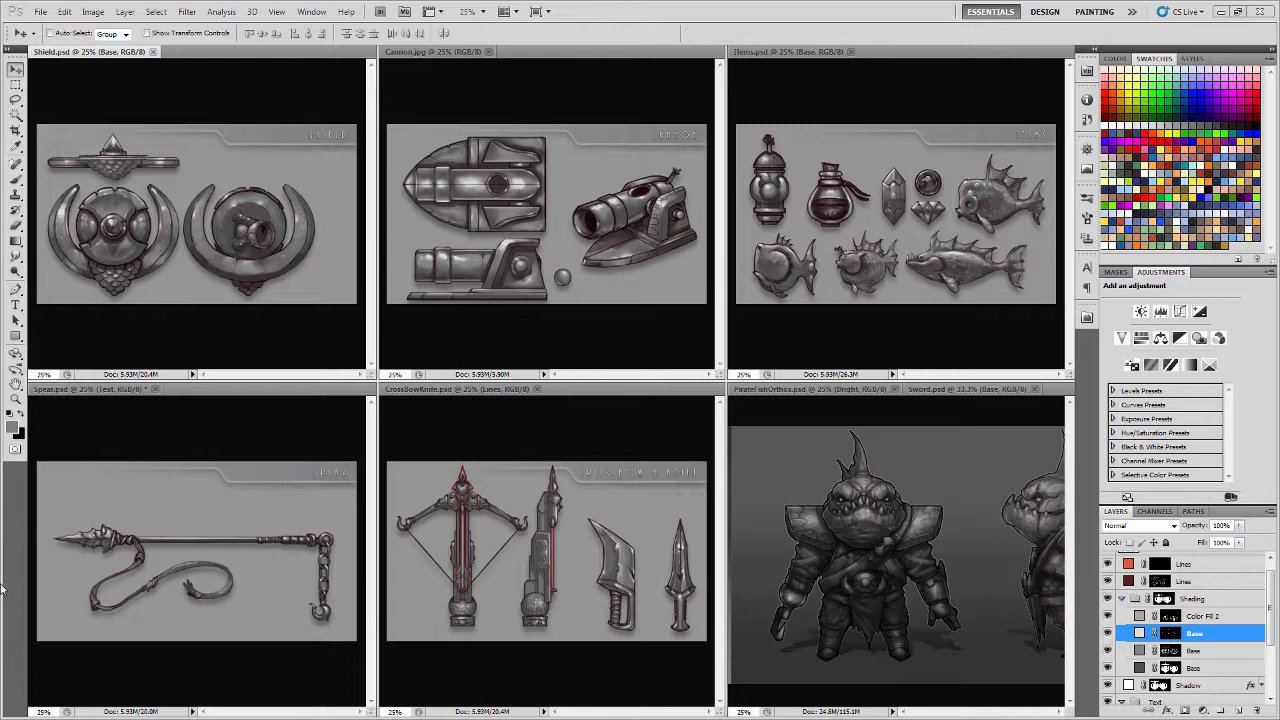
- Float PirateFishOrthos.psd in its own window and view it enlarged in full screen mode without the interface
click(791, 395)
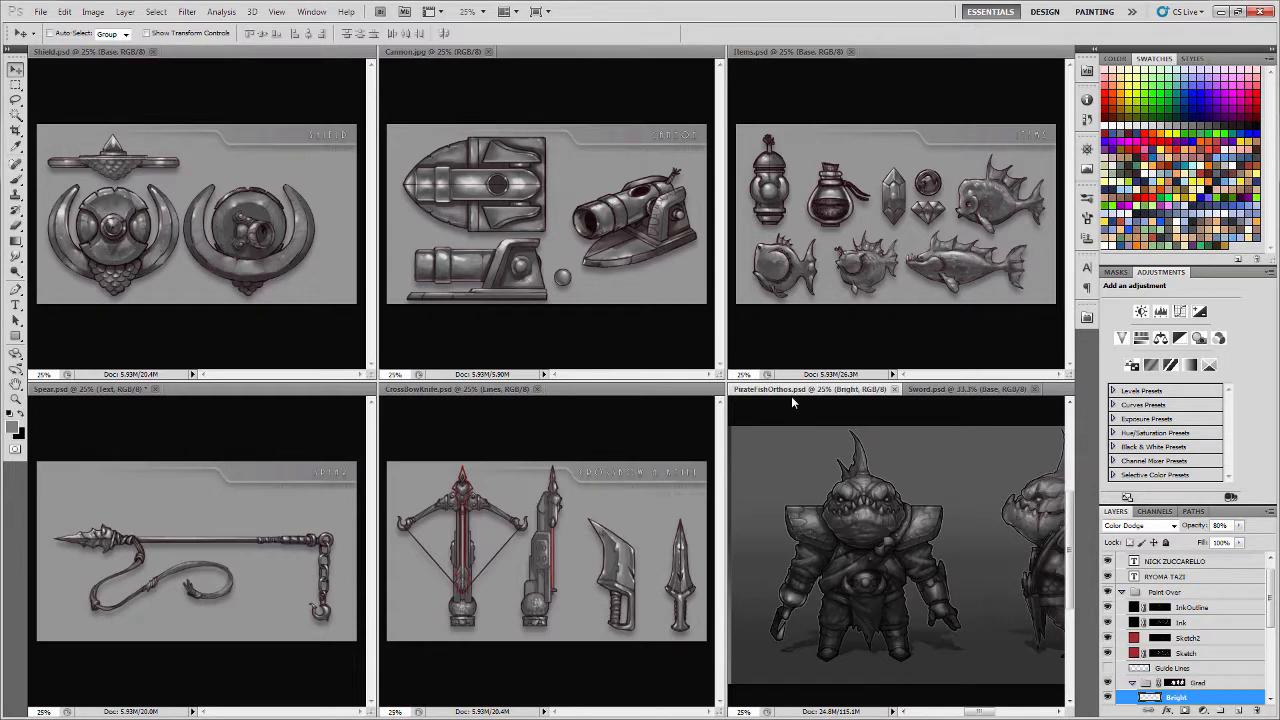
drag(797, 393, 372, 285)
key(f)
key(f)
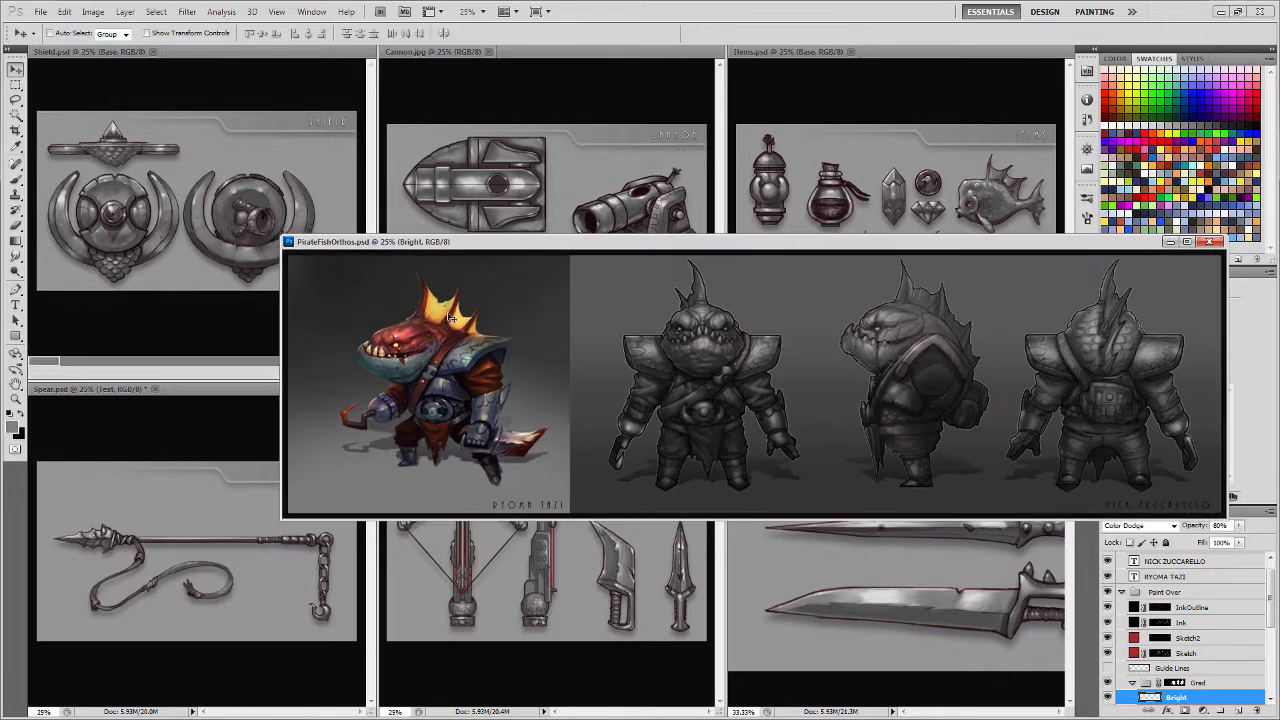
key(Tab)
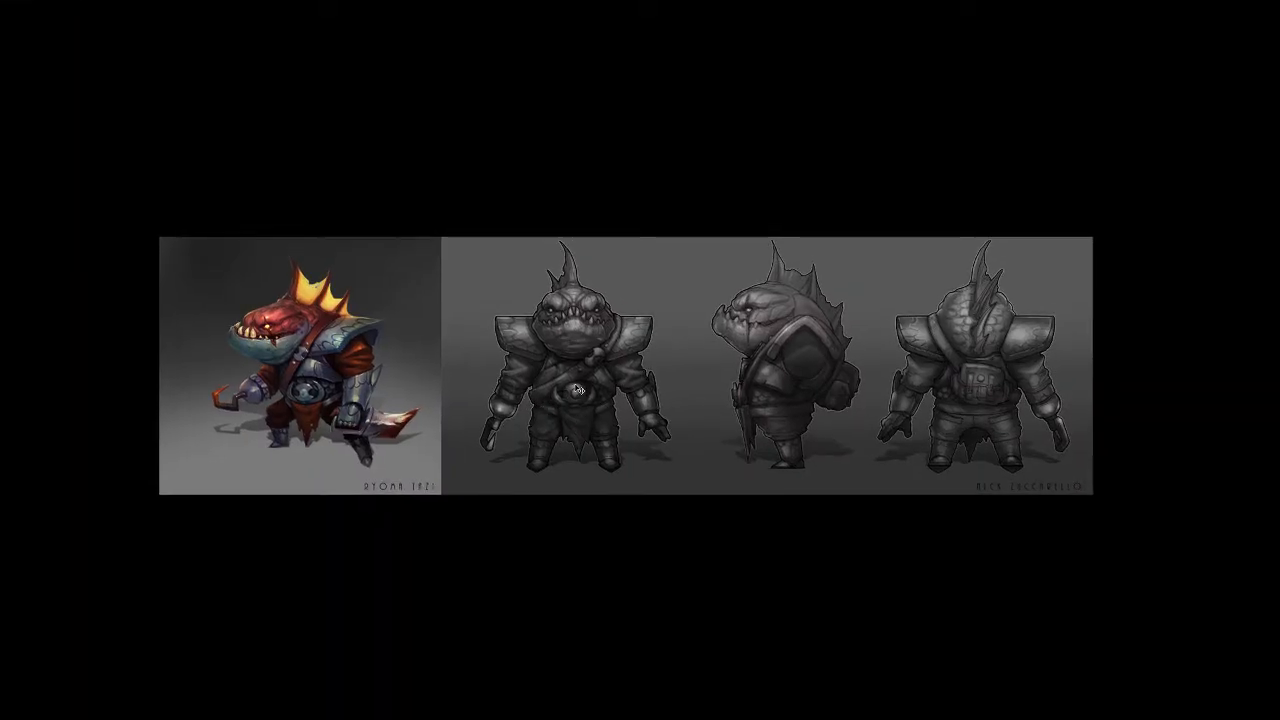
key(ctrl+plus)
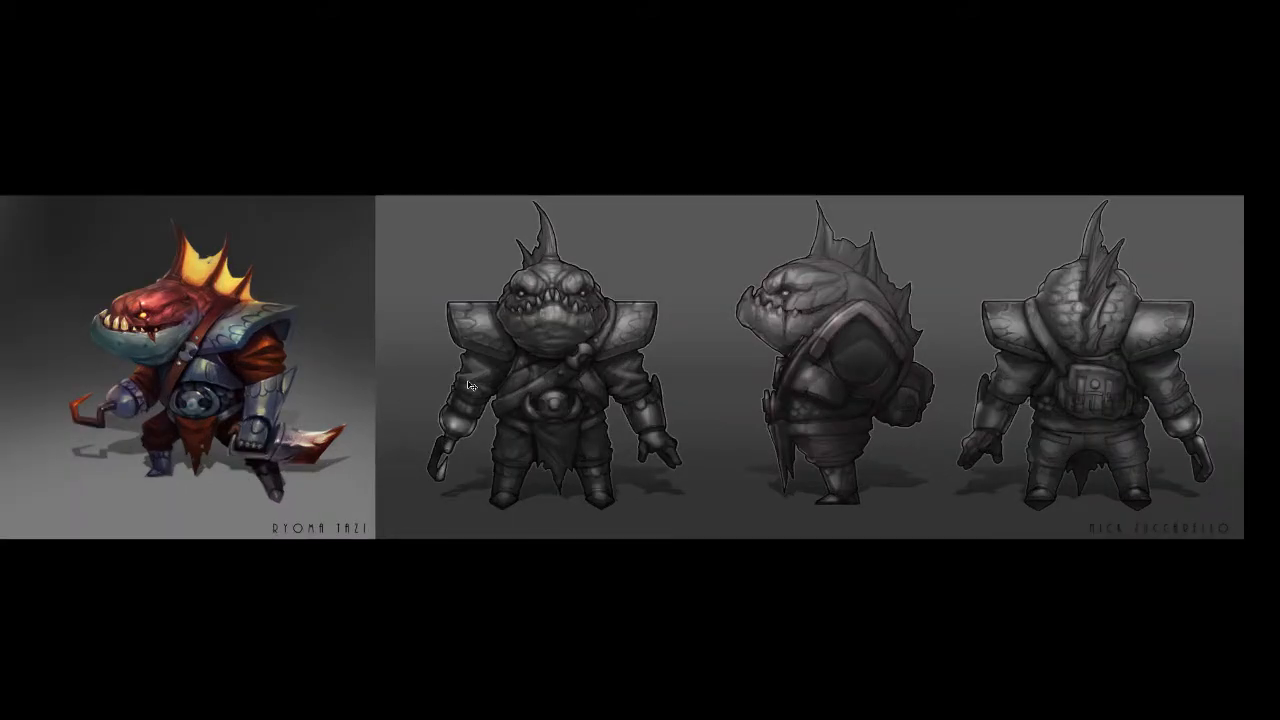
drag(502, 386, 546, 395)
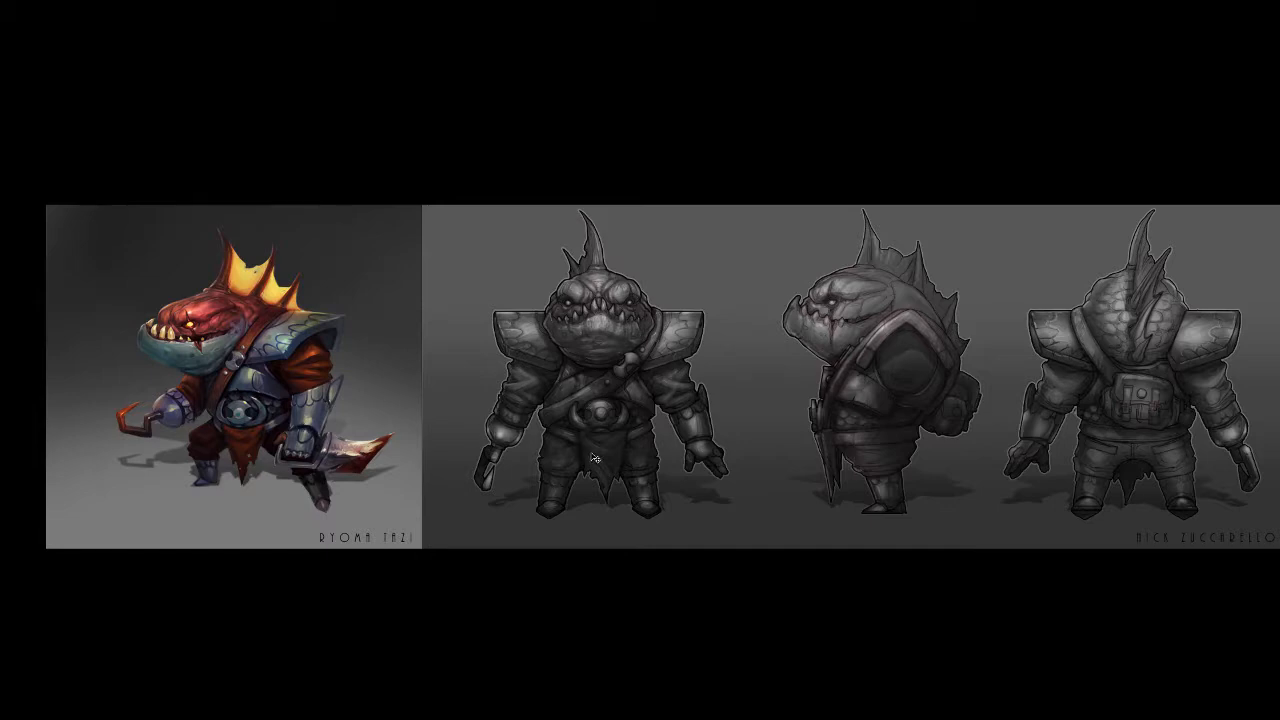
drag(718, 407, 635, 412)
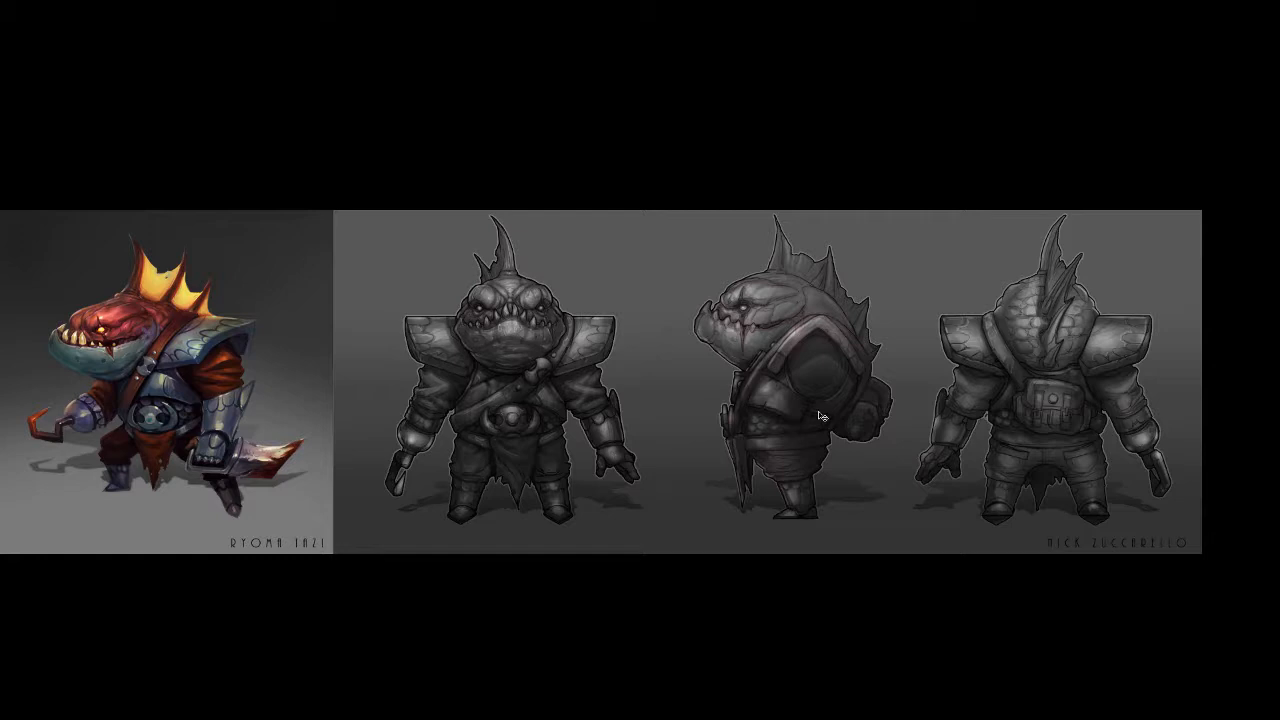
- Restore the interface and inspect the Grad group's layer mask on its own before returning to the normal image view
key(Tab)
drag(656, 444, 671, 428)
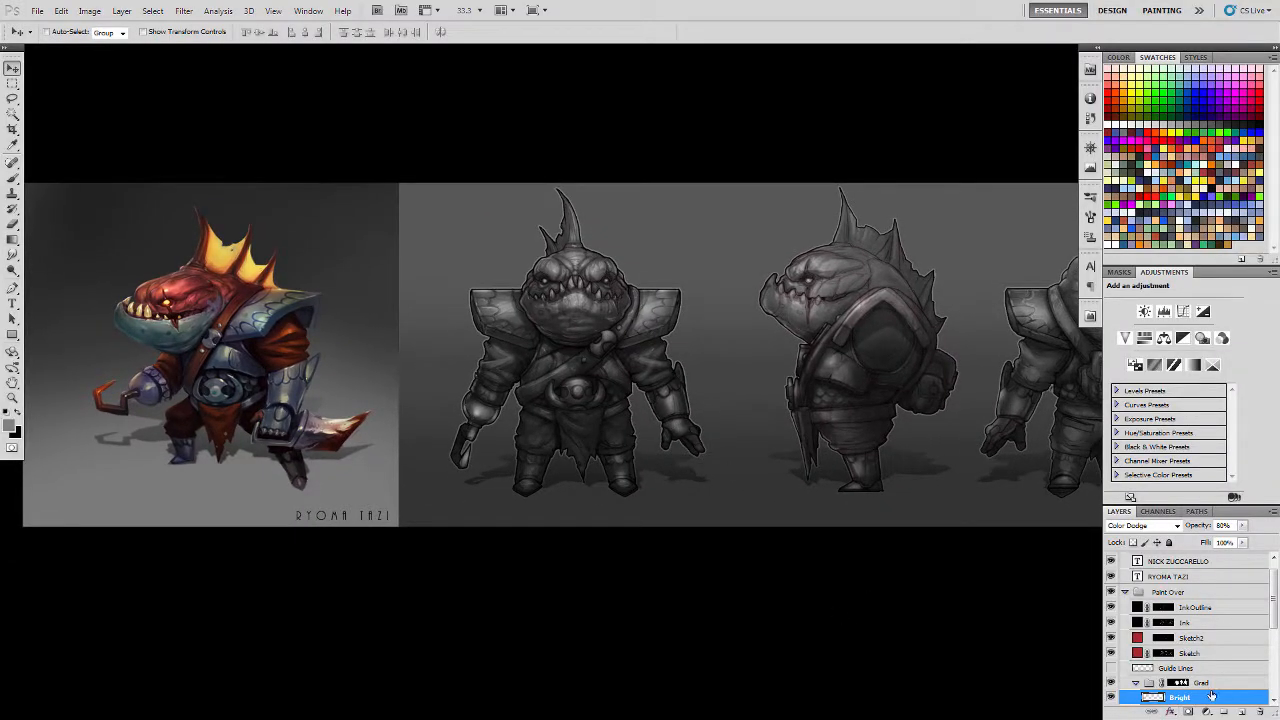
mouse_move(1274, 622)
mouse_down()
mouse_move(1274, 657)
mouse_move(1274, 617)
mouse_up()
click(1180, 637)
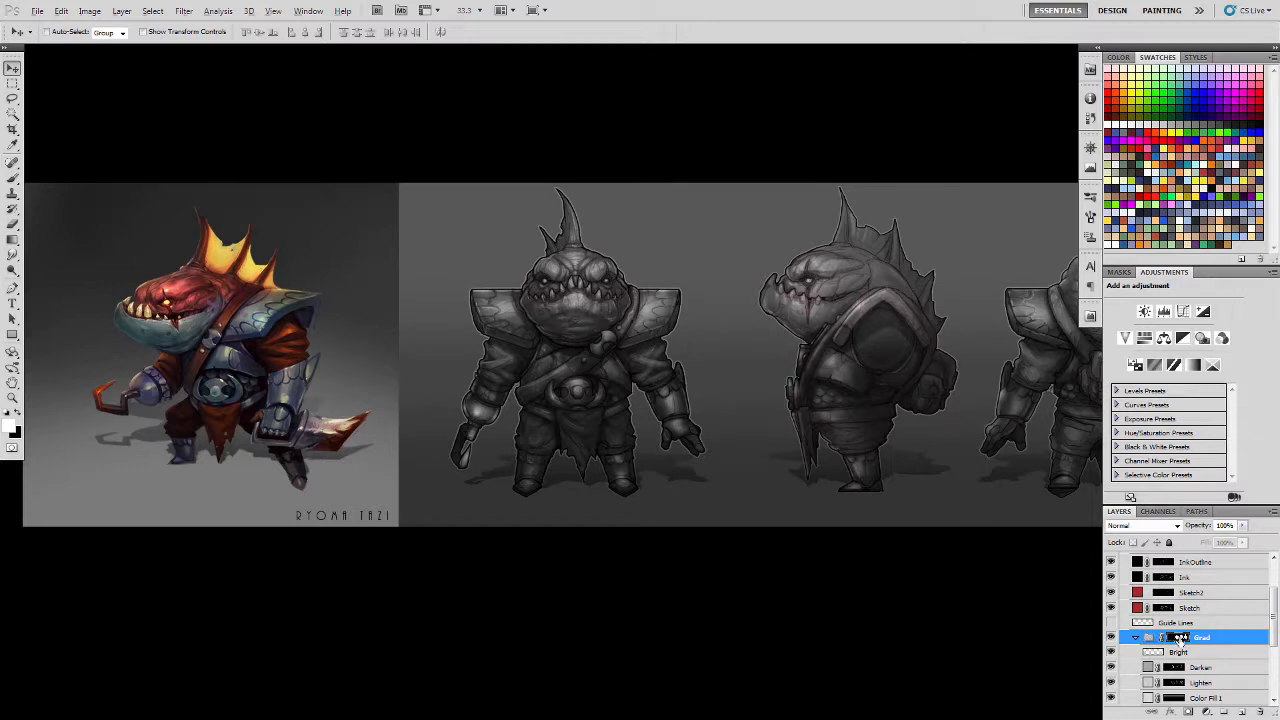
alt+click(1182, 638)
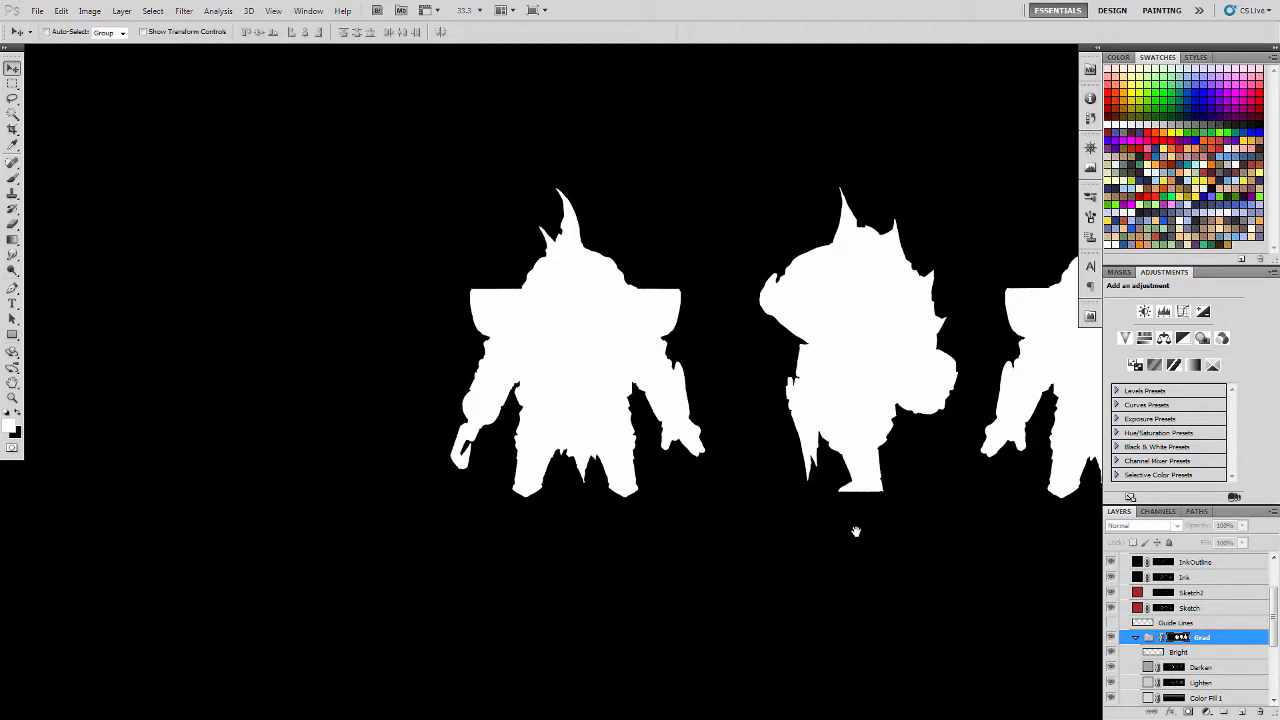
drag(876, 530, 651, 537)
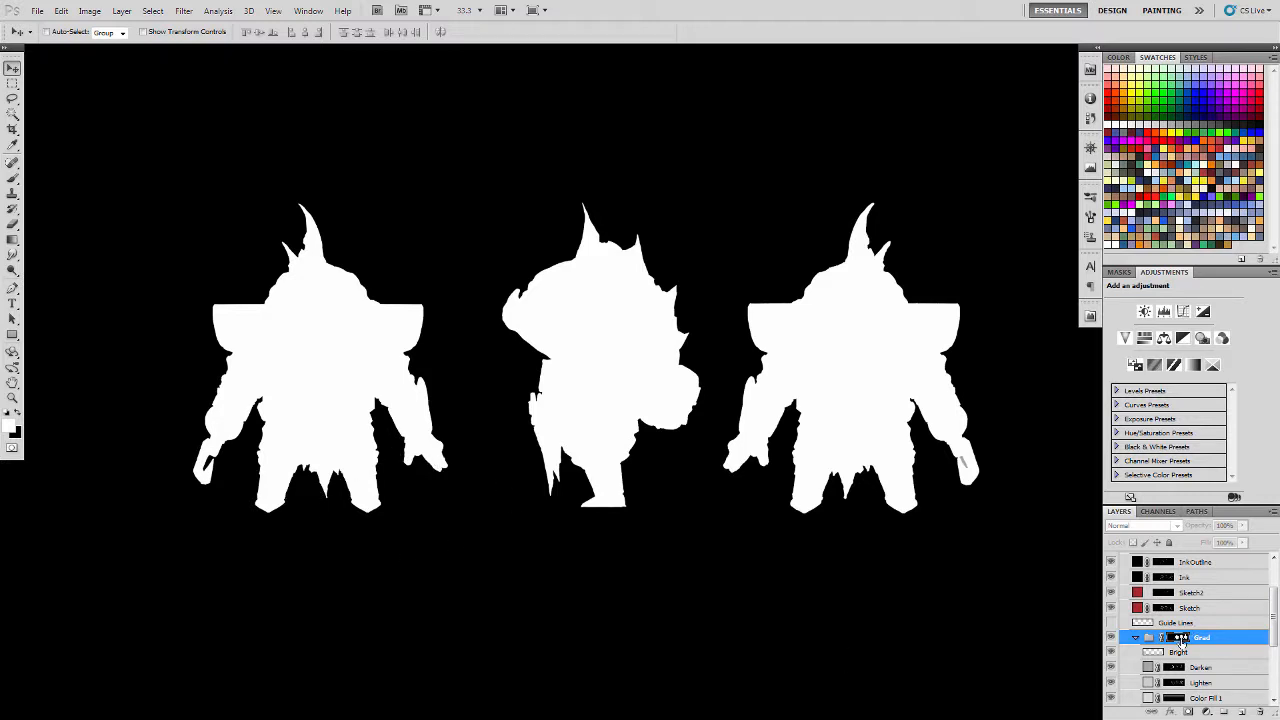
alt+click(1179, 639)
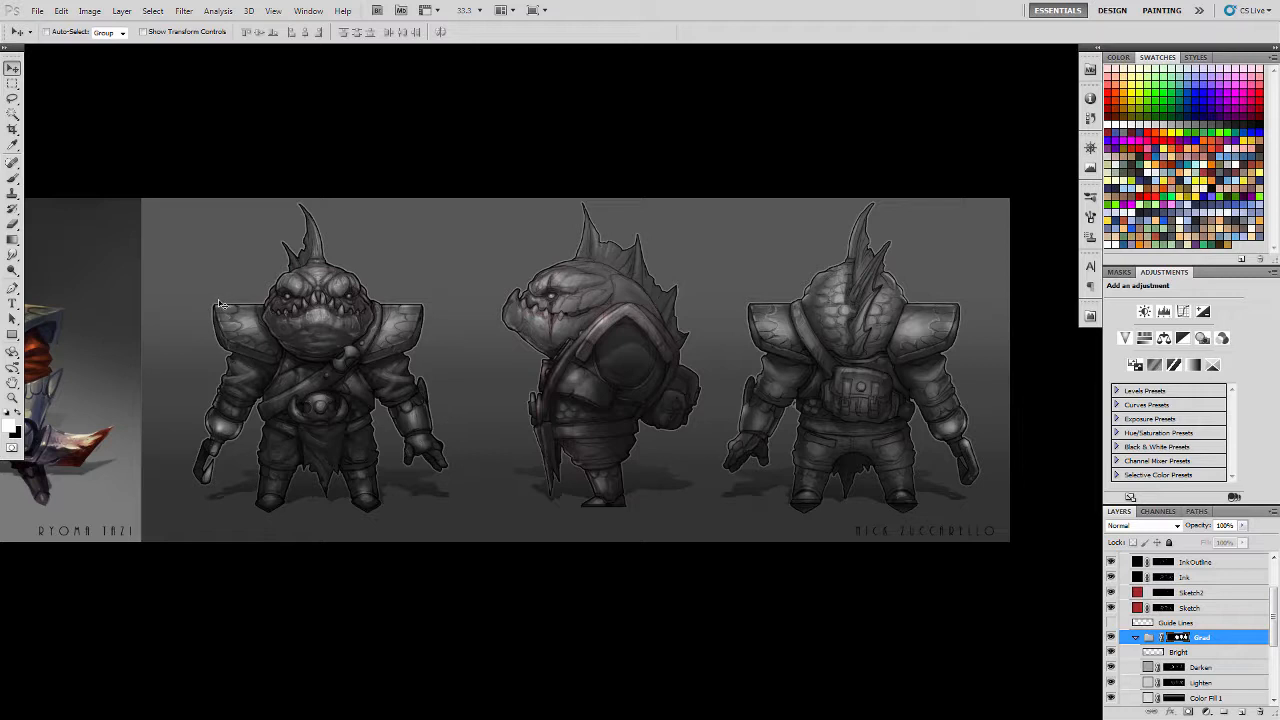
- Select the square front-view section of the fish pirate with a Normal-style Rectangular Marquee and copy it merged
click(14, 86)
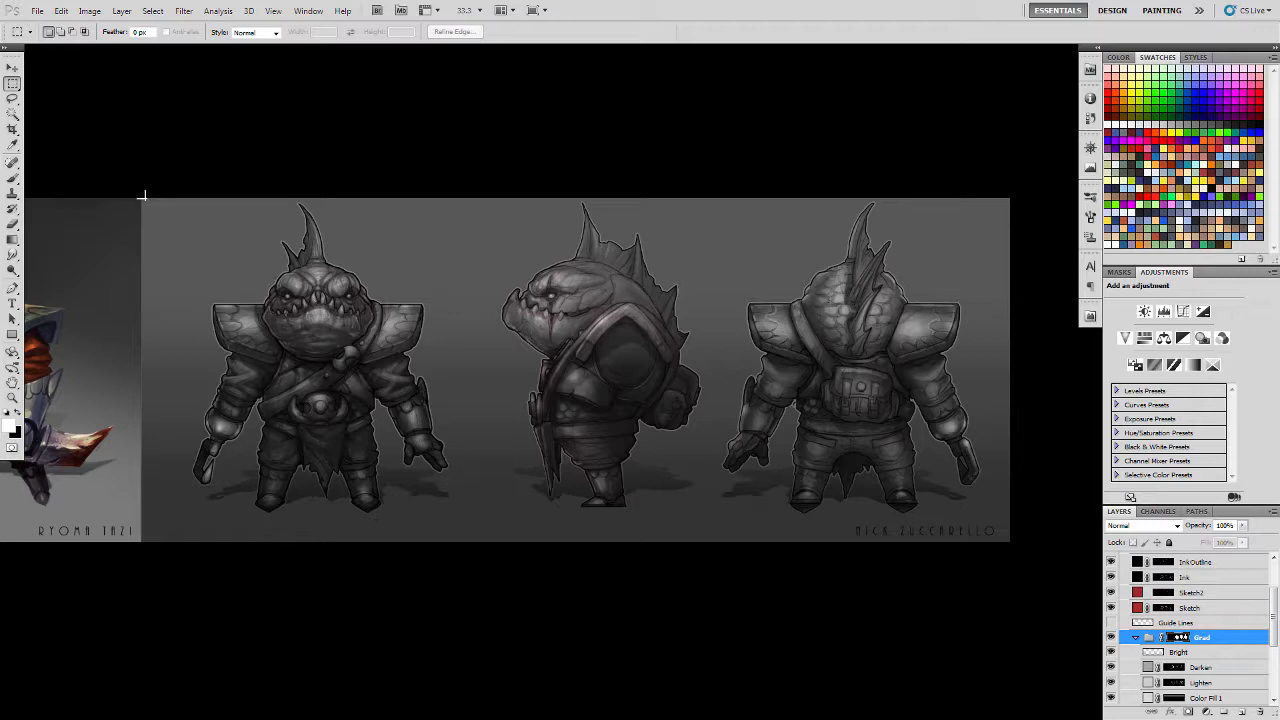
drag(212, 270, 485, 700)
drag(512, 446, 566, 600)
drag(583, 537, 518, 695)
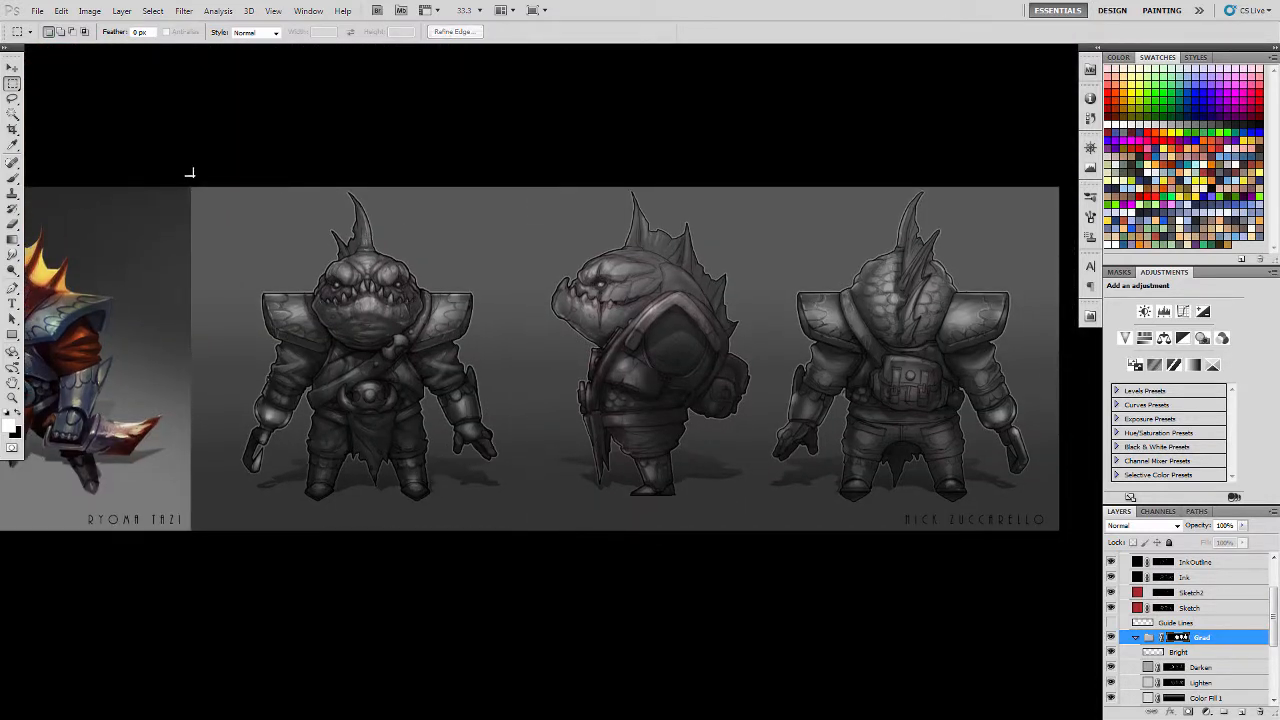
drag(190, 172, 309, 265)
drag(236, 395, 443, 375)
click(275, 33)
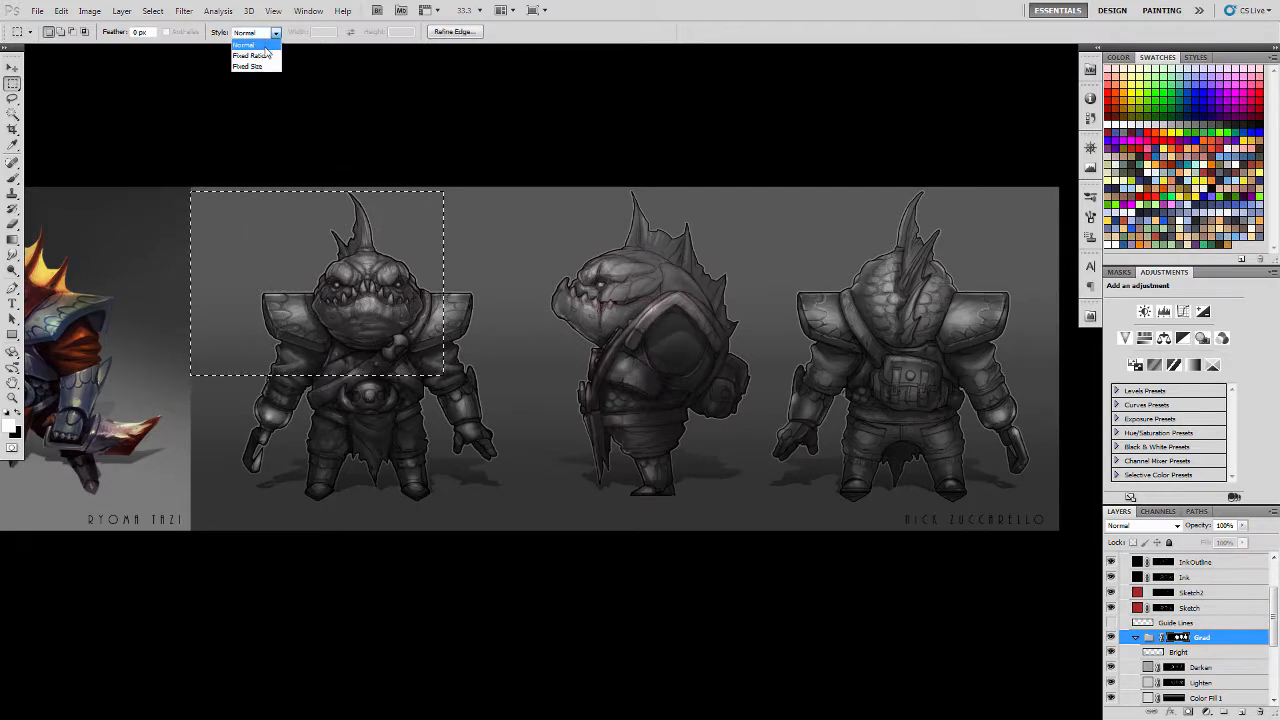
click(268, 46)
click(411, 134)
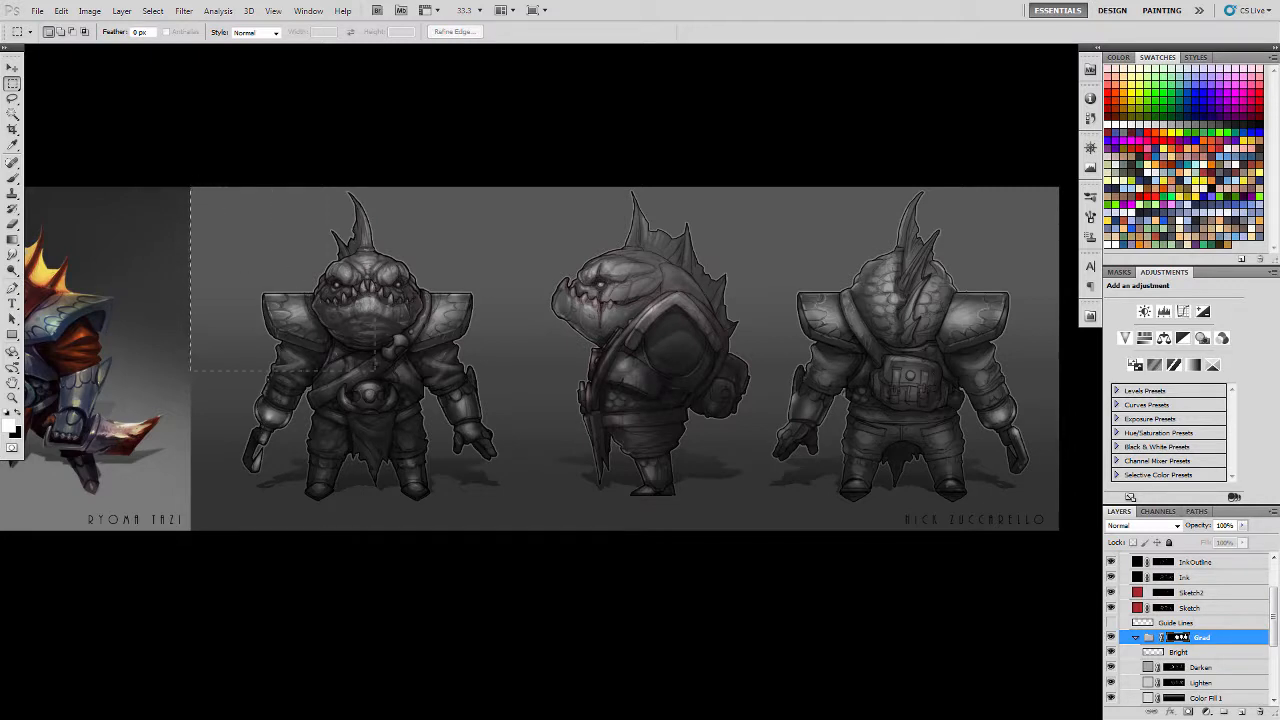
drag(376, 370, 535, 530)
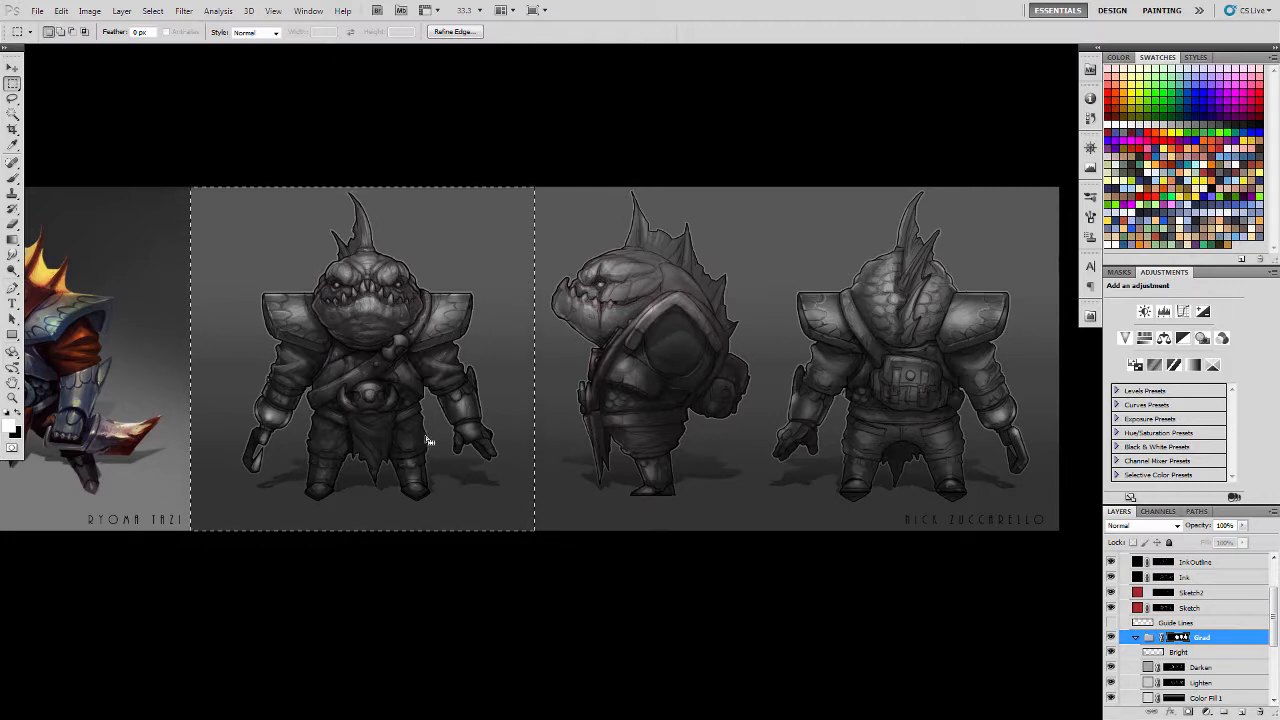
click(61, 12)
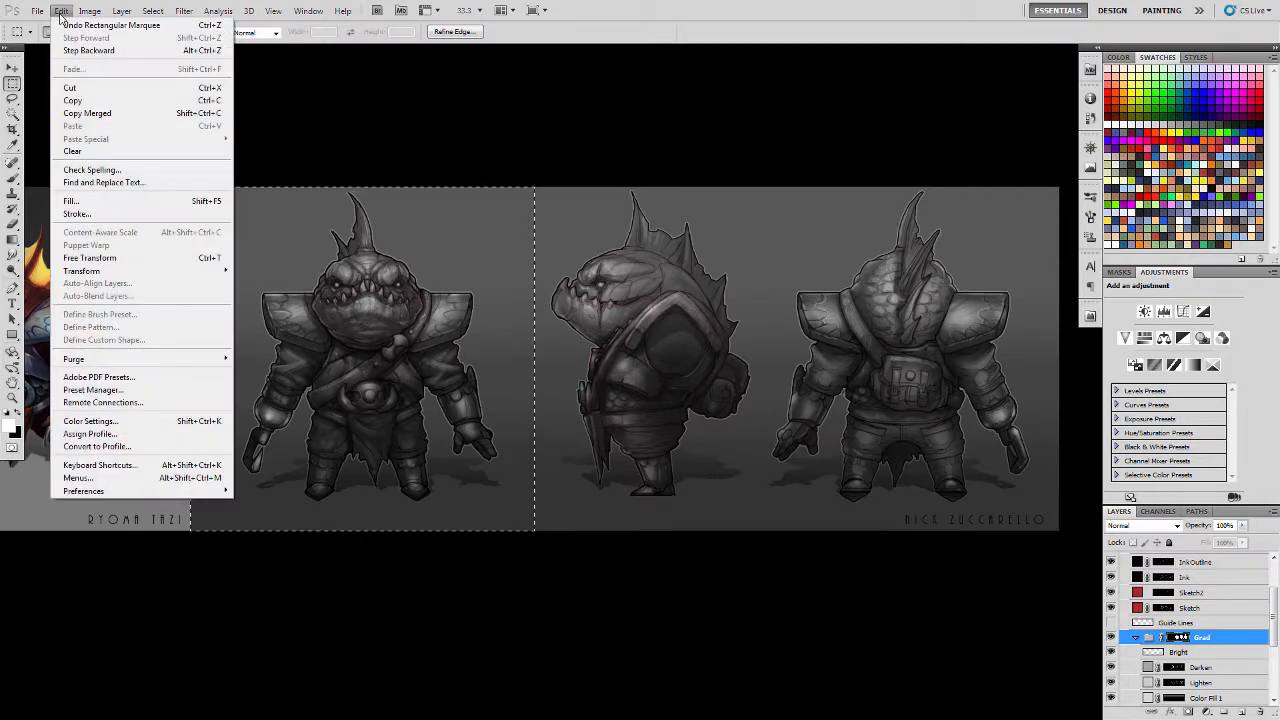
click(193, 114)
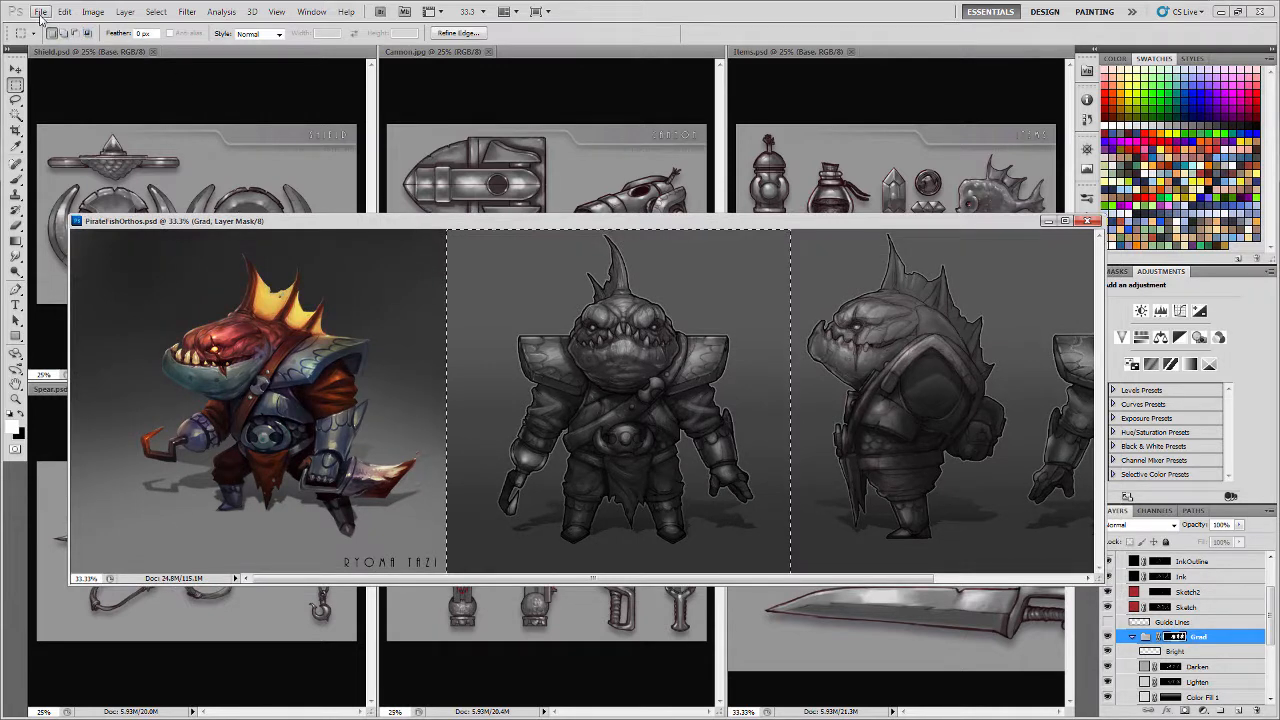
- Create a new 1548 × 1548 pixel RGB document, paste the copied front view and merge it into the Background
click(41, 12)
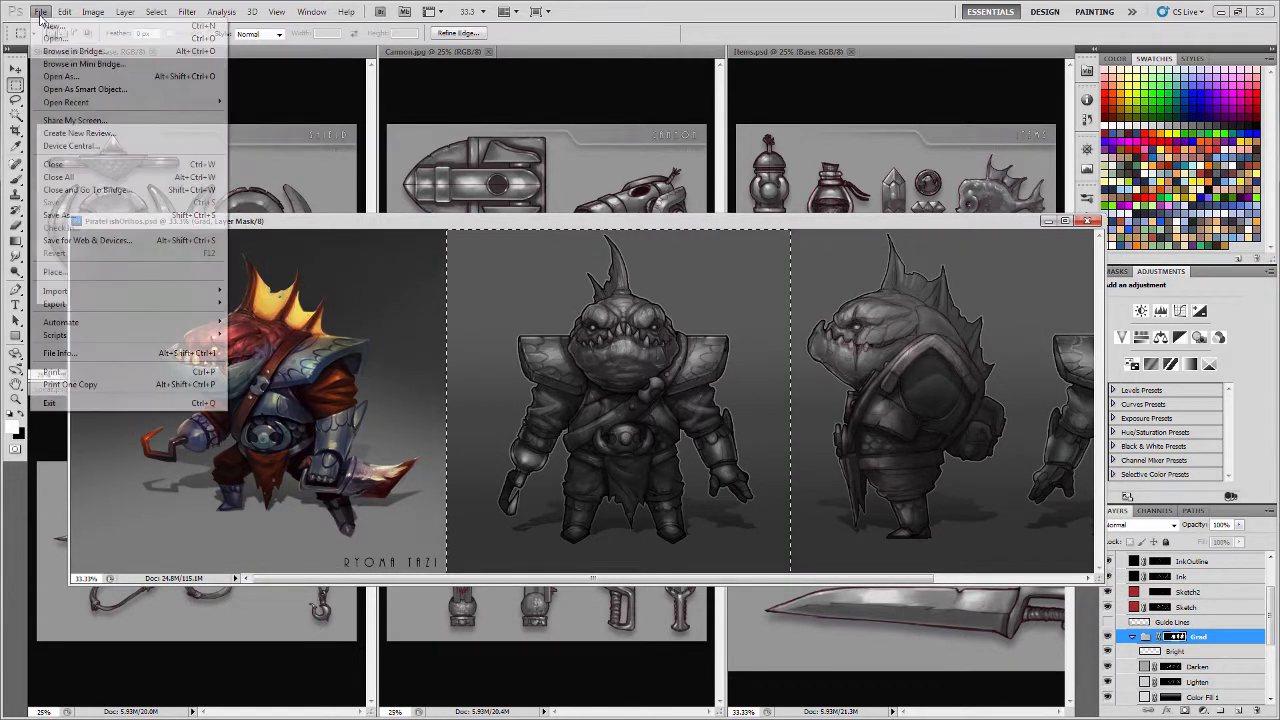
click(51, 28)
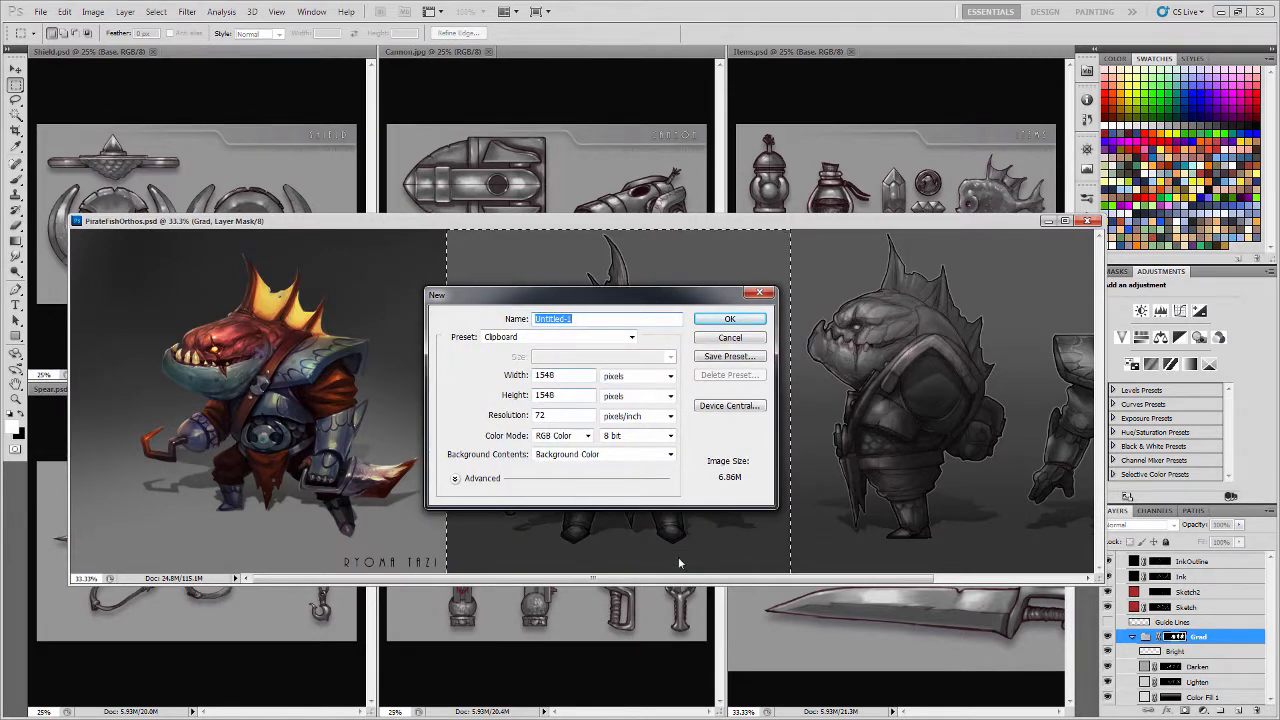
click(717, 324)
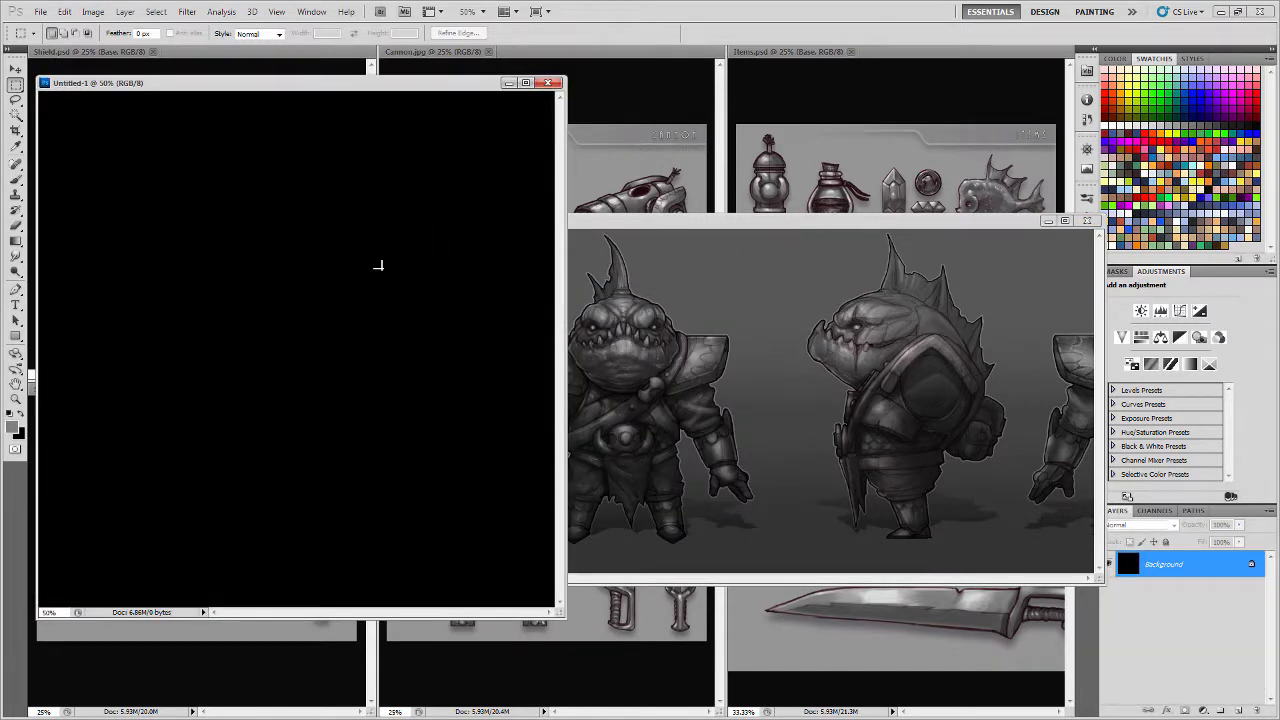
key(ctrl+v)
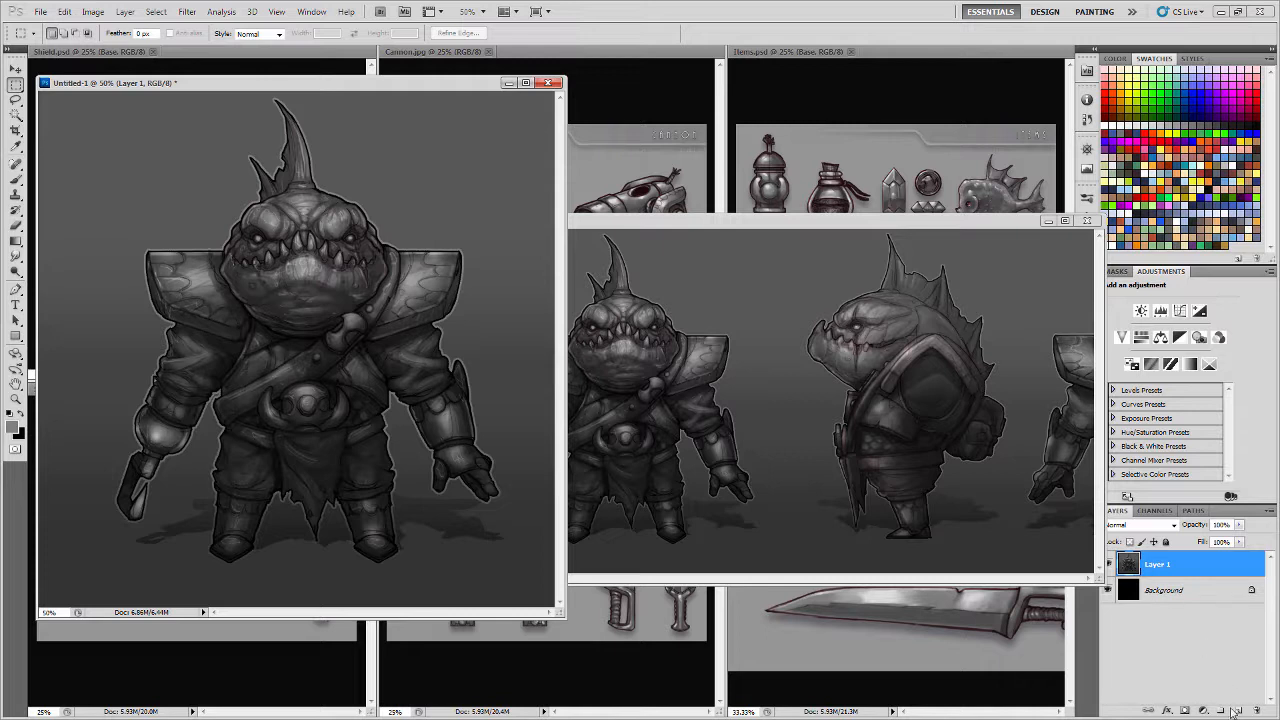
key(ctrl+e)
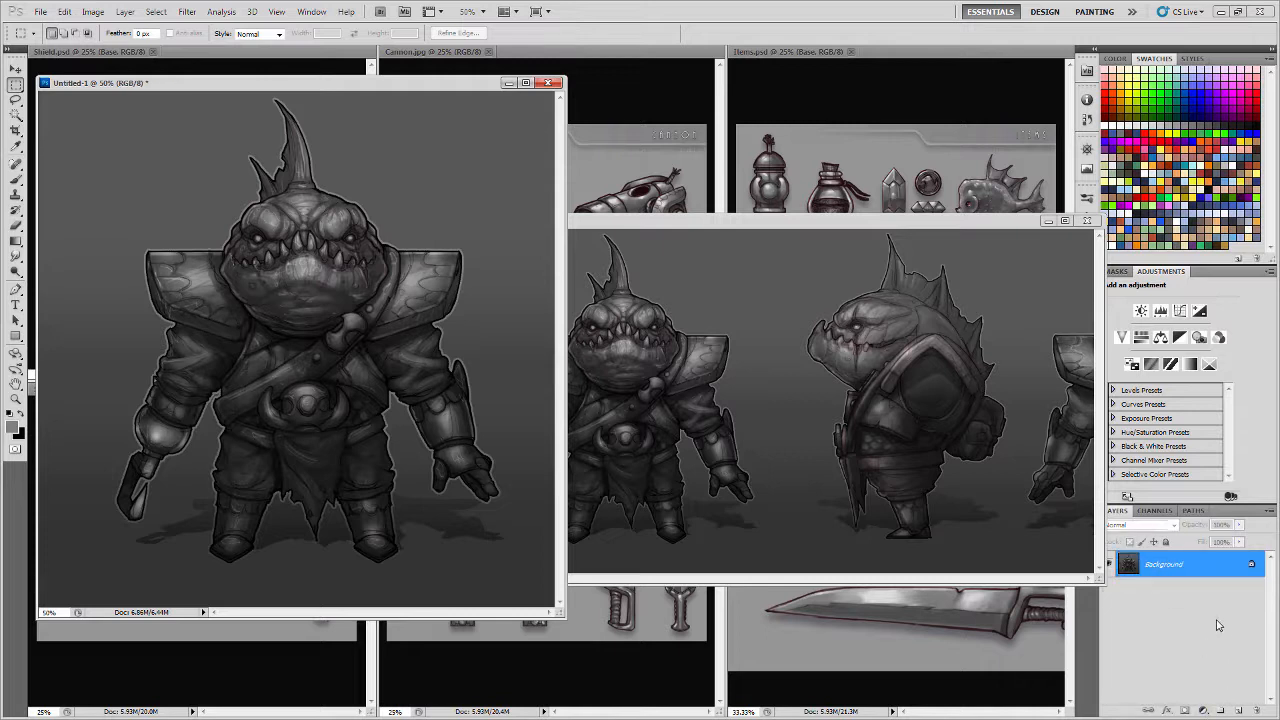
click(1269, 512)
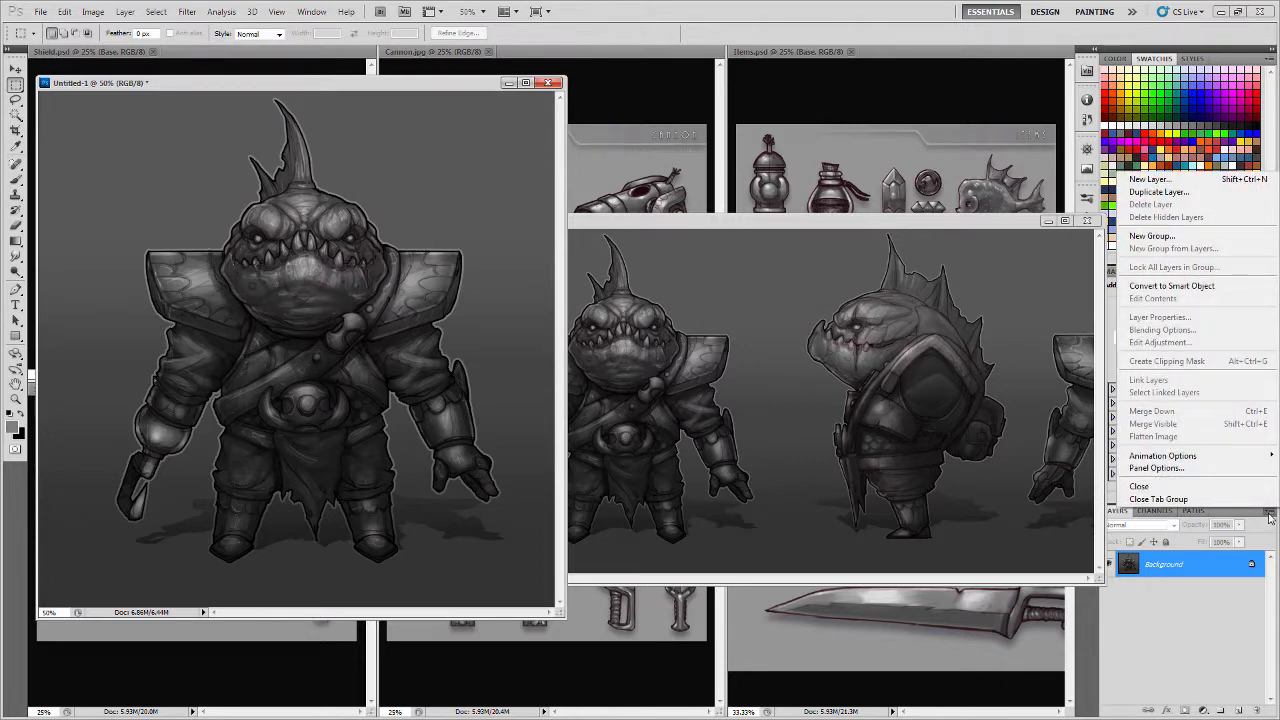
click(1192, 630)
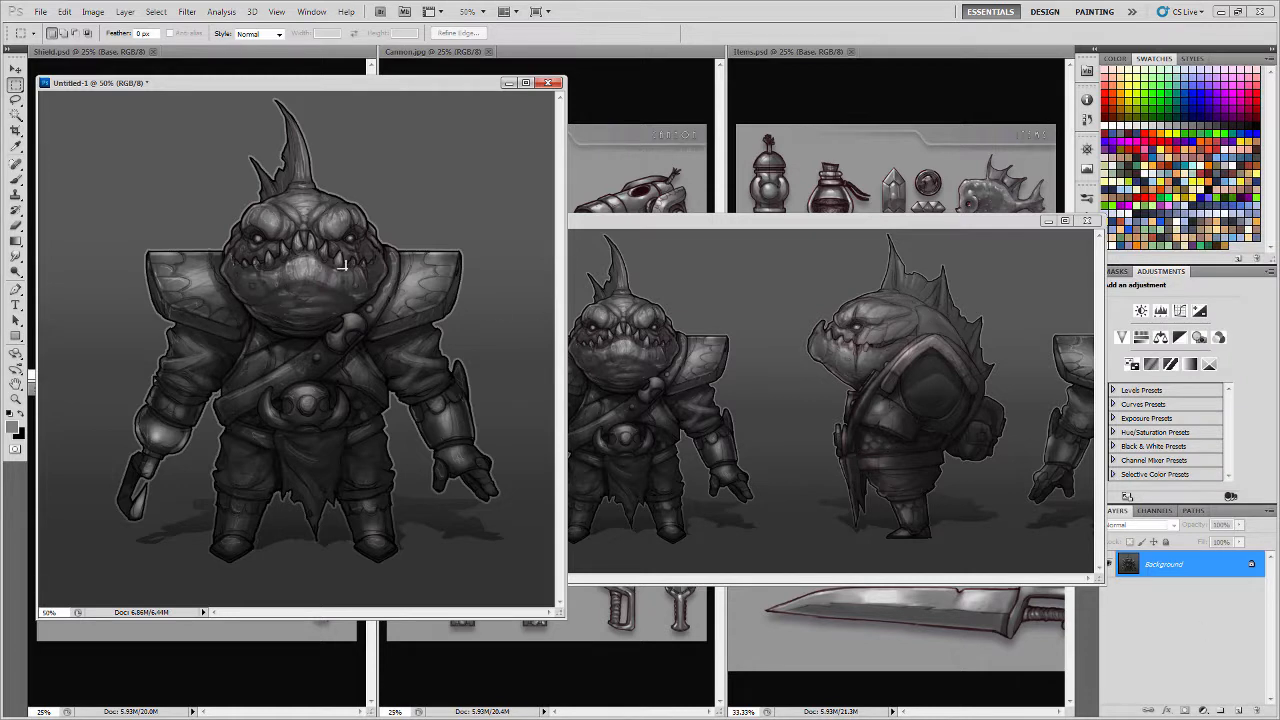
- Start saving the front-view document under a new name, creating and opening a ModelTeplates folder inside the Photoshop folder
drag(234, 84, 310, 110)
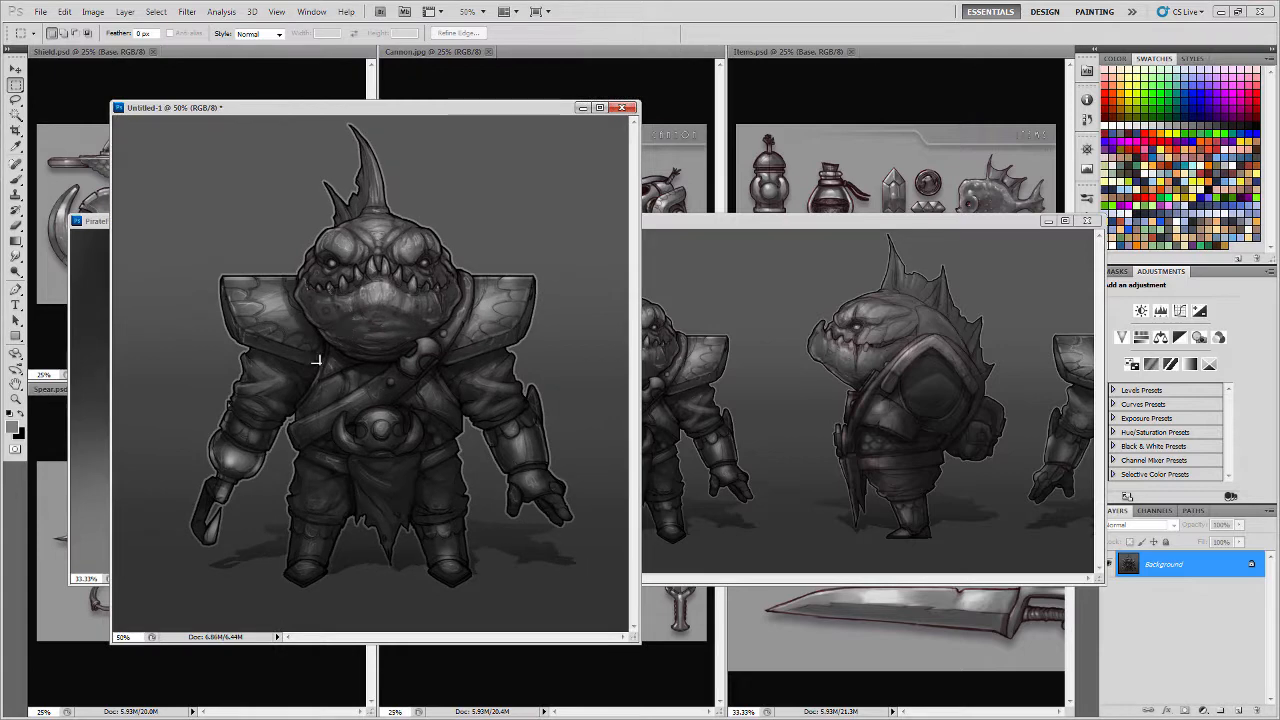
click(41, 11)
click(110, 215)
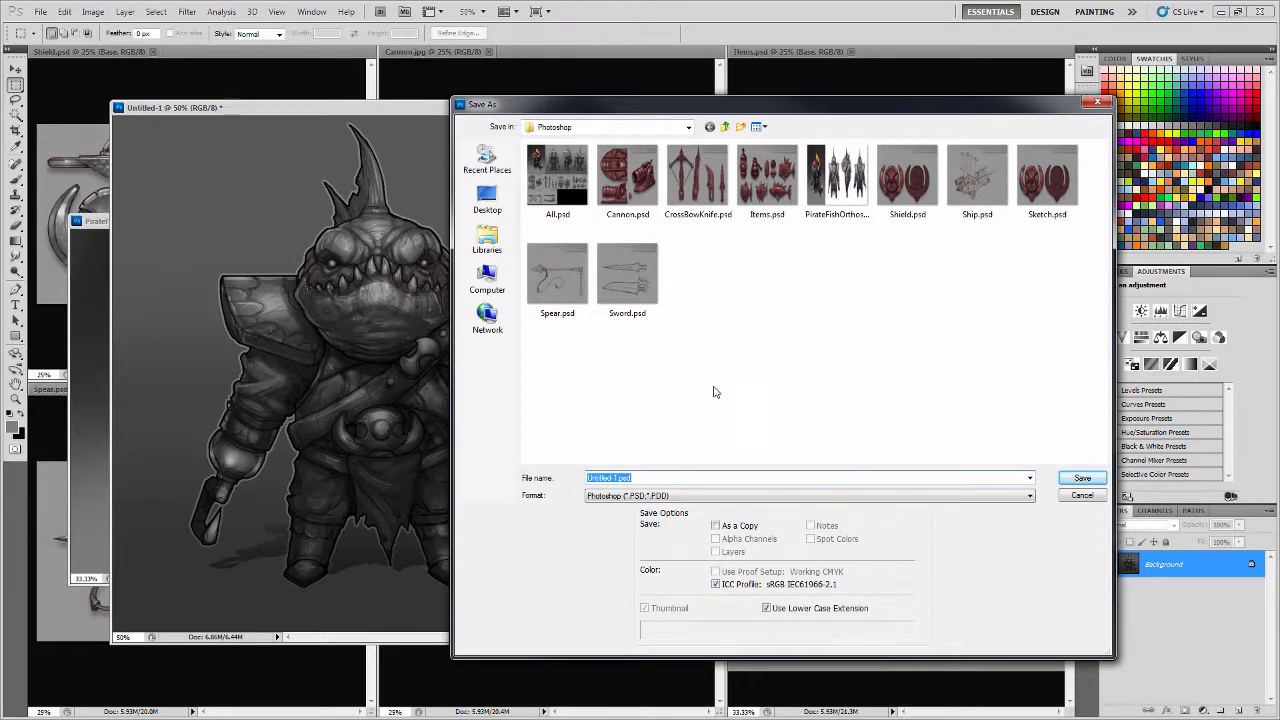
right_click(586, 382)
mouse_move(618, 522)
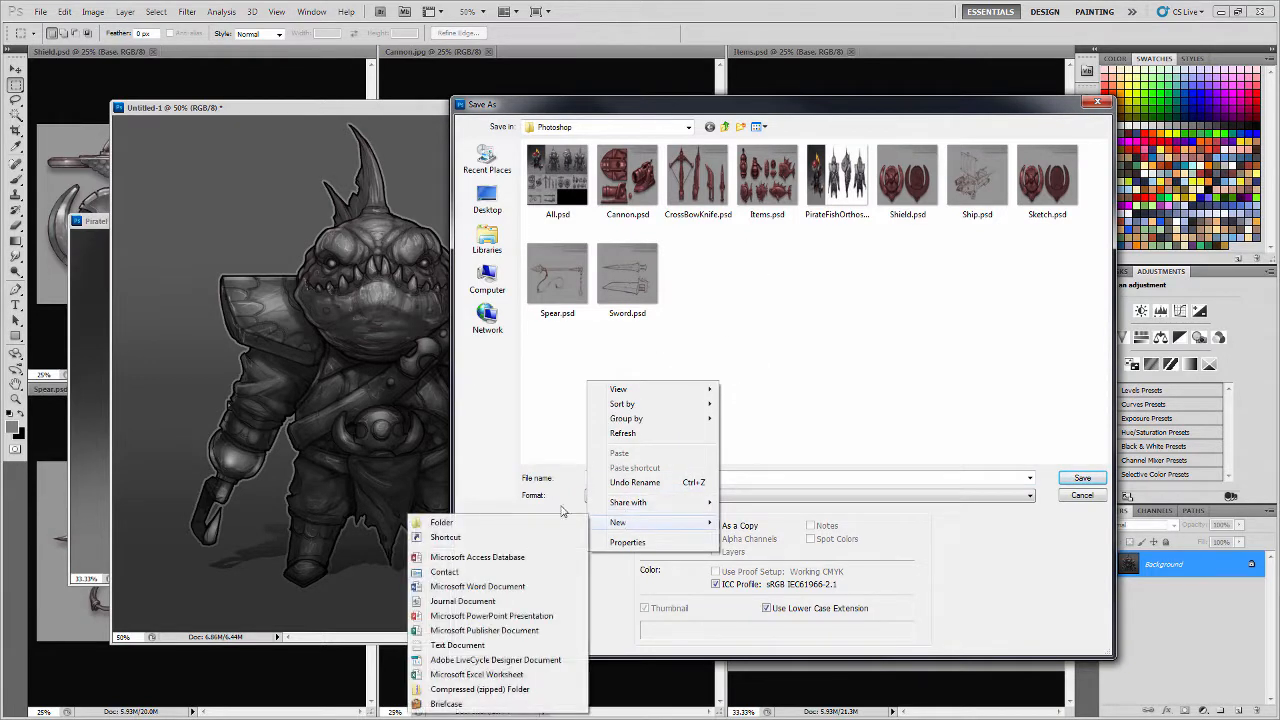
click(441, 522)
text(M)
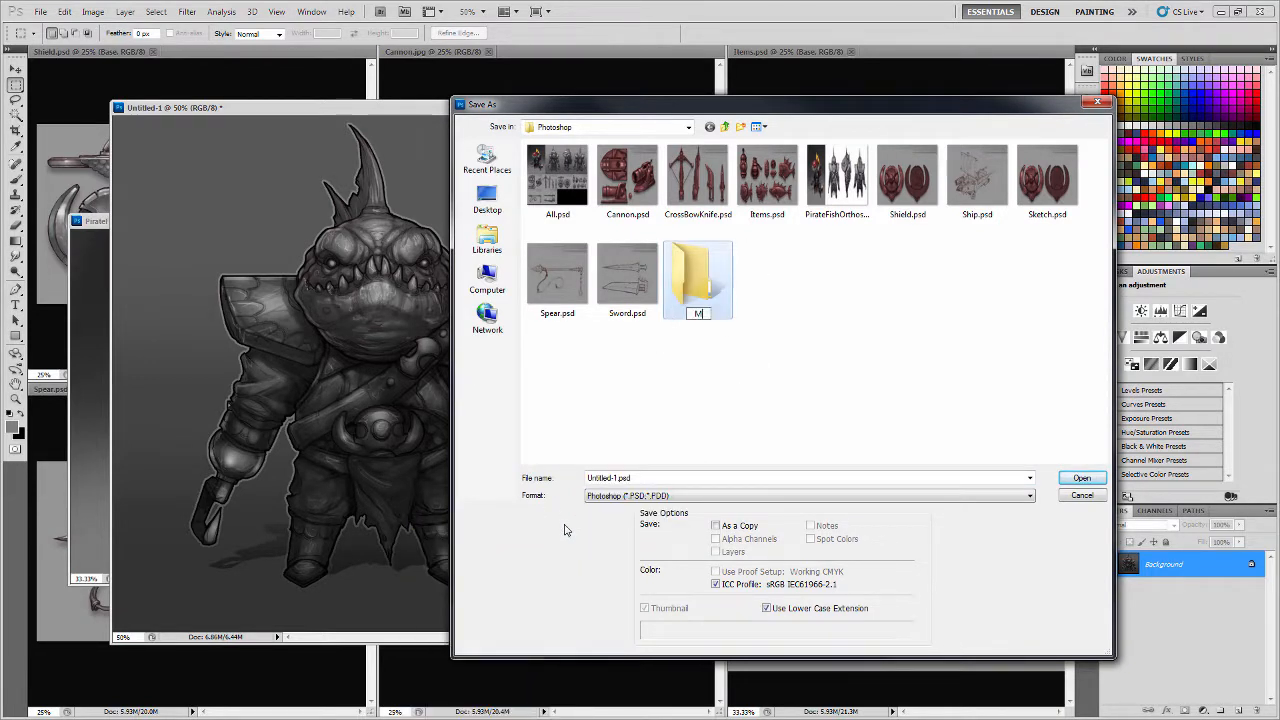
text(odelTeplates)
key(Return)
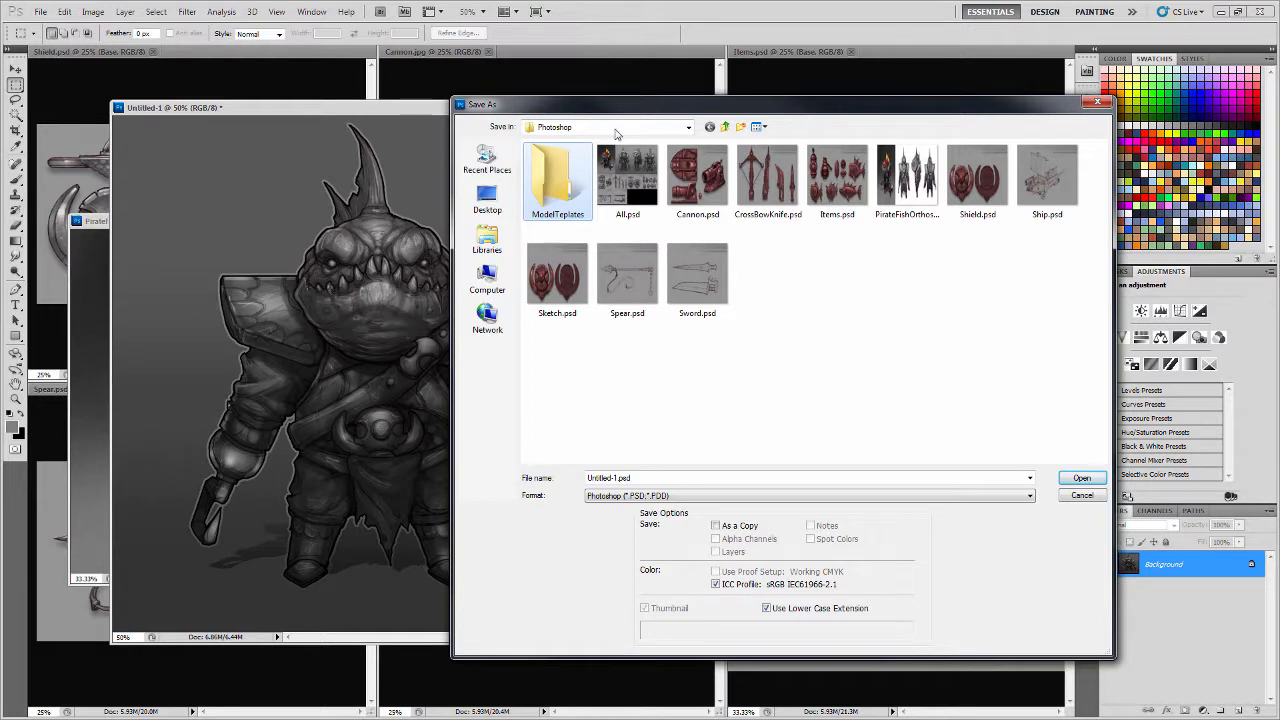
double_click(566, 193)
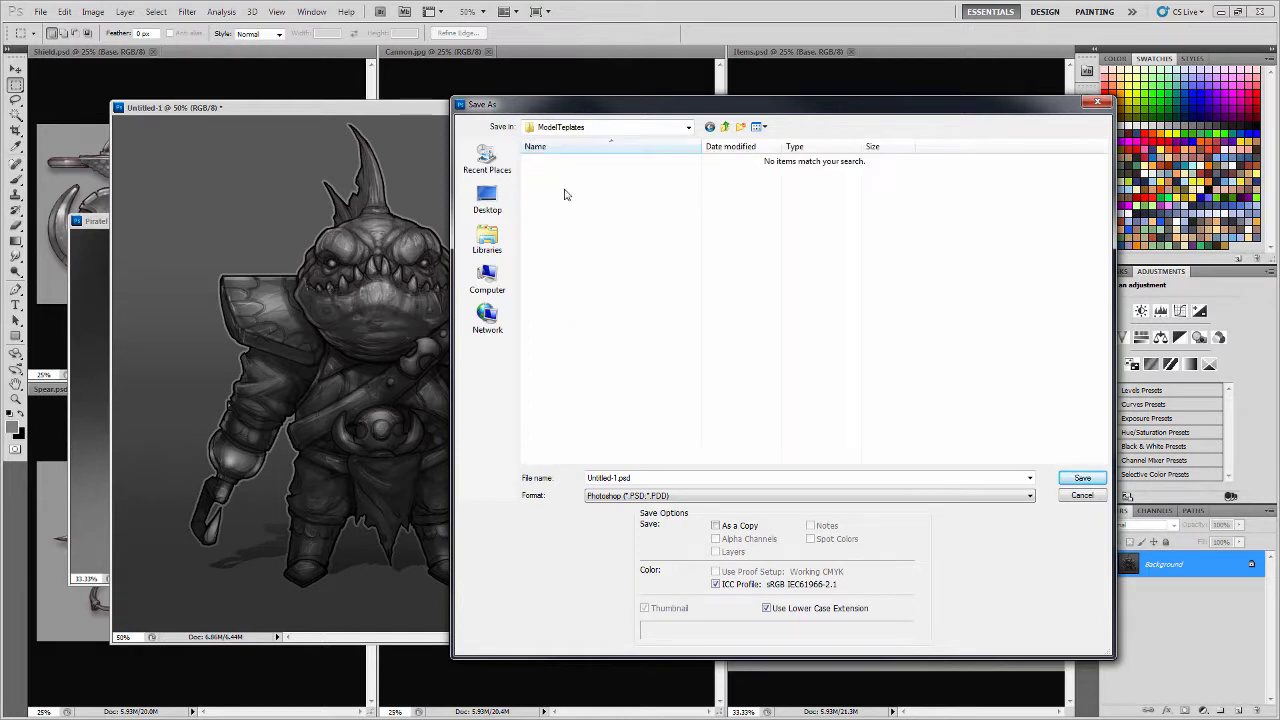
- Save the front view in the ModelTeplates folder as a 24 bits/pixel Targa file named Pirate_Front_MT
click(658, 496)
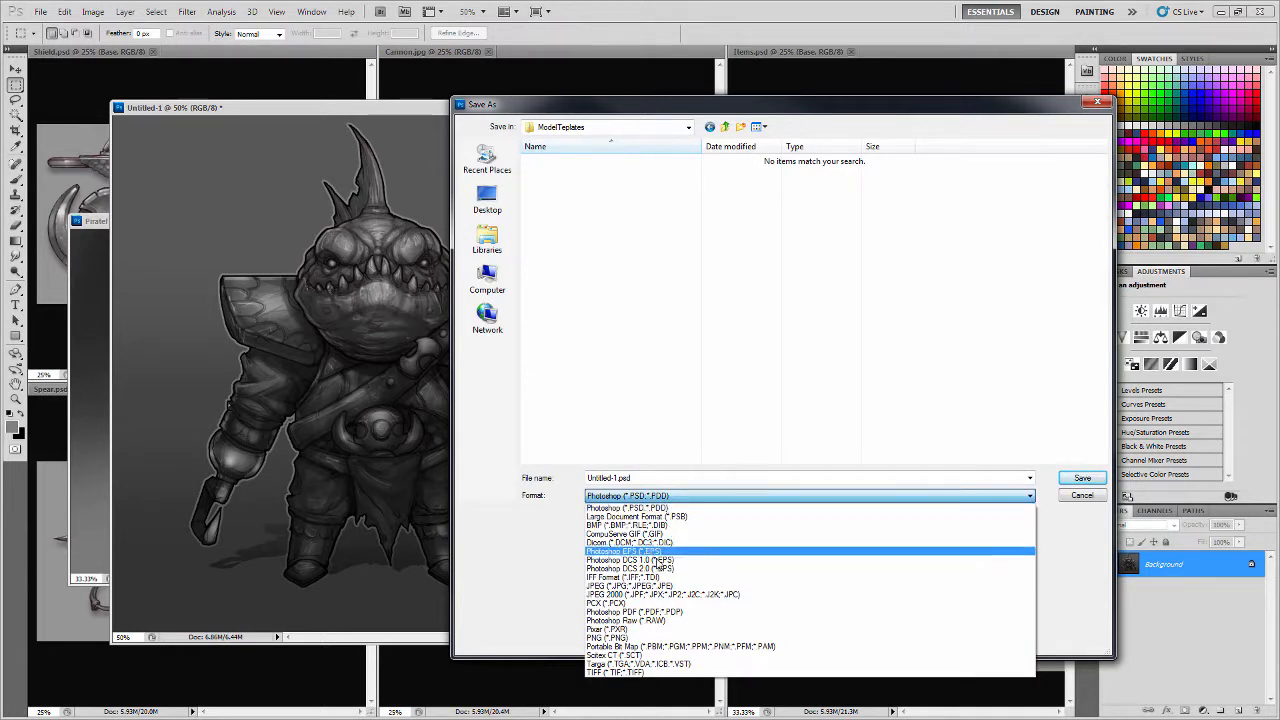
click(660, 665)
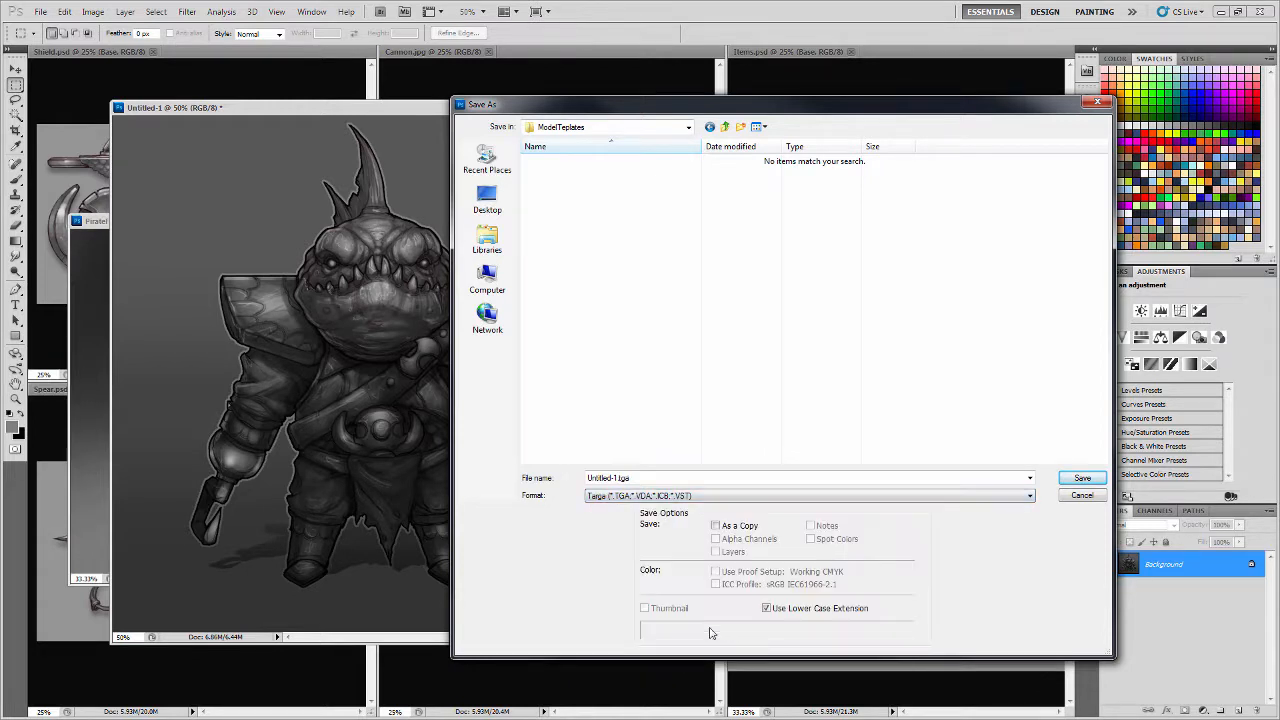
double_click(650, 477)
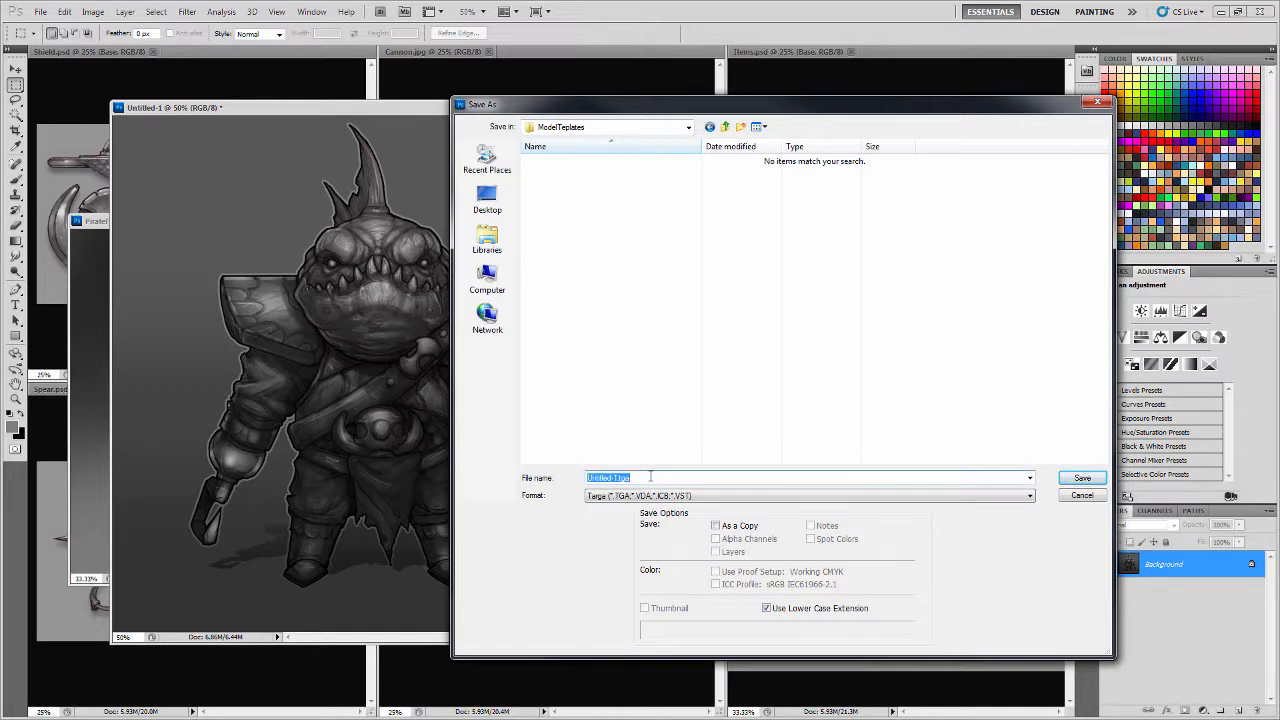
text(Front_MT)
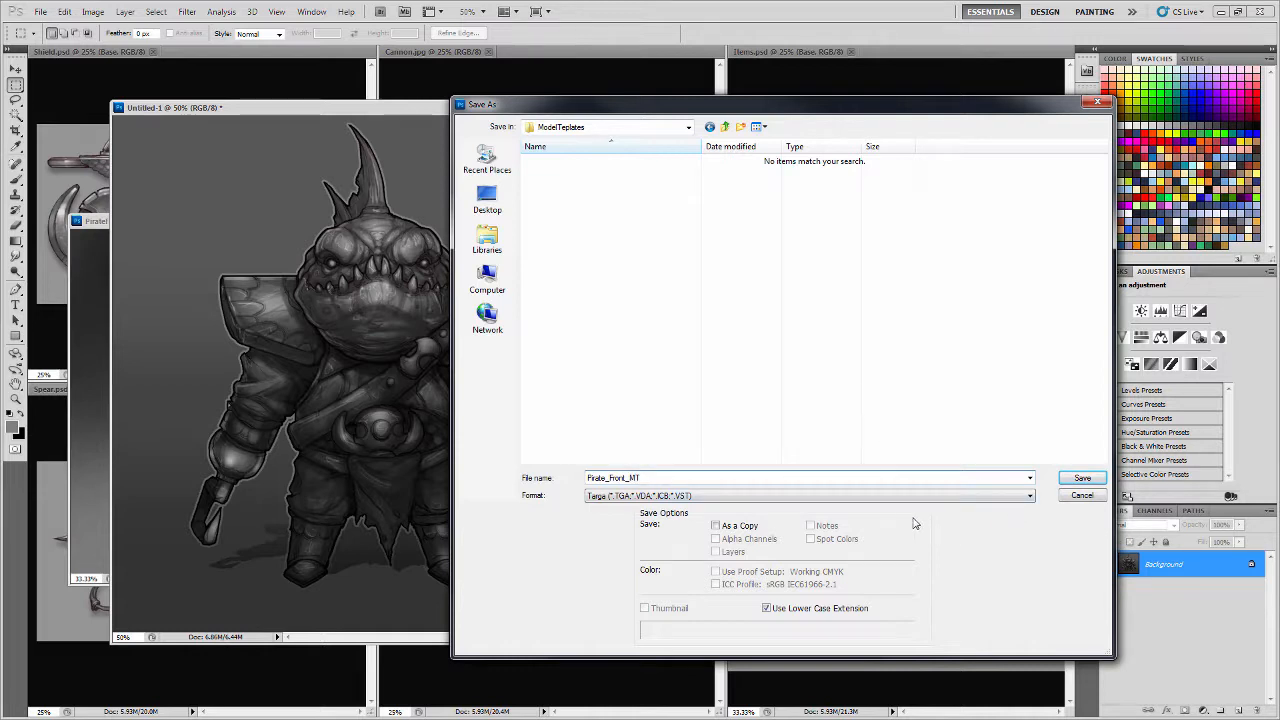
click(1083, 479)
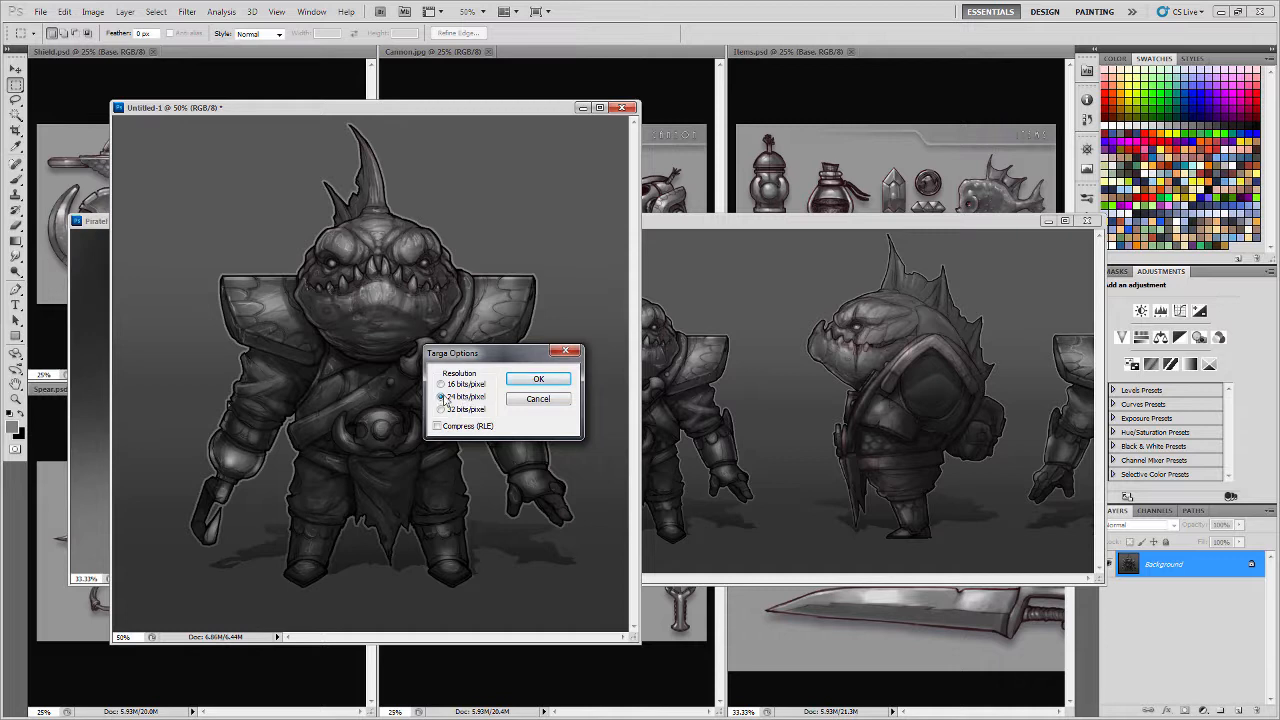
click(536, 378)
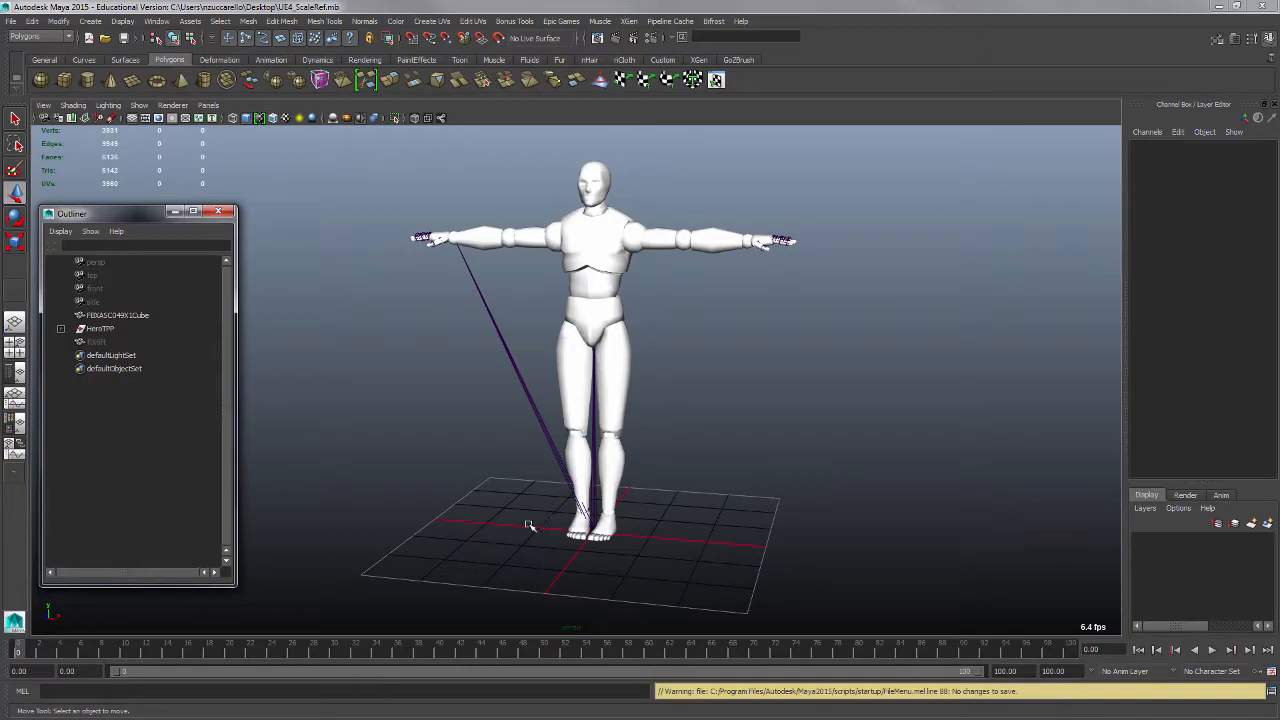
- Switch to Maya and examine the UE4 scale reference mannequin in the perspective, front and four-view layouts
mouse_move(854, 517)
alt+mouse_down()
mouse_move(909, 526)
mouse_move(874, 537)
mouse_move(833, 521)
alt+mouse_up()
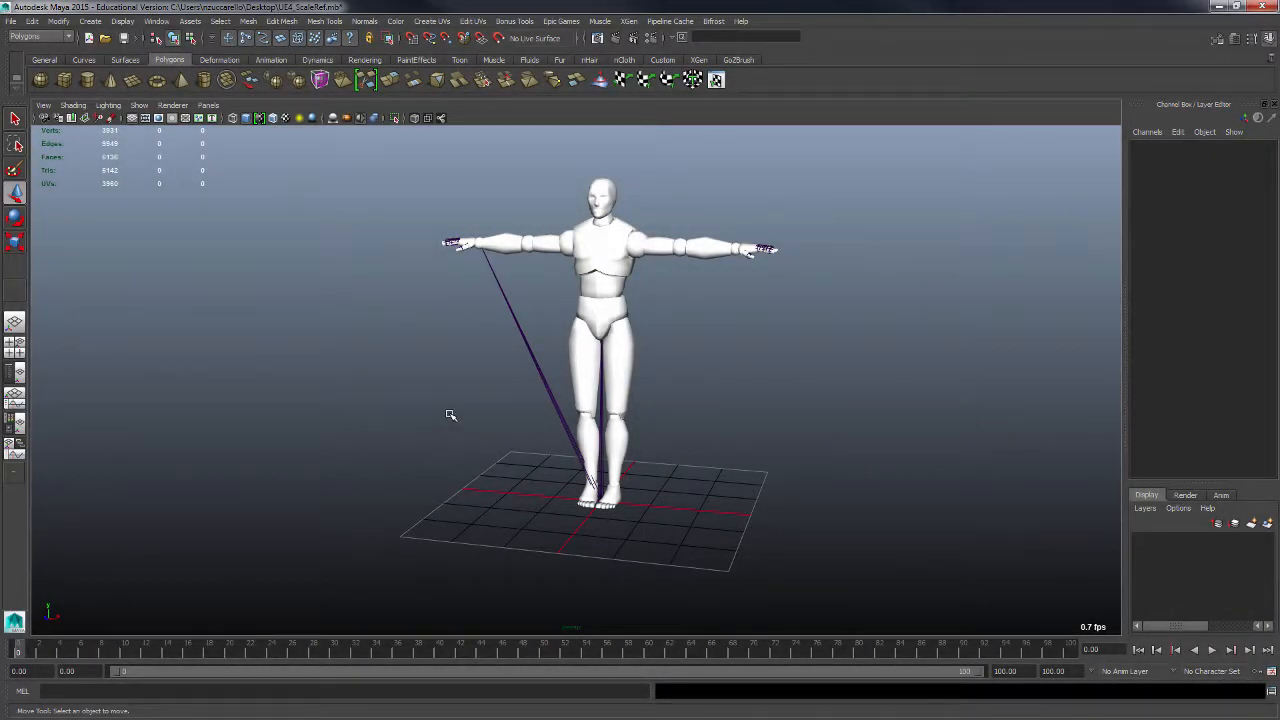
key(space)
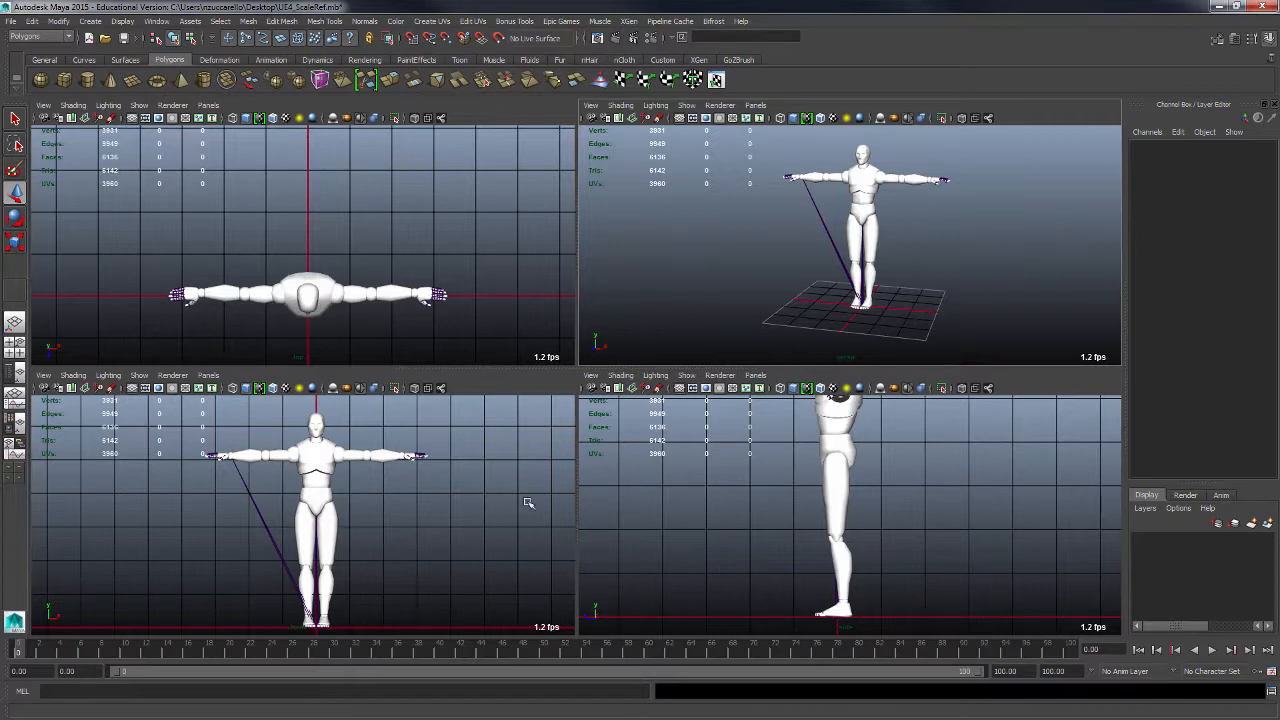
key(space)
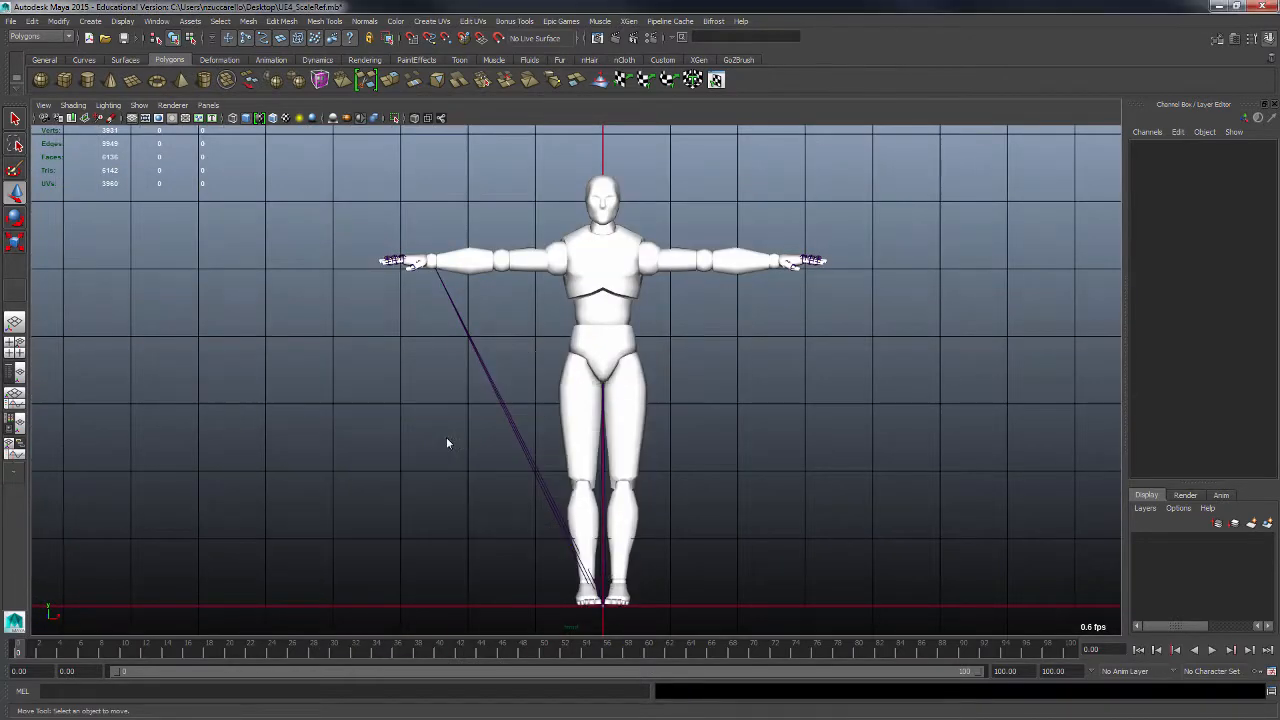
key(space)
key(space)
key(space)
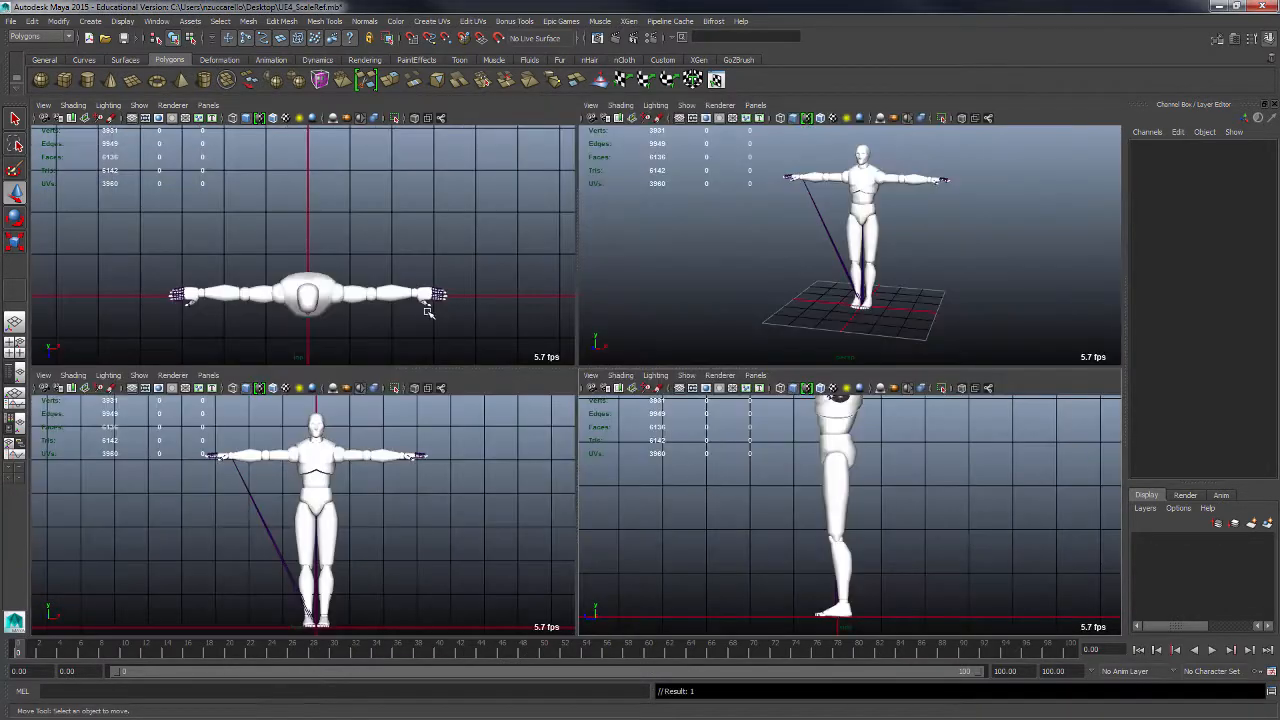
key(space)
key(space)
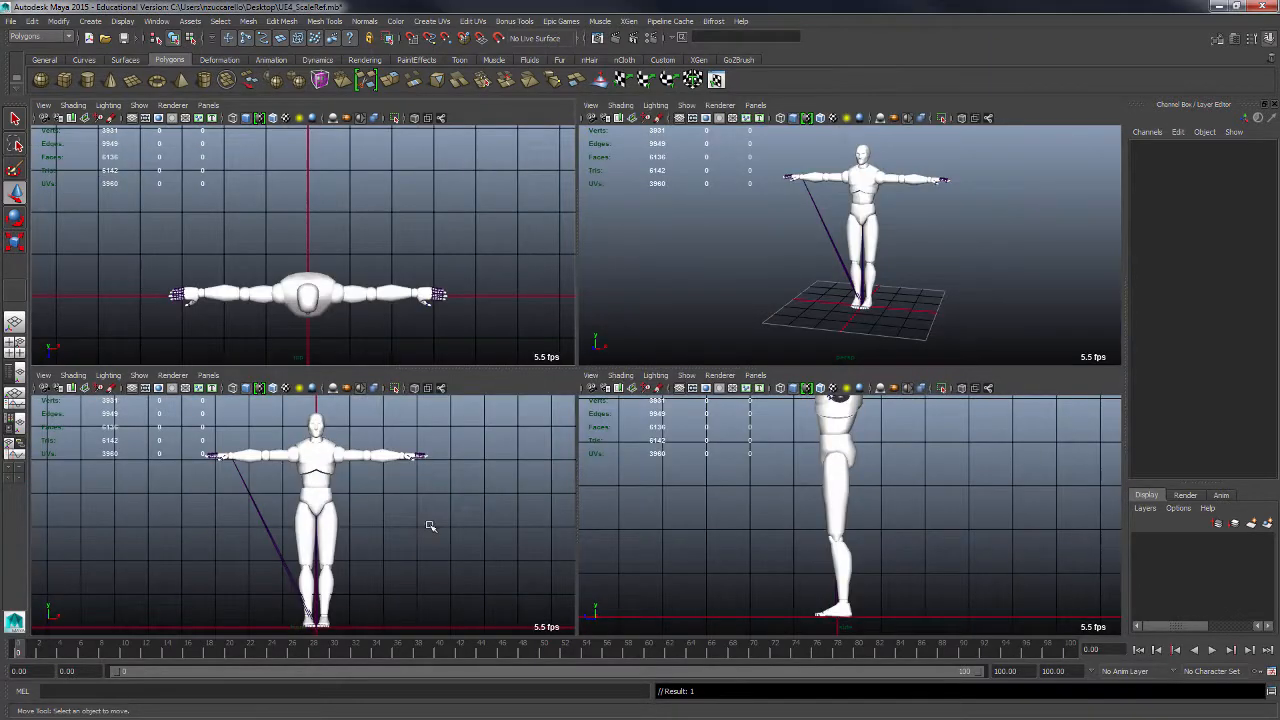
- Maximise the front view and import Pirate_Front_MT.tga from ToolsAndResources/Photoshop/ModelTeplates as its image plane
key(space)
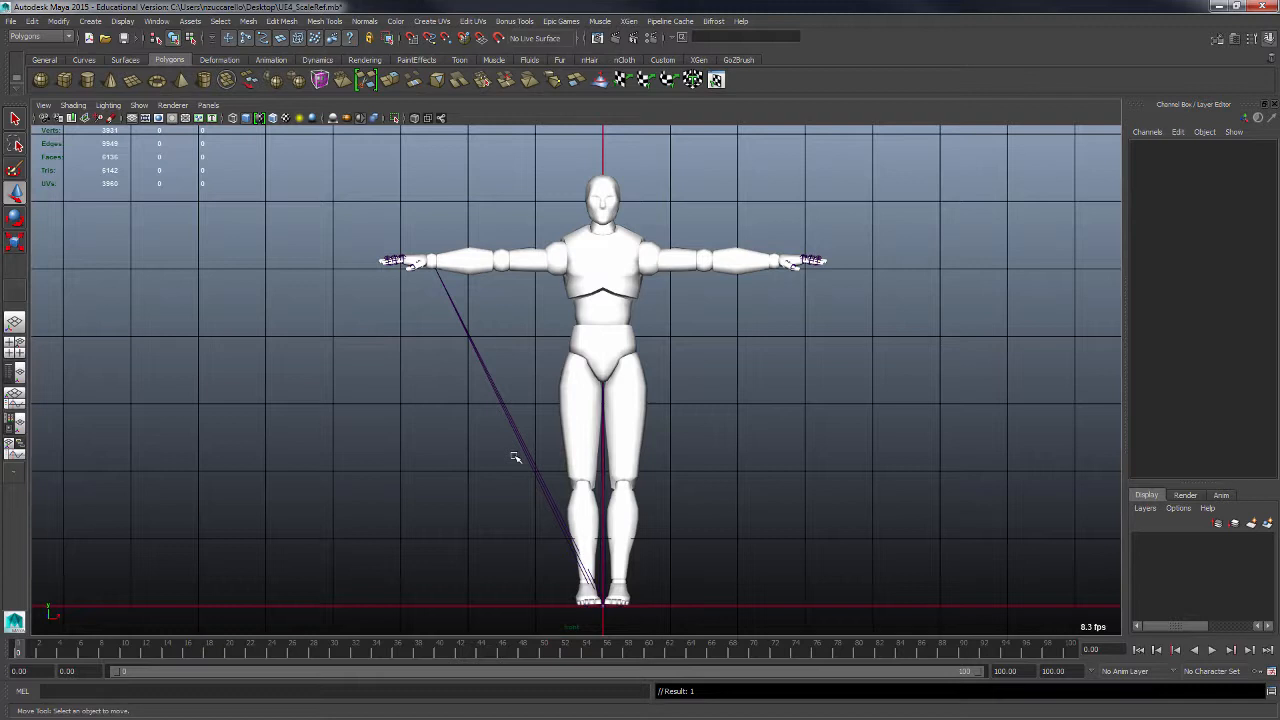
click(43, 105)
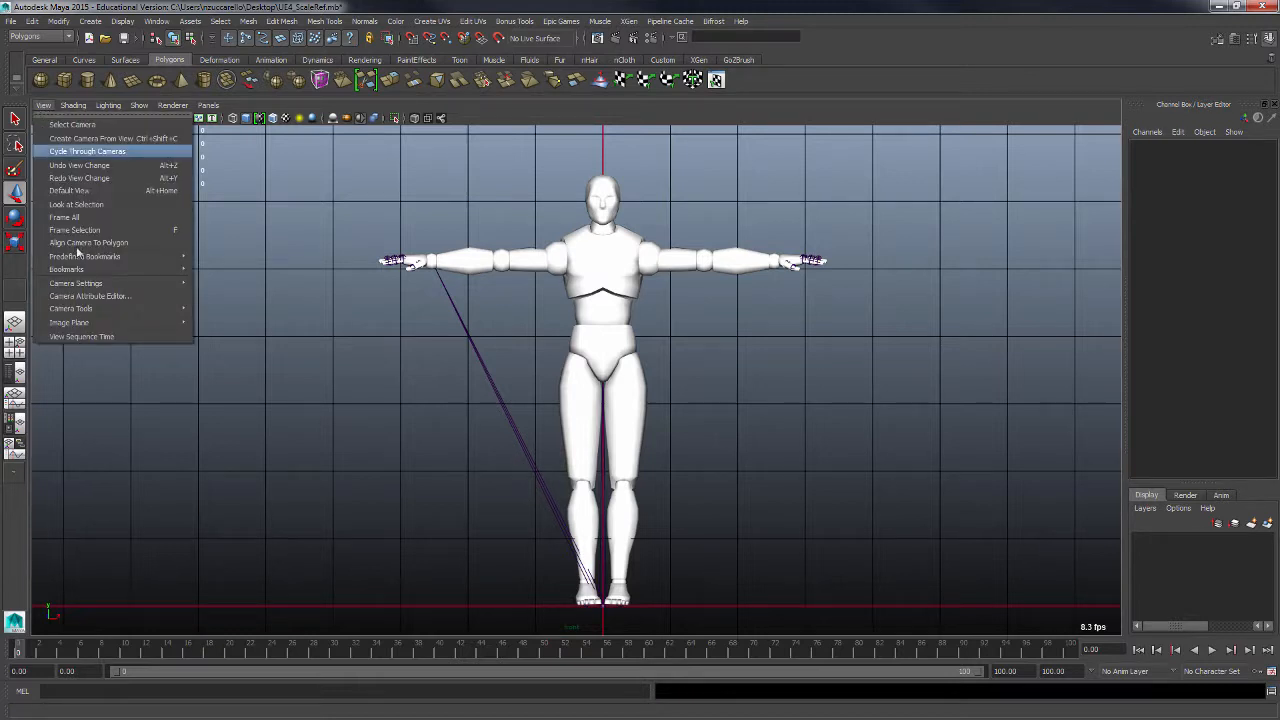
mouse_move(86, 323)
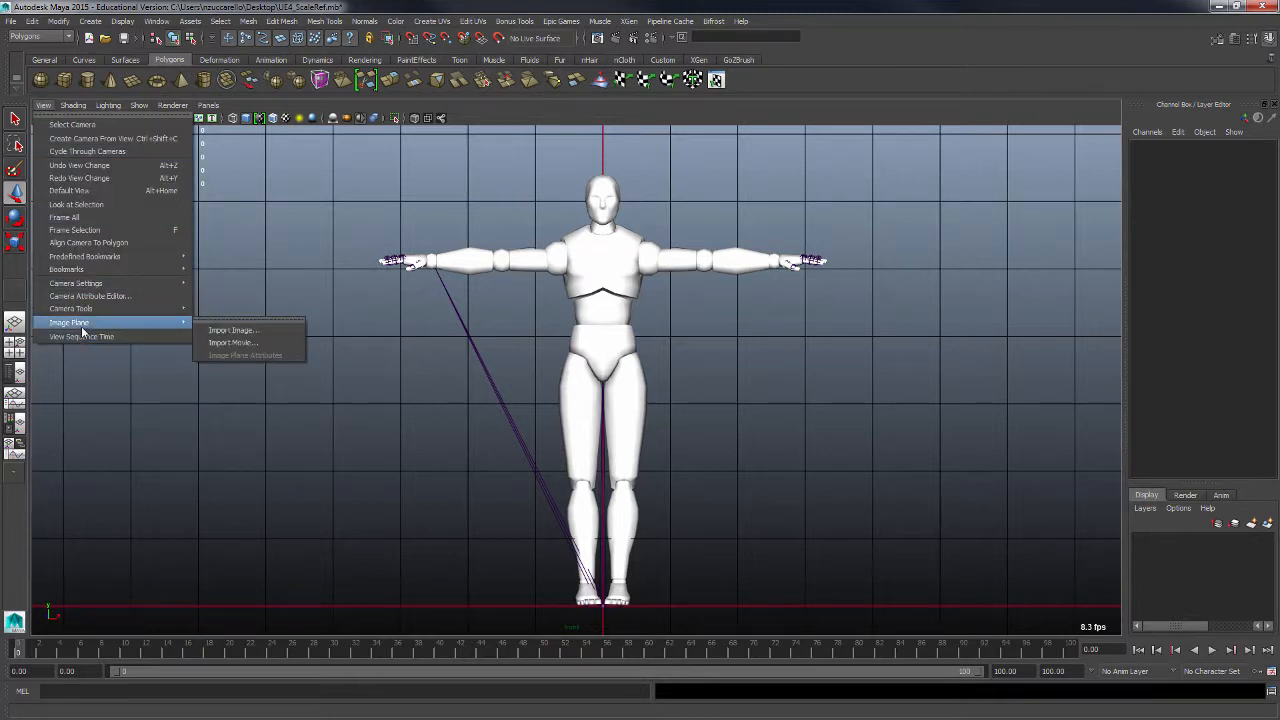
click(240, 331)
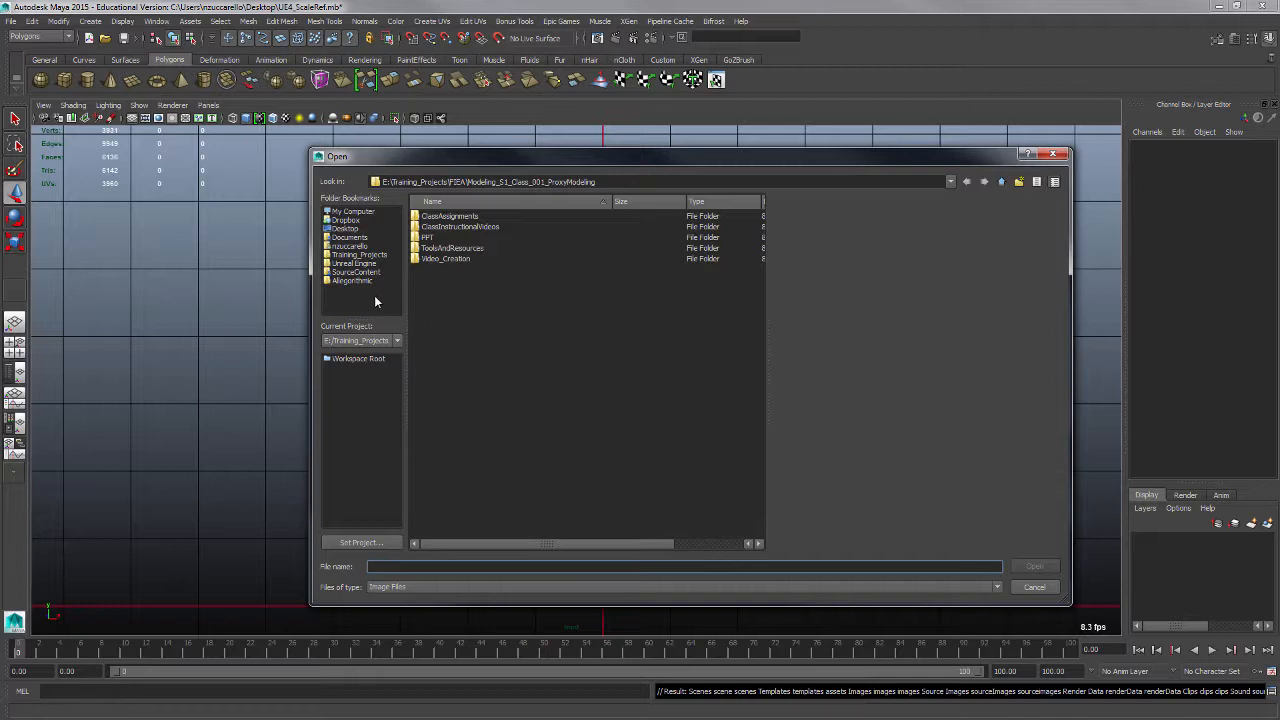
double_click(452, 248)
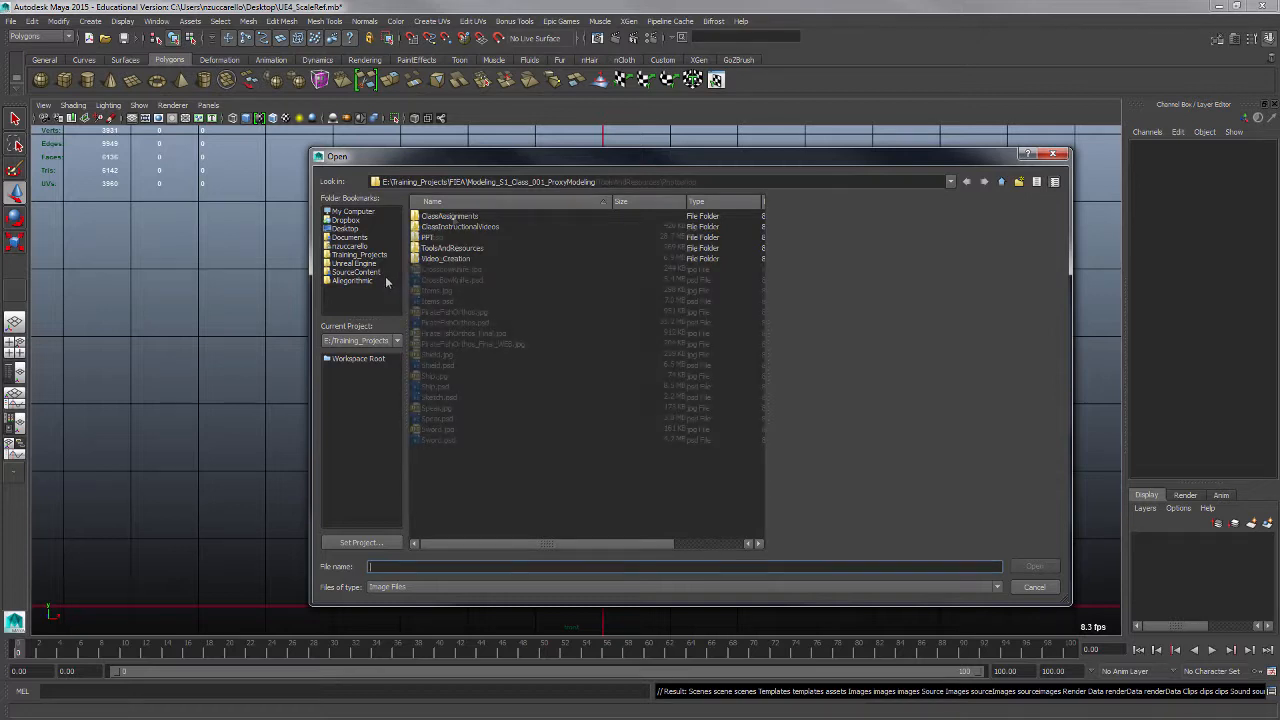
double_click(453, 221)
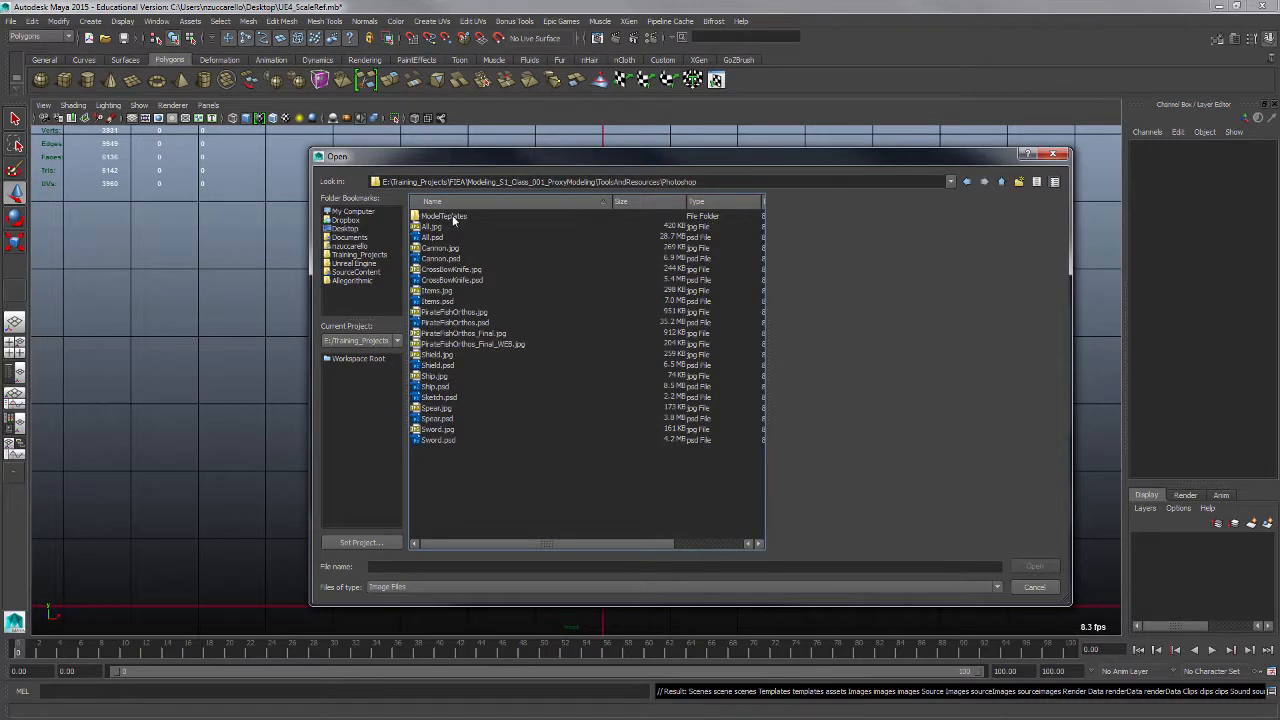
double_click(443, 216)
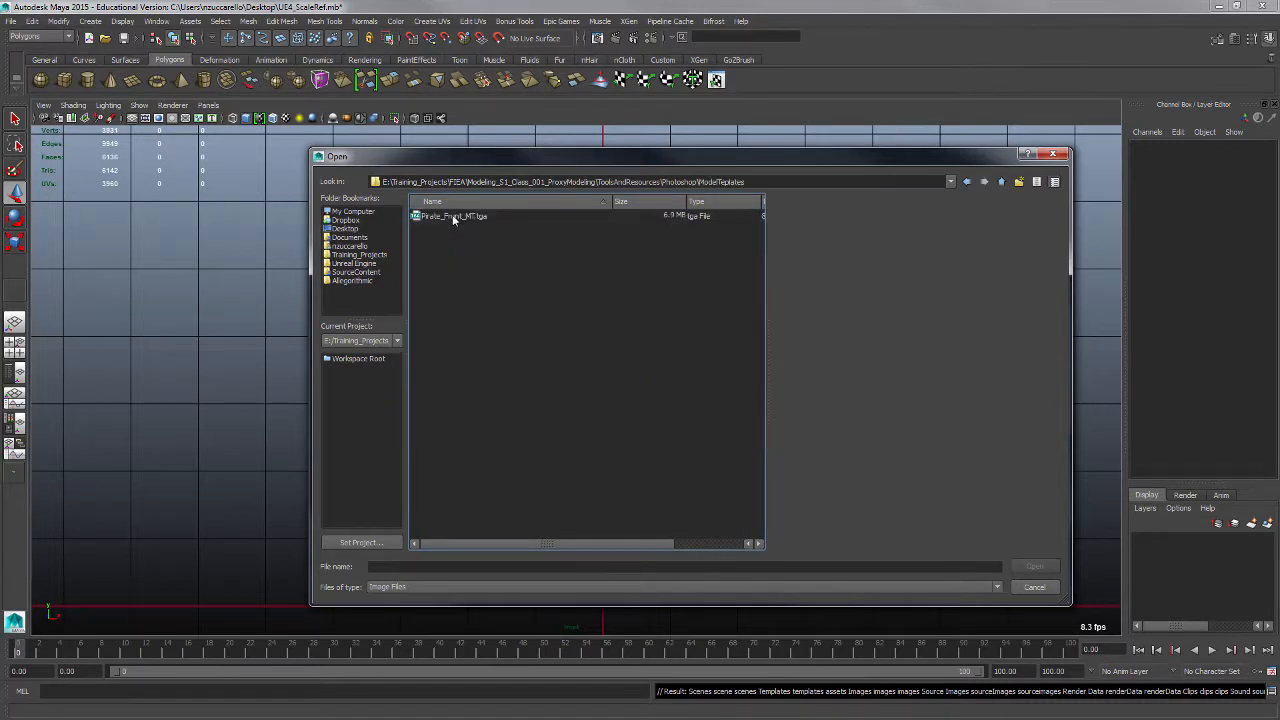
click(452, 217)
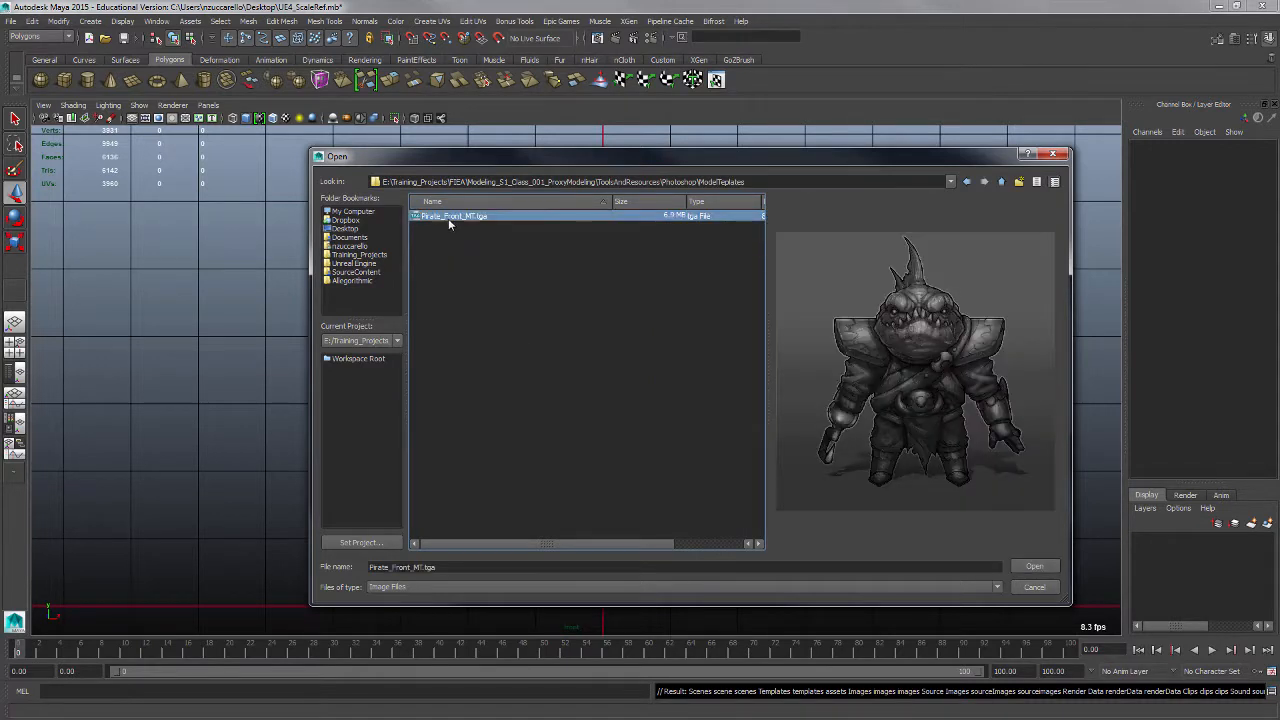
click(1036, 567)
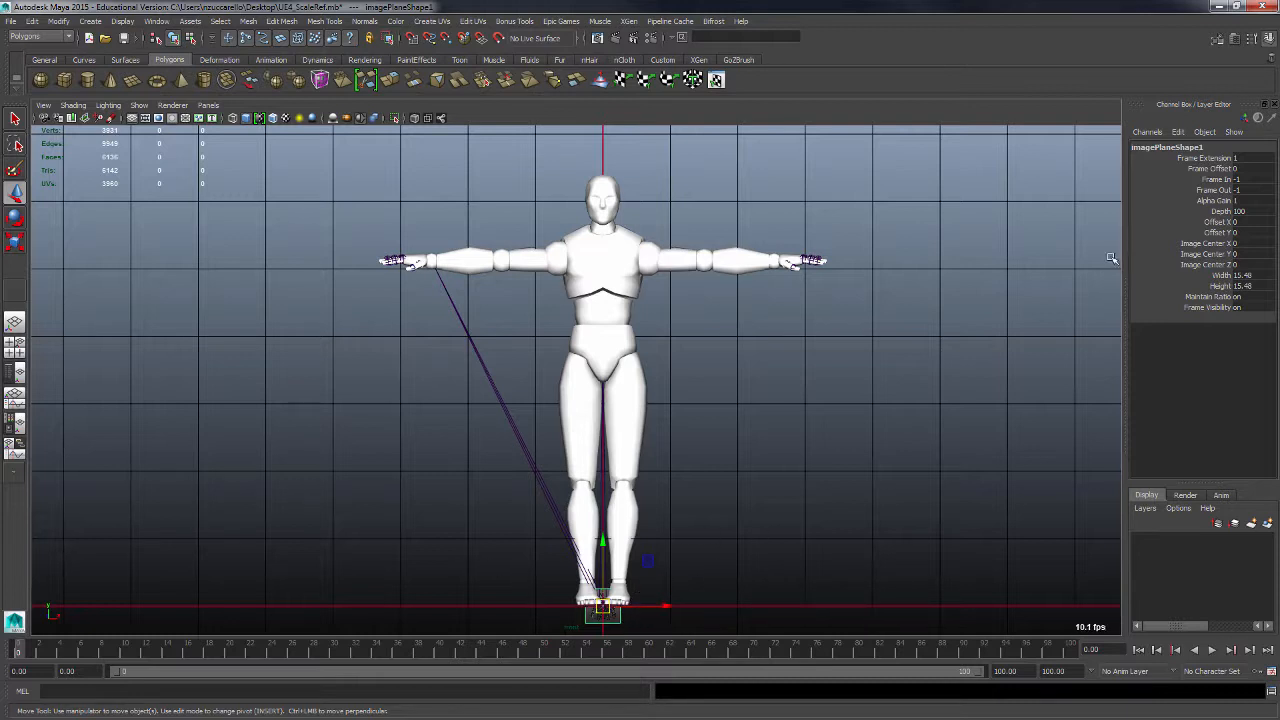
- Scale the image plane up uniformly by a factor of about 9.56
key(r)
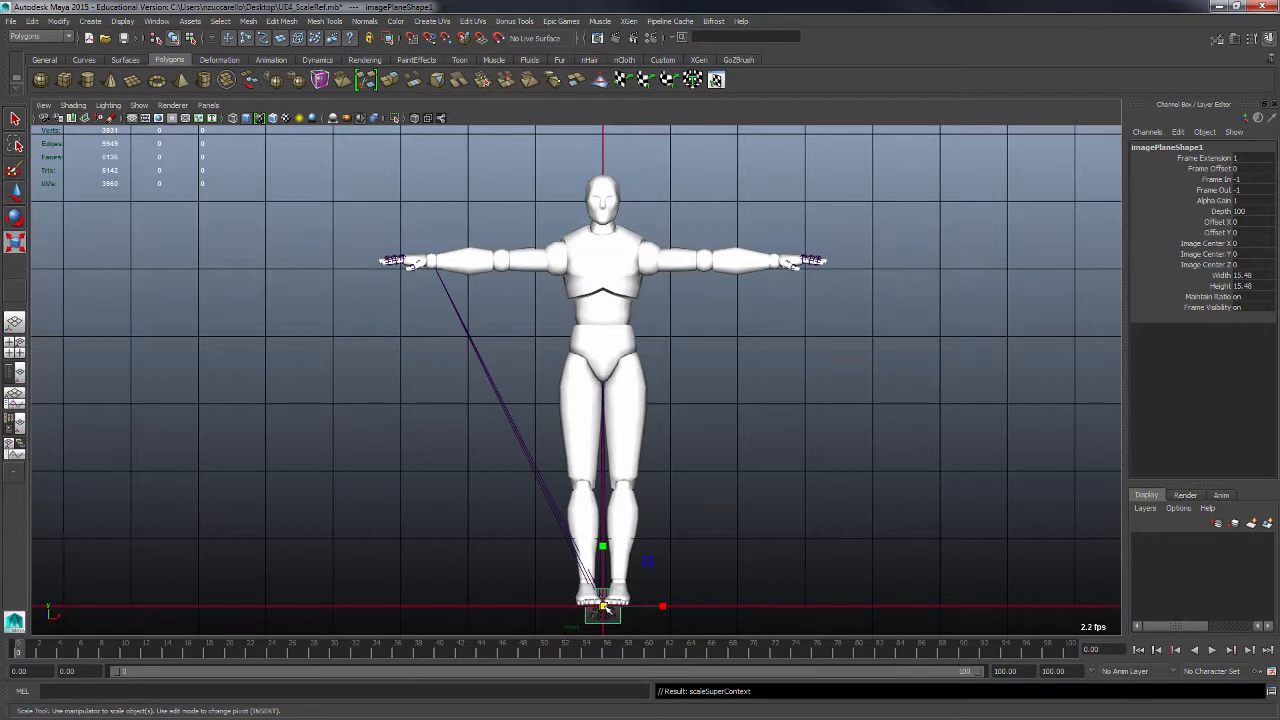
drag(603, 607, 814, 629)
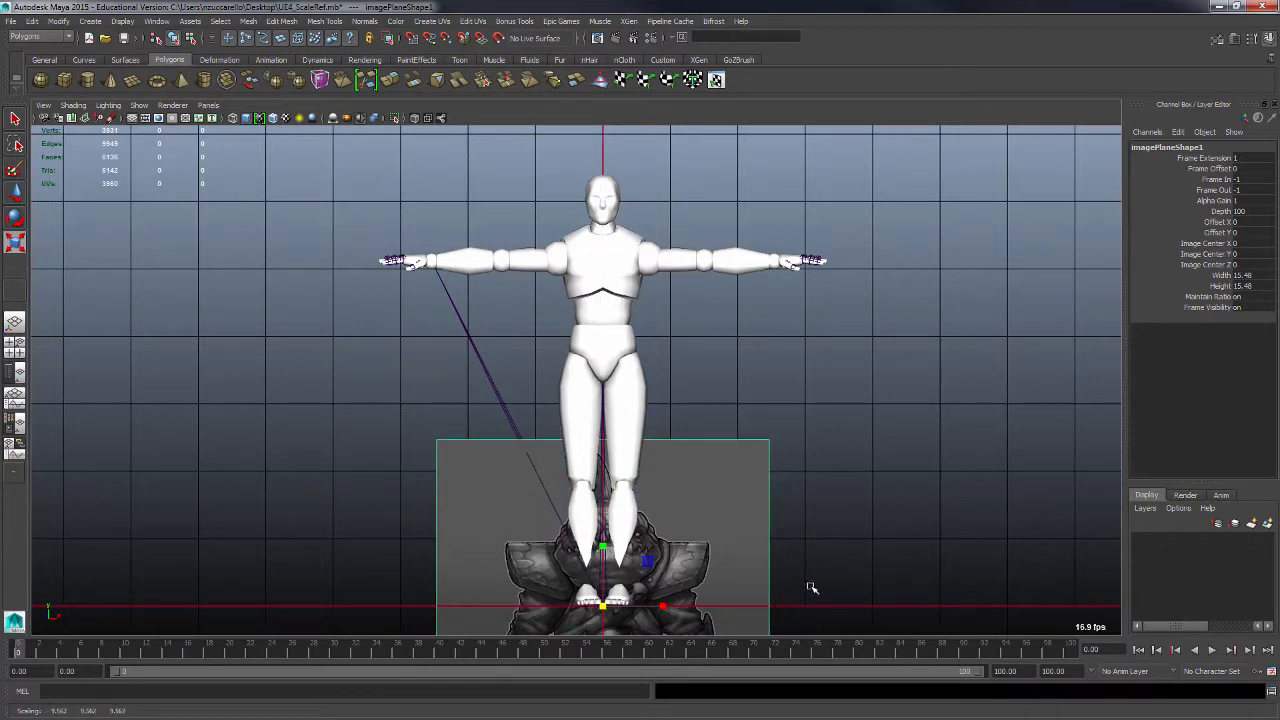
alt+middle_drag(836, 575, 837, 486)
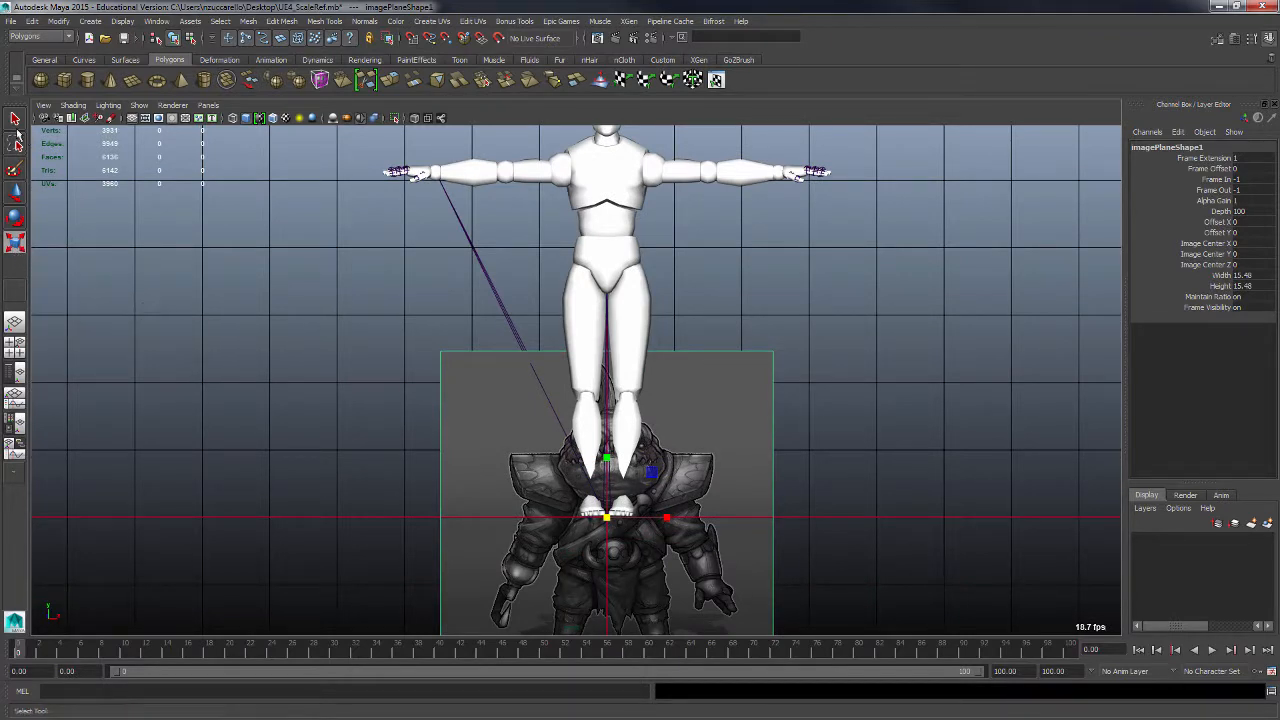
click(16, 120)
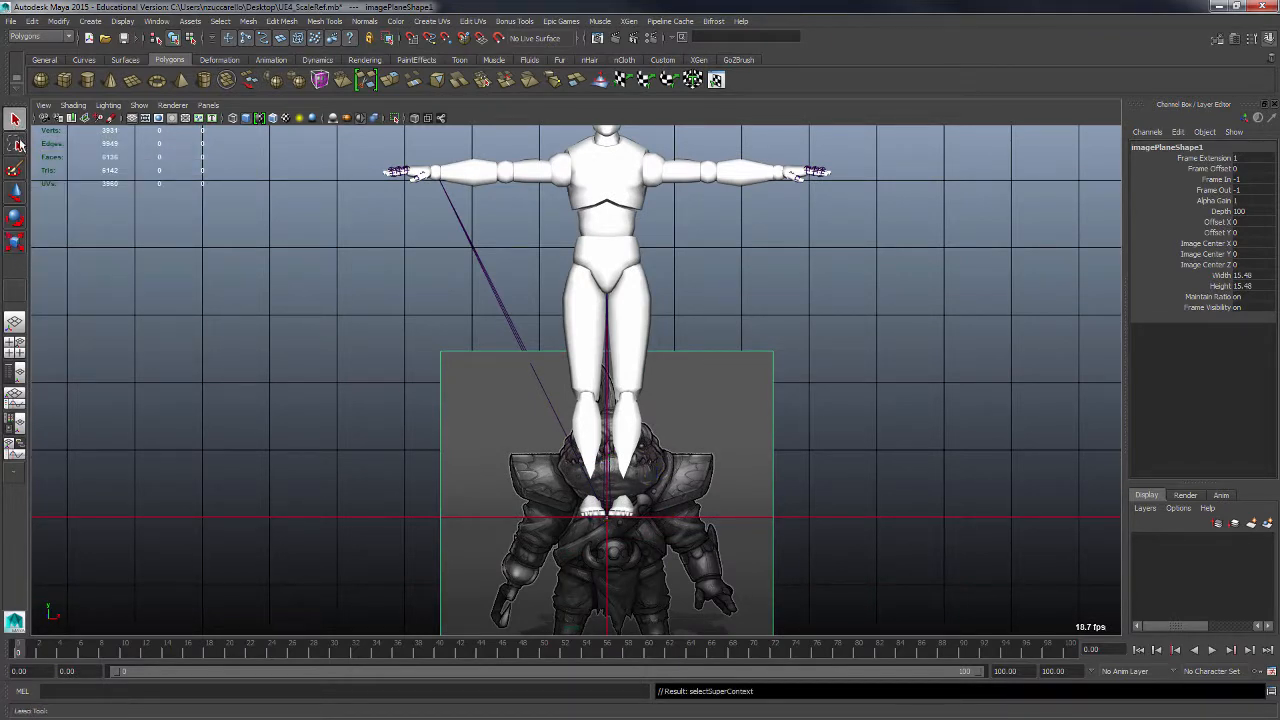
click(16, 193)
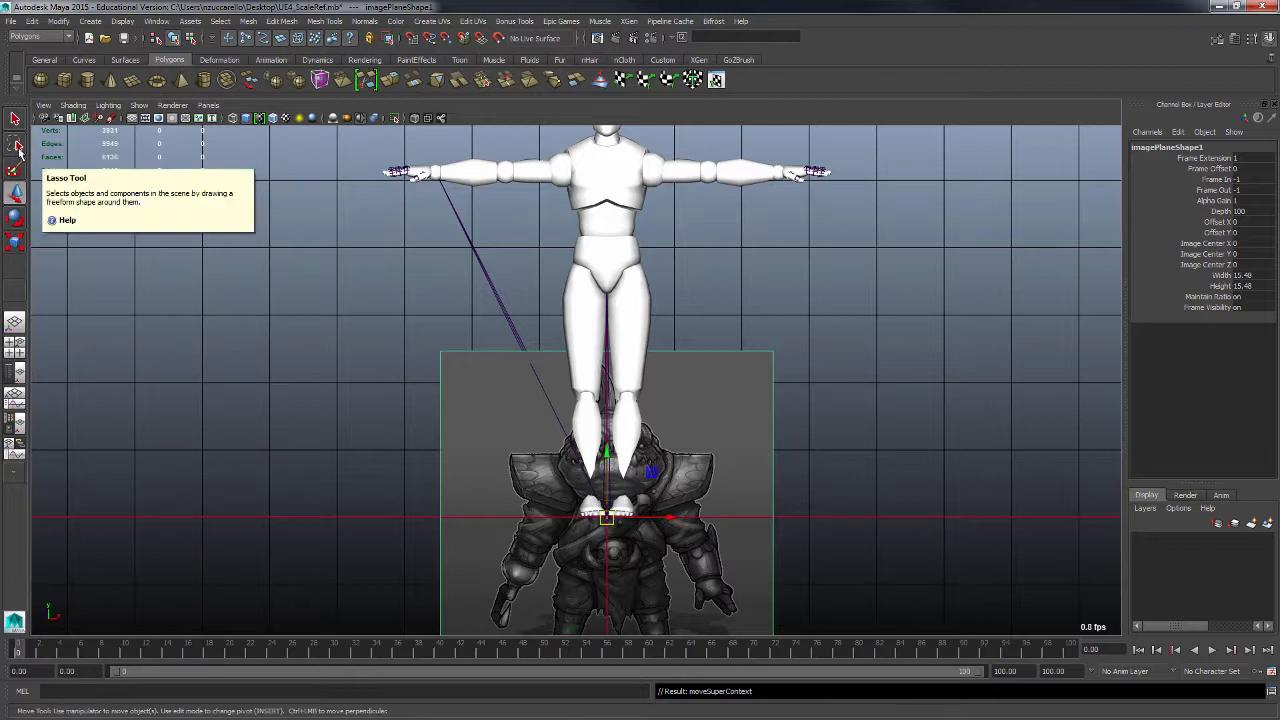
click(16, 217)
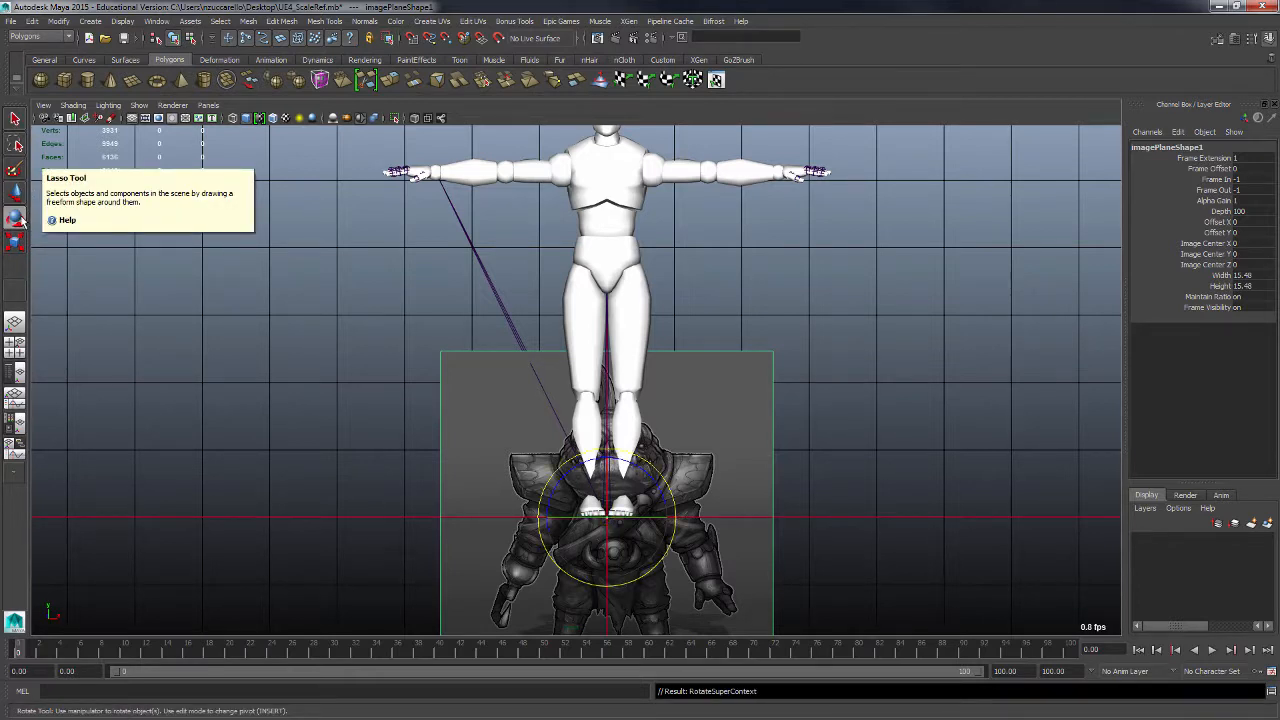
key(r)
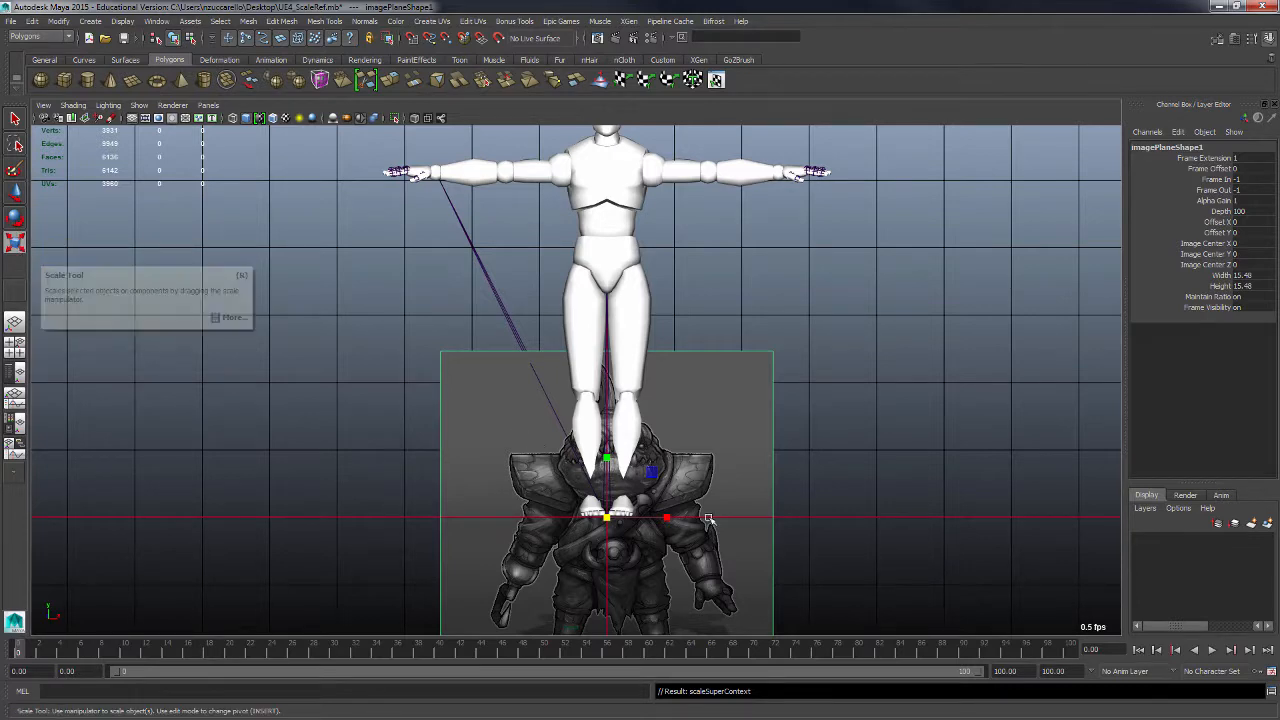
- Raise the image plane about 58 units in Y so the pirate's feet stand on the ground line
alt+right_drag(829, 458, 775, 457)
alt+middle_drag(775, 457, 757, 443)
key(w)
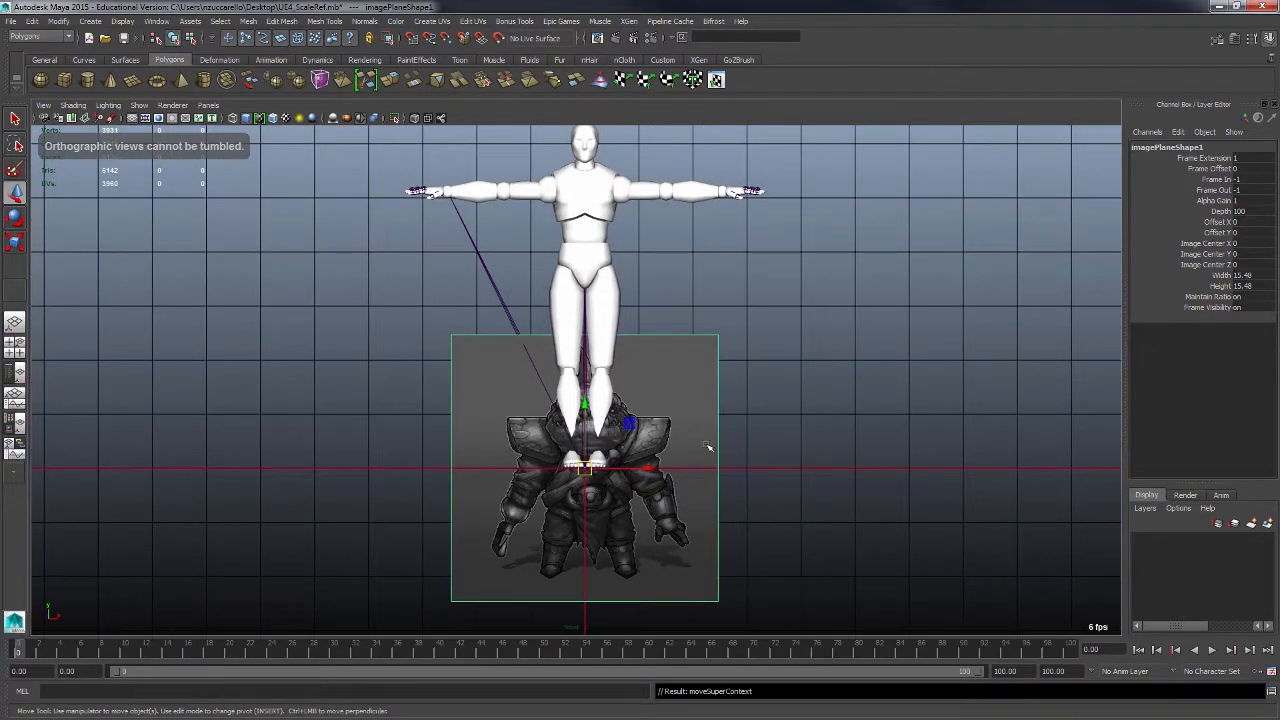
drag(590, 405, 588, 307)
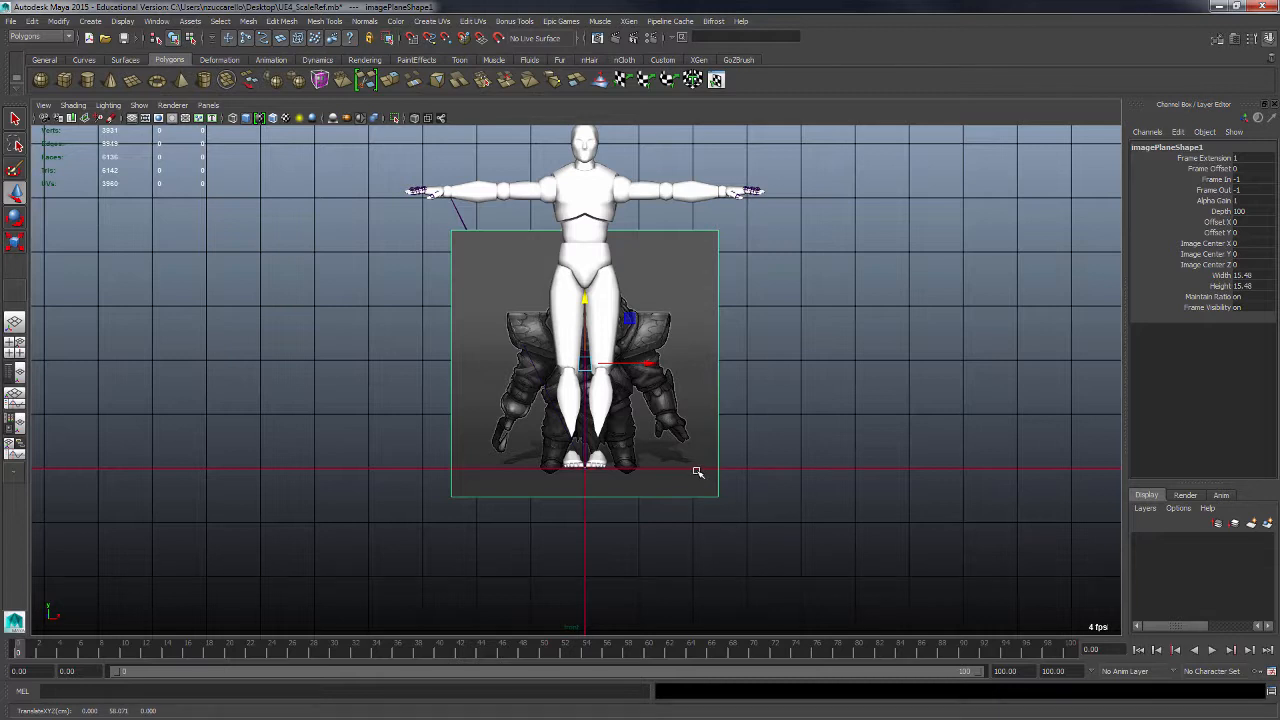
- Enlarge the image plane further towards the mannequin's height and raise it to about 77 units in Y, keeping the pirate's feet on the ground line
key(r)
mouse_move(586, 364)
mouse_down()
mouse_move(600, 369)
mouse_move(586, 339)
mouse_up()
key(w)
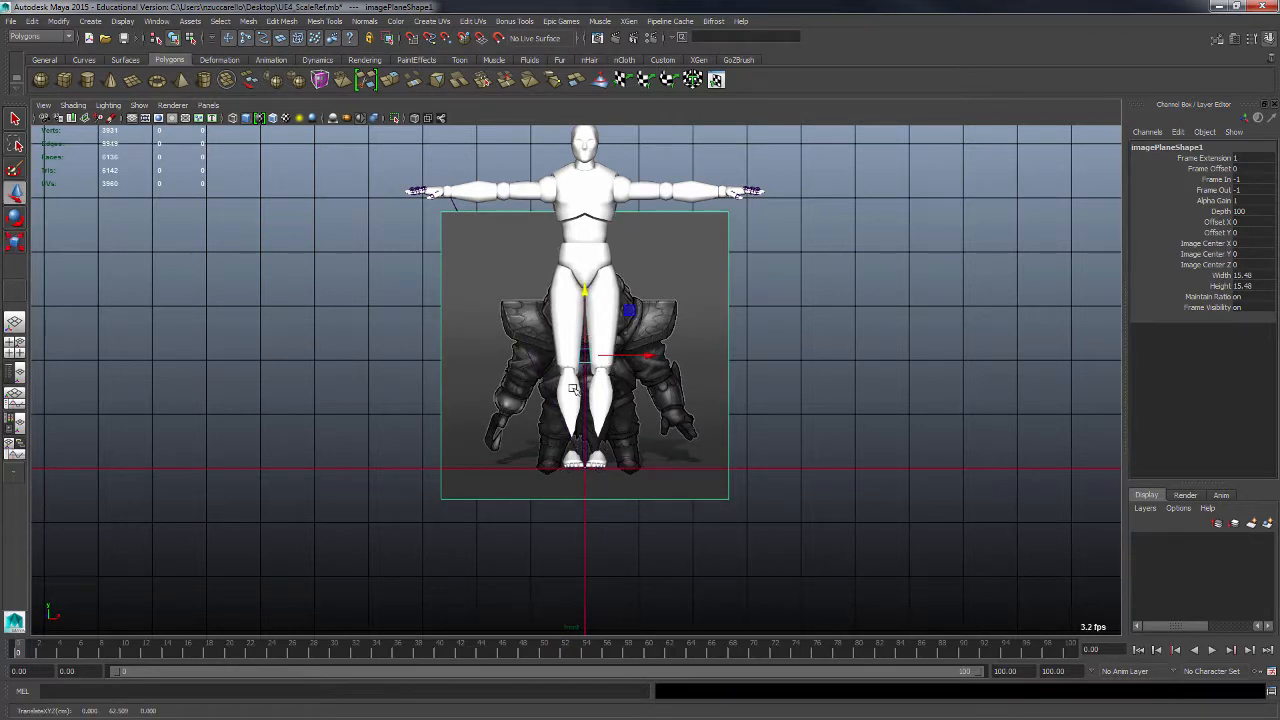
key(r)
drag(584, 356, 612, 369)
key(w)
drag(581, 325, 585, 301)
drag(584, 300, 585, 303)
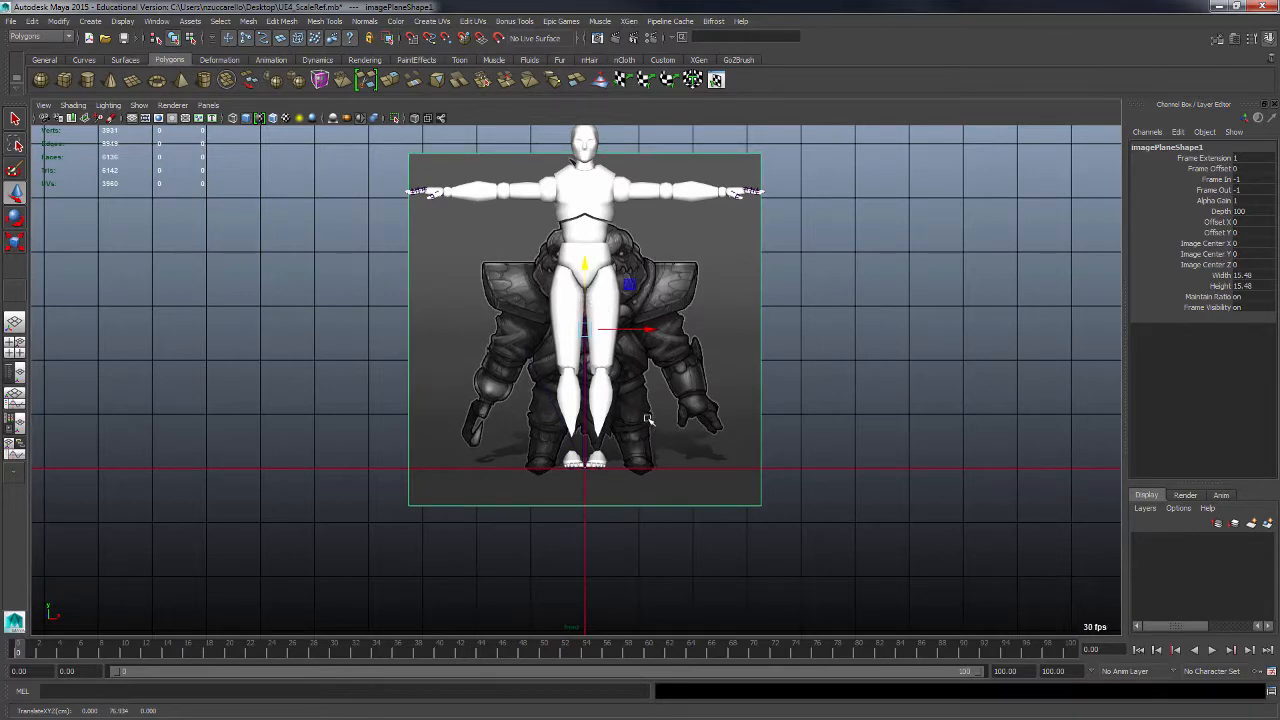
- Show all four views, move the image plane back along Z behind the mannequin and deselect it
key(space)
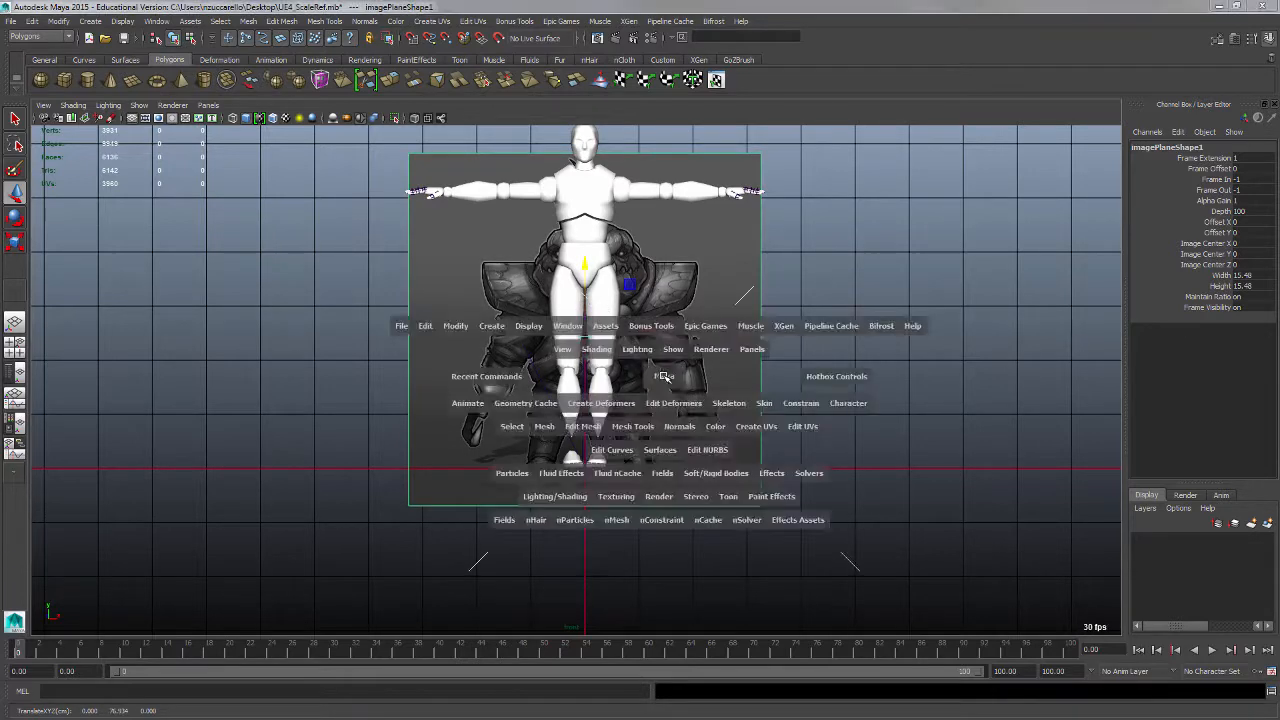
alt+drag(880, 311, 936, 319)
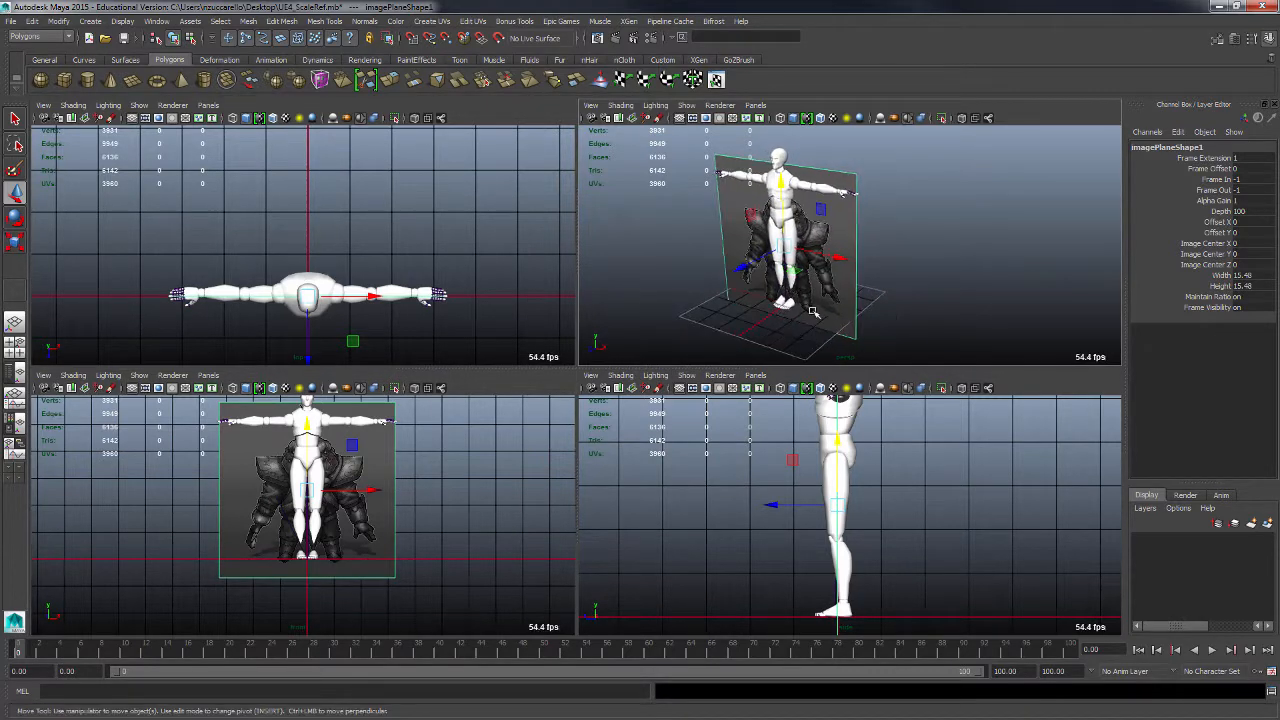
alt+middle_drag(836, 302, 880, 314)
drag(784, 281, 826, 251)
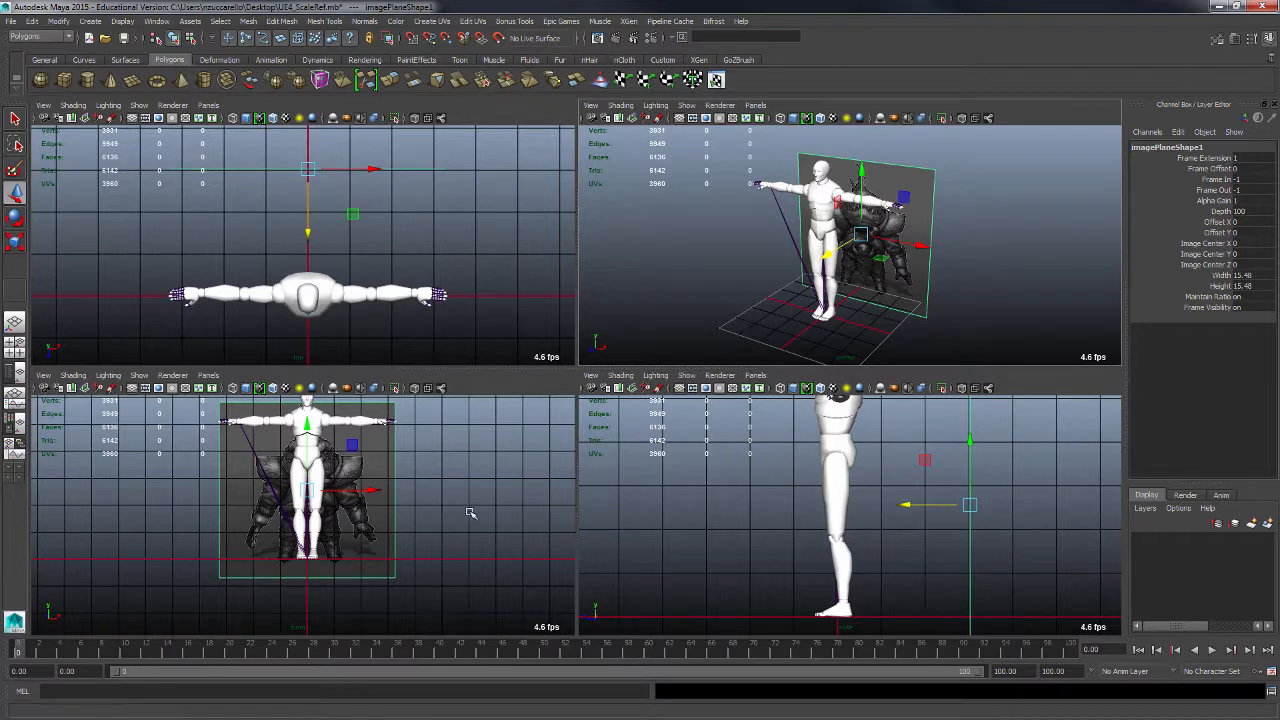
click(737, 328)
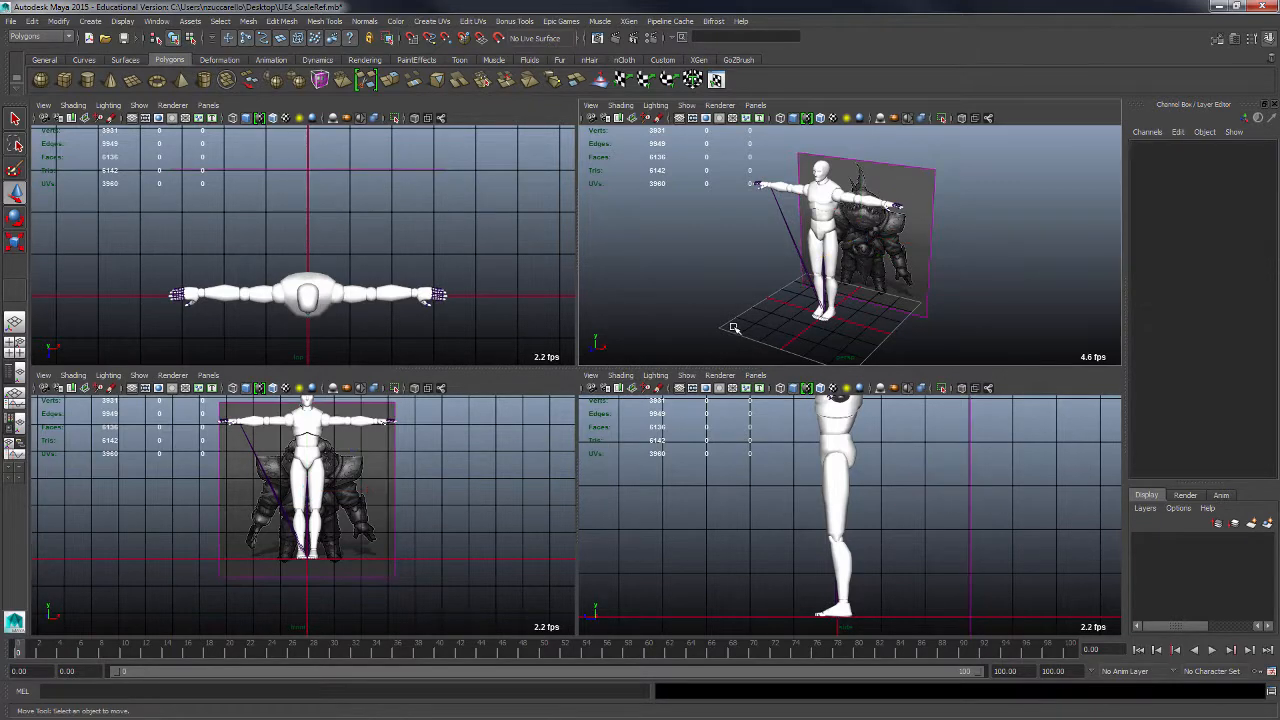
- Switch to Photoshop, bring Pirate_Front_MT.tga forward and hide Layer 1 to reveal the front view
alt+drag(717, 303, 771, 320)
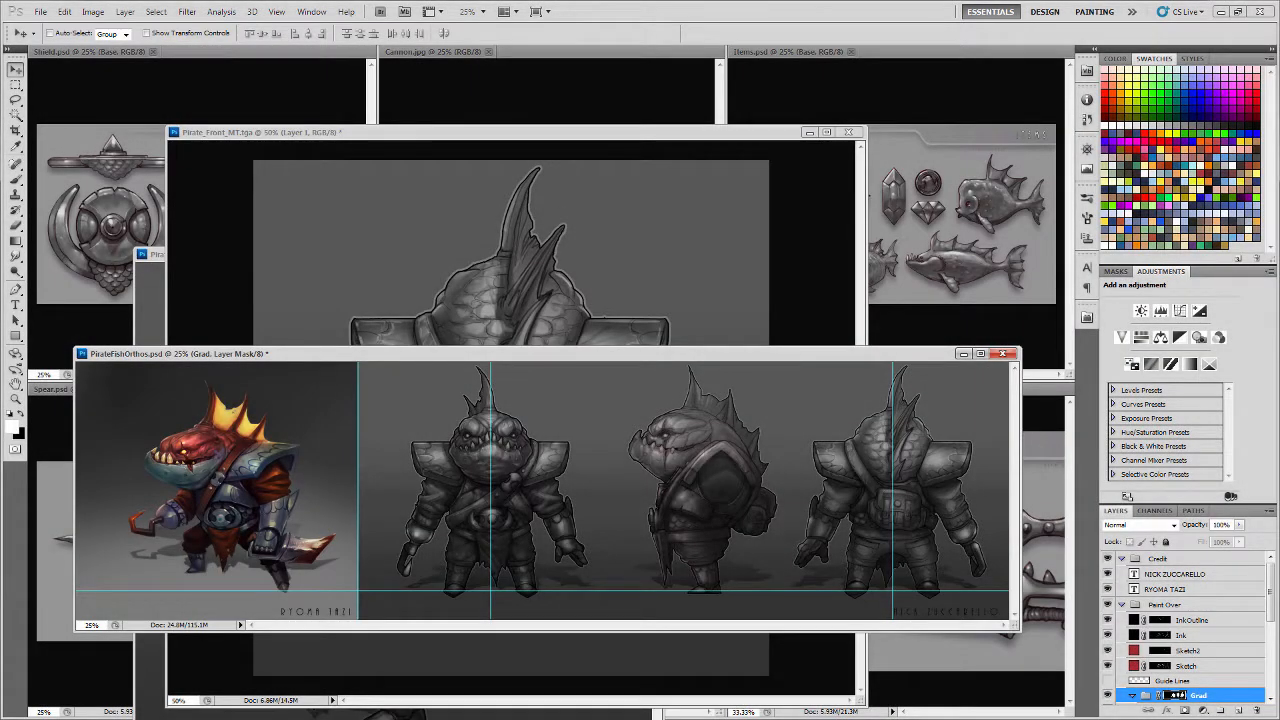
drag(312, 356, 282, 350)
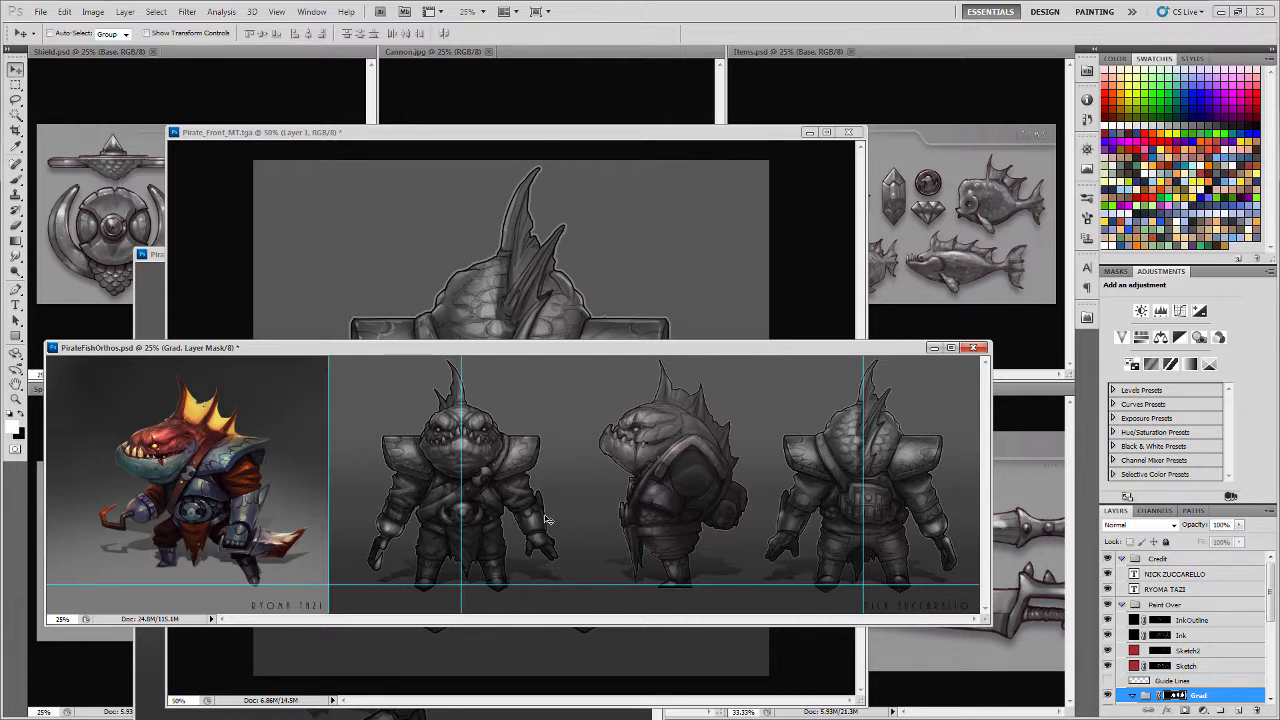
click(371, 144)
click(1107, 565)
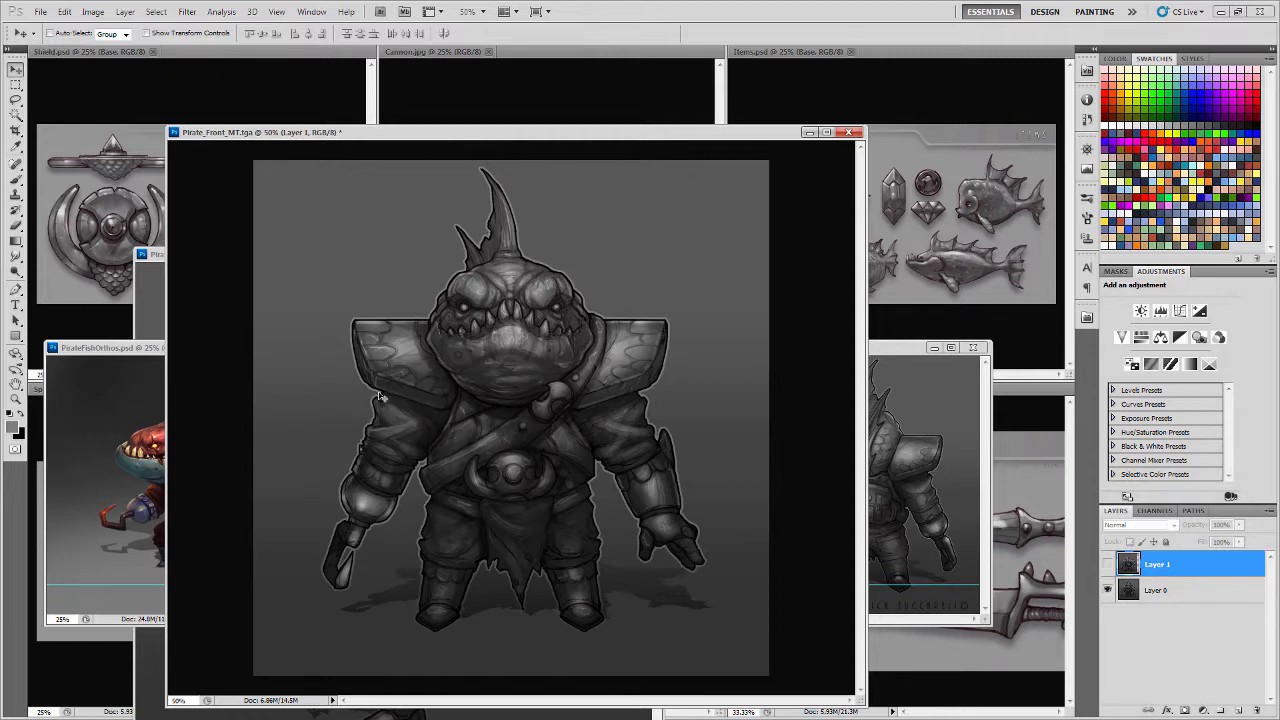
- Show the rulers, place horizontal and vertical guides through the canvas centre, and compare the front and back views against them
key(ctrl+r)
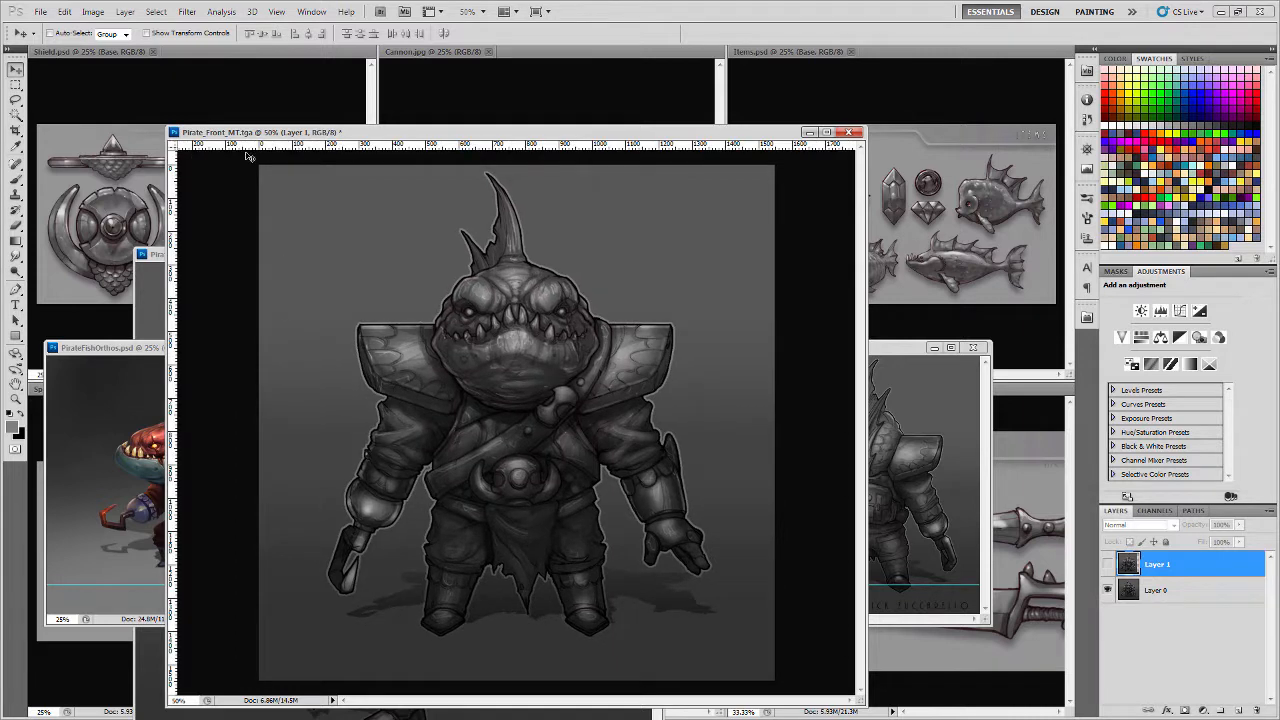
drag(242, 148, 264, 423)
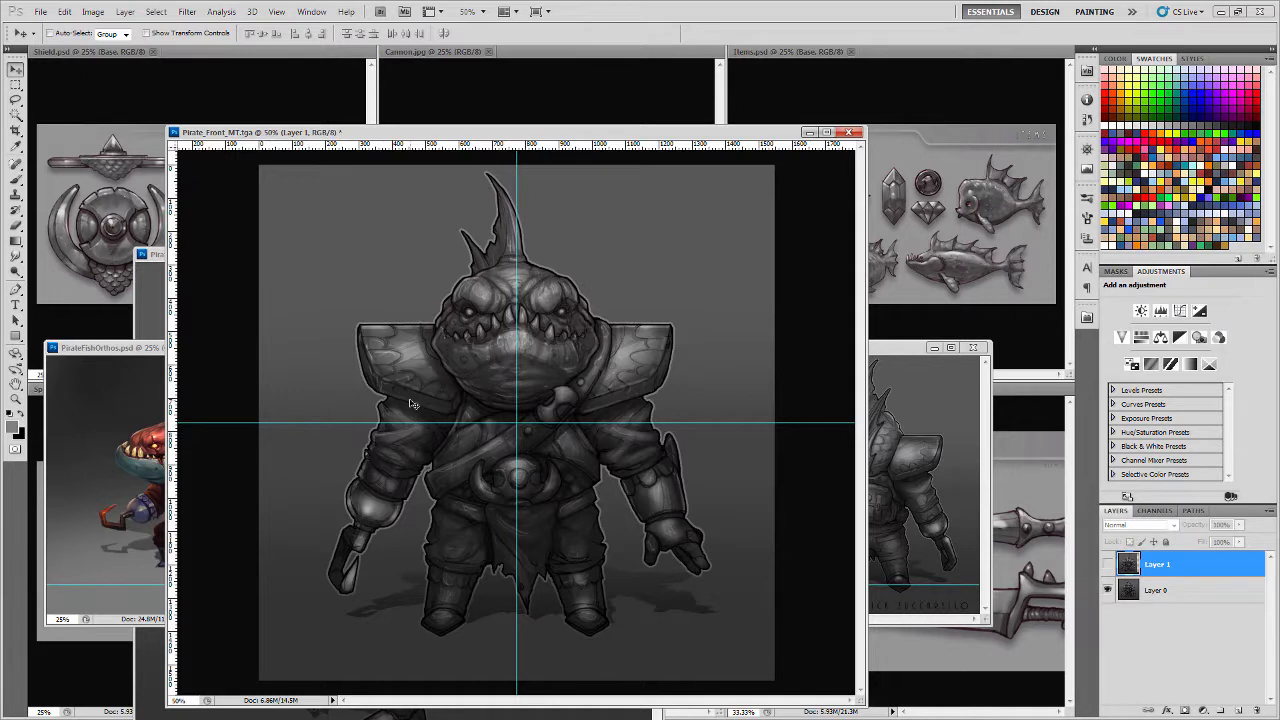
key(ctrl+semicolon)
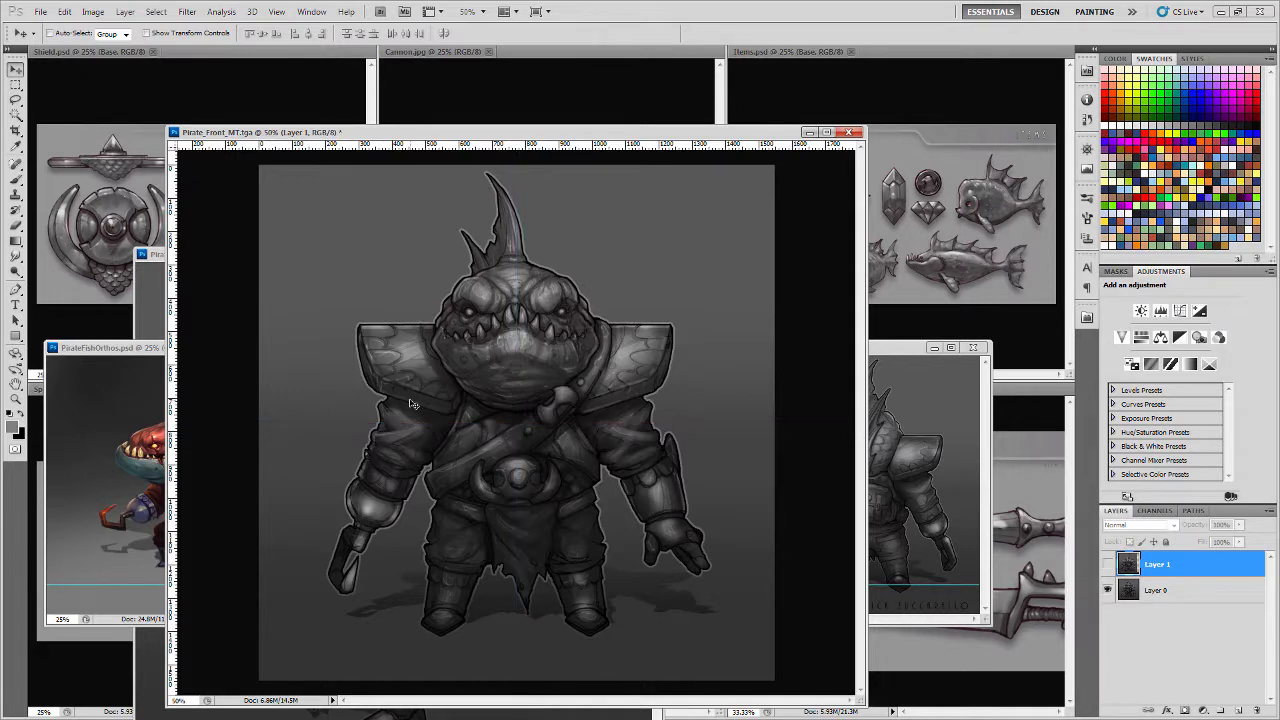
key(ctrl+semicolon)
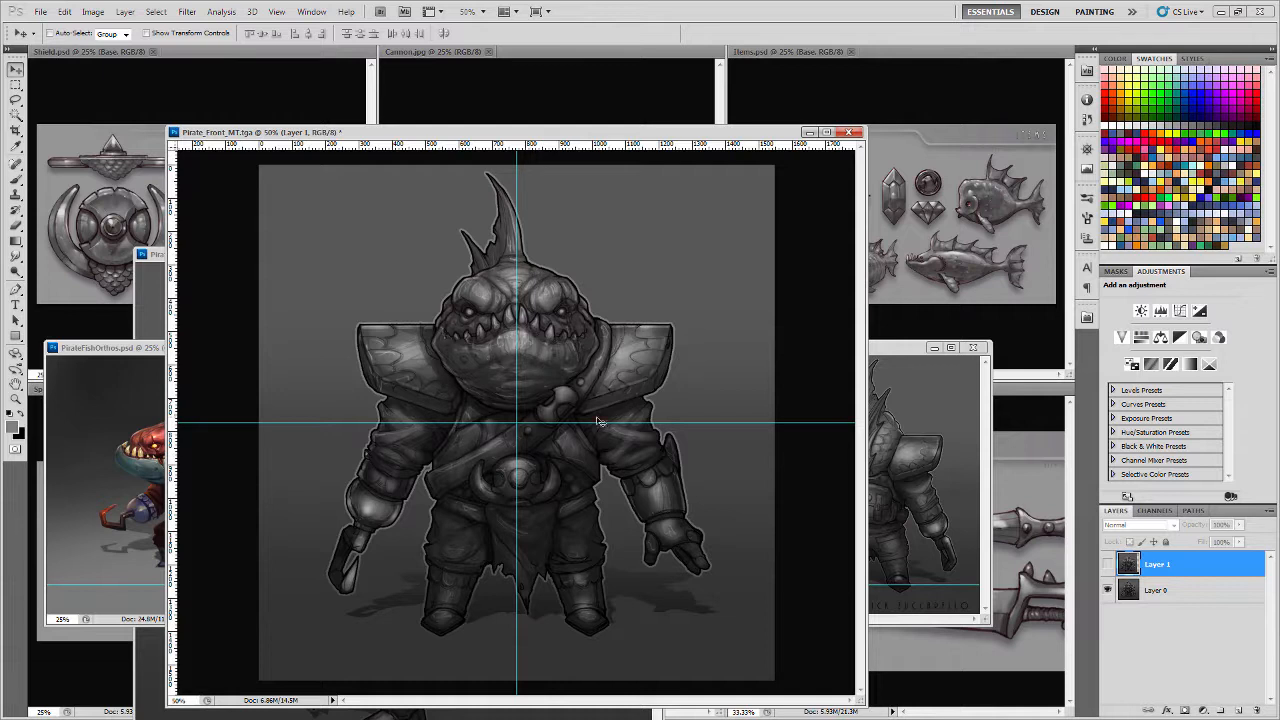
click(1107, 564)
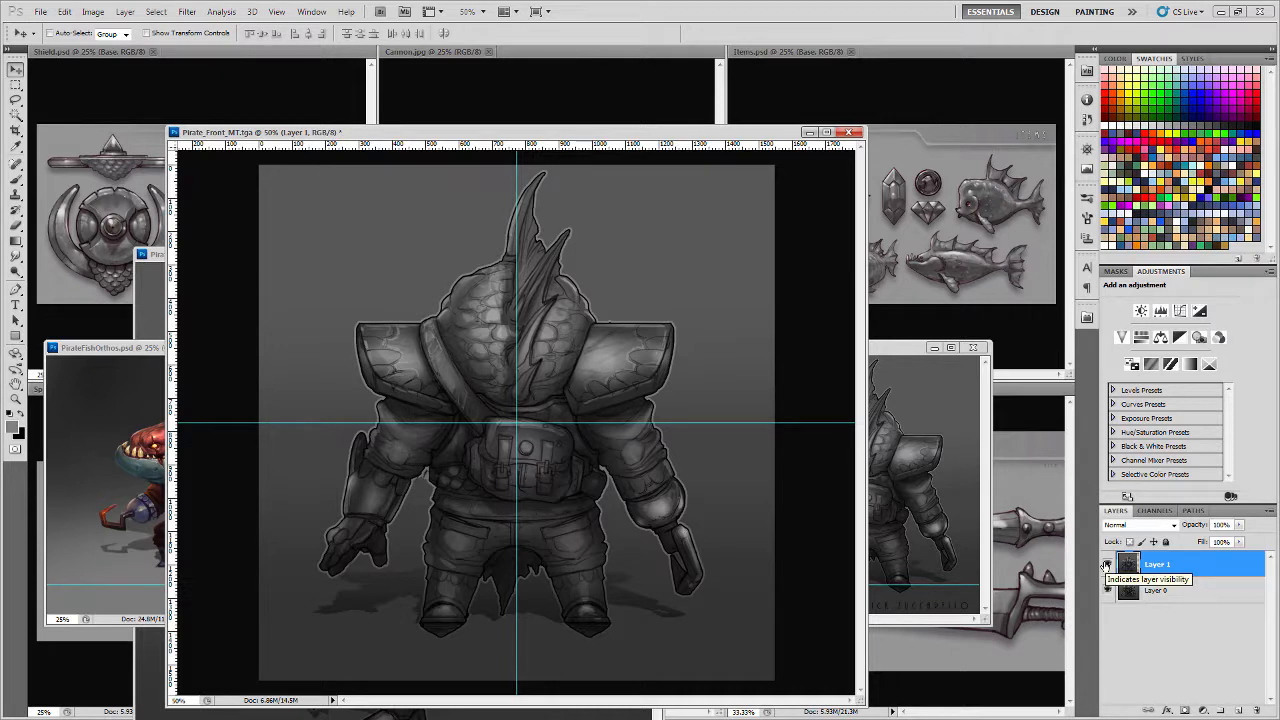
click(1107, 564)
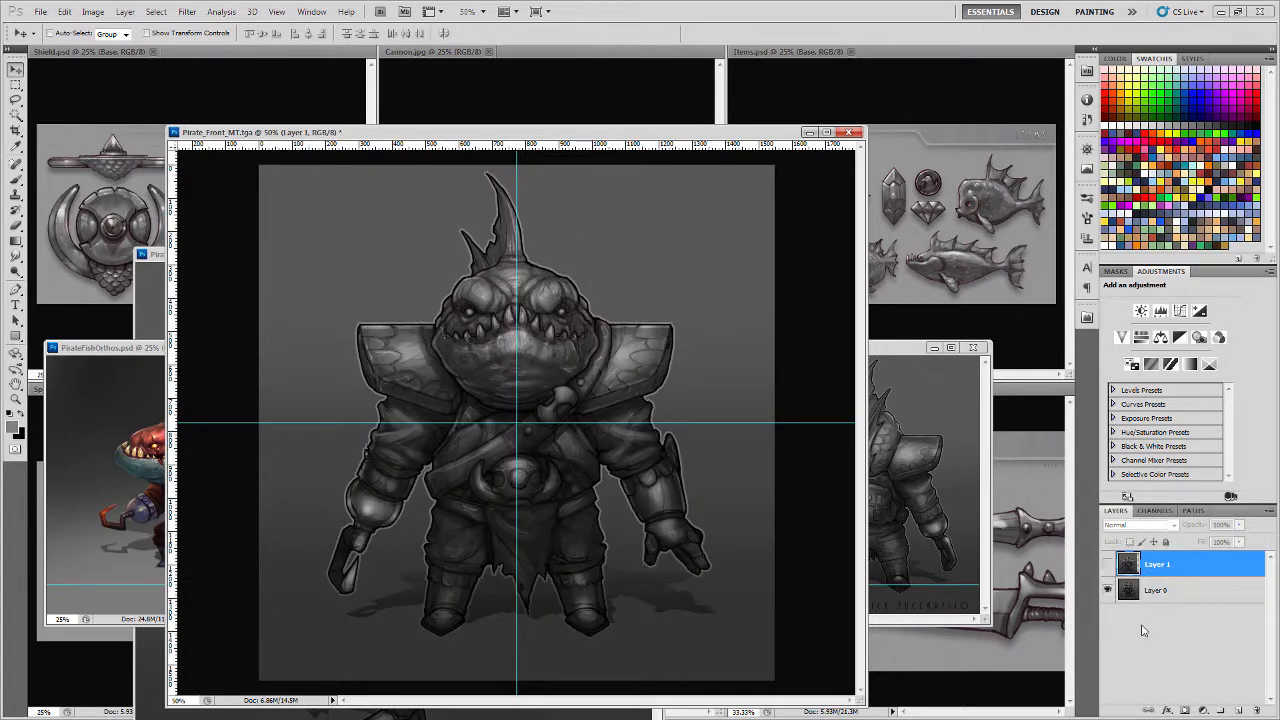
- Bring PirateFishOrthos.psd forward, collapse the Grad group and display its layer mask on the canvas
drag(589, 135, 505, 120)
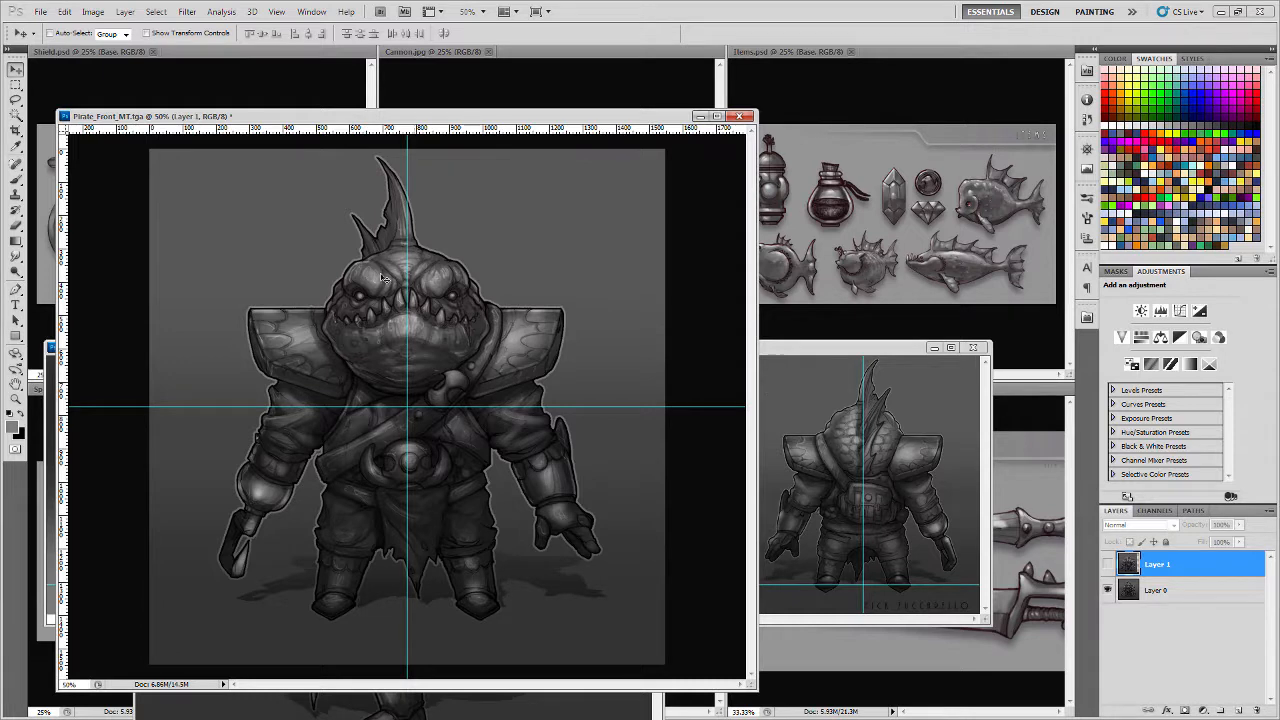
click(776, 350)
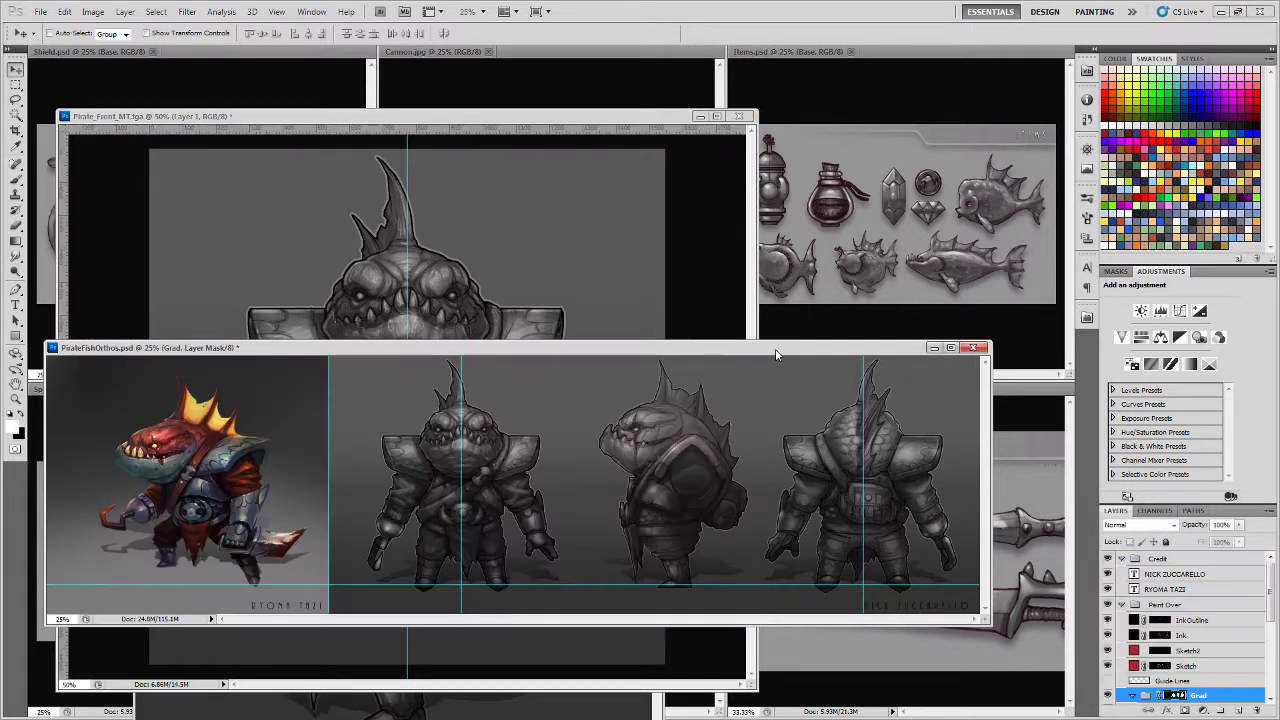
drag(751, 348, 789, 325)
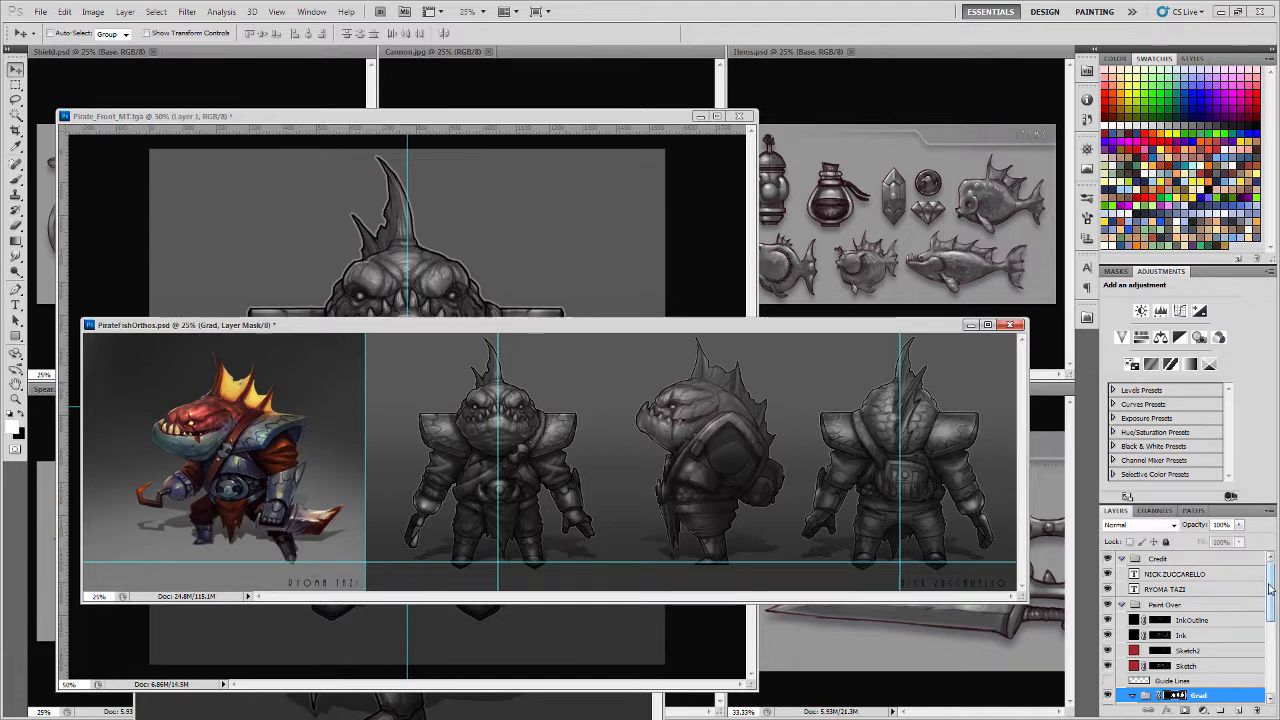
scroll(1256, 600, down, 3)
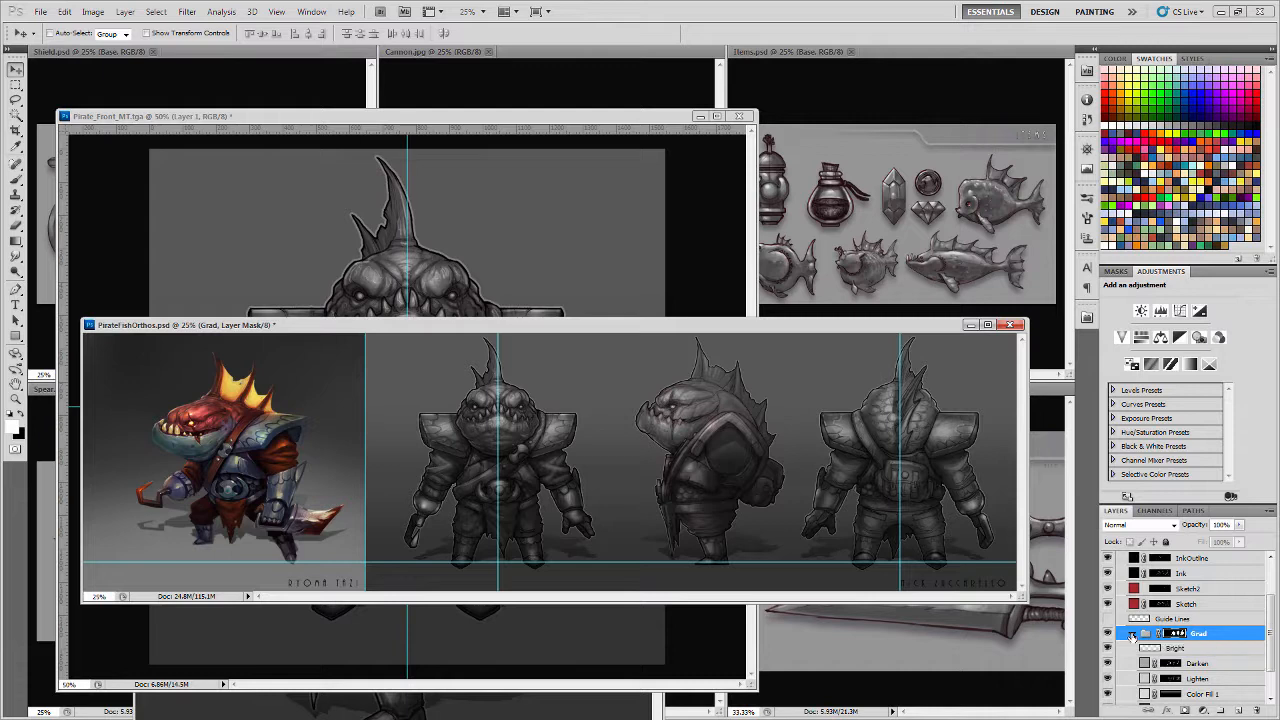
click(1132, 633)
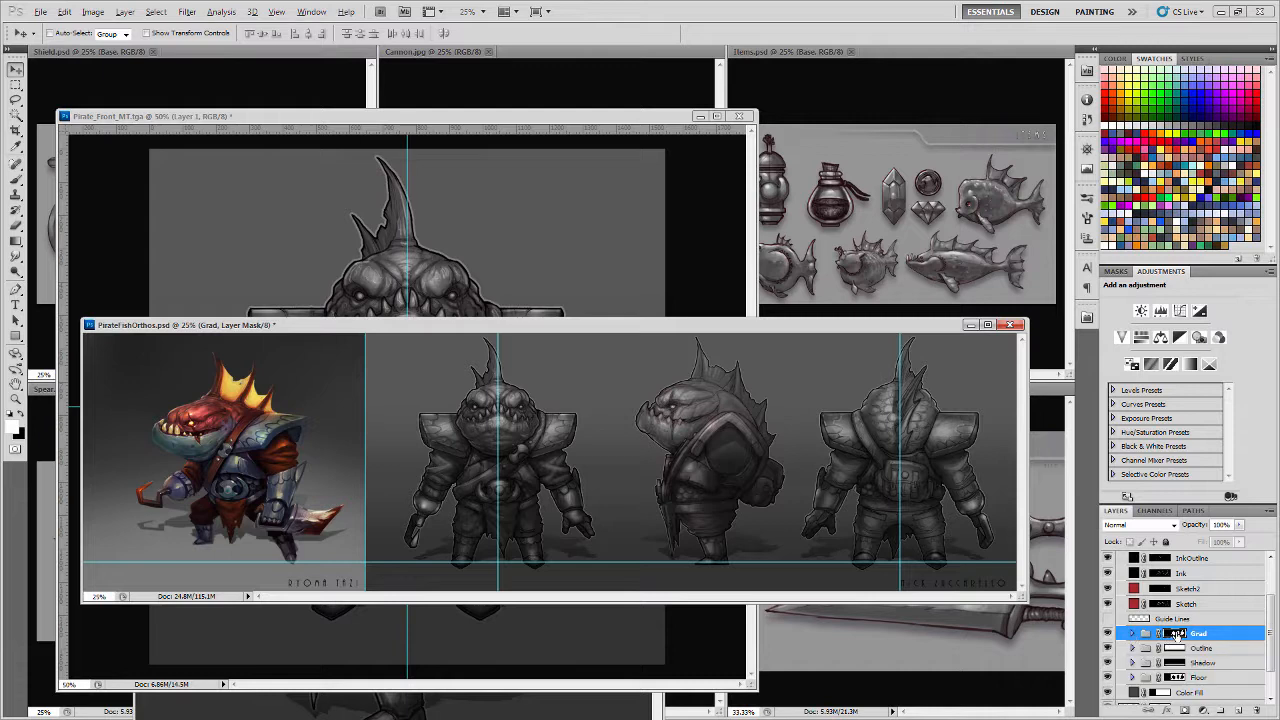
alt+click(1177, 634)
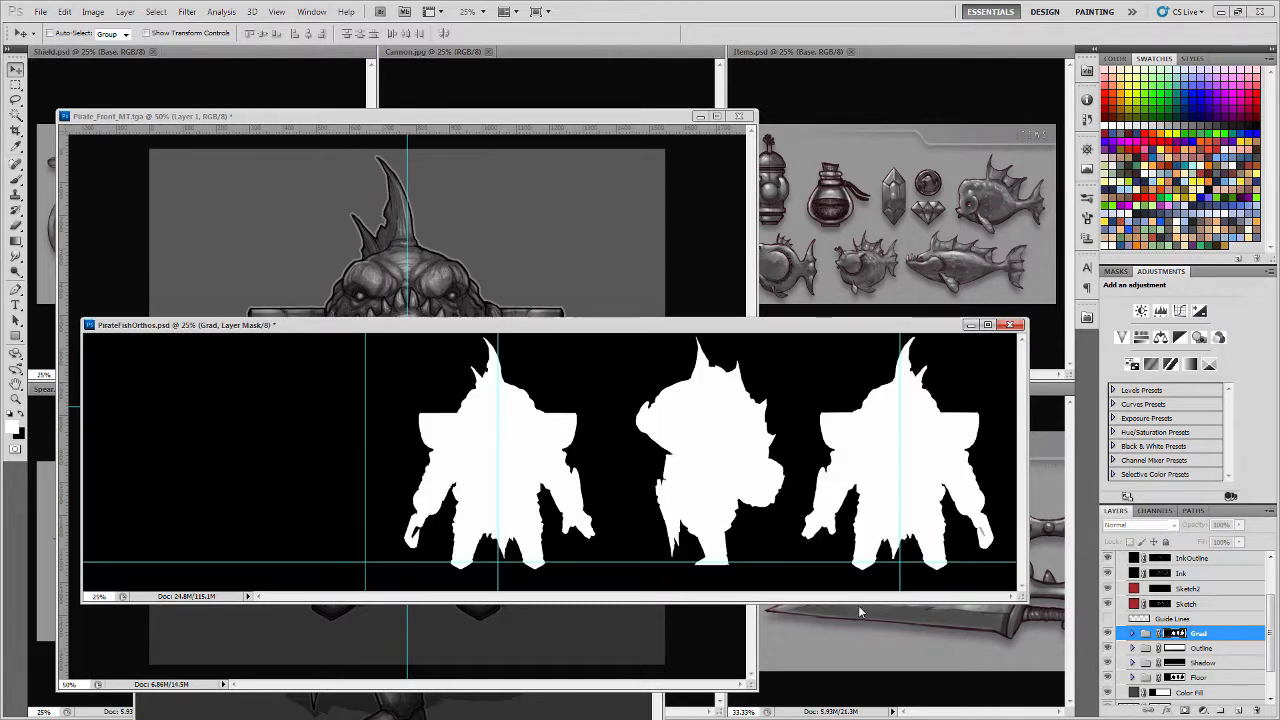
- Select a square area around the front view's silhouette in the Grad mask with the Rectangular Marquee tool
drag(918, 667, 918, 669)
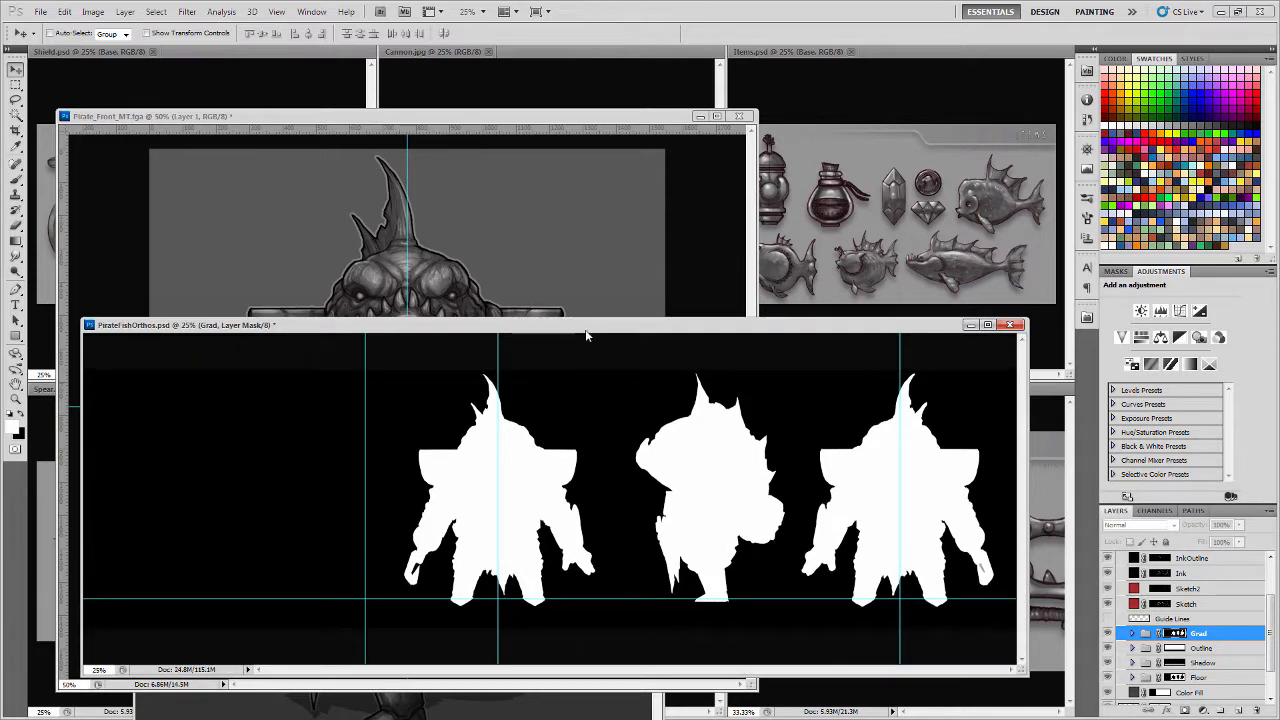
drag(586, 330, 593, 322)
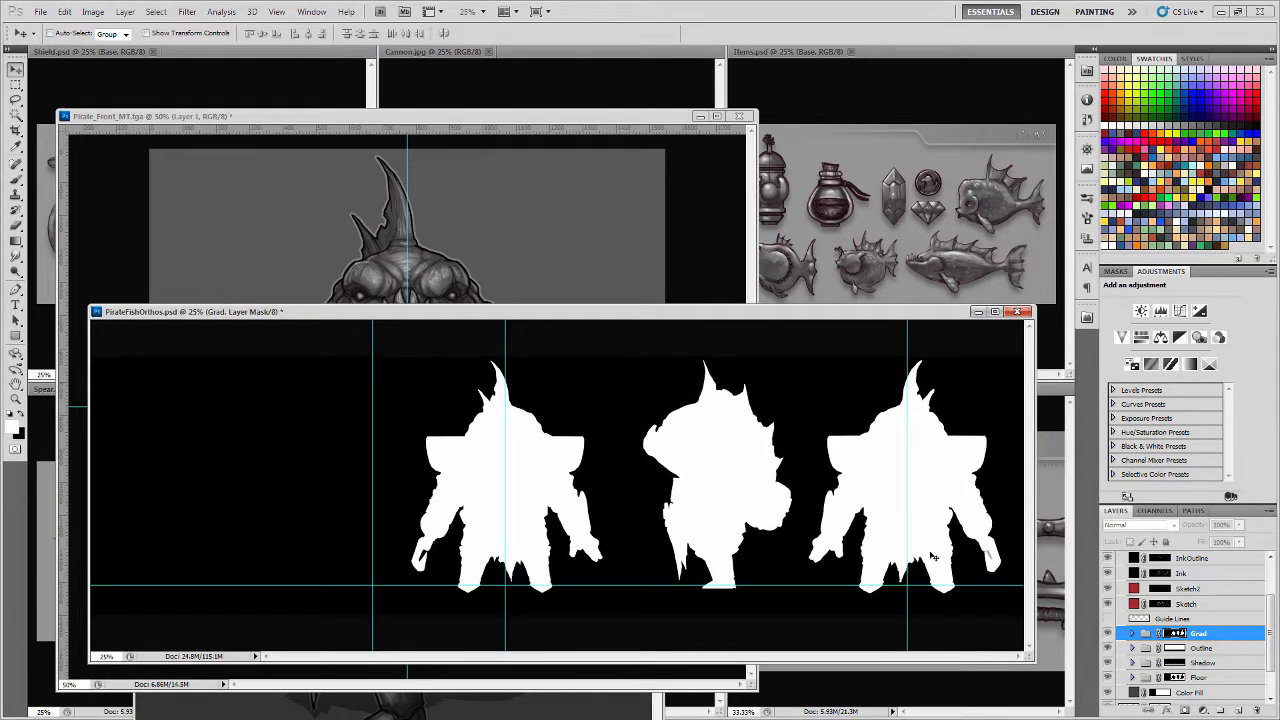
click(16, 85)
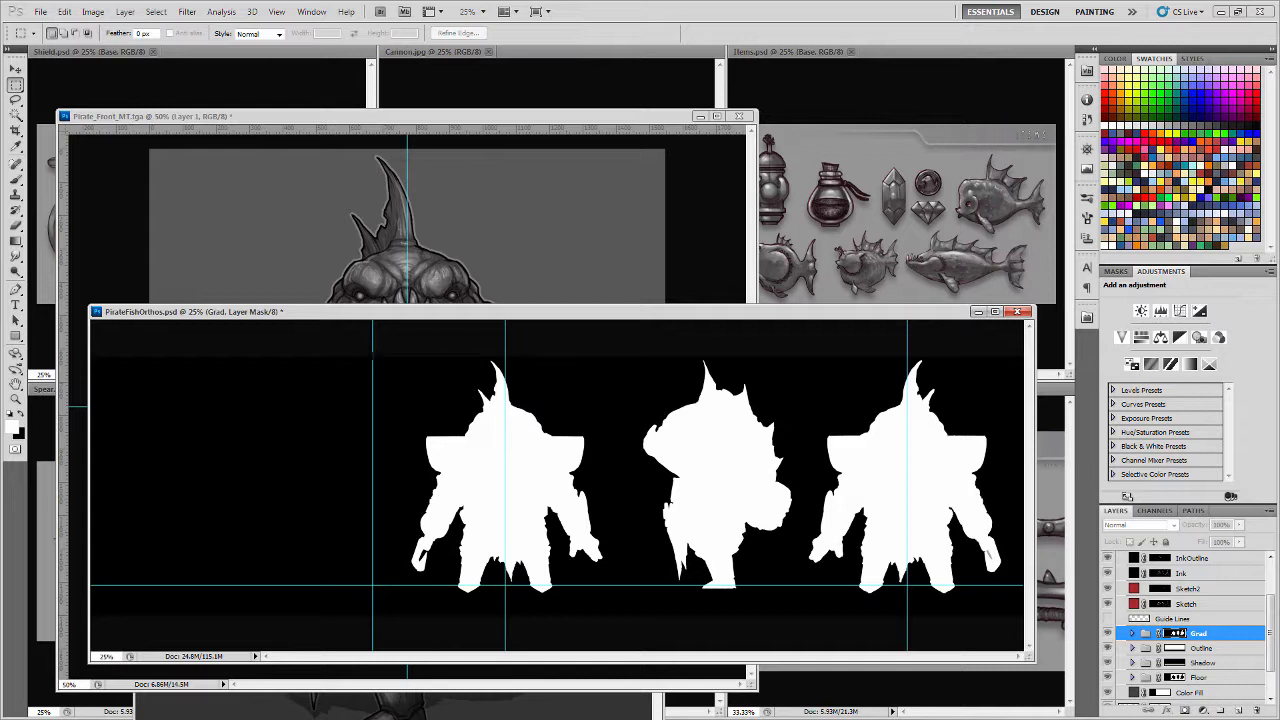
drag(531, 516, 630, 614)
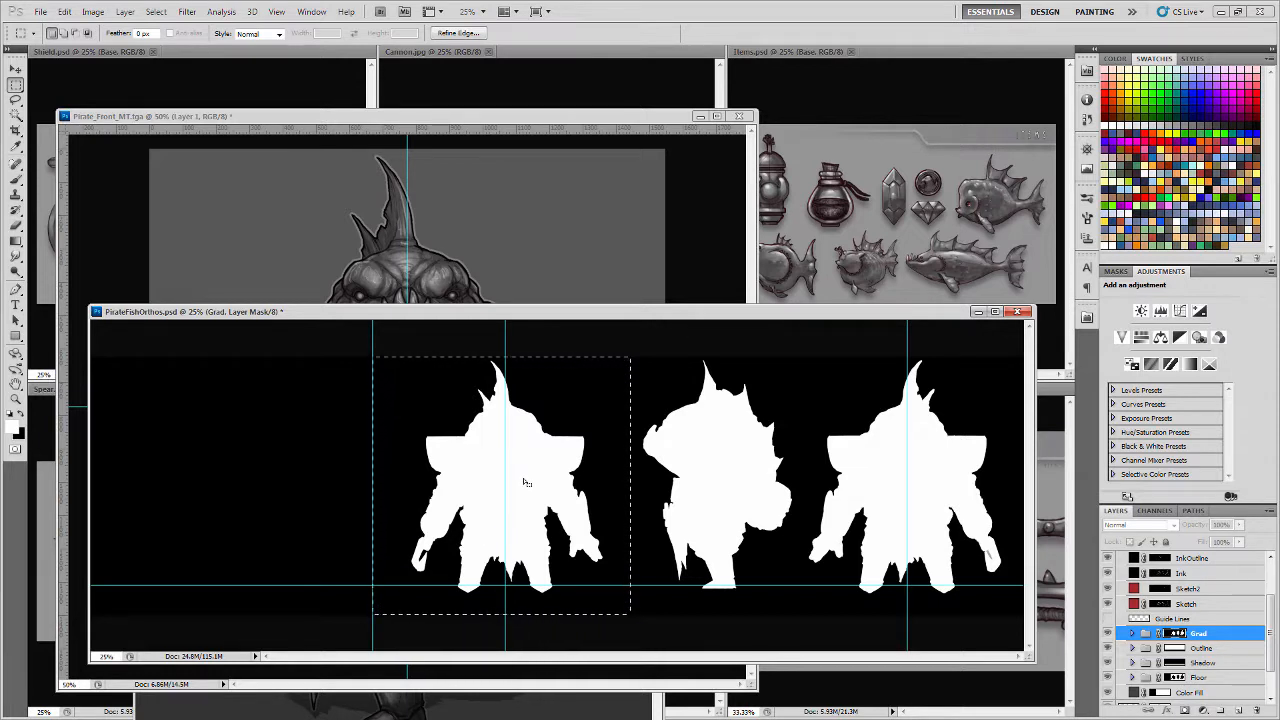
- Try to nudge the selected front silhouette sideways onto its centre guide with Free Transform
key(ctrl+t)
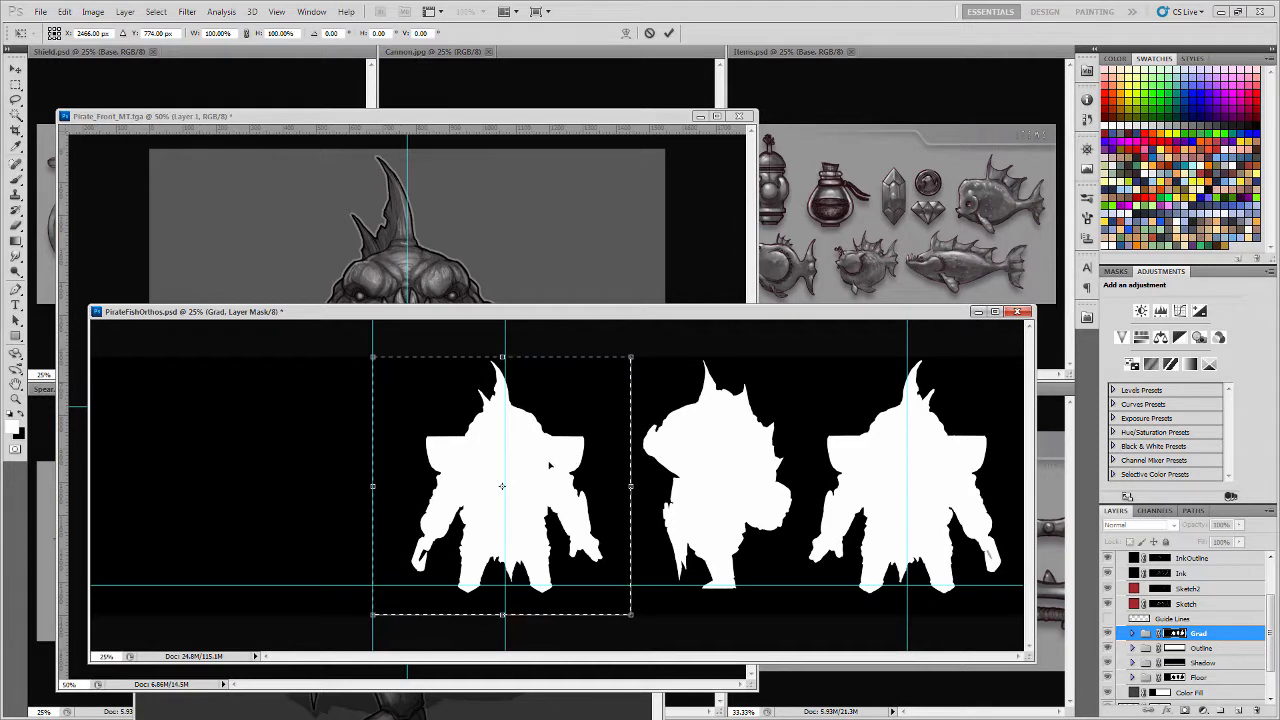
key(Right)
key(Right)
key(Right)
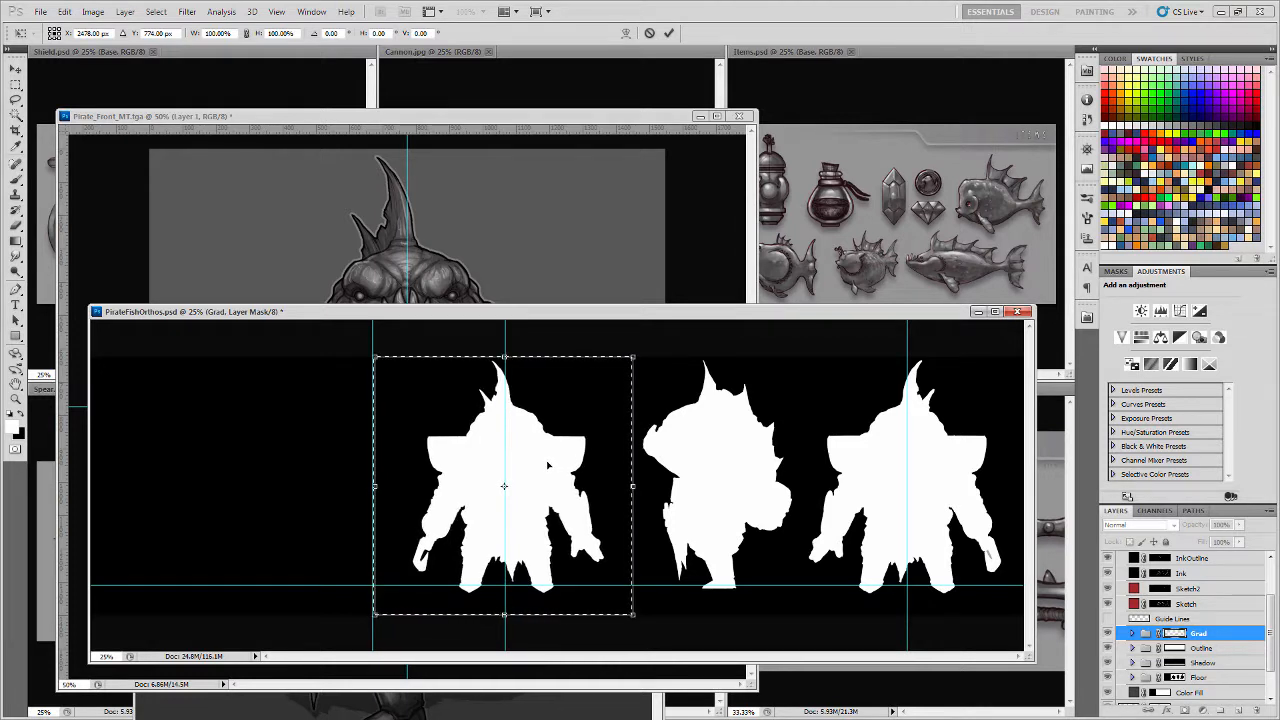
key(Left)
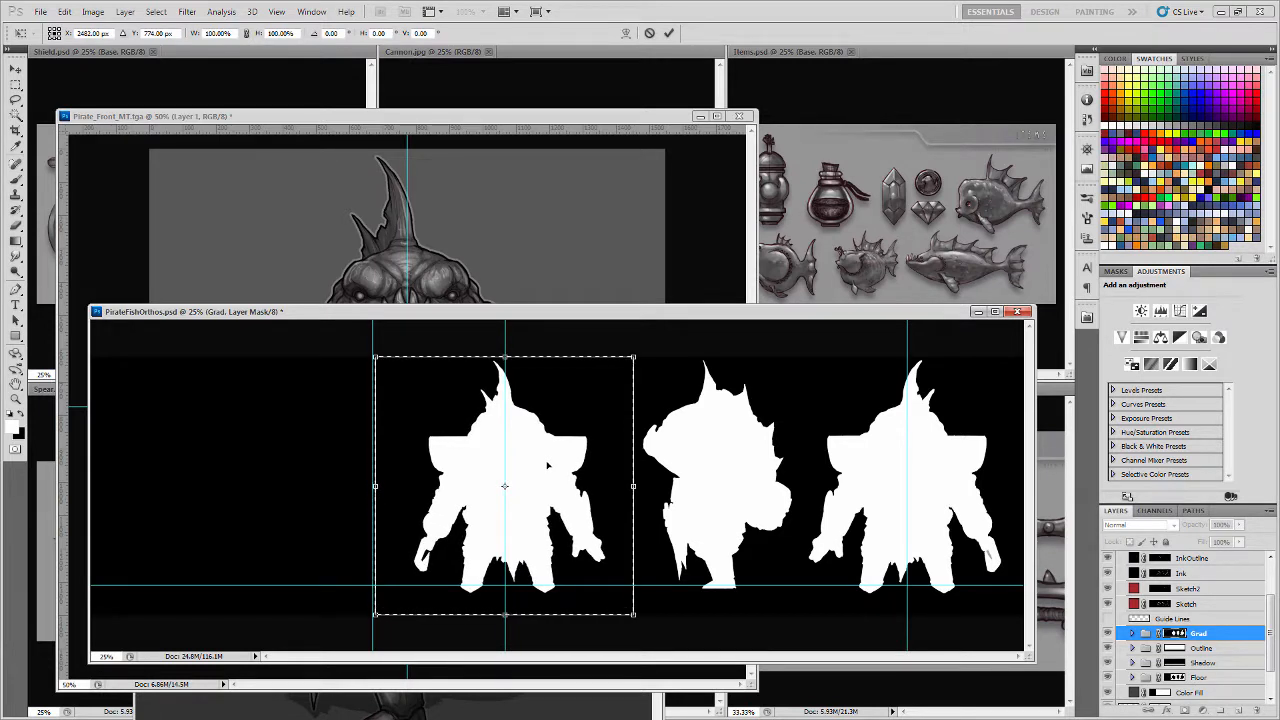
key(Return)
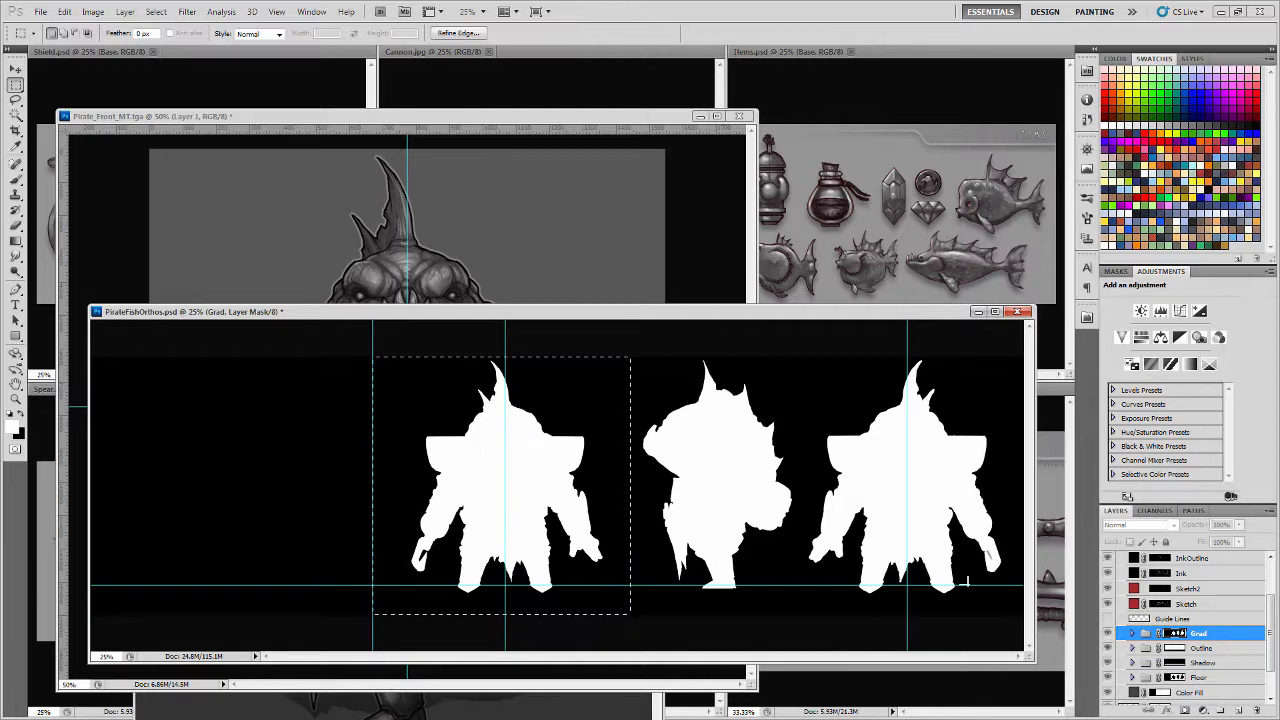
- Copy the selected front silhouette from the Grad mask into a new alpha channel of Pirate_Front_MT.tga
click(1156, 511)
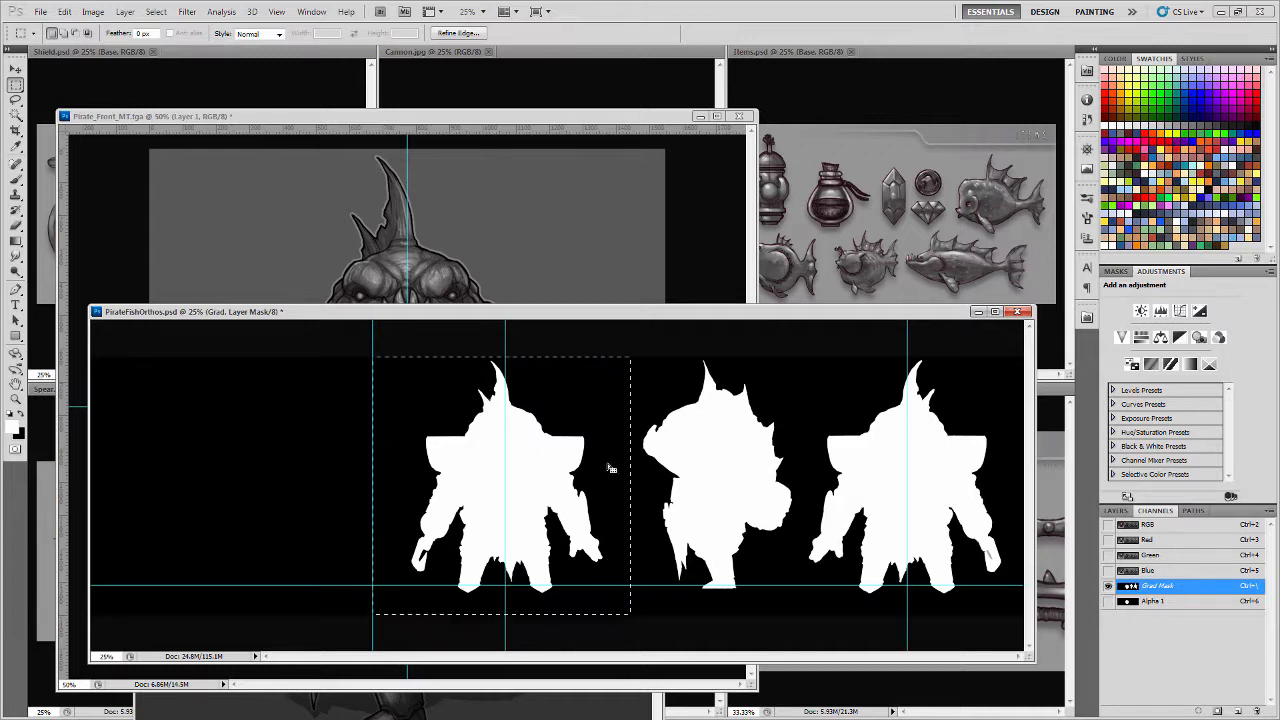
click(328, 120)
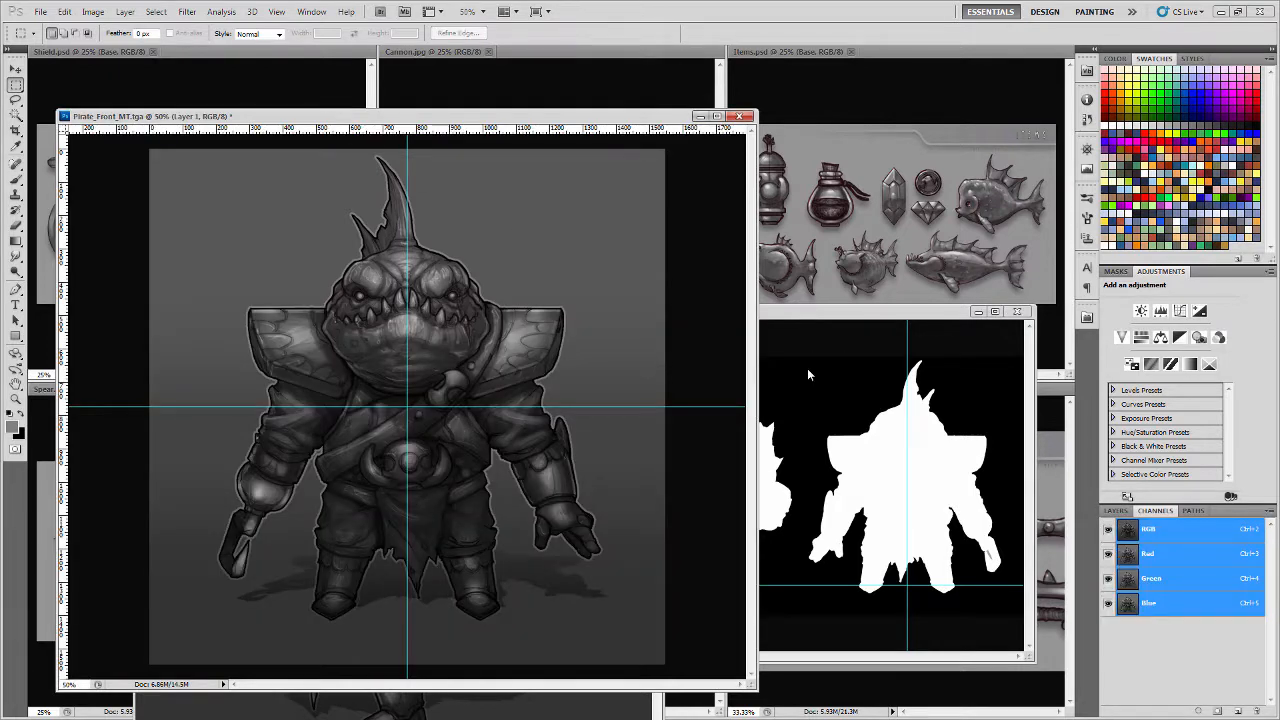
click(1115, 510)
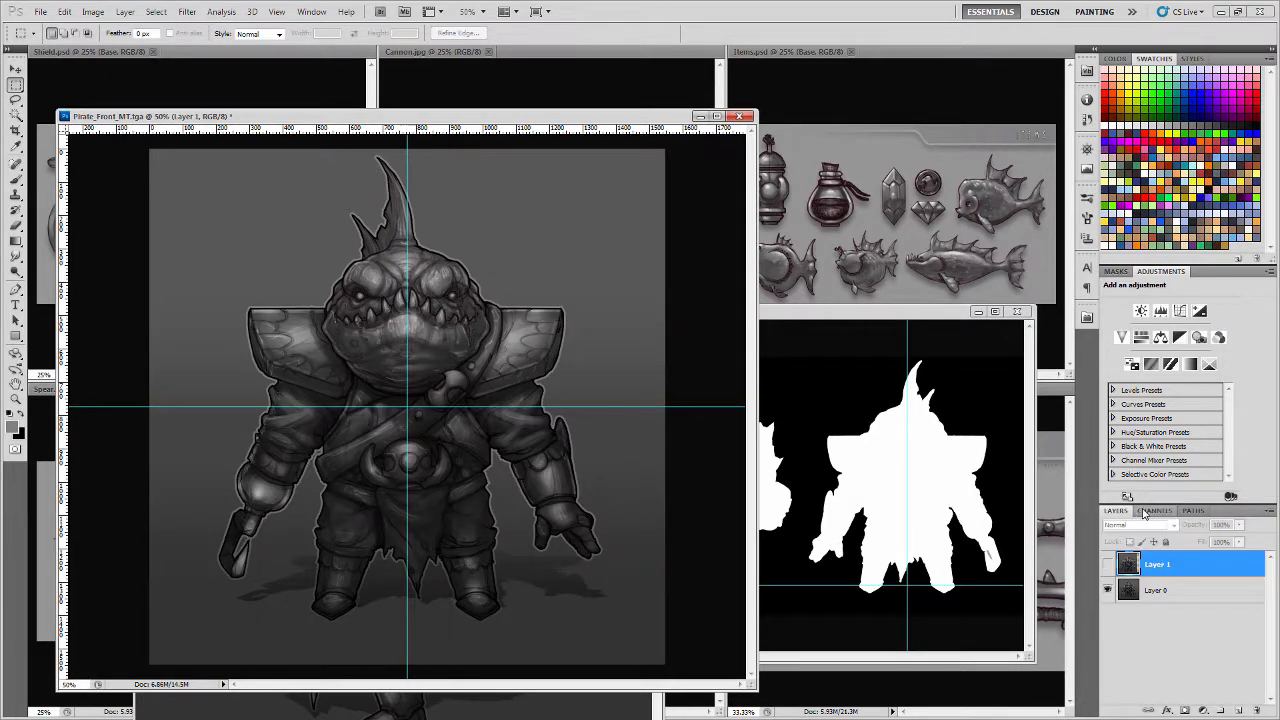
click(1153, 511)
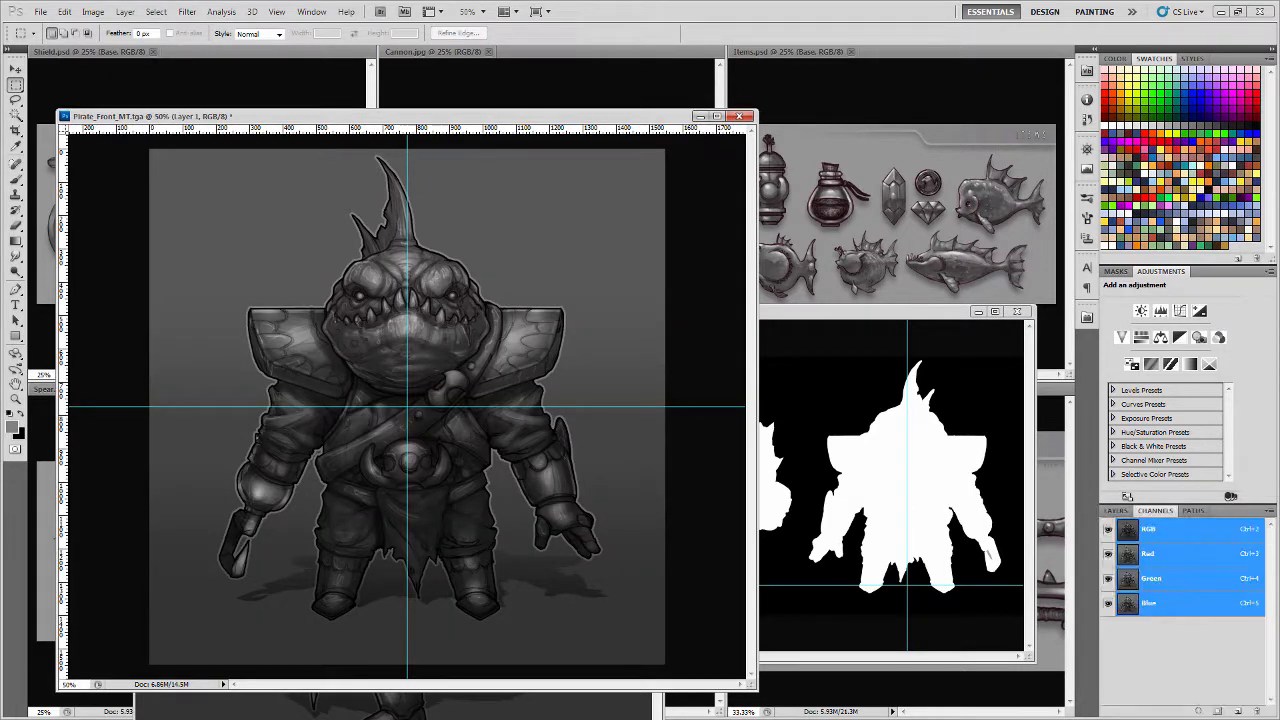
click(1238, 712)
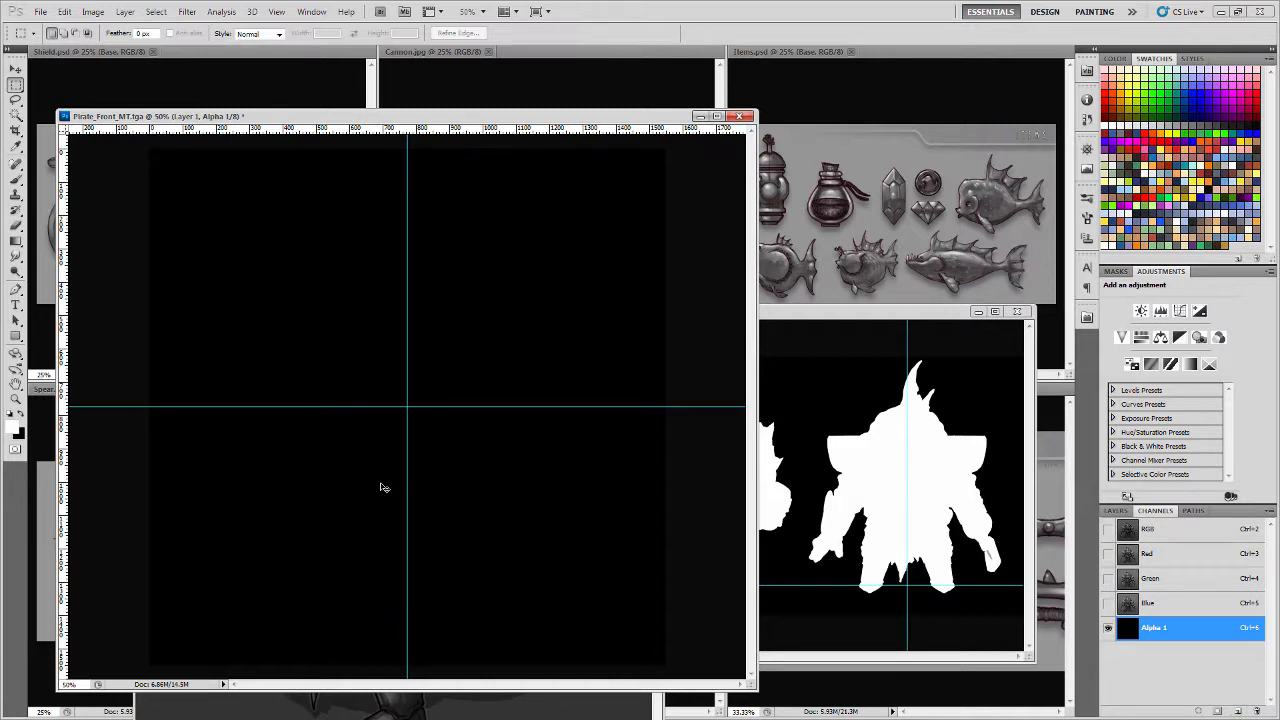
key(ctrl+v)
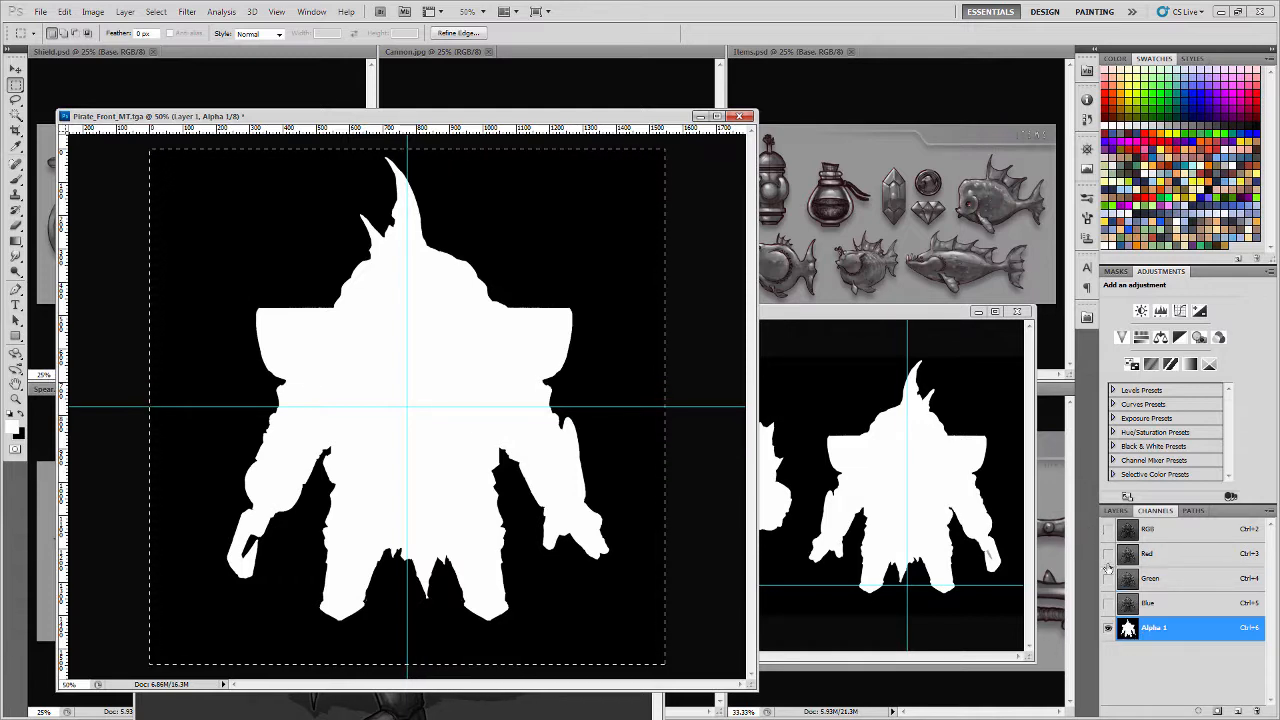
- Show the RGB image with the Alpha 1 overlay, shift the silhouette left to match the pirate's outline and deselect it
click(1107, 530)
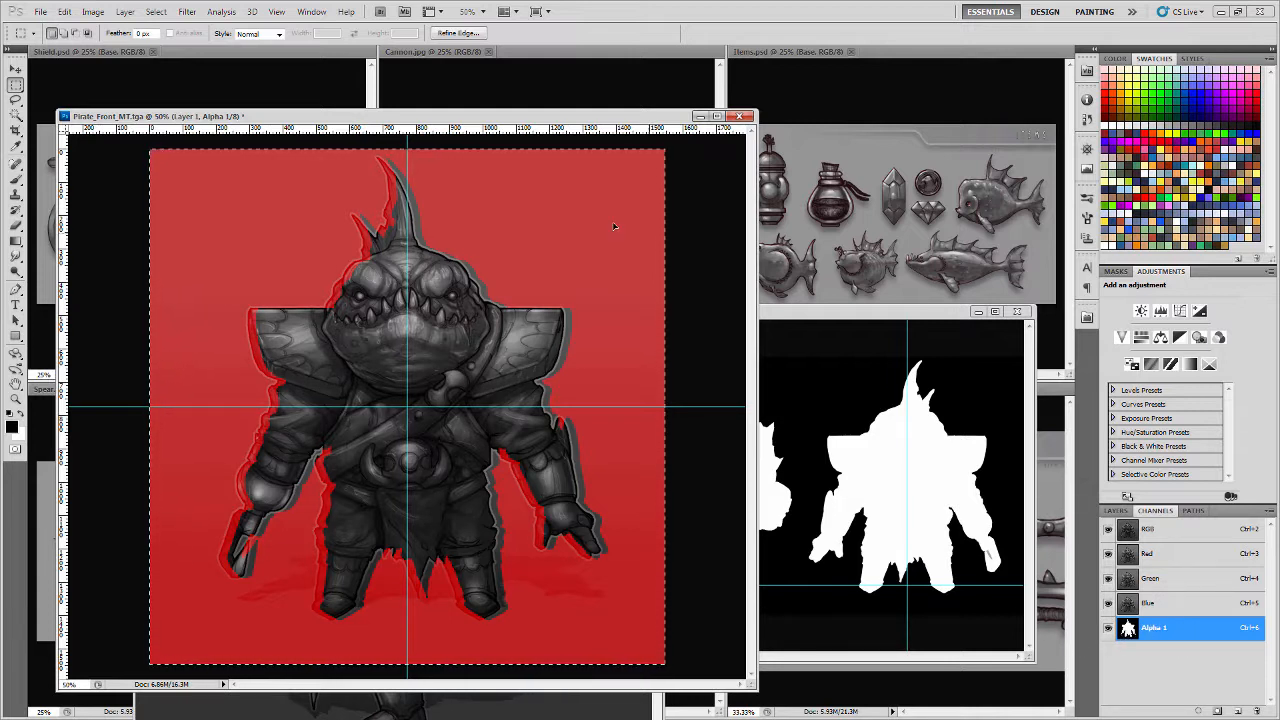
click(18, 70)
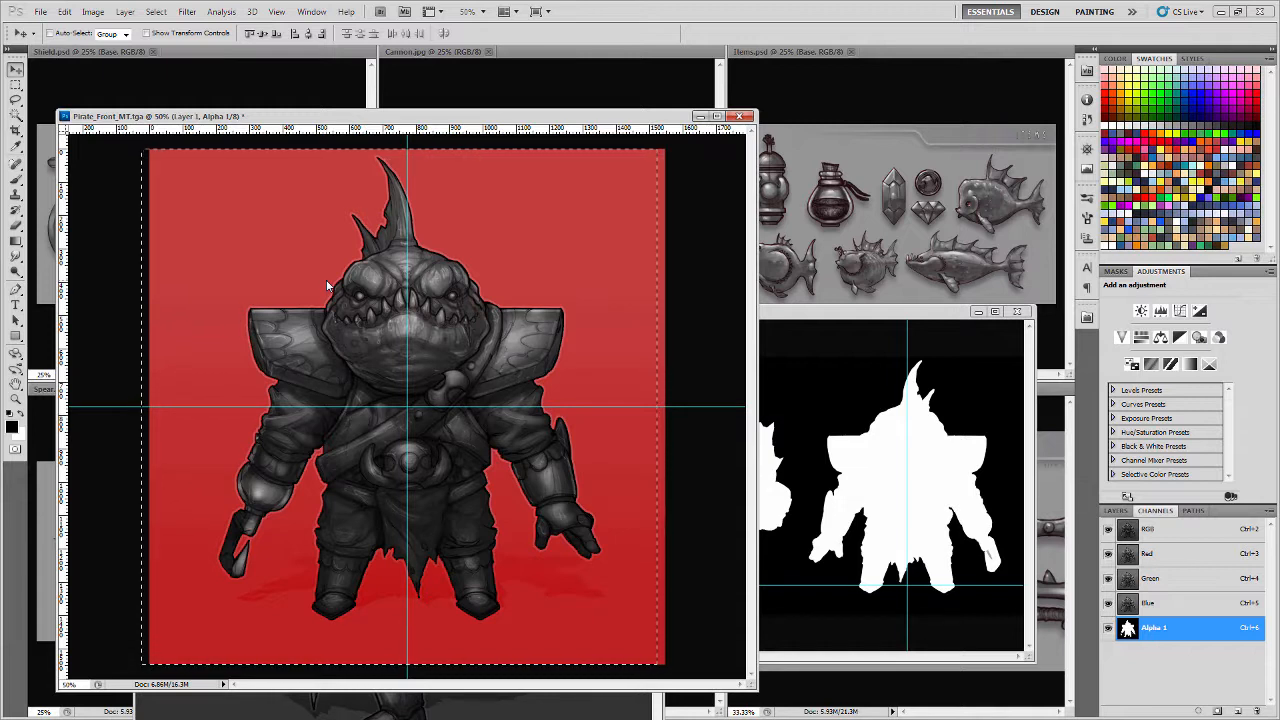
key(ctrl+d)
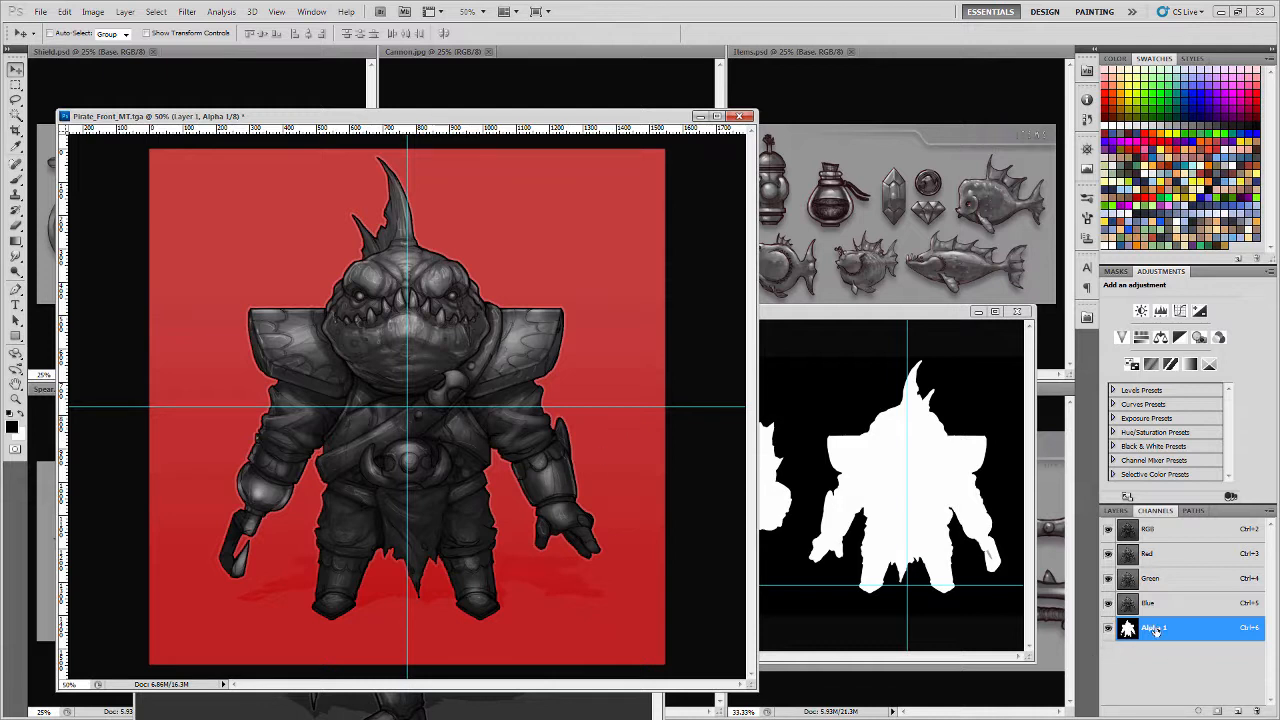
- Make the composite RGB channel active and start saving a copy of the front template in Targa format, including alpha channels
click(1144, 530)
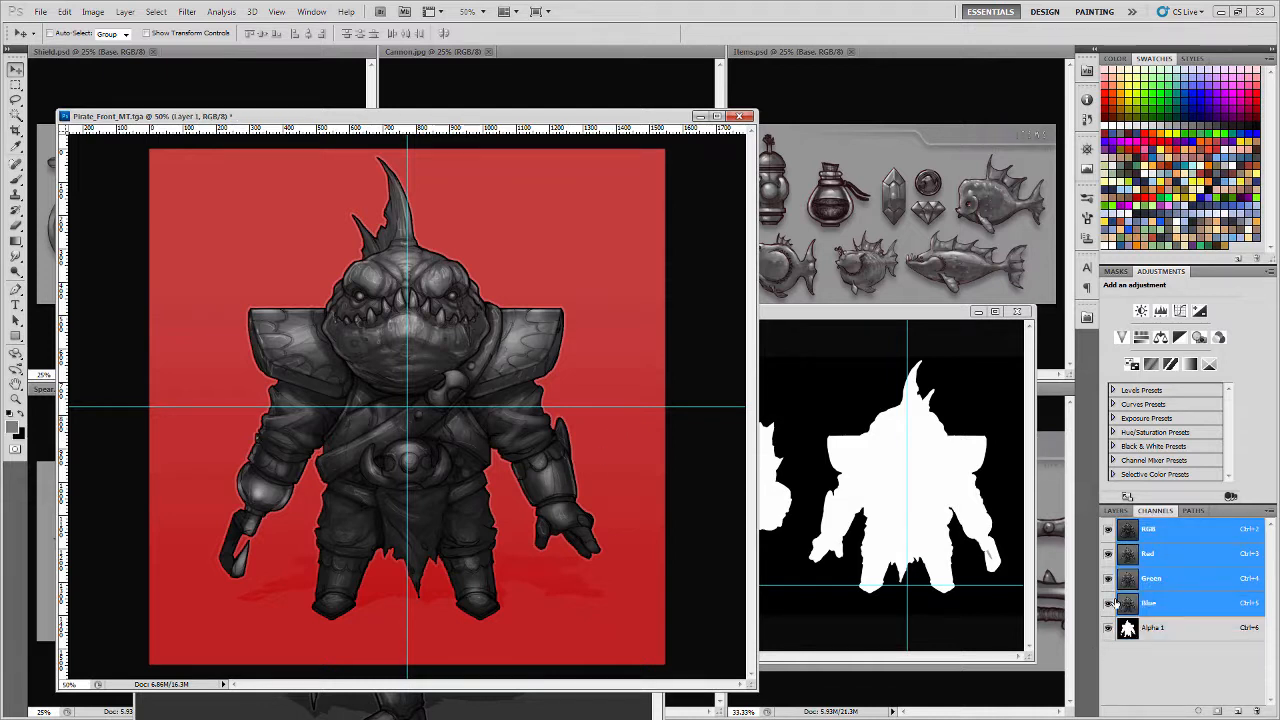
click(1115, 511)
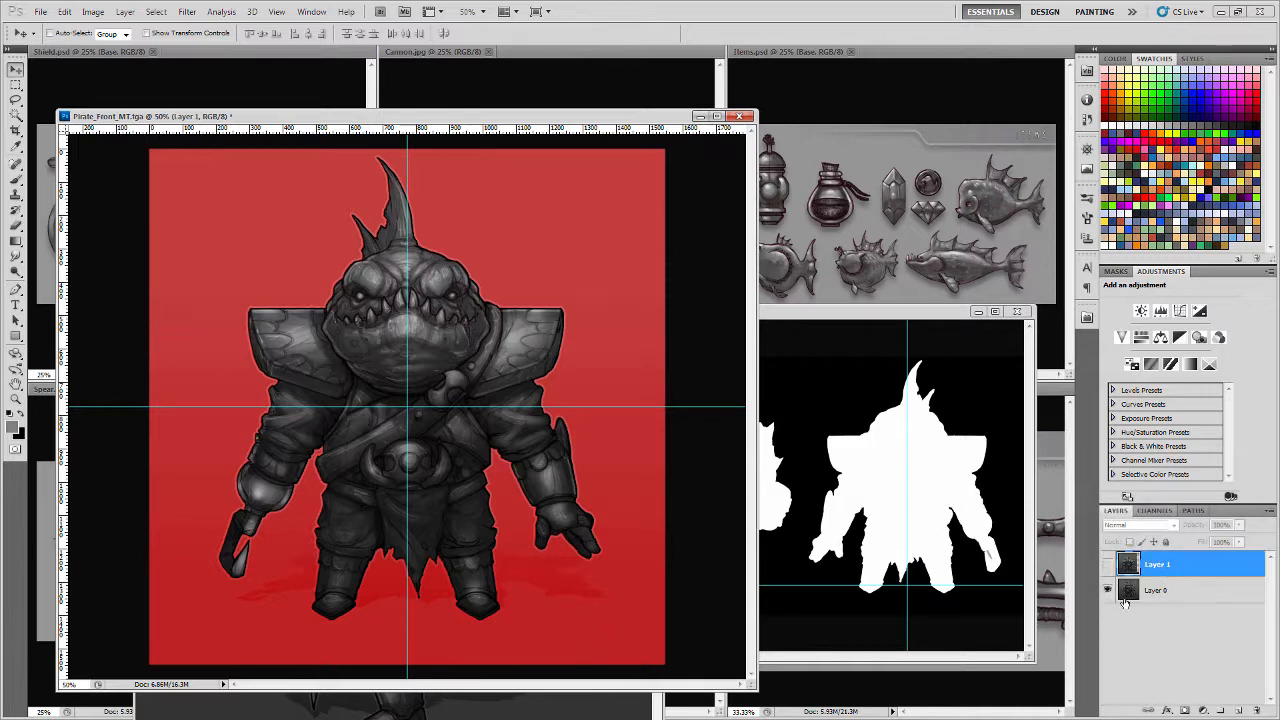
click(43, 12)
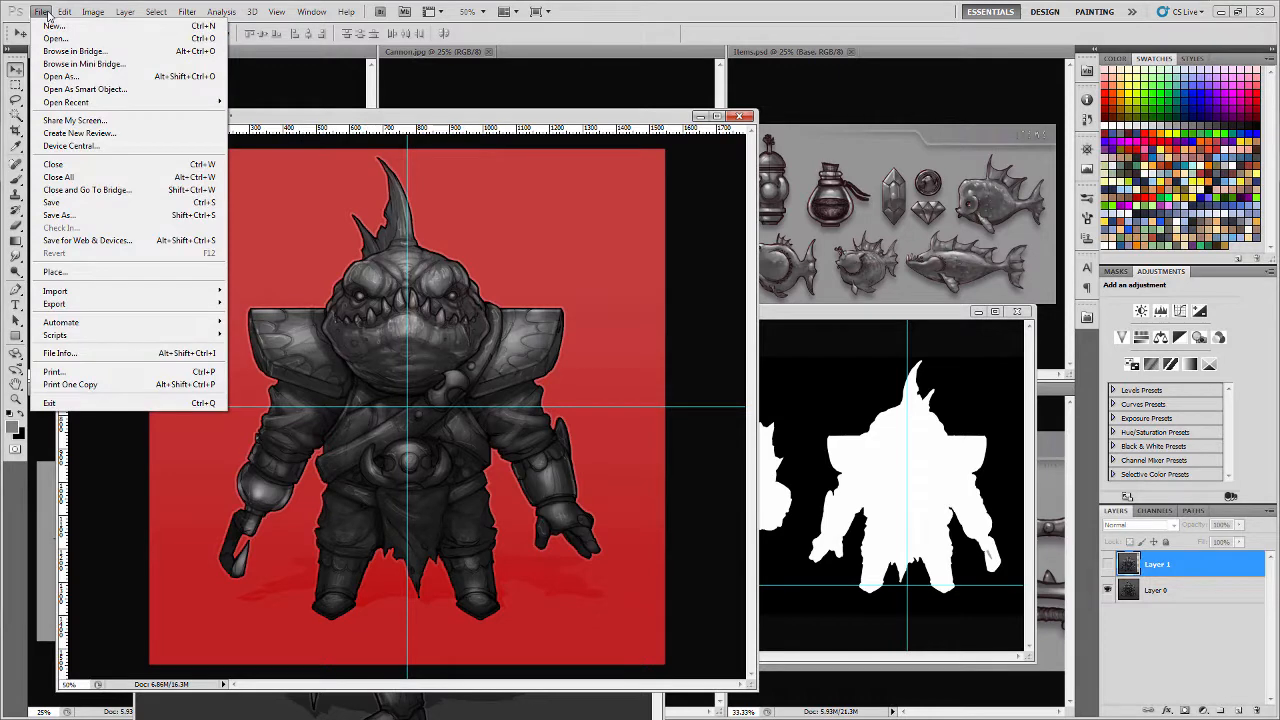
click(60, 215)
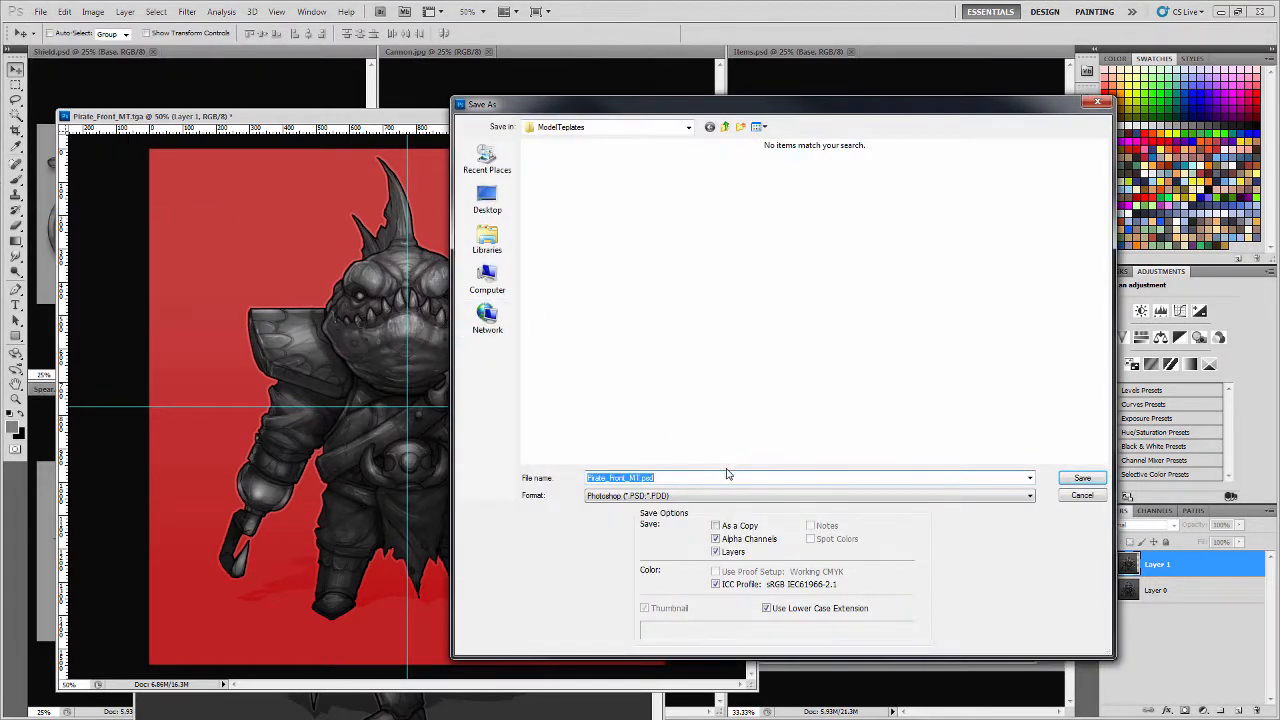
click(698, 496)
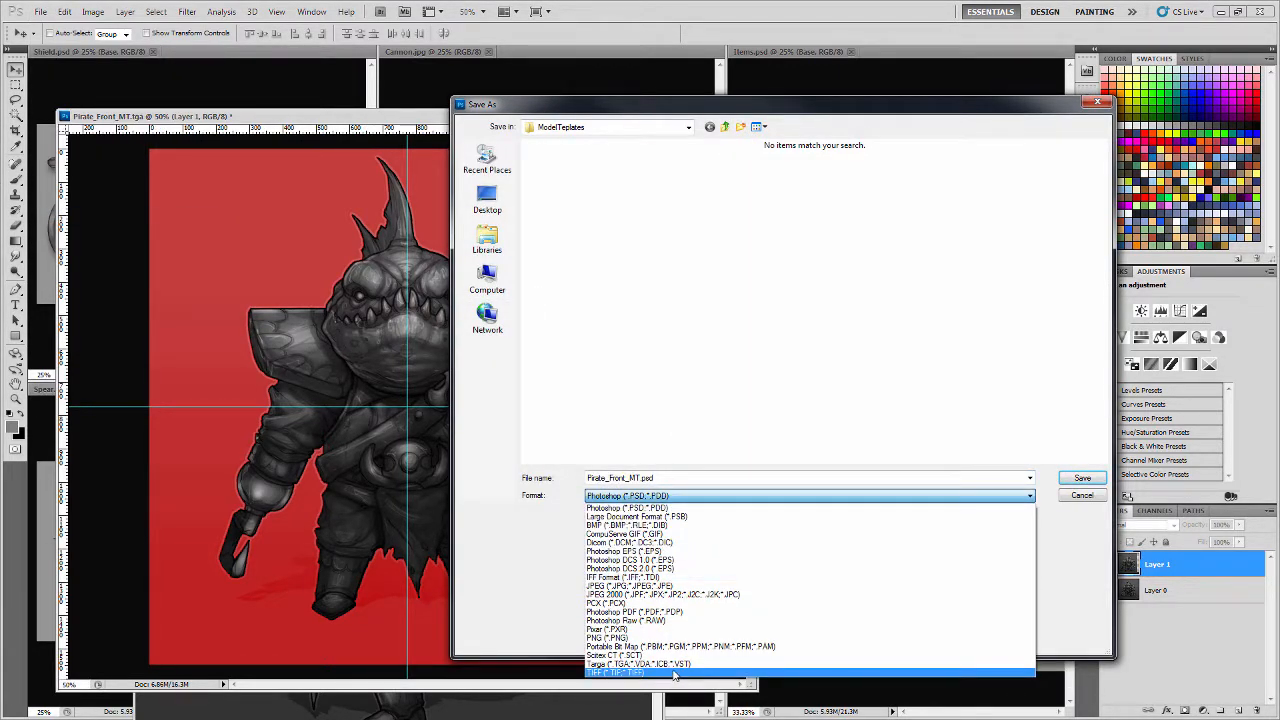
click(672, 664)
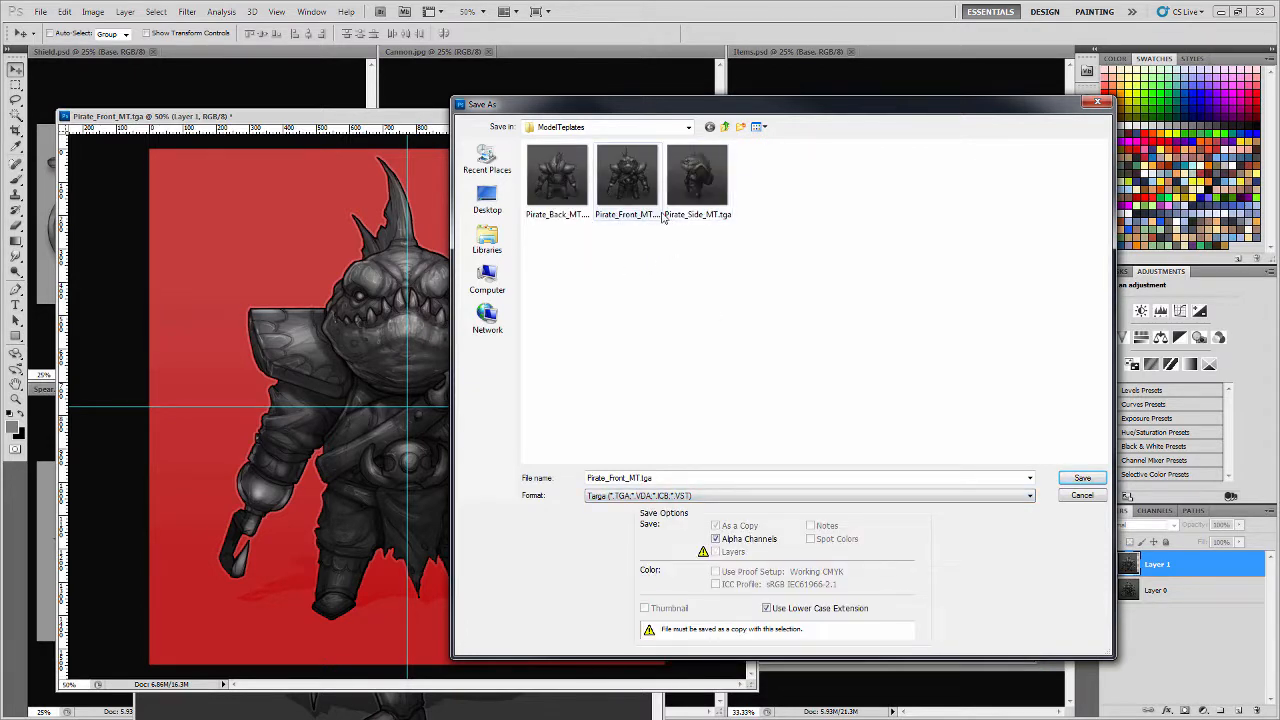
- Name the copy Pirate_Front_A_MT.tga in the ModelTeplates folder and save it at 32 bits/pixel
click(623, 197)
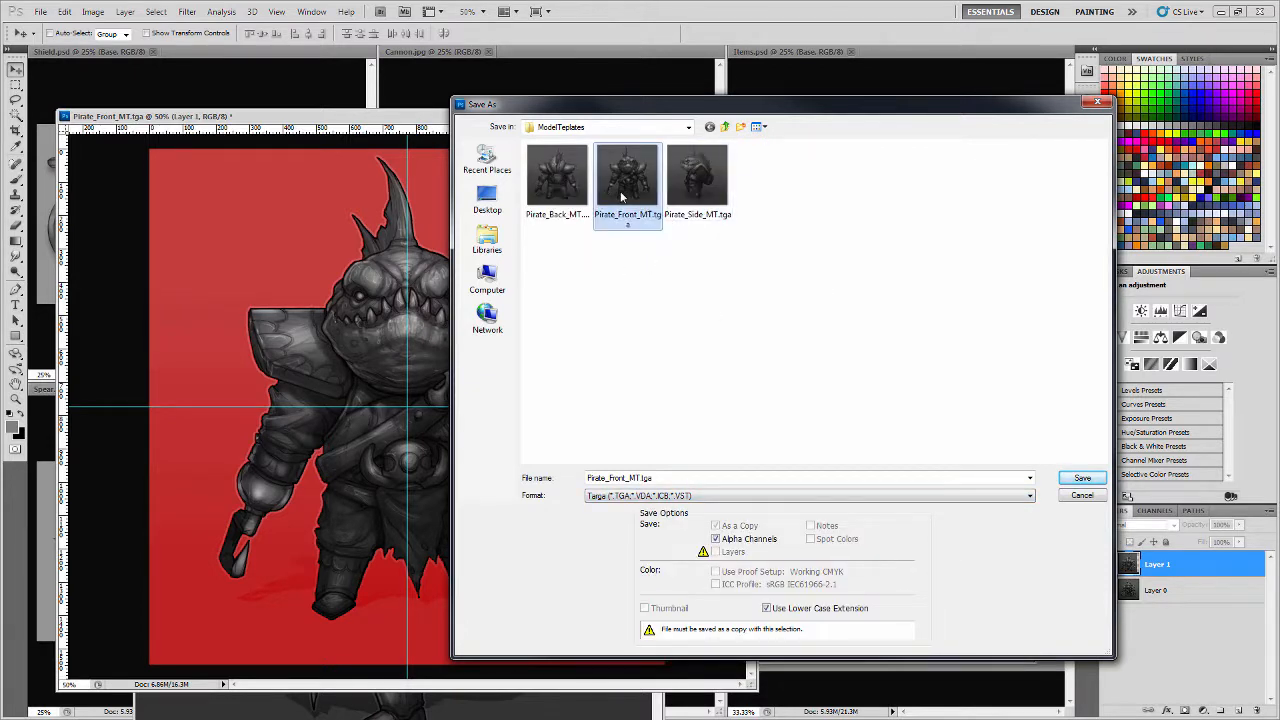
click(633, 478)
click(630, 478)
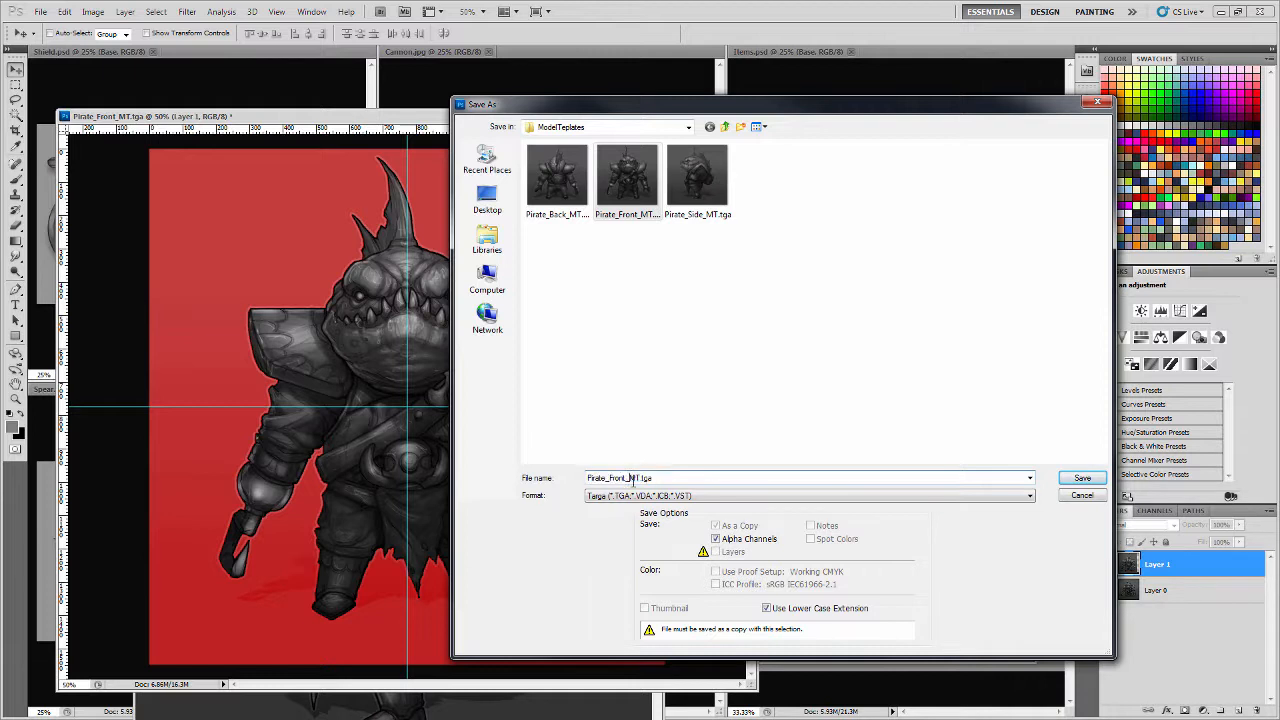
text(A_)
click(1090, 480)
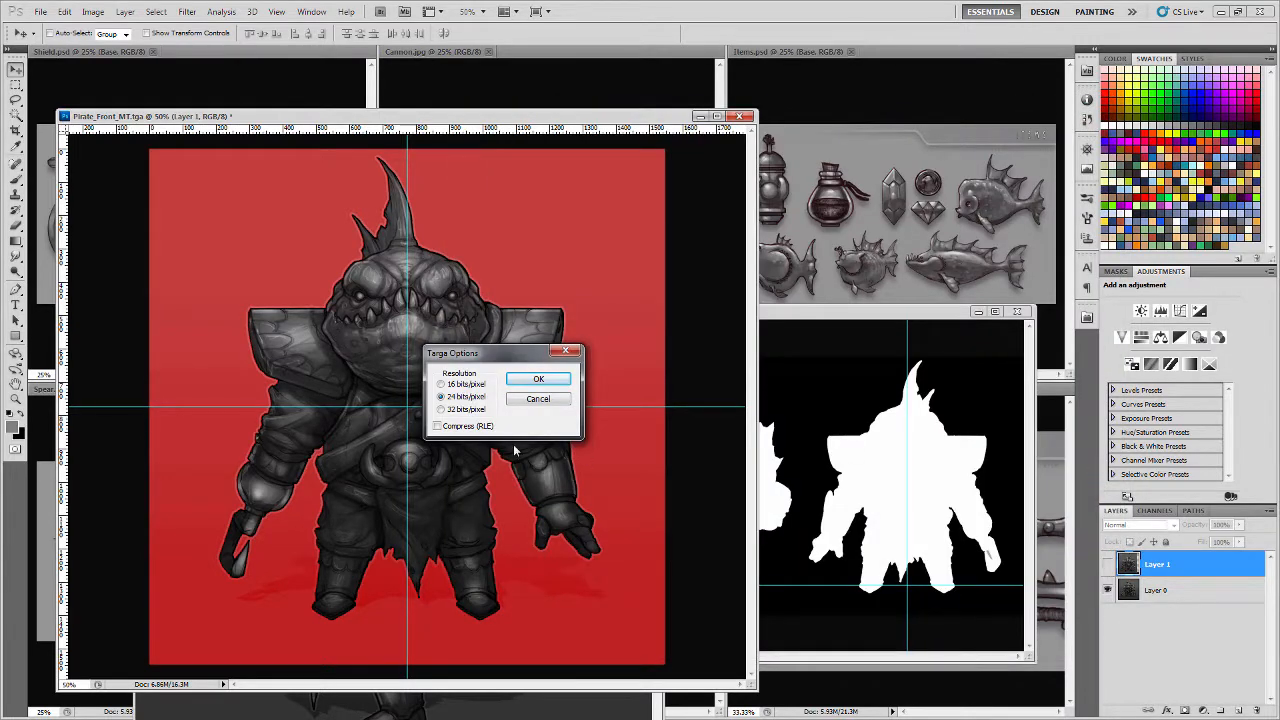
click(447, 411)
click(533, 379)
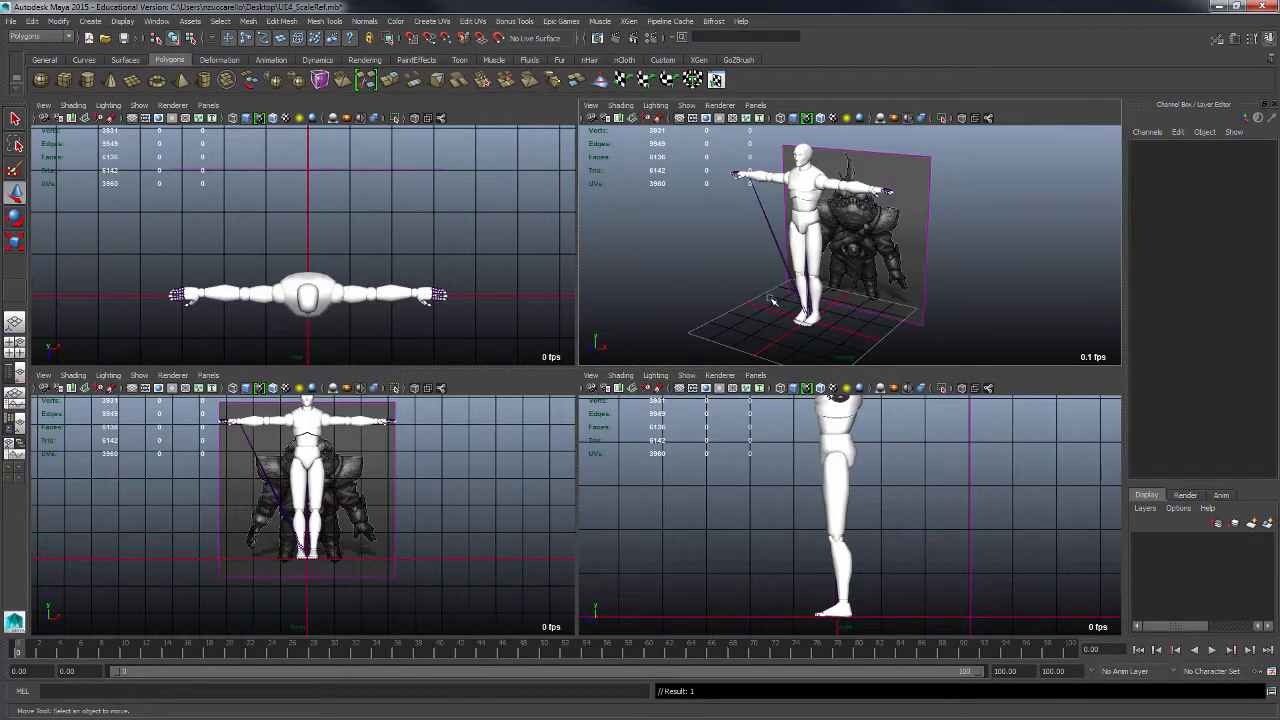
- In Maya's Outliner, rename imagePlane1 to Front_imagePlane
click(158, 21)
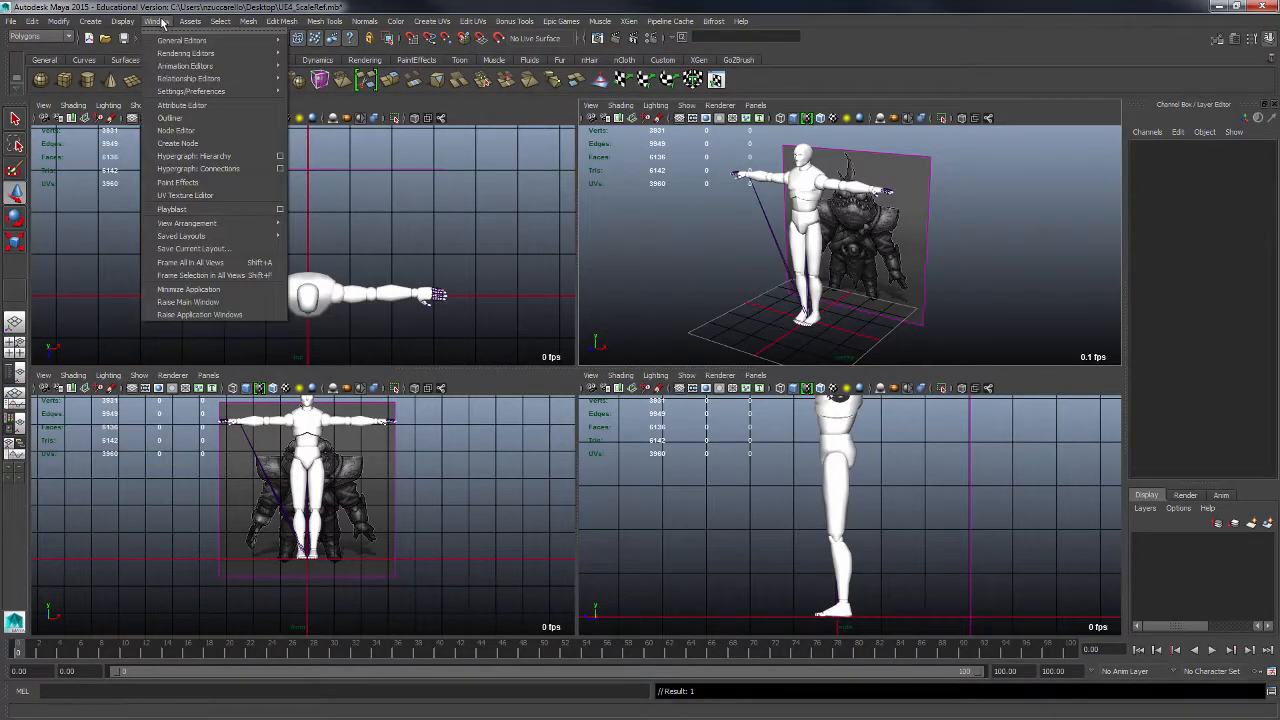
click(170, 118)
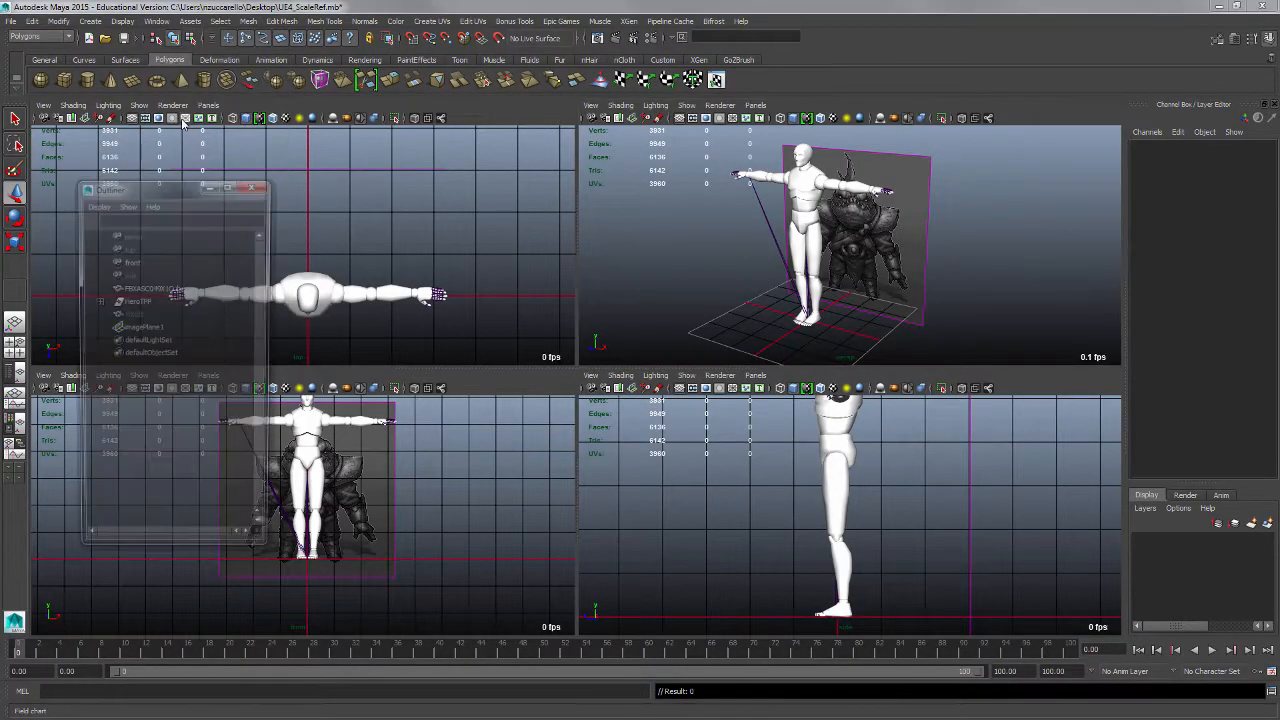
click(142, 328)
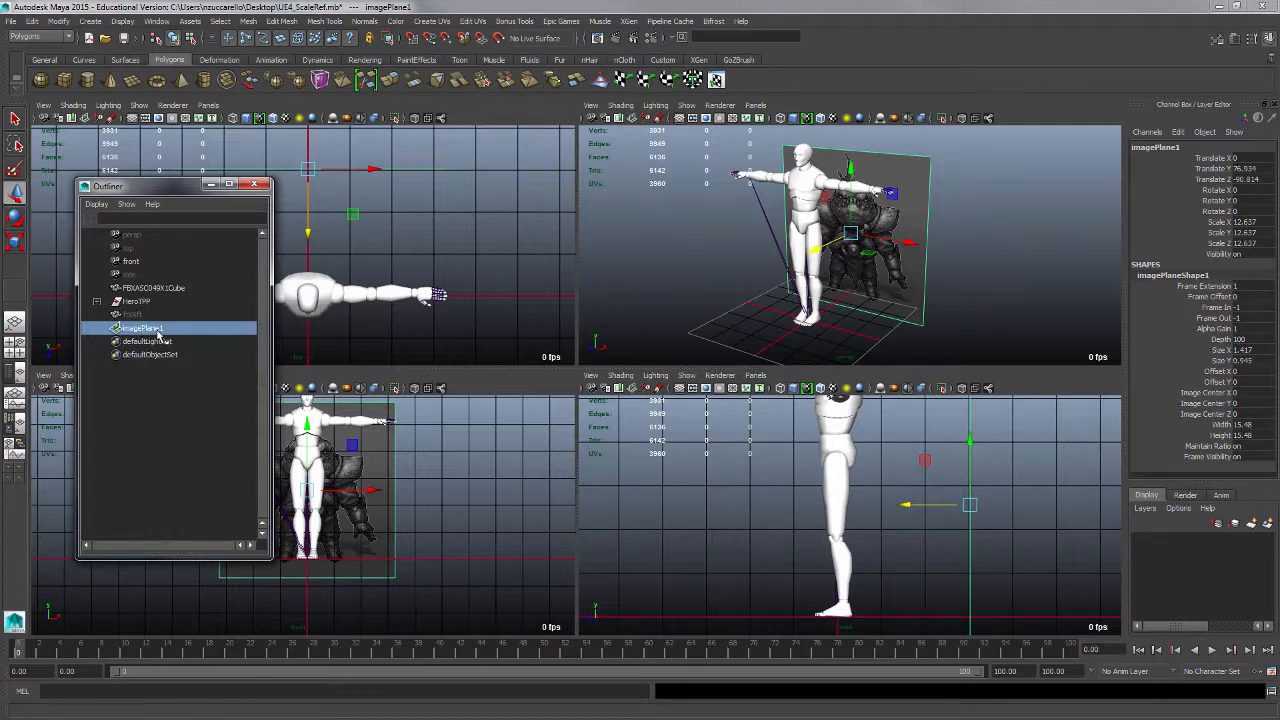
double_click(157, 332)
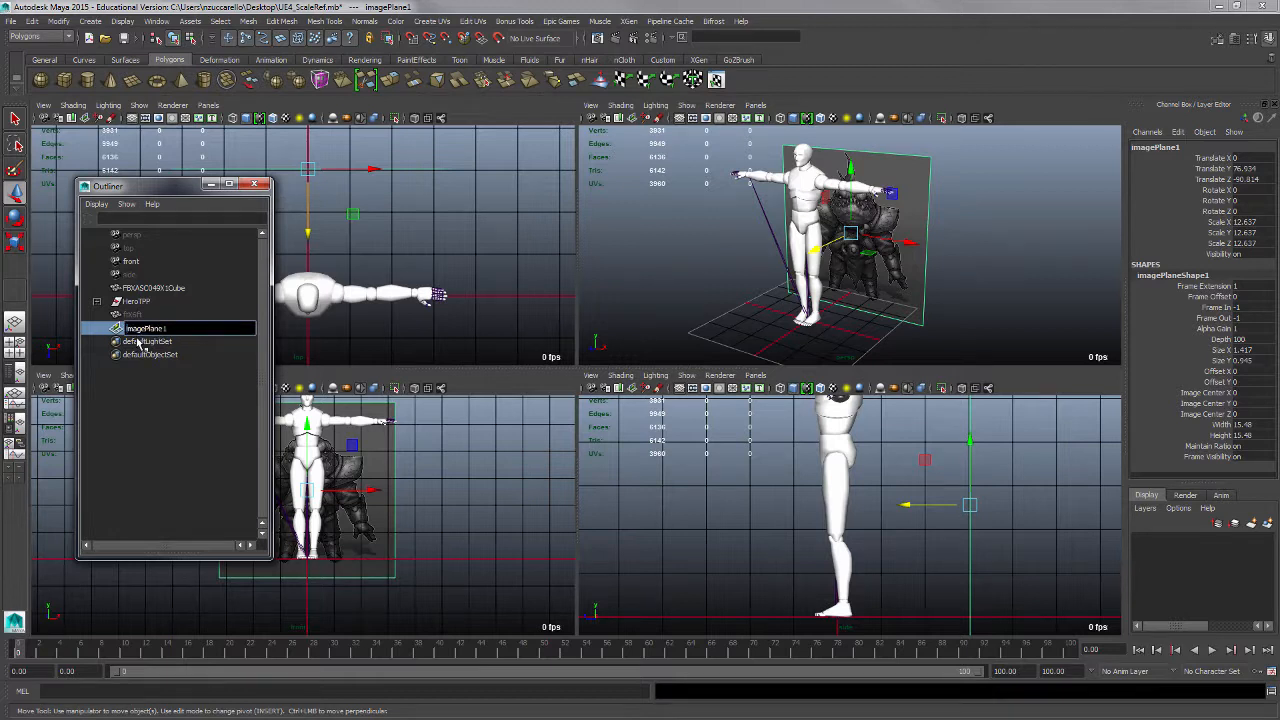
text(Front_)
key(Return)
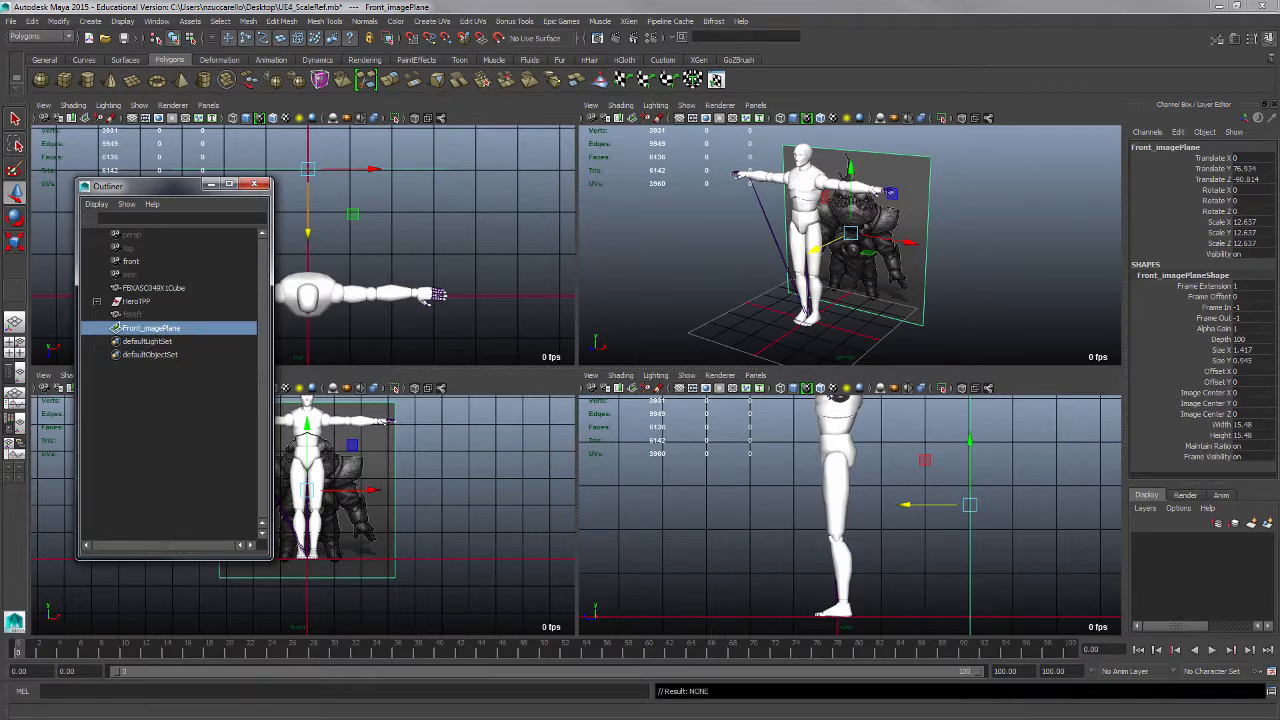
- Open the attributes of Front_imagePlane and arrange the Attribute Editor as a floating window beside the Outliner
key(ctrl+a)
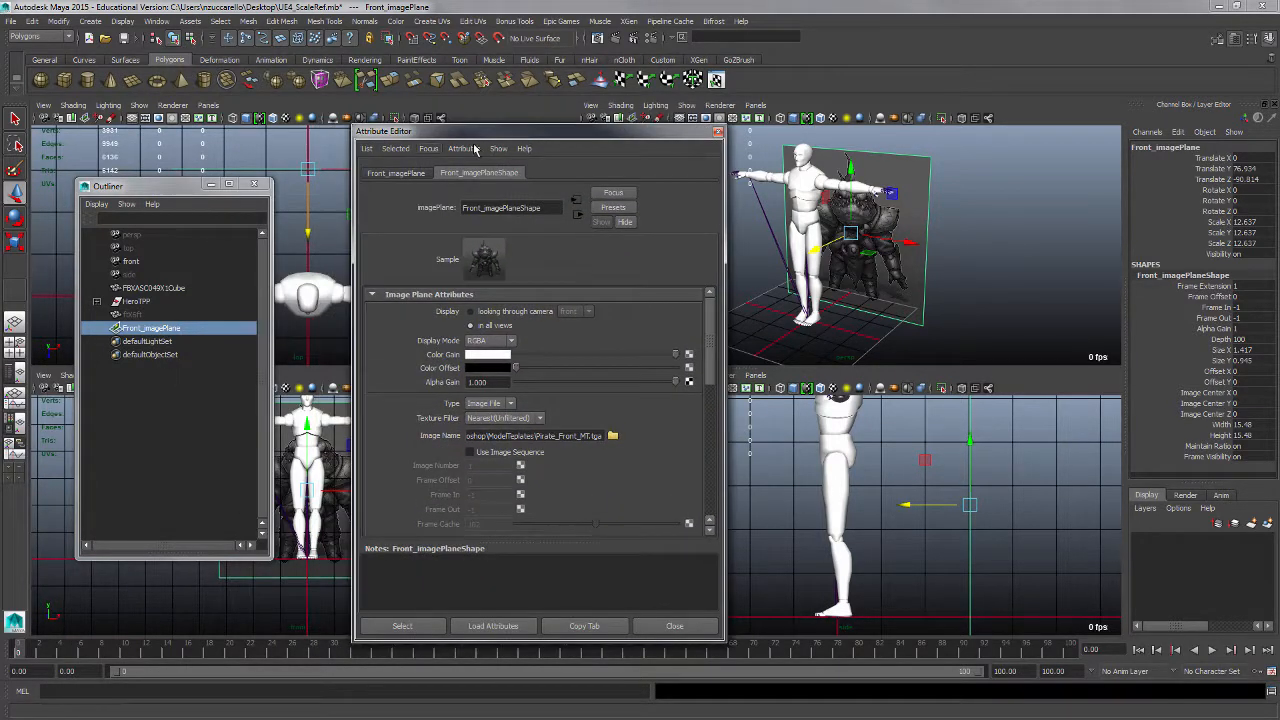
drag(173, 193, 145, 168)
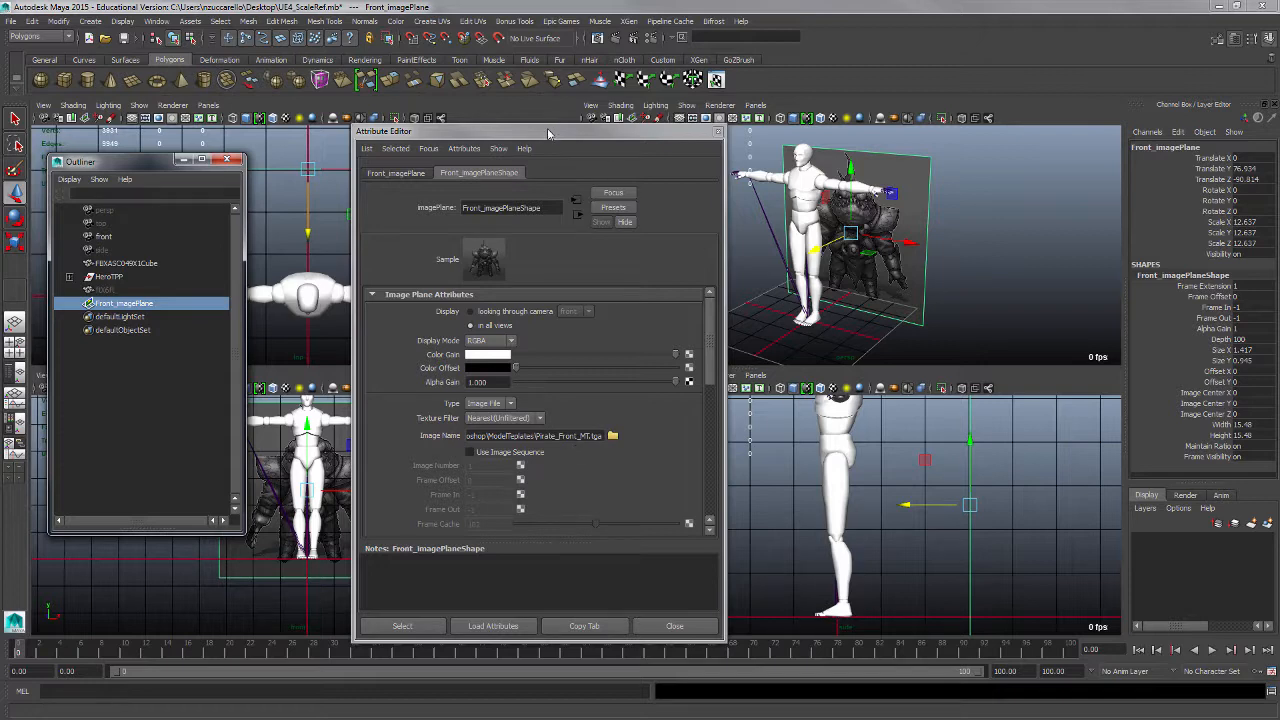
drag(546, 133, 1262, 116)
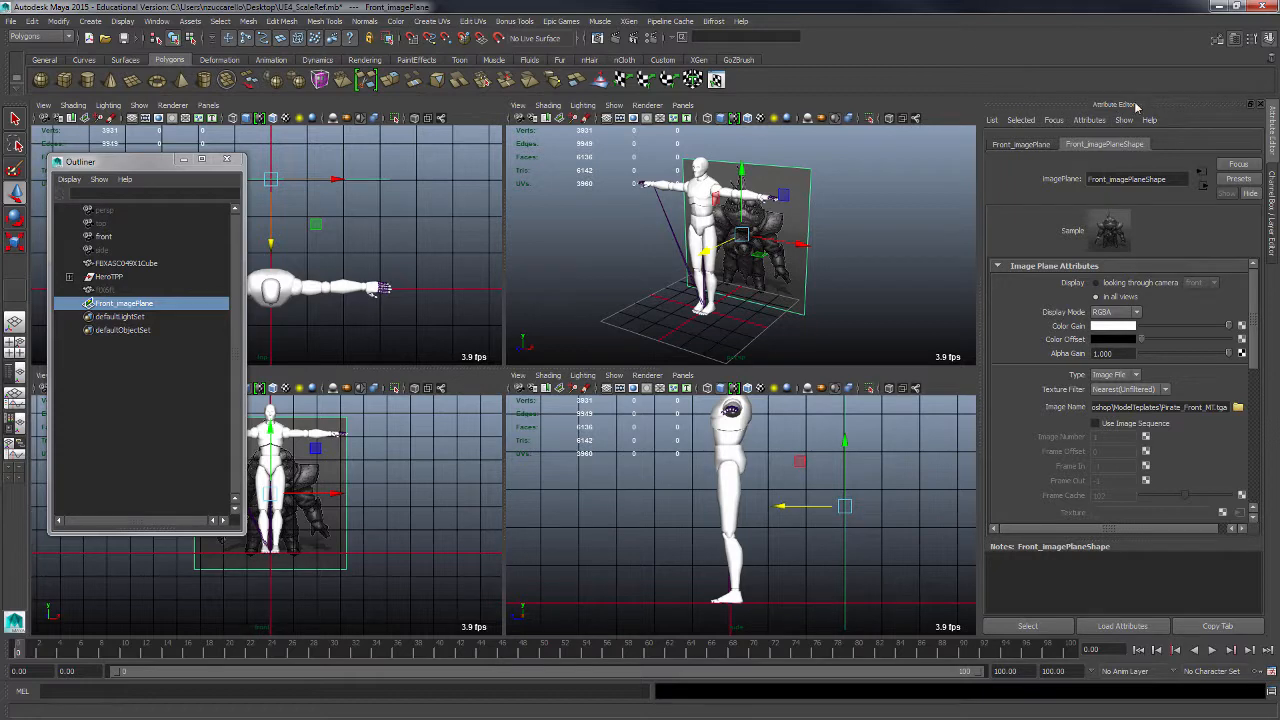
drag(1166, 107, 805, 140)
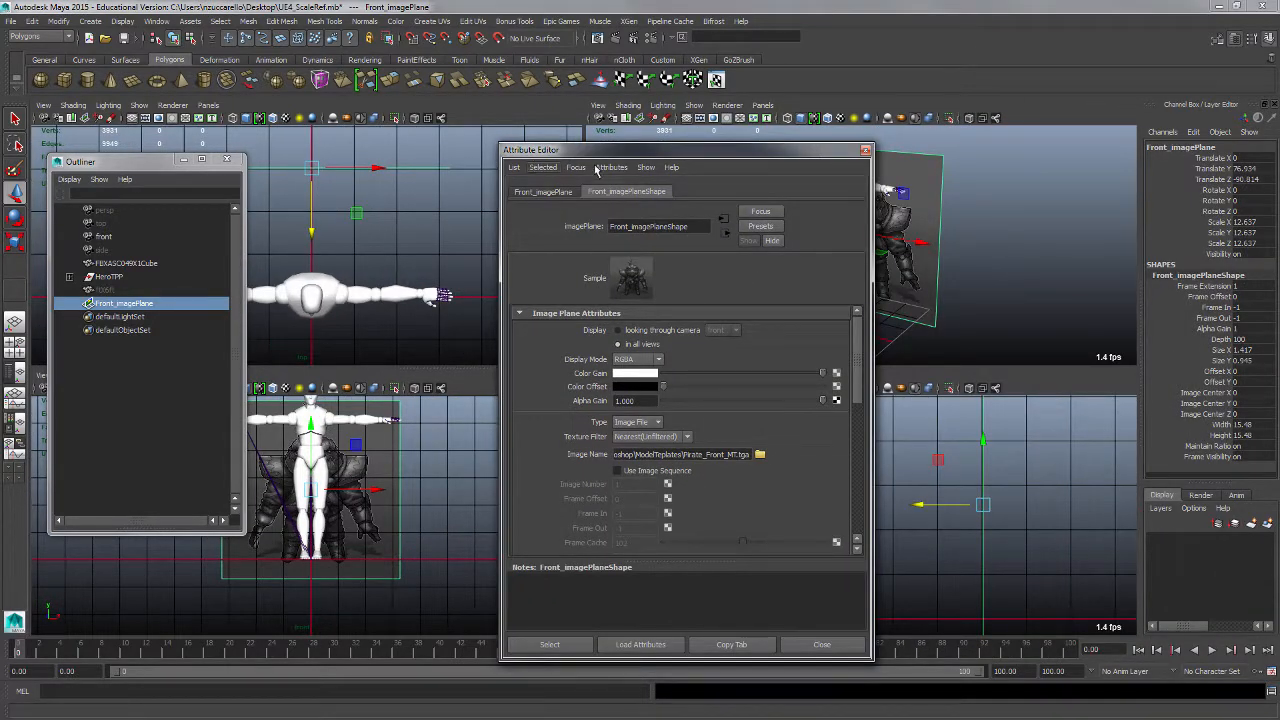
drag(636, 156, 494, 128)
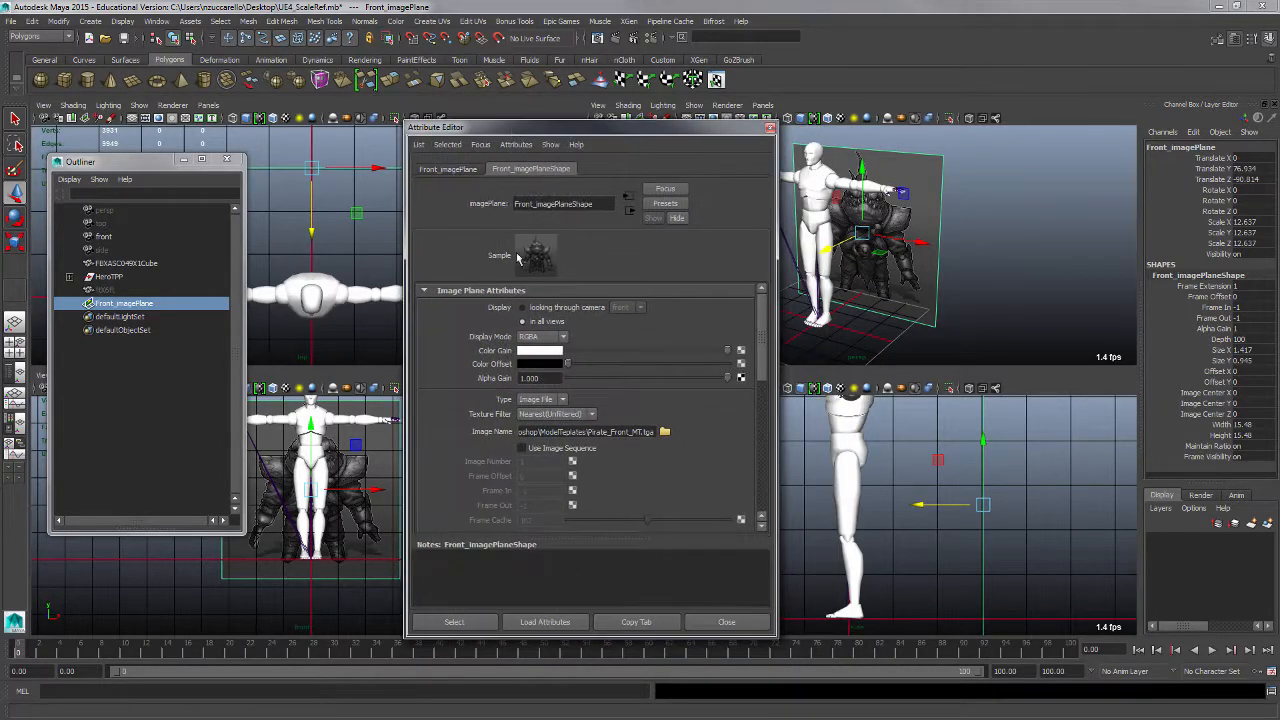
- Replace the front image plane's image with Pirate_Front_A_MT.tga from ToolsAndResources/Photoshop/ModelTeplates
click(665, 432)
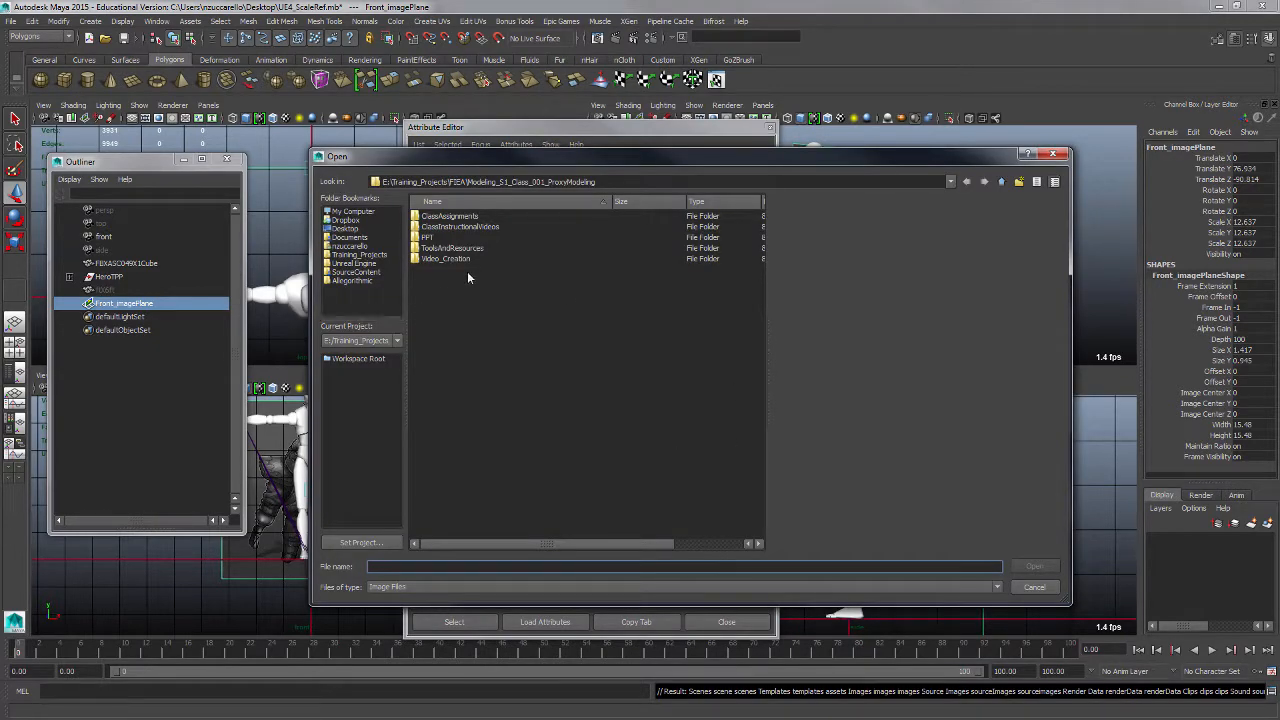
double_click(455, 248)
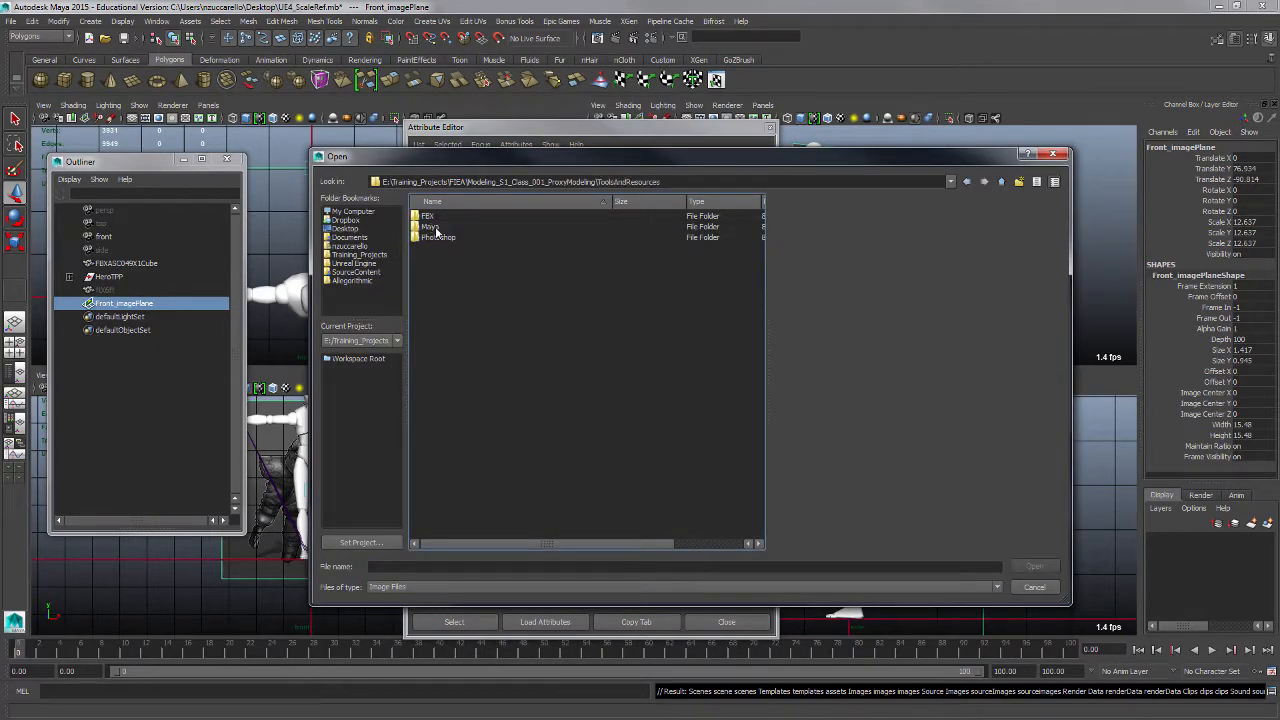
double_click(440, 238)
double_click(440, 216)
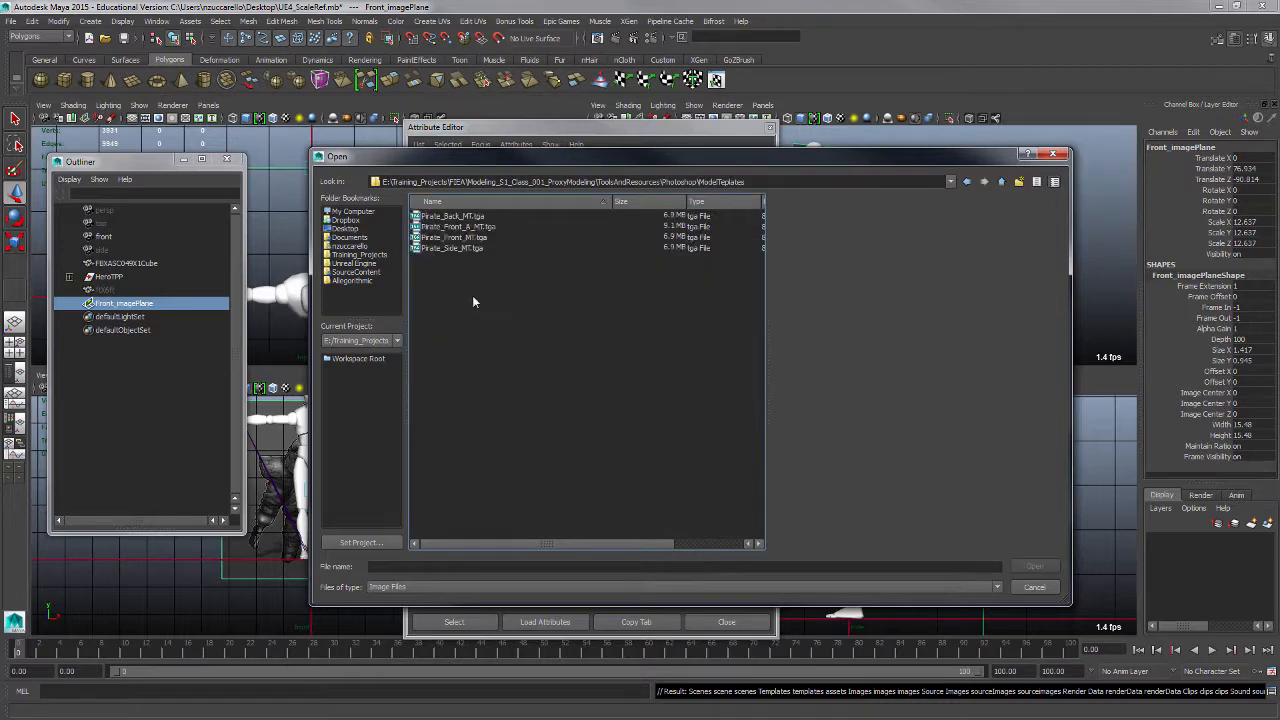
click(476, 227)
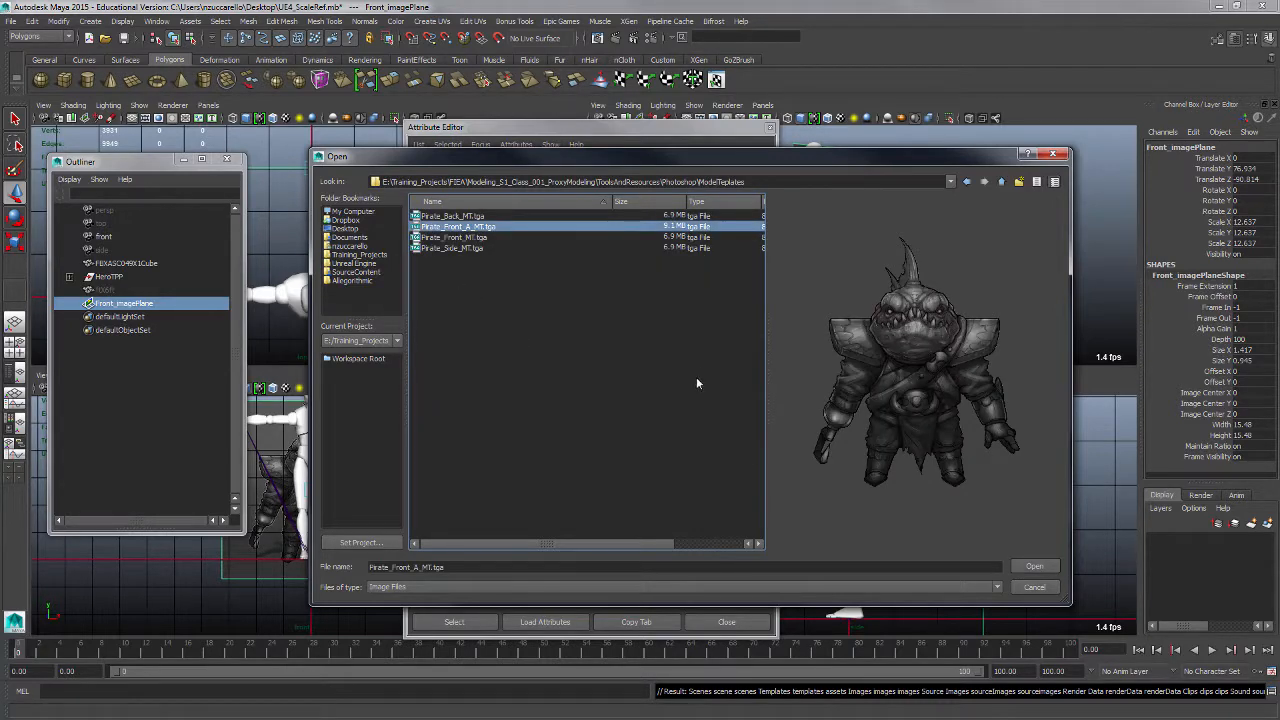
click(1034, 566)
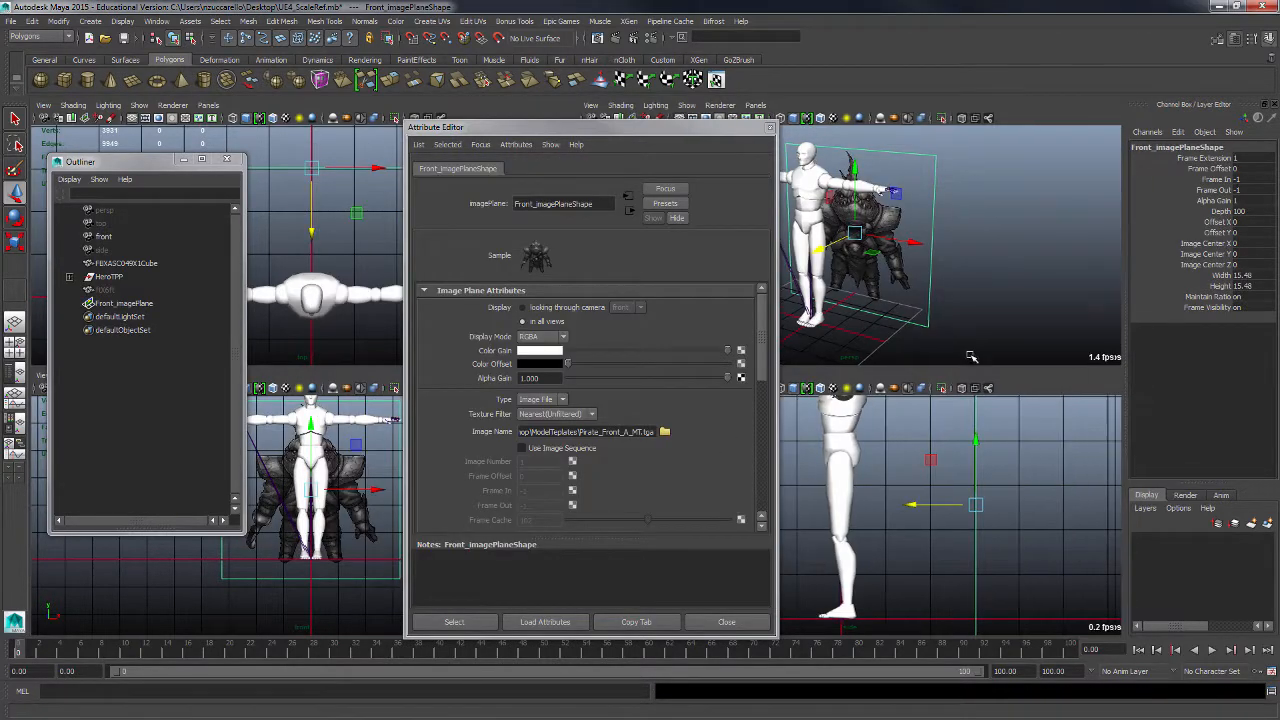
- Close the Attribute Editor and examine the alpha-masked front image plane behind the mannequin in an enlarged perspective view
drag(662, 129, 631, 135)
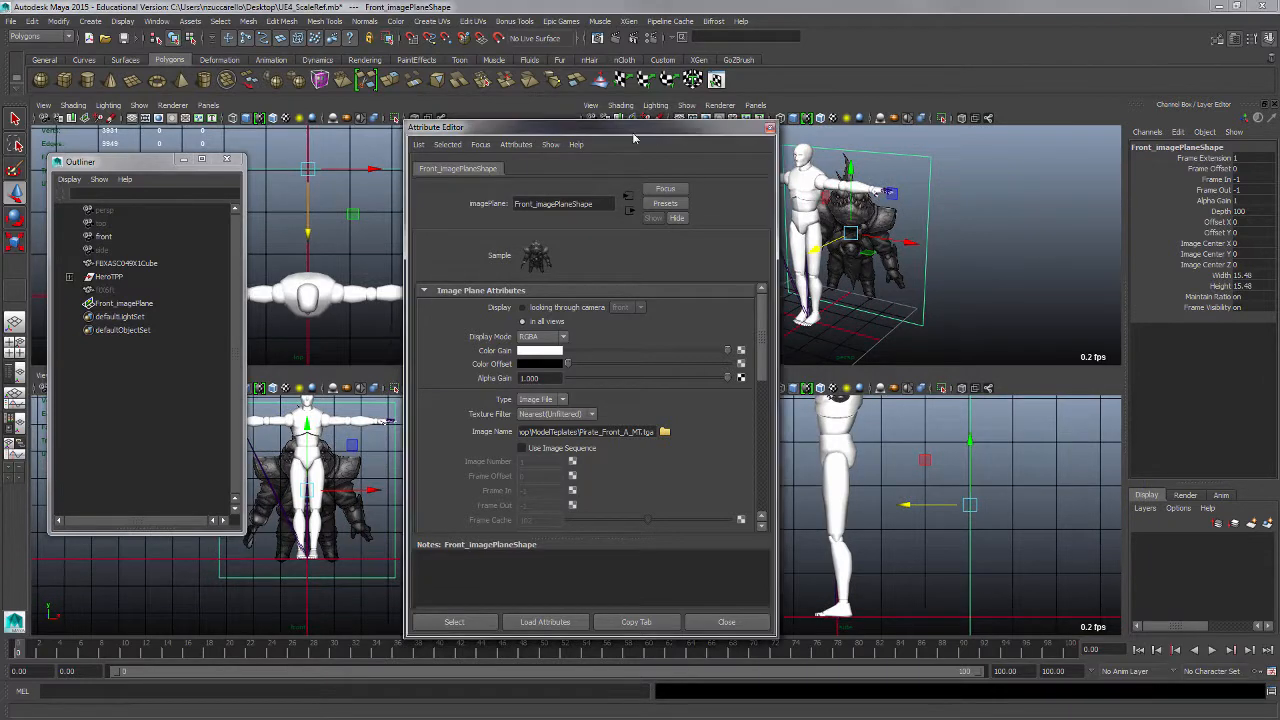
click(741, 134)
click(945, 270)
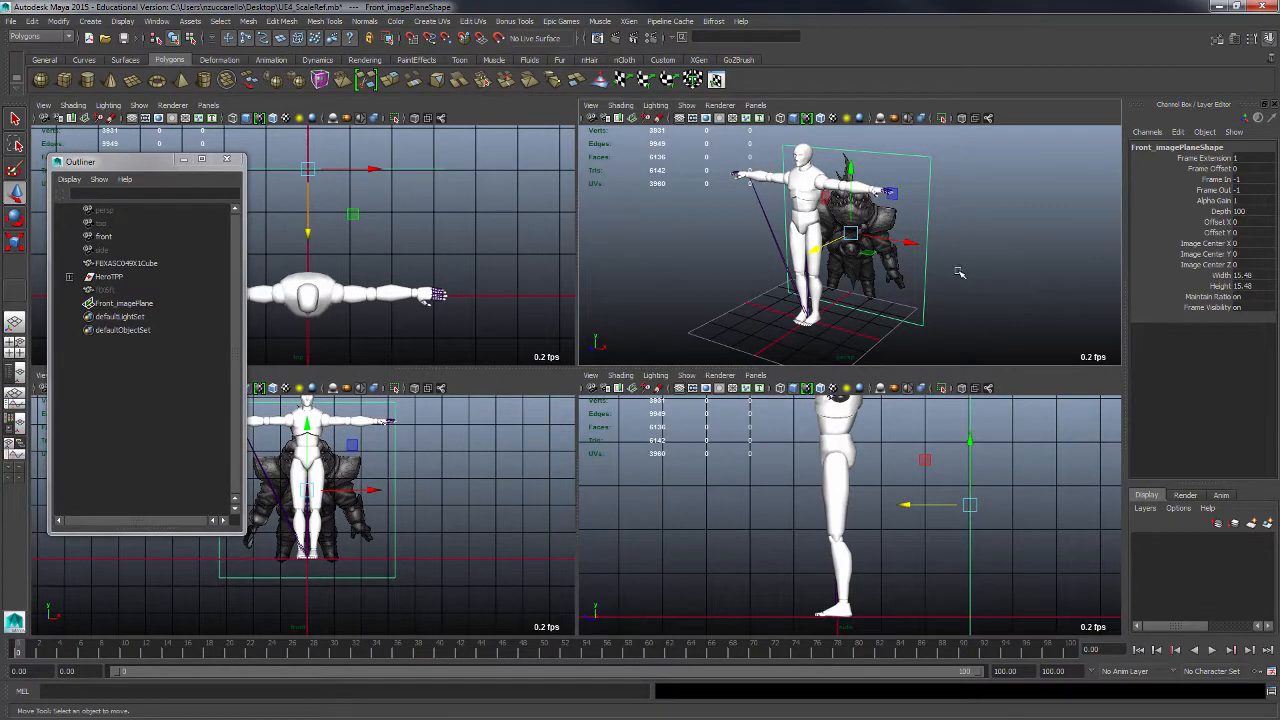
key(space)
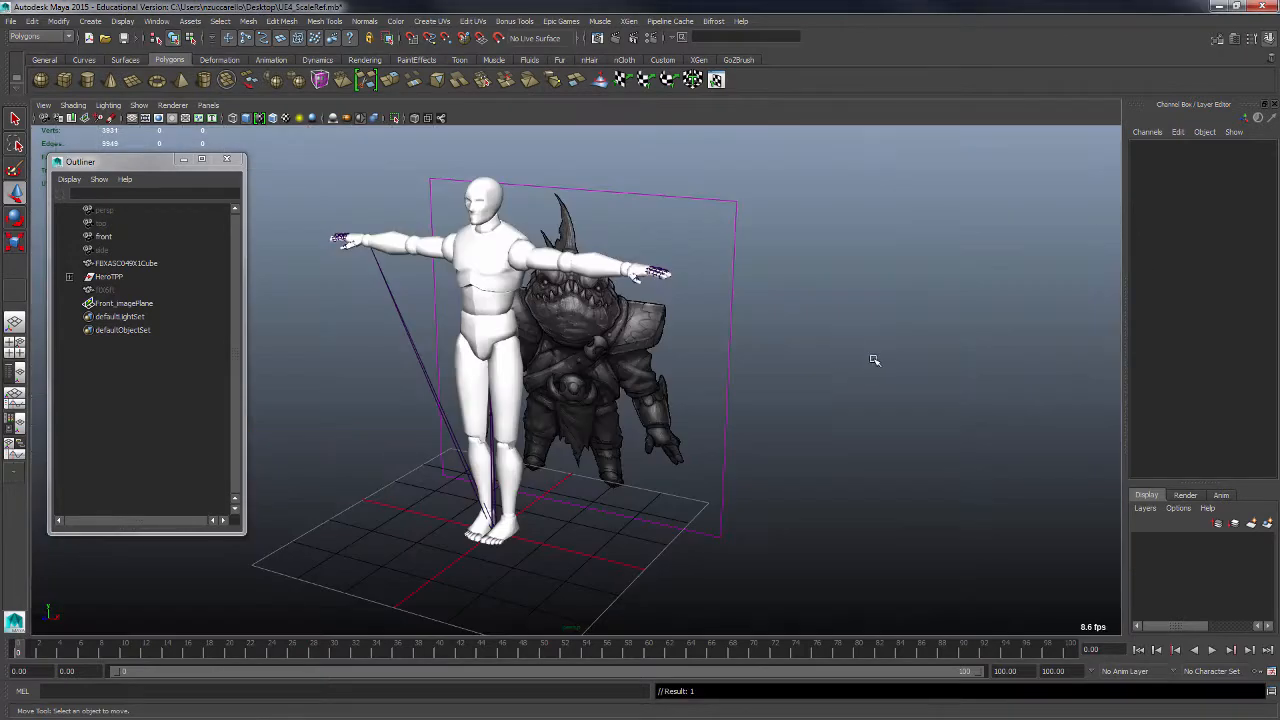
drag(874, 360, 870, 405)
alt+right_drag(870, 405, 829, 420)
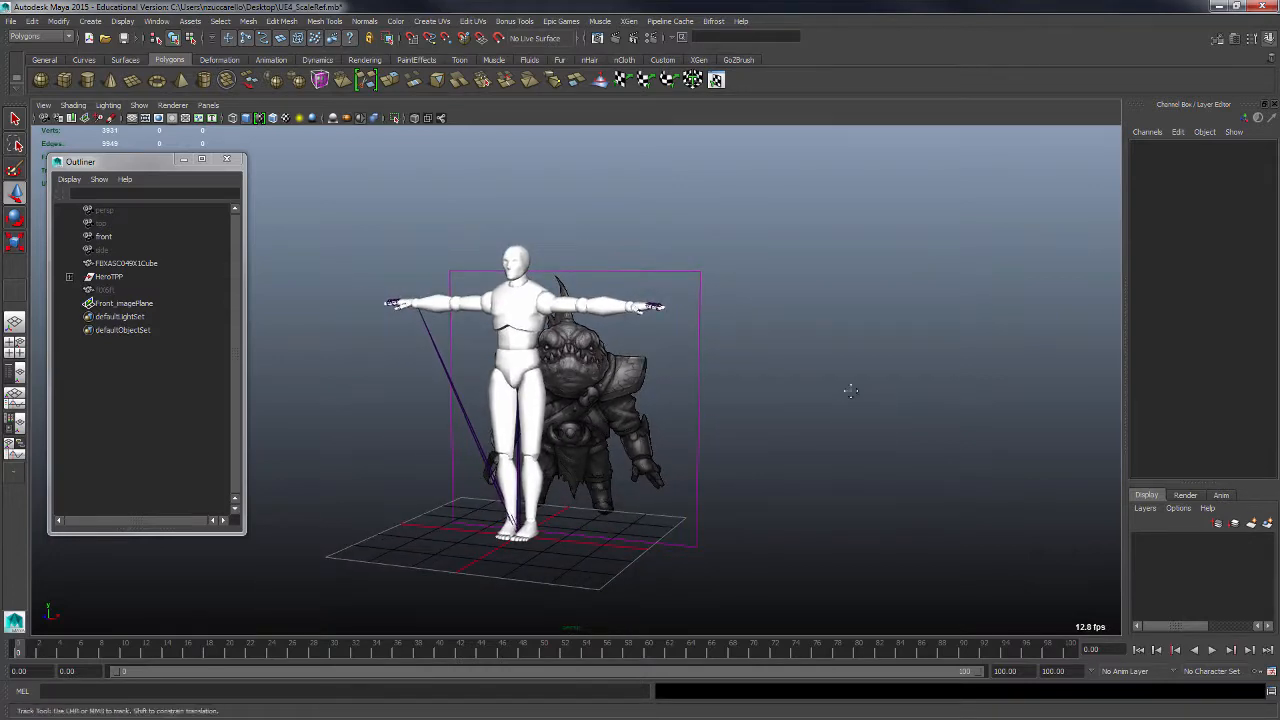
alt+drag(846, 389, 726, 429)
key(space)
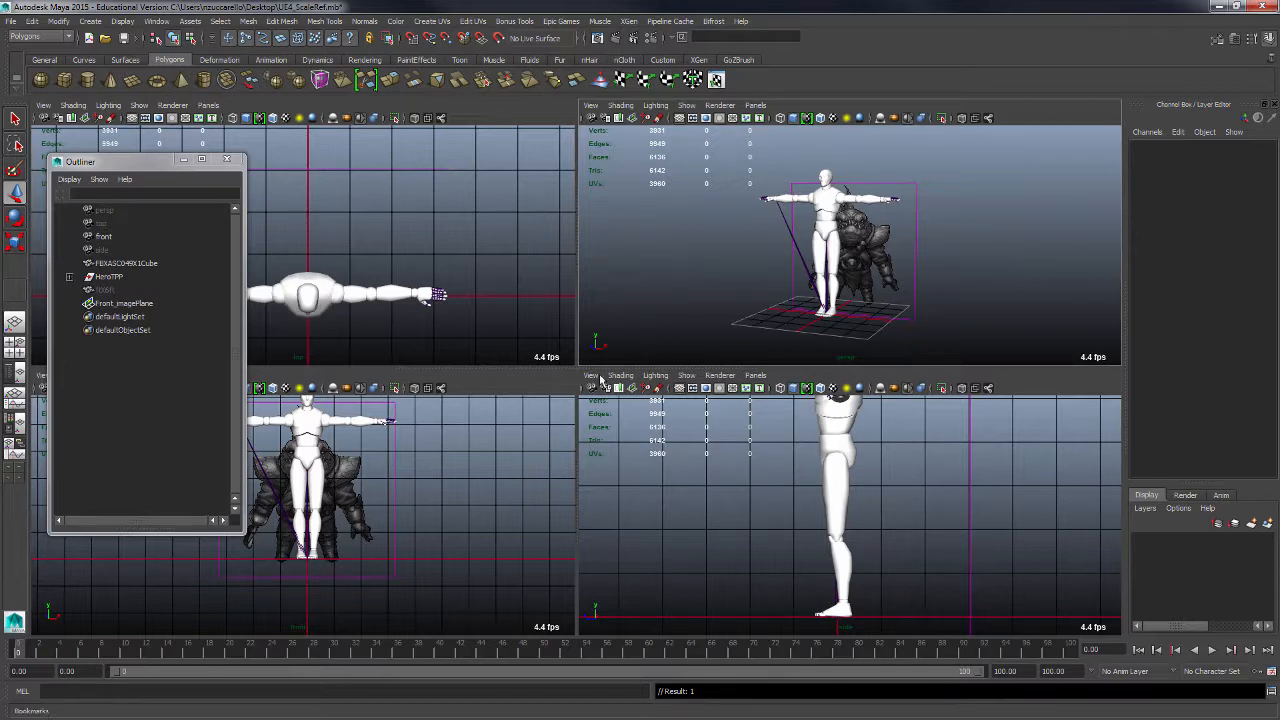
- Import Pirate_Side_MT.tga as an image plane in the side view, and reselect the front image plane
click(591, 376)
mouse_move(640, 592)
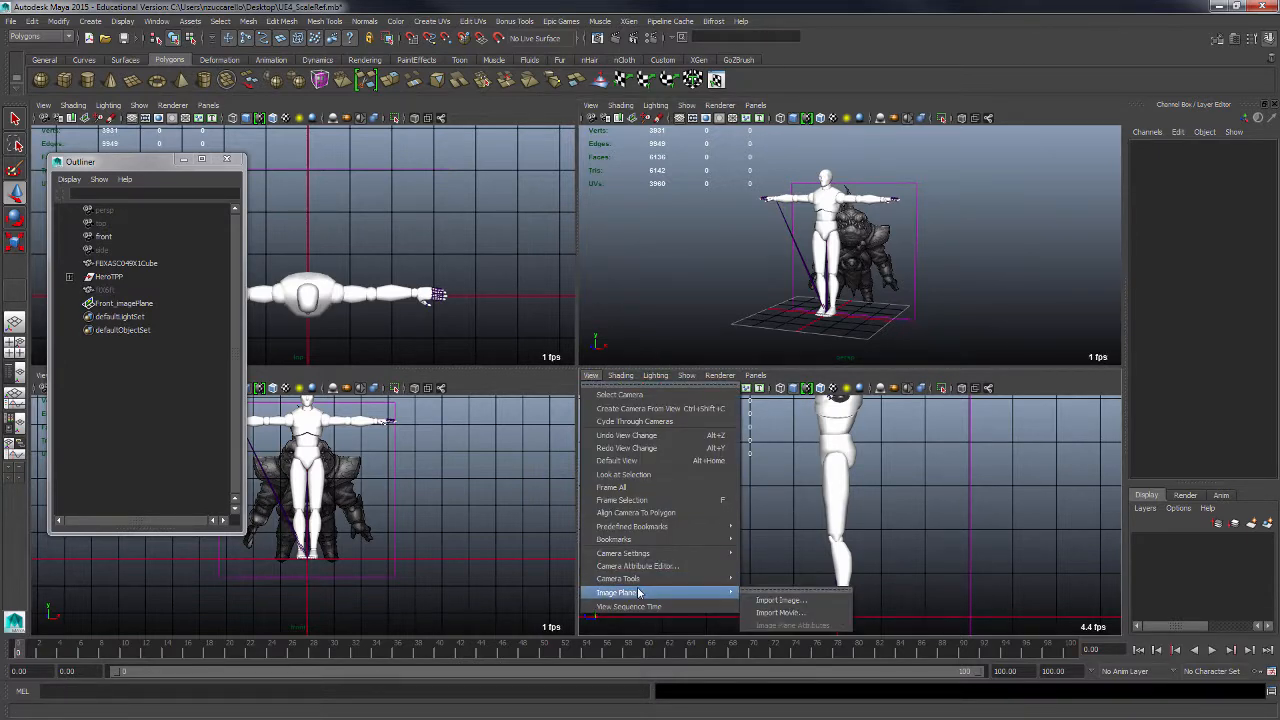
click(787, 604)
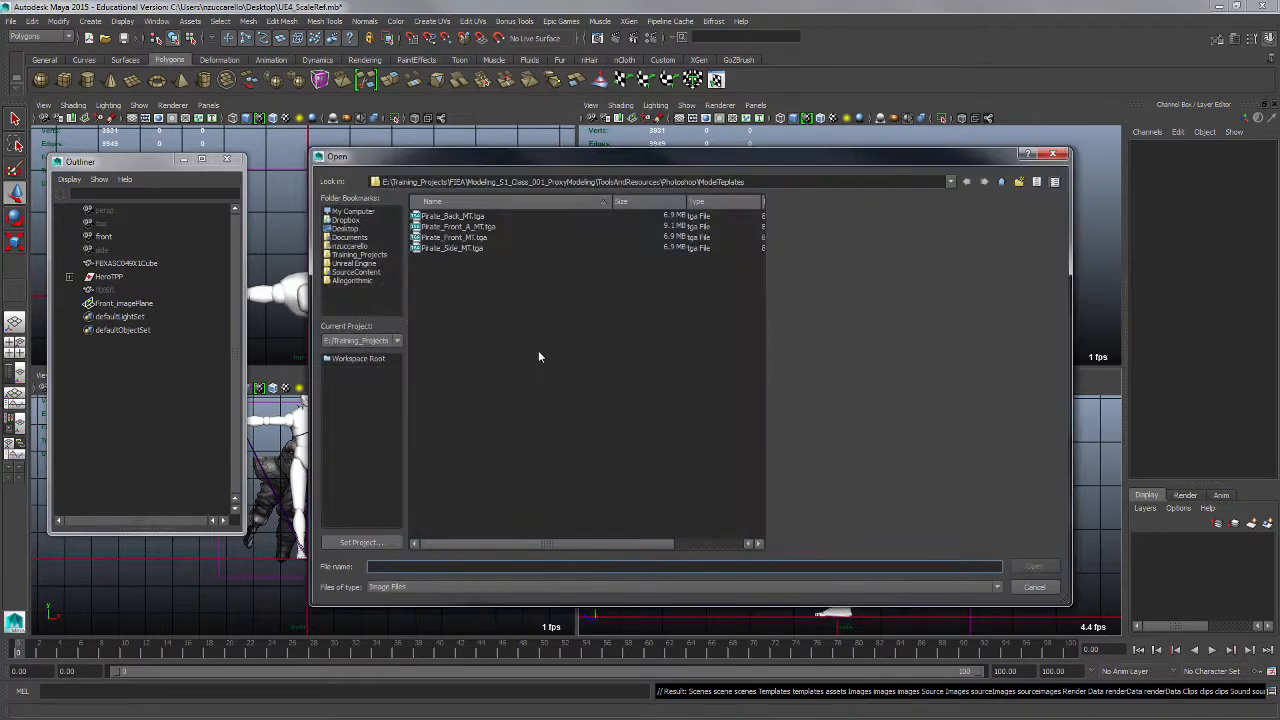
click(452, 247)
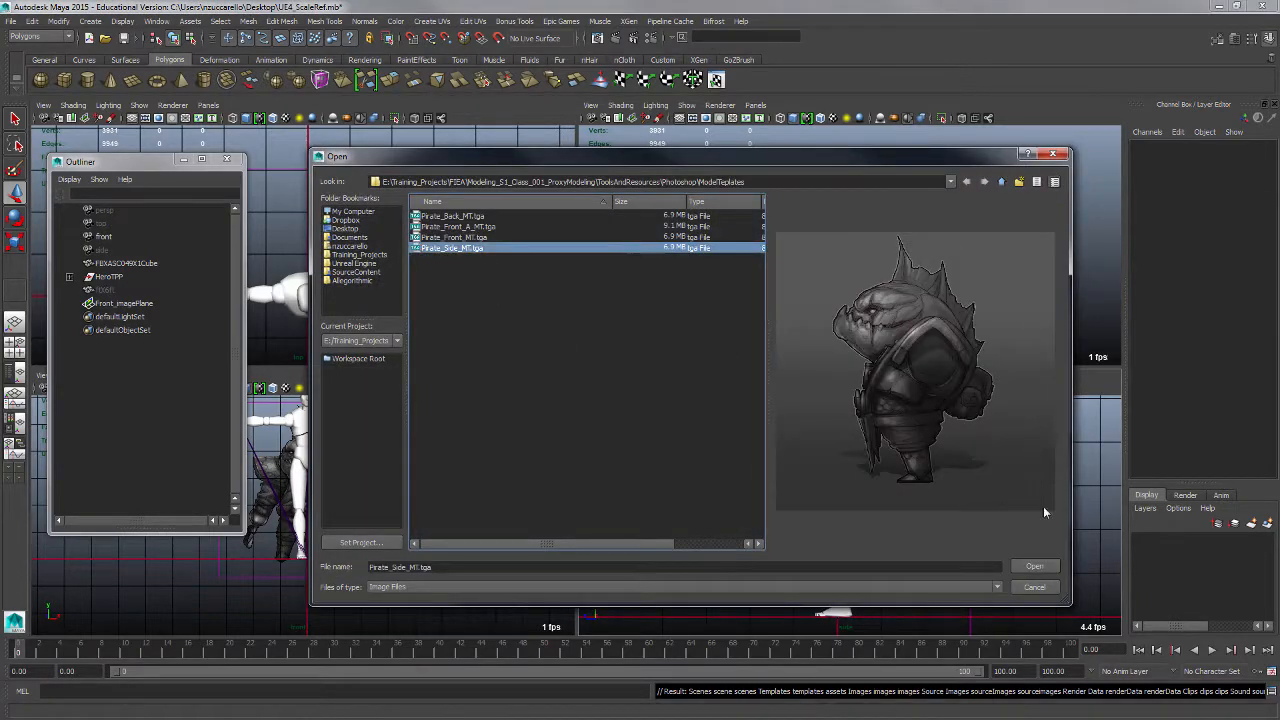
click(1034, 566)
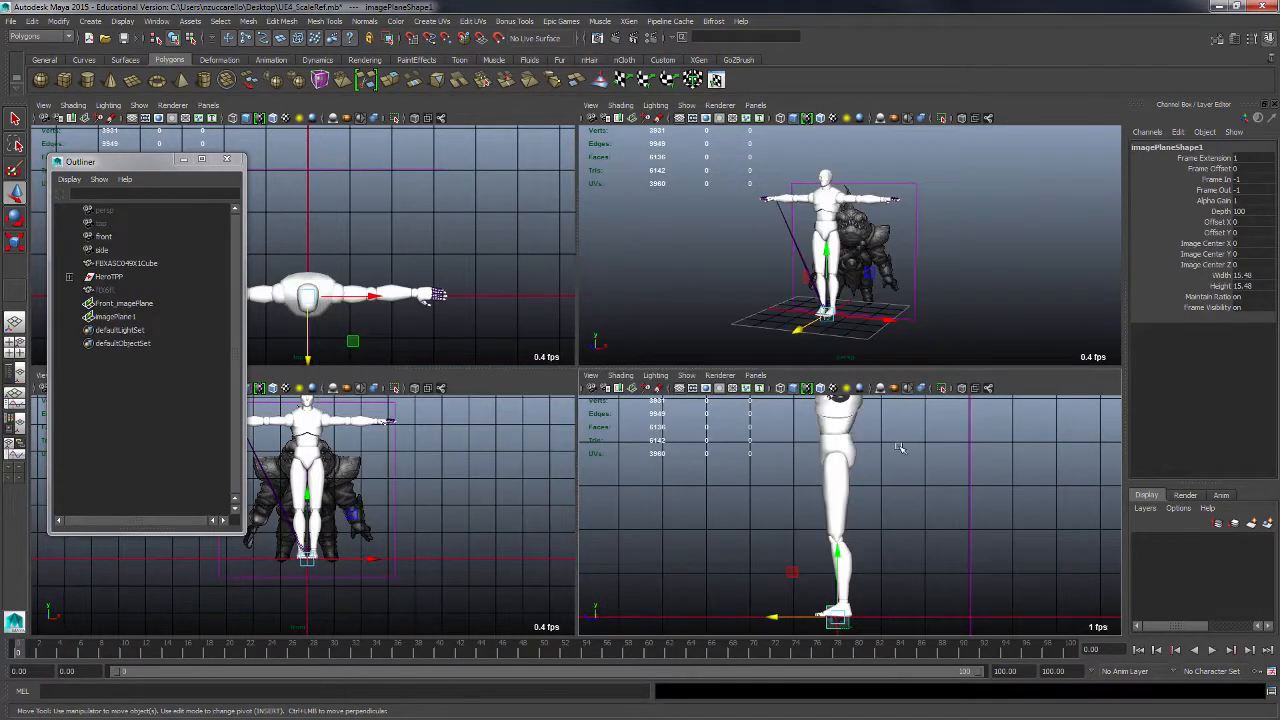
click(917, 289)
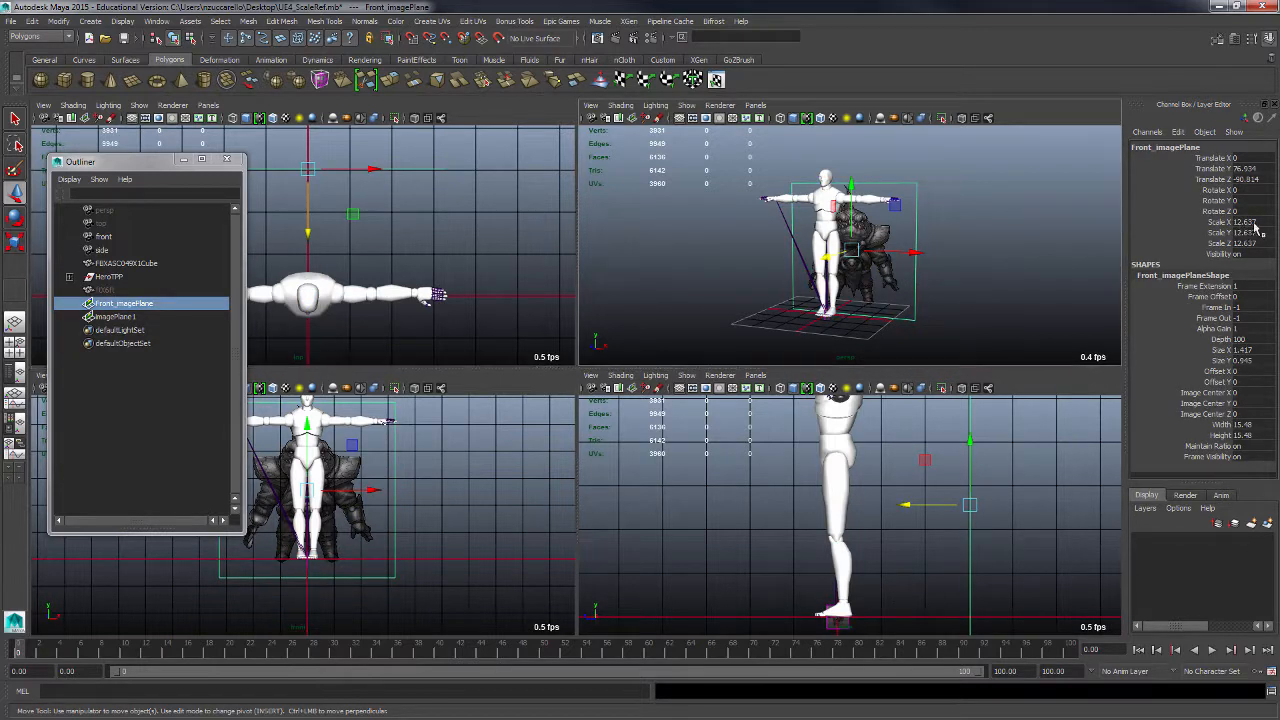
- Set the front image plane's Scale X, Y and Z all to 12.63
drag(1248, 222, 1260, 242)
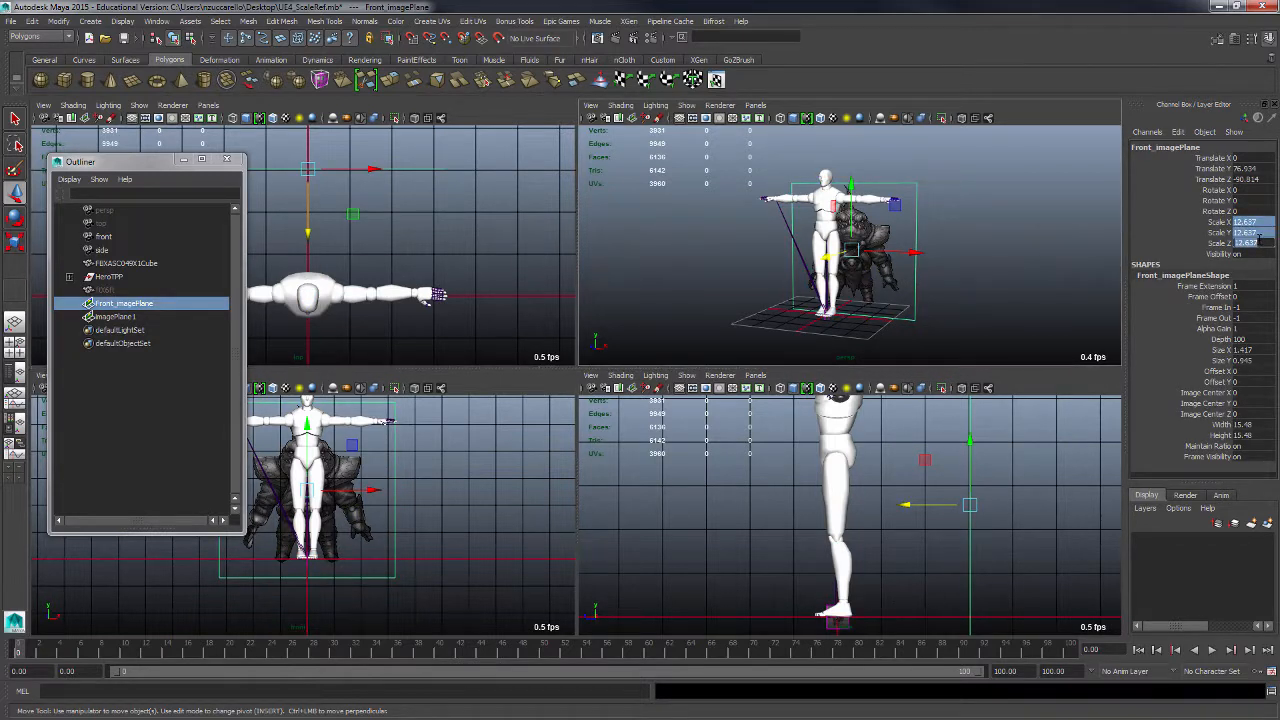
text(17.)
text(63)
key(Return)
- Select the side image plane, imagePlane1, and set its Scale X, Y and Z to 12.63
click(826, 628)
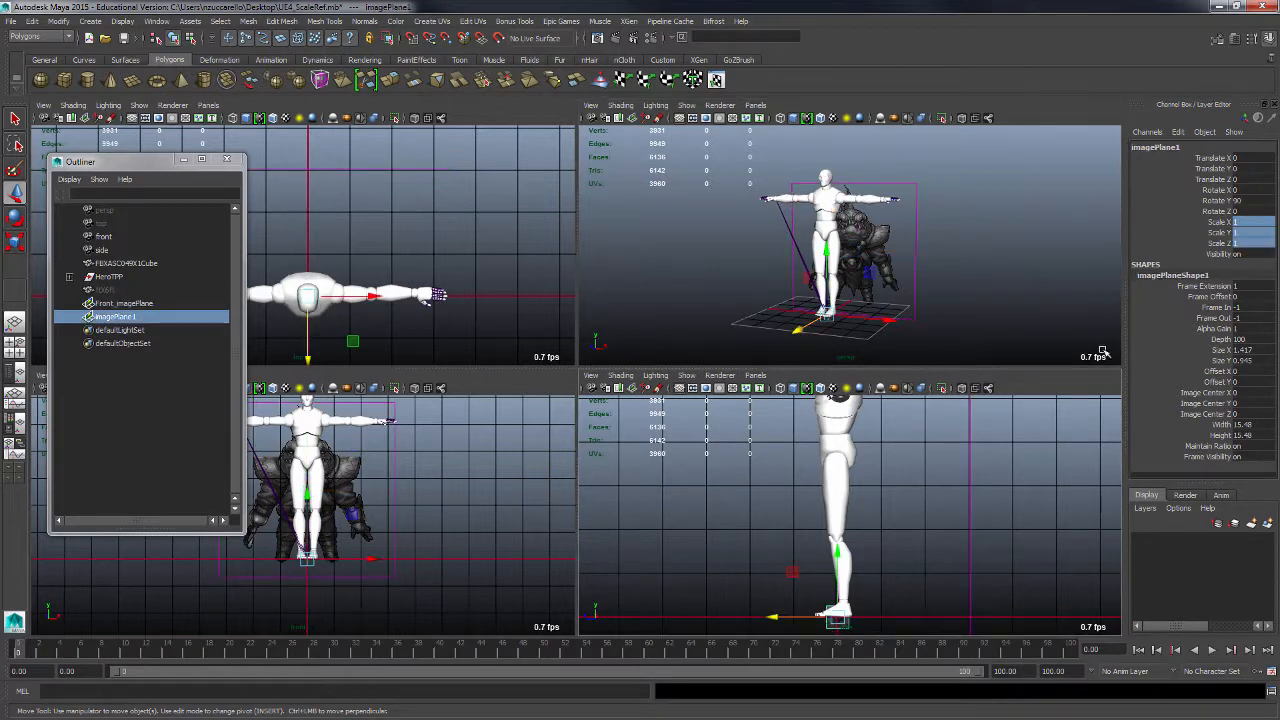
drag(1250, 222, 1258, 246)
click(1250, 221)
key(Return)
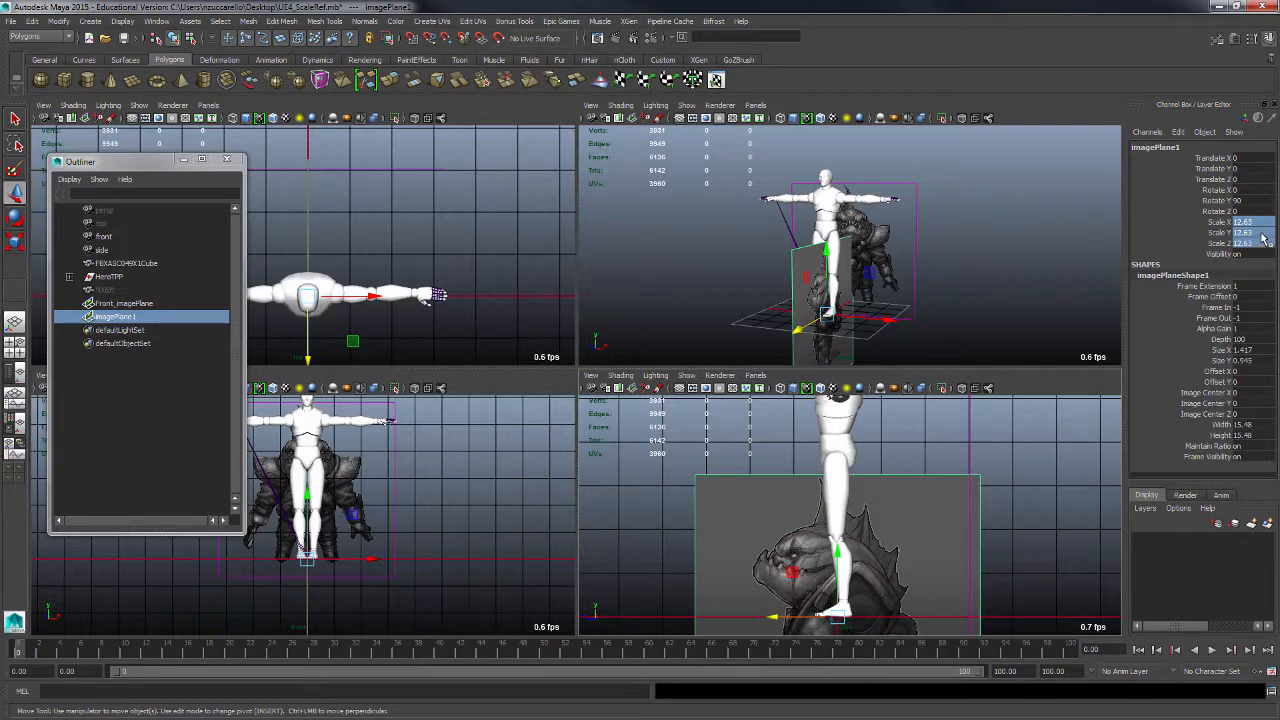
alt+drag(1027, 302, 882, 245)
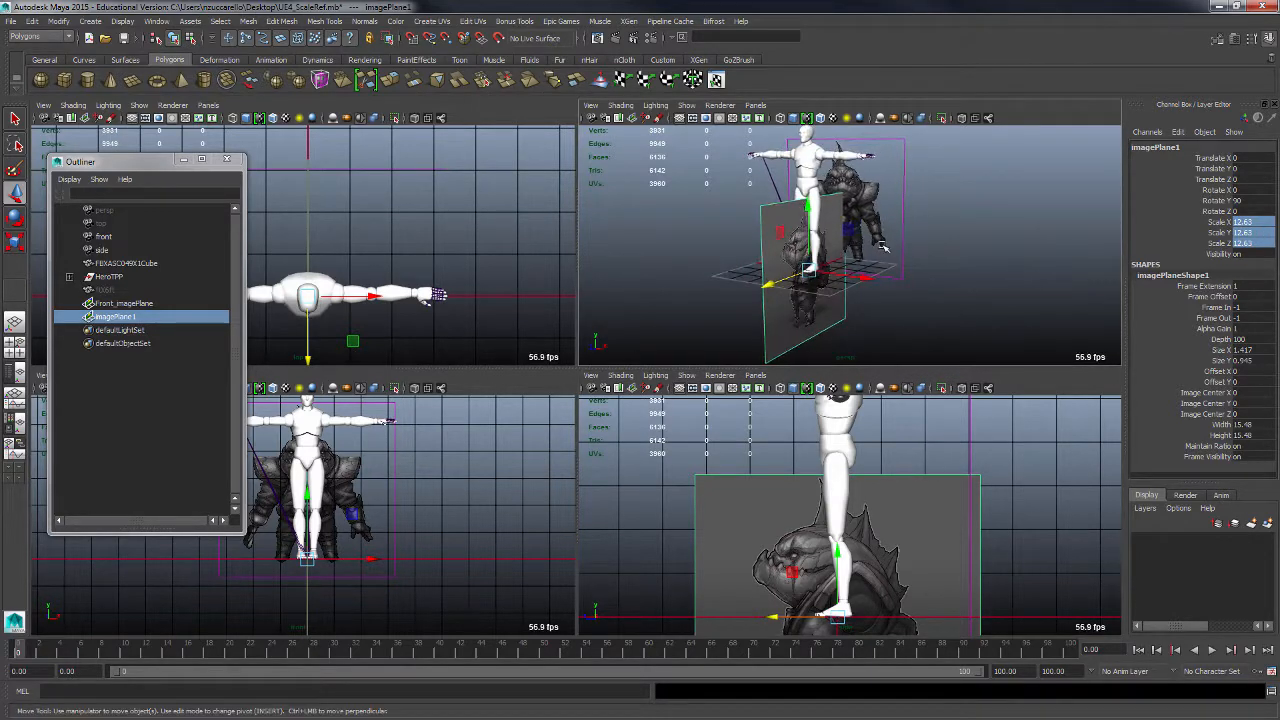
- Copy the front image plane's Translate Y value to the side image plane, setting it to 76.934
click(902, 231)
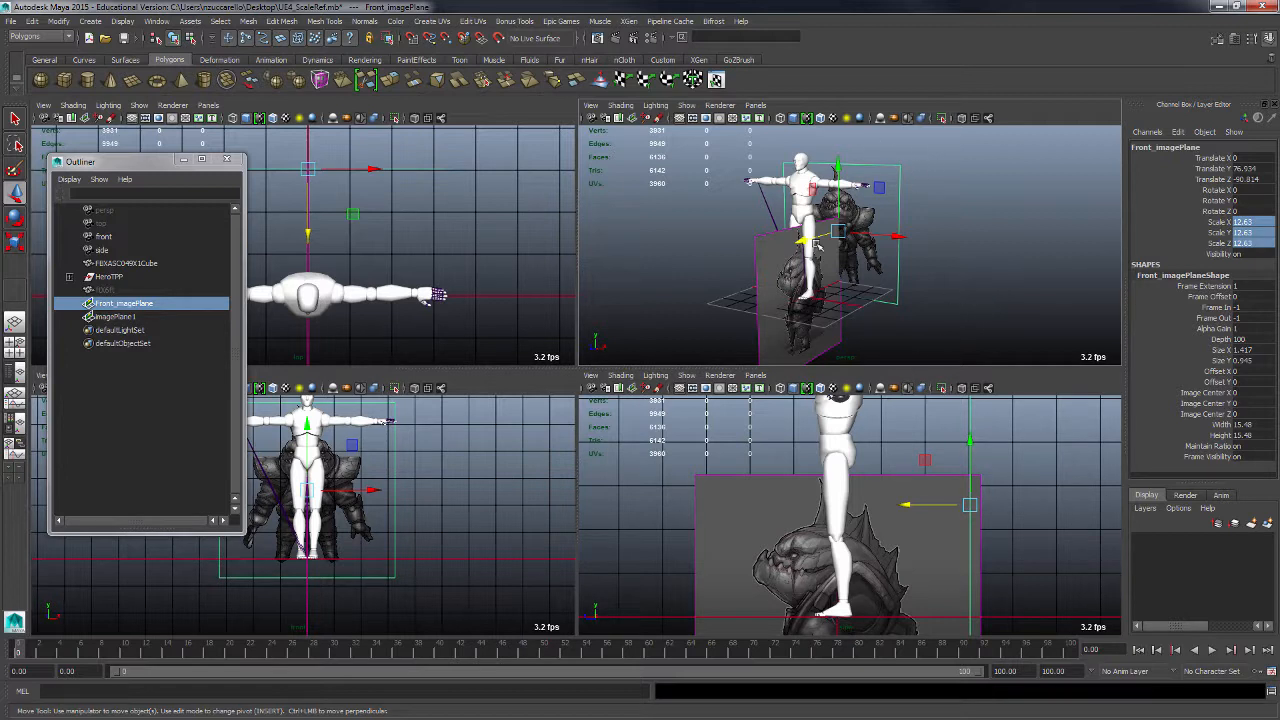
double_click(1259, 170)
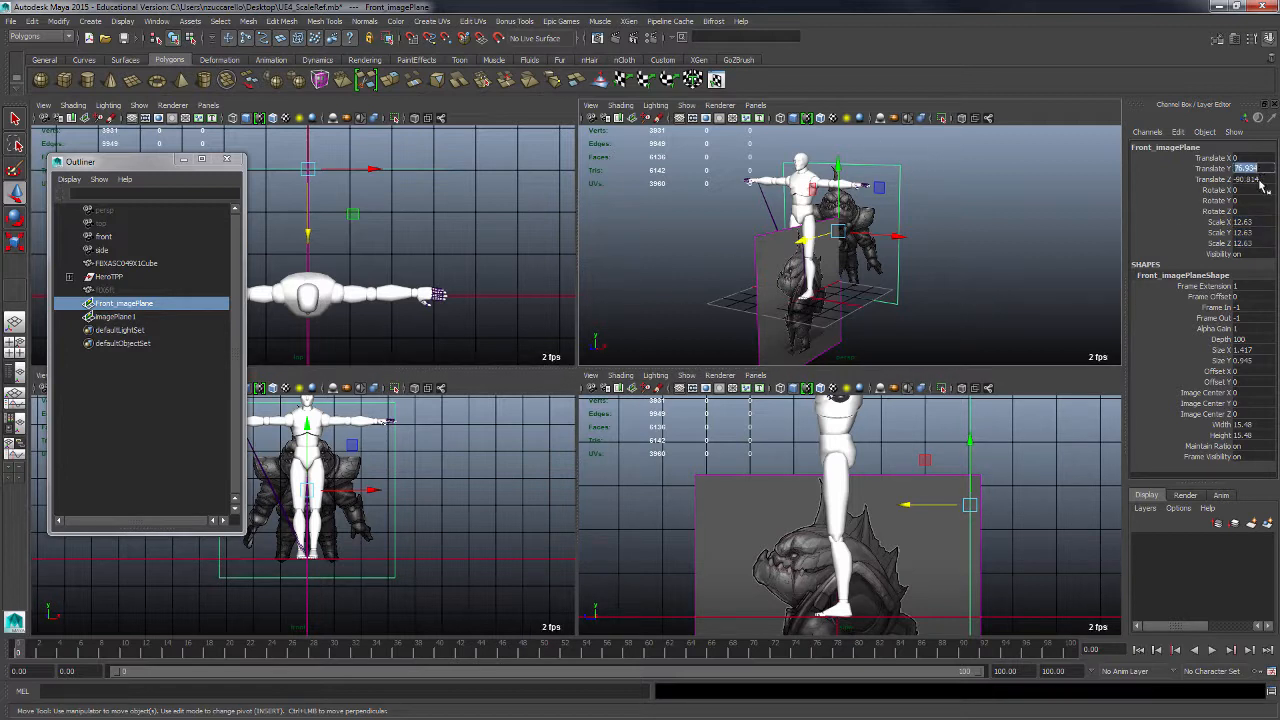
click(897, 477)
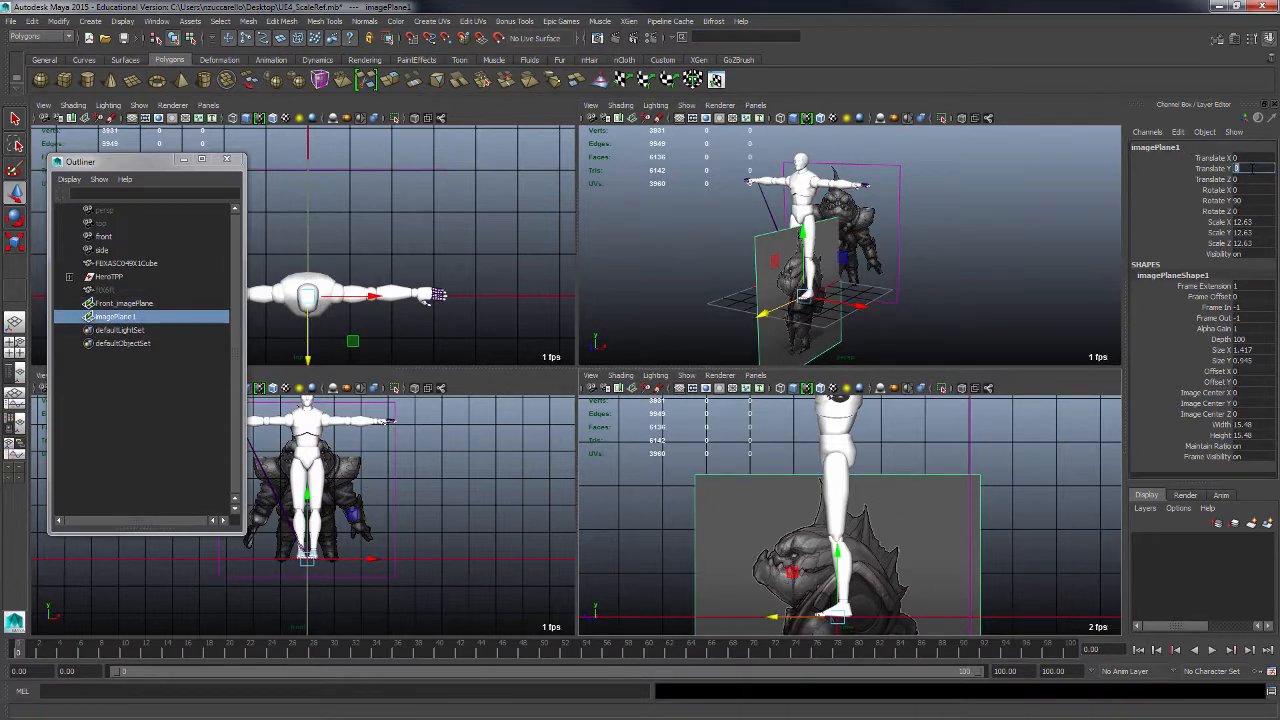
key(Return)
- Move the side image plane along X to about -101.7 so it stands beside the mannequin
alt+drag(954, 280, 994, 314)
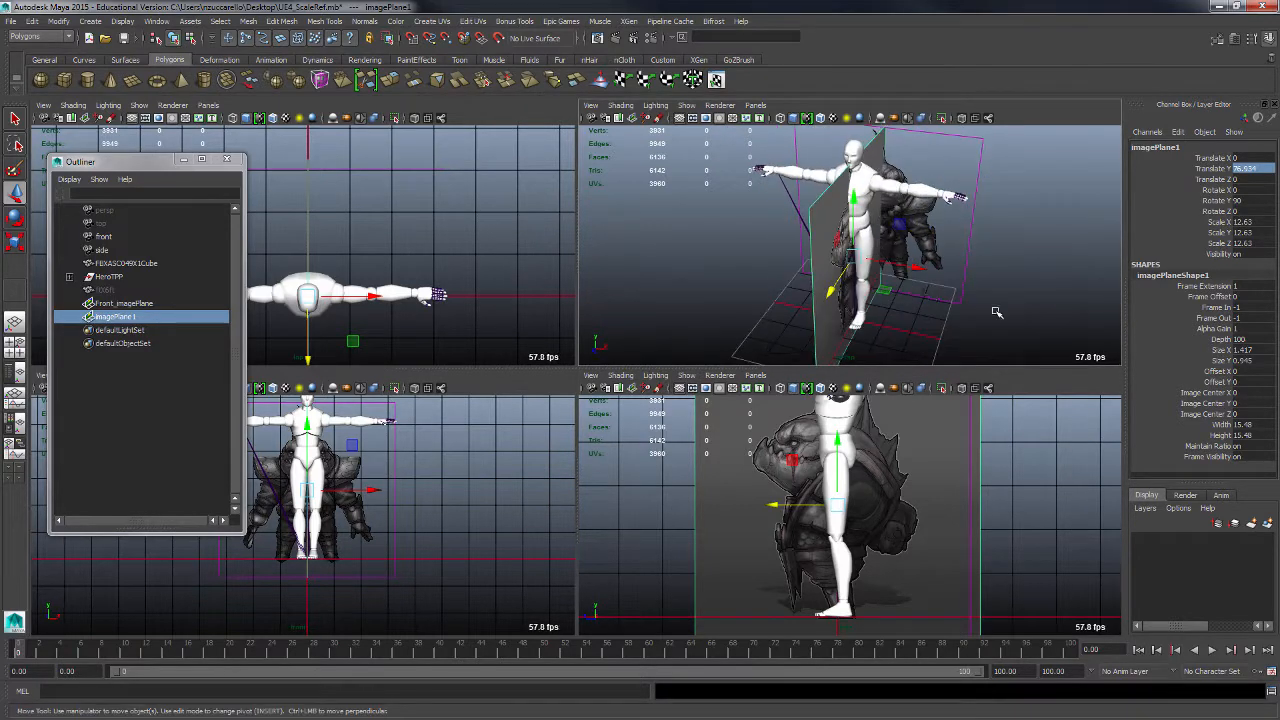
click(924, 270)
drag(924, 270, 817, 258)
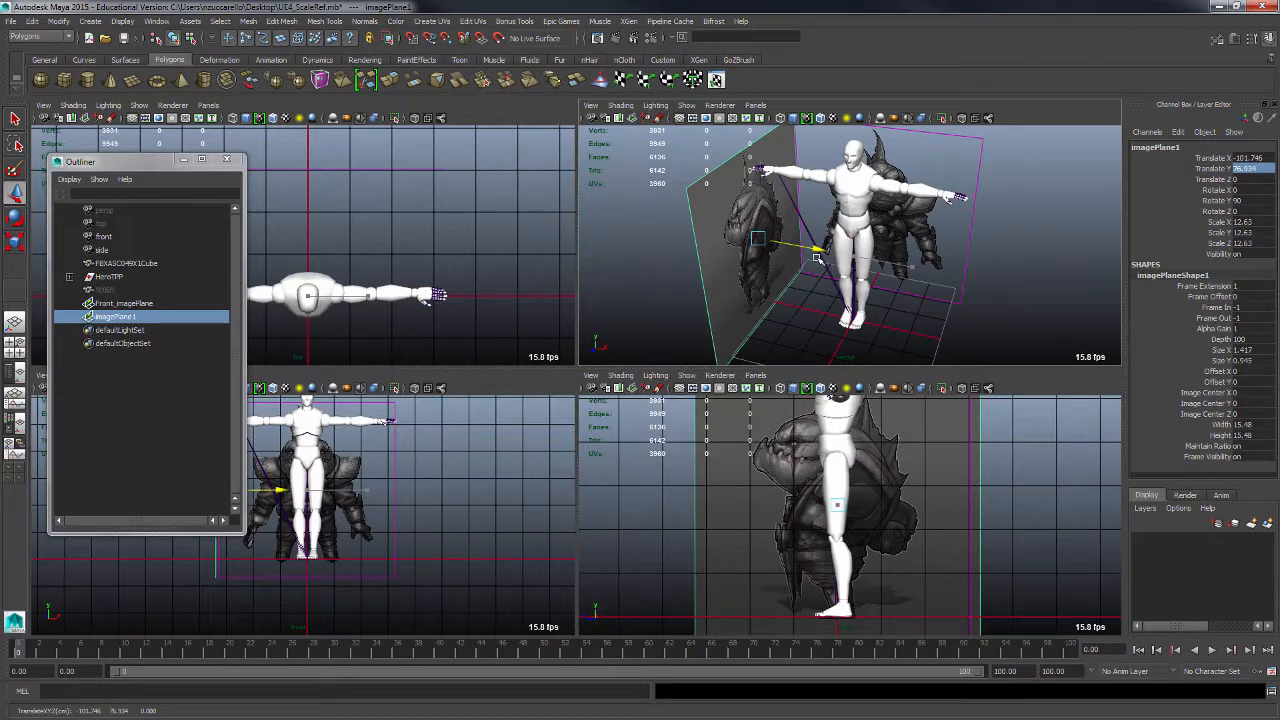
click(1014, 271)
mouse_move(1014, 271)
alt+mouse_down()
mouse_move(989, 286)
mouse_move(957, 274)
mouse_move(1058, 272)
mouse_move(981, 275)
mouse_move(1028, 289)
mouse_move(1011, 307)
mouse_move(1049, 320)
mouse_move(1029, 263)
mouse_move(1005, 260)
alt+mouse_up()
- Move the front image plane back along Z to about -97.4, aligned with the side image plane's rear edge
click(866, 226)
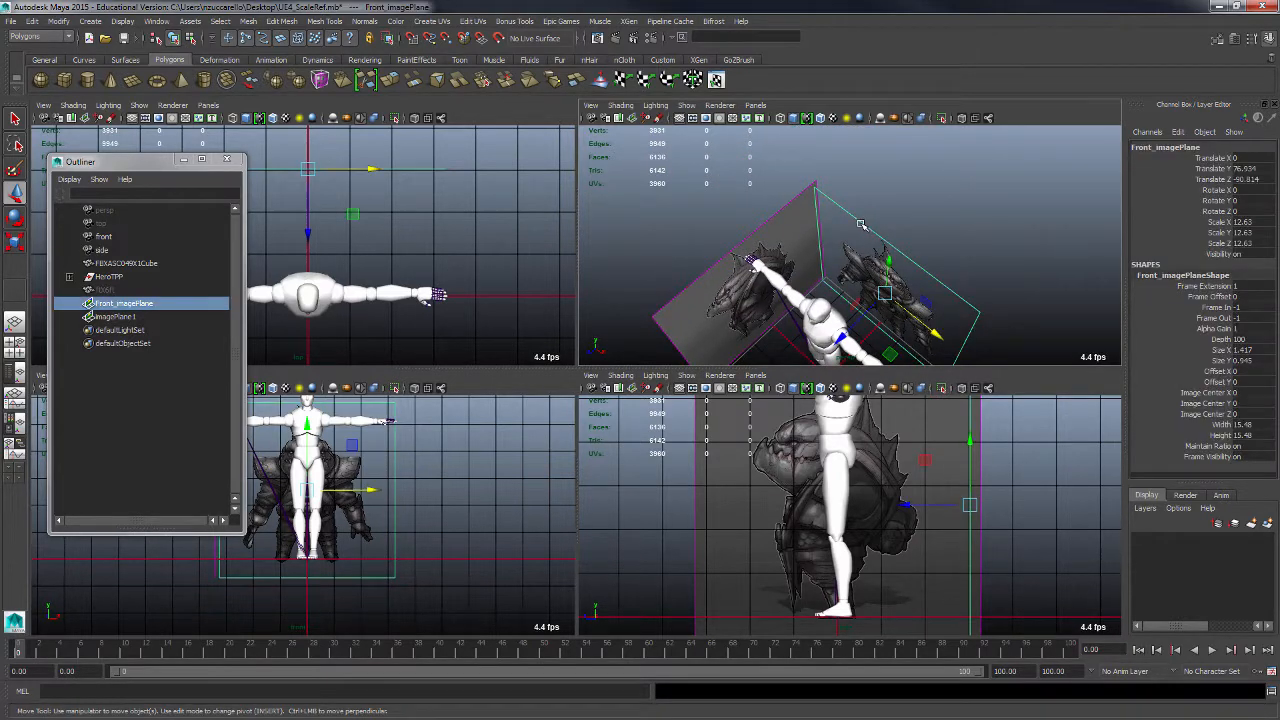
alt+middle_drag(916, 290, 904, 242)
drag(826, 300, 970, 330)
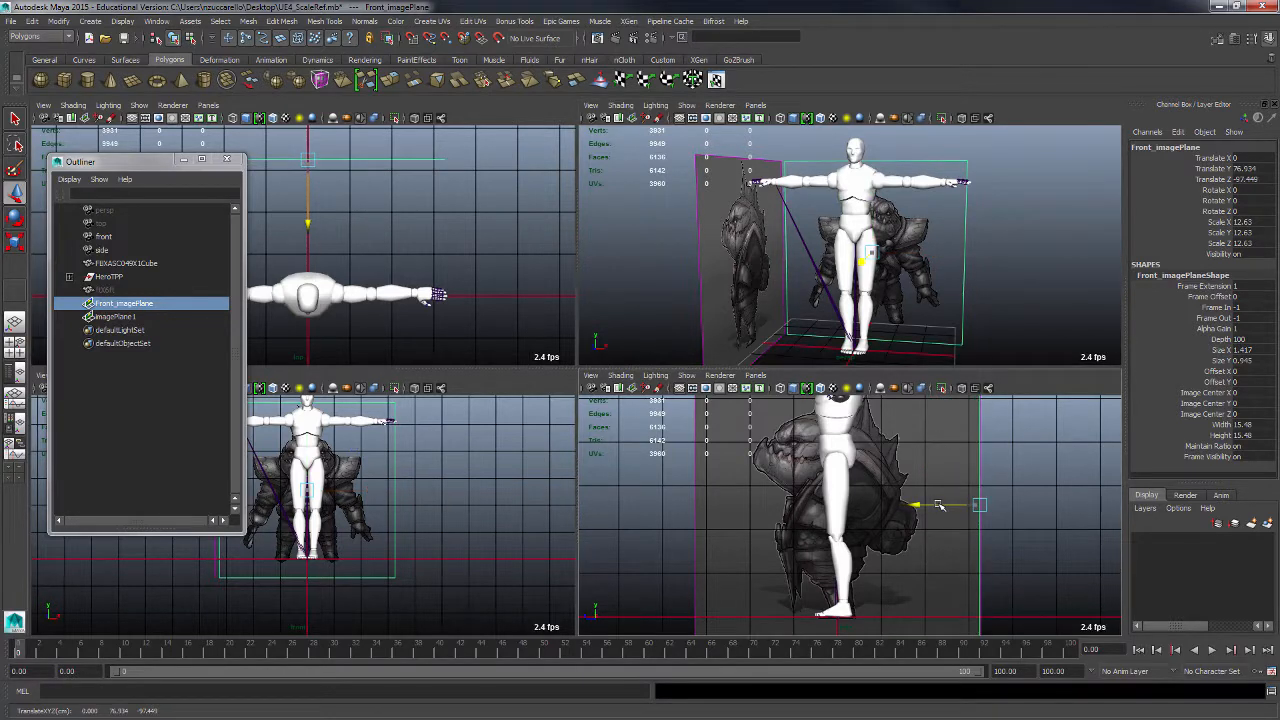
drag(933, 505, 940, 505)
alt+drag(978, 309, 1008, 292)
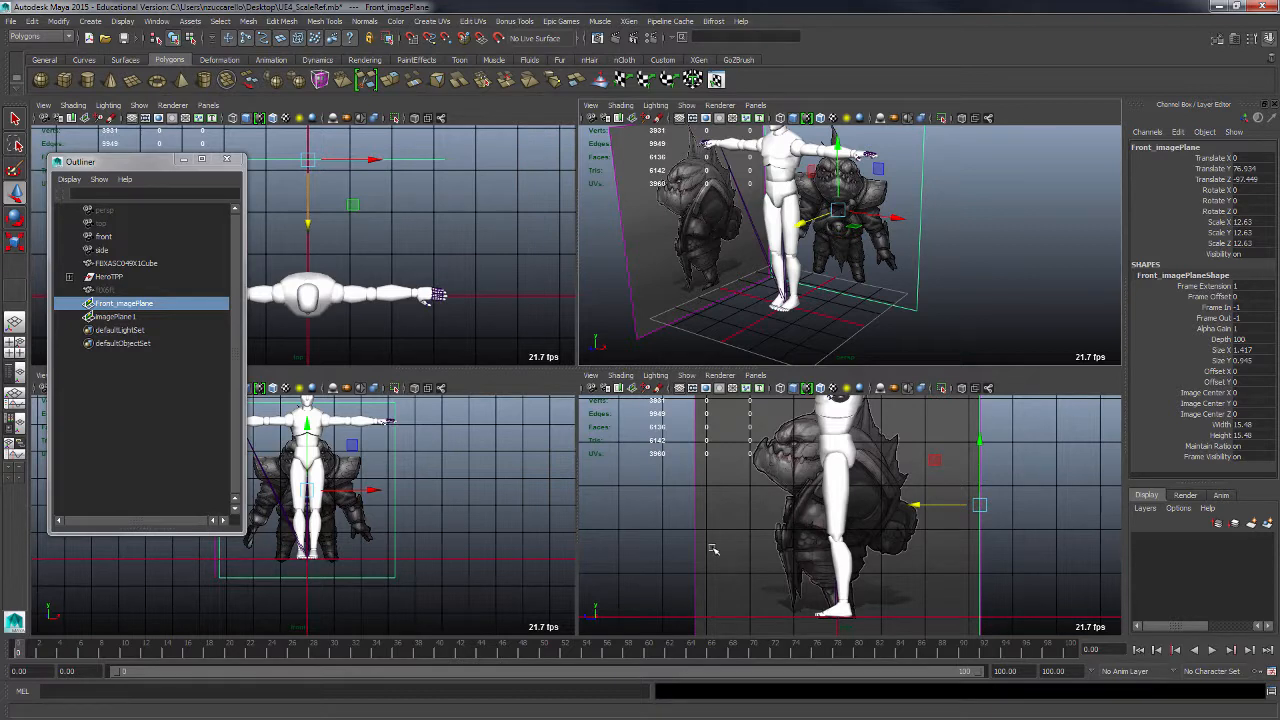
- Create a new Back orthographic camera and show it in the viewport that holds the top view
key(f)
alt+drag(724, 516, 802, 514)
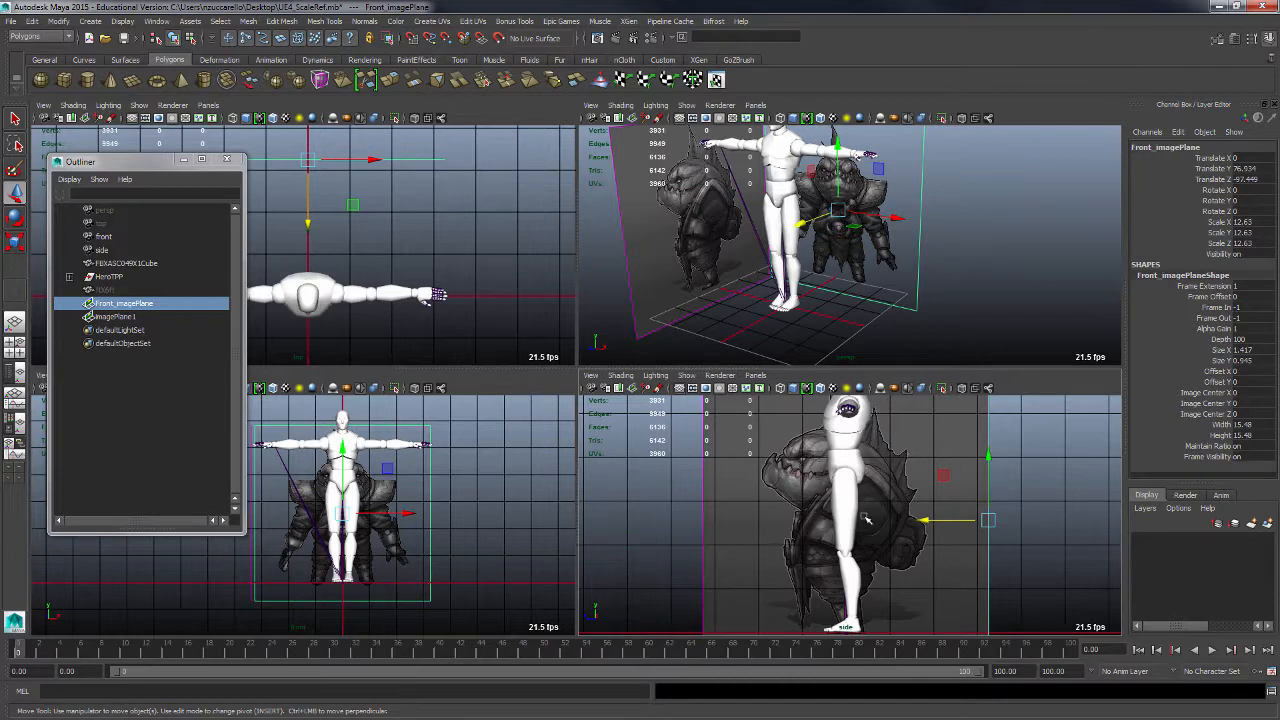
alt+drag(600, 284, 772, 308)
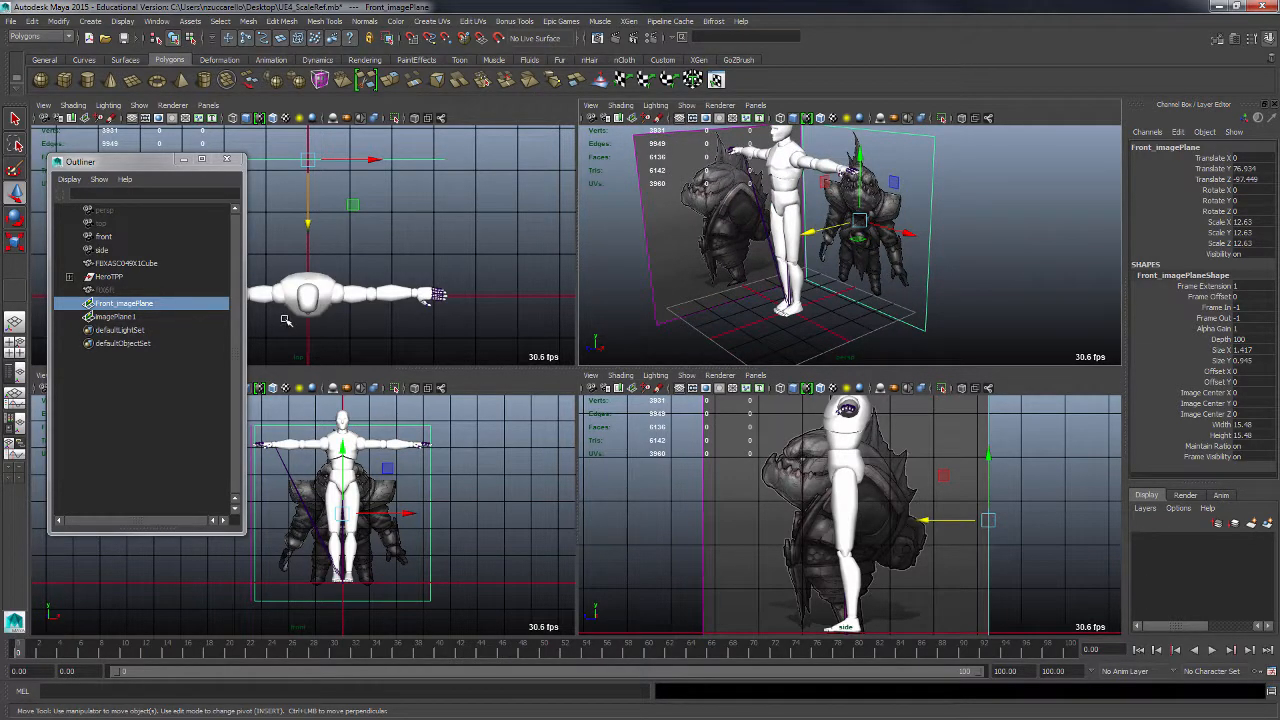
click(104, 237)
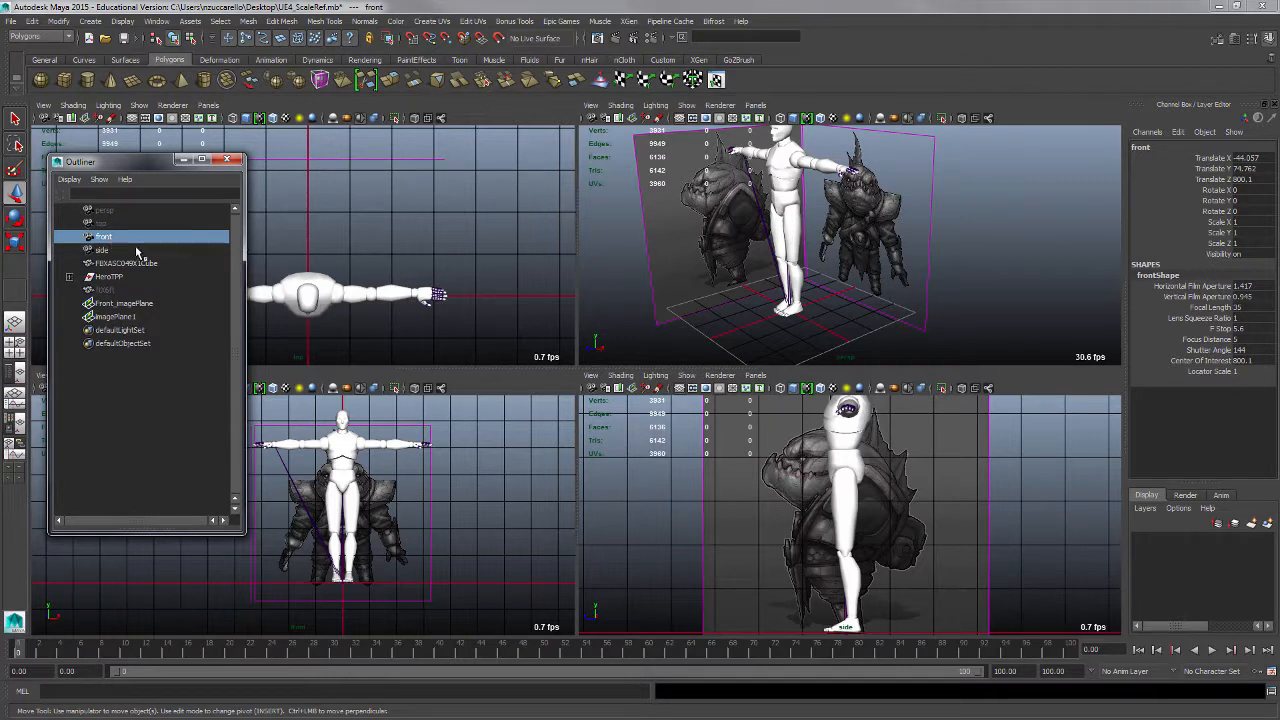
click(211, 108)
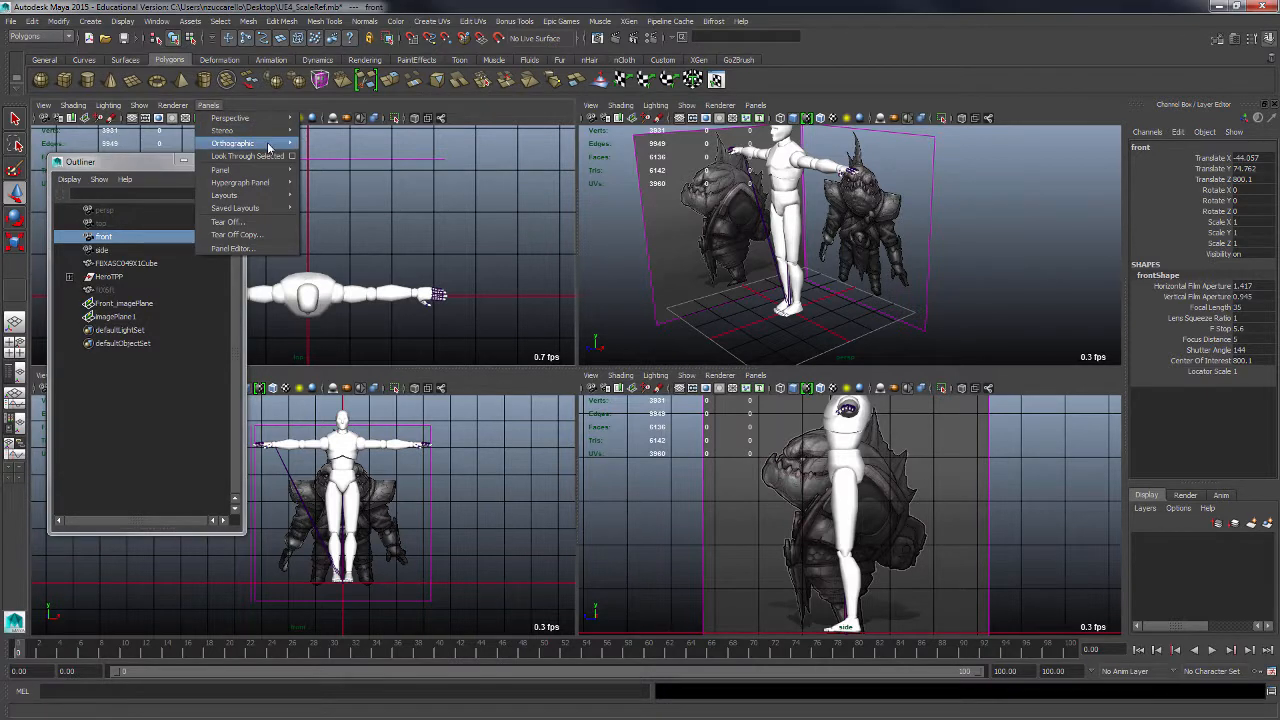
mouse_move(268, 147)
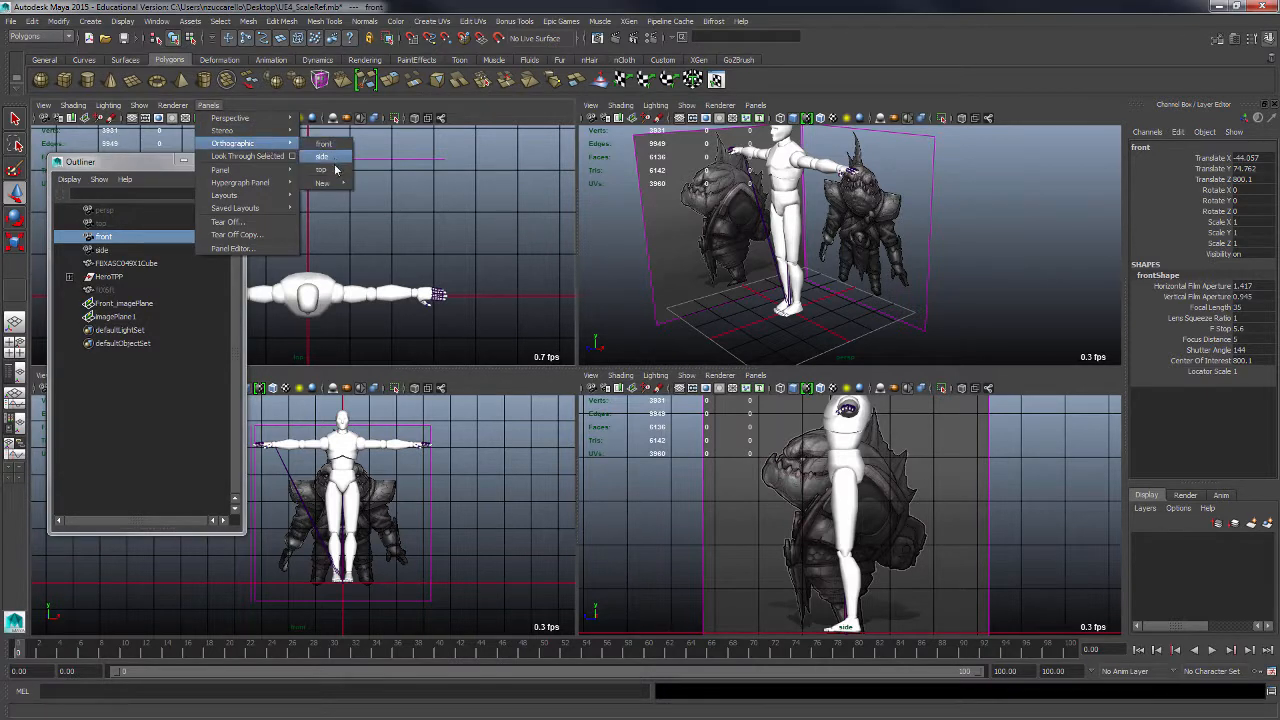
mouse_move(337, 187)
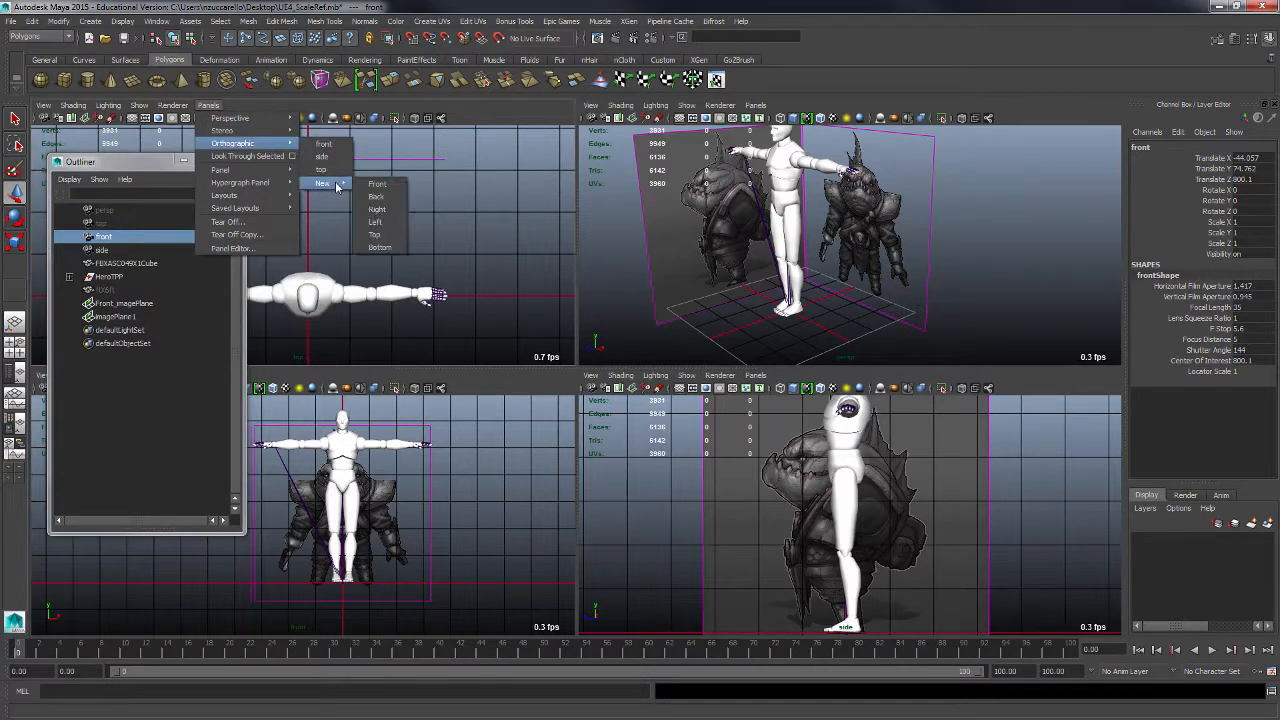
click(388, 197)
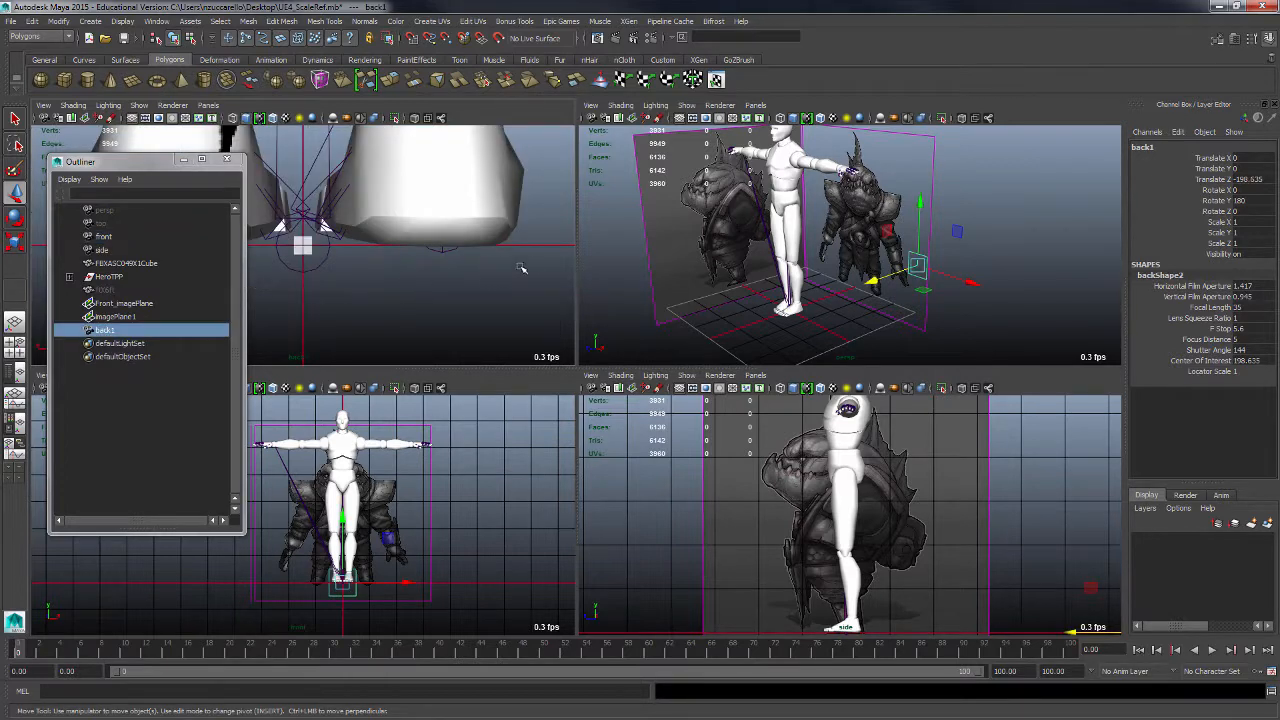
- Frame the whole pirate image plane and the mannequin's feet in the new back view
alt+right_drag(520, 268, 437, 243)
alt+middle_drag(443, 180, 474, 300)
alt+click(354, 214)
alt+right_drag(474, 300, 365, 195)
alt+middle_drag(350, 165, 337, 251)
alt+right_drag(337, 251, 334, 237)
alt+middle_drag(334, 237, 430, 254)
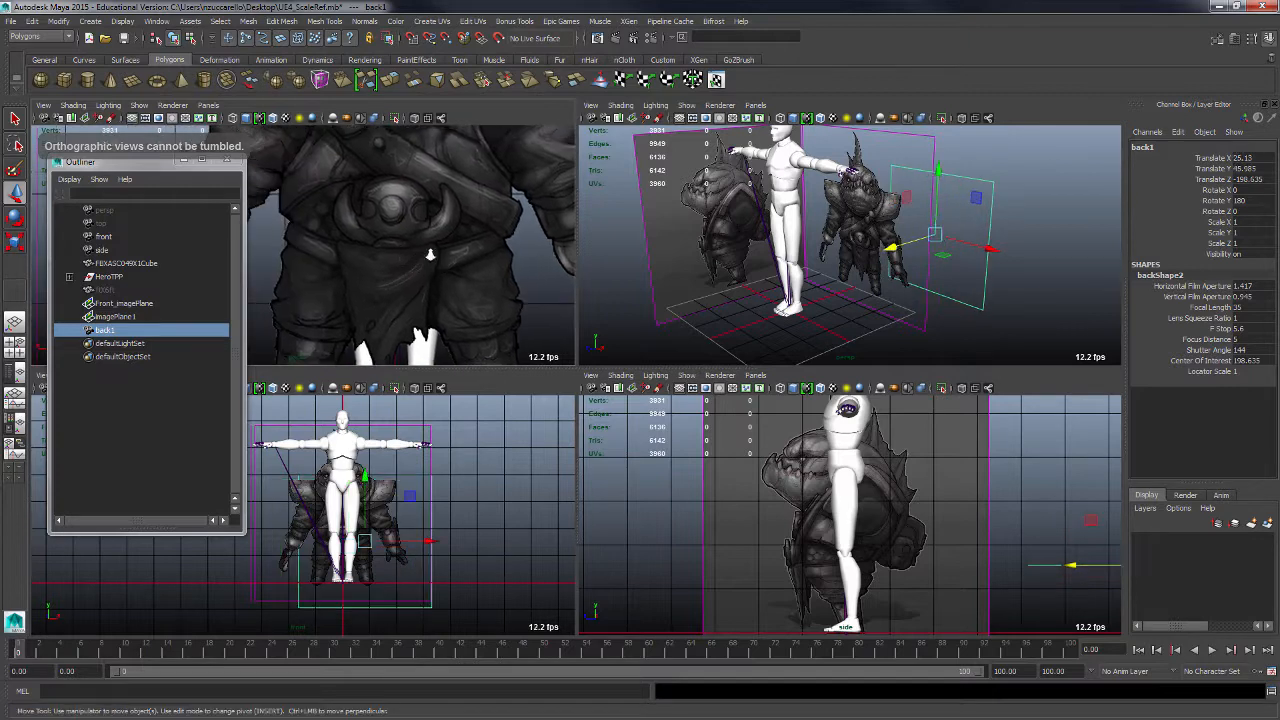
alt+right_drag(430, 254, 391, 251)
alt+middle_drag(391, 251, 388, 269)
alt+right_drag(388, 269, 366, 240)
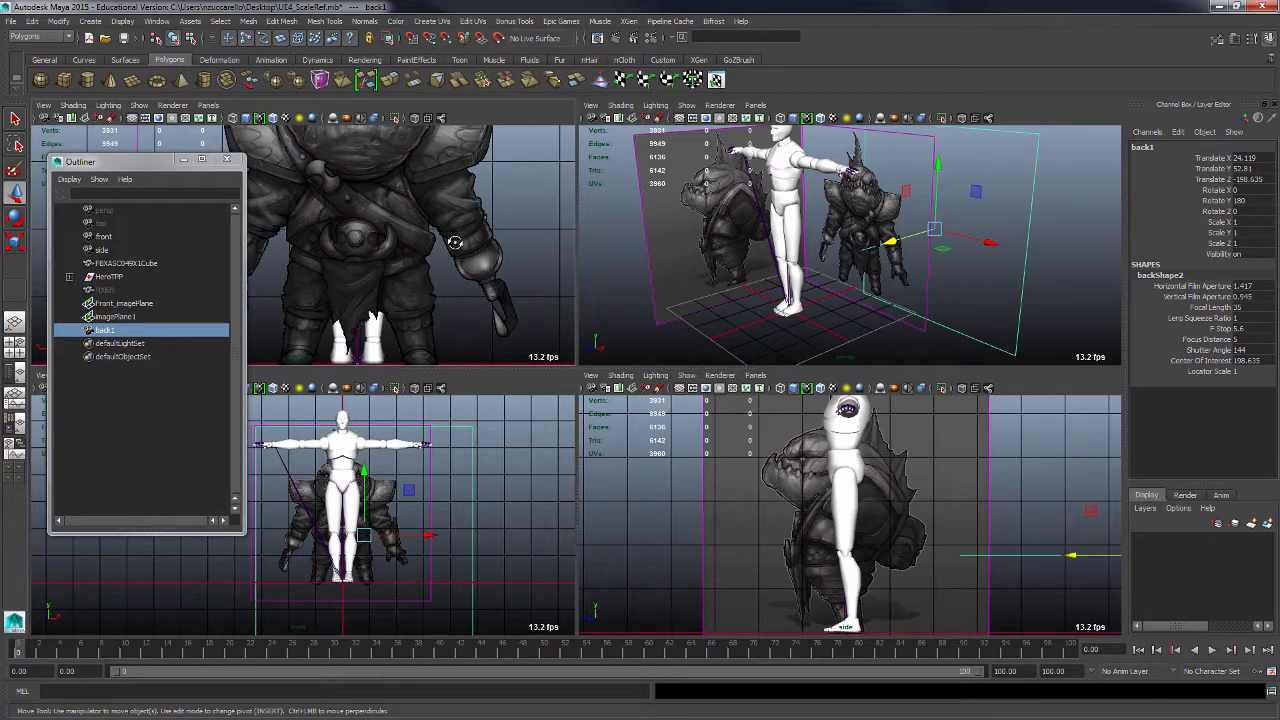
alt+right_drag(455, 243, 368, 225)
alt+middle_drag(368, 225, 408, 243)
alt+right_drag(493, 246, 424, 234)
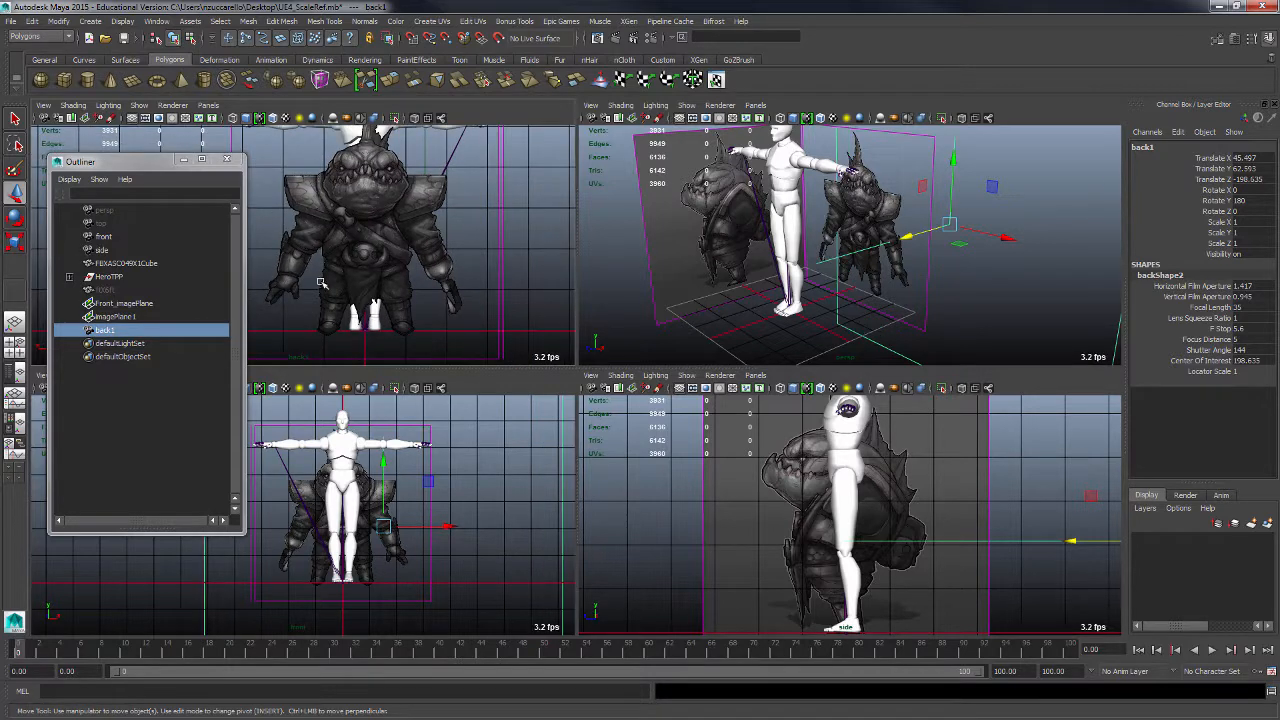
- Place the back1 camera directly below front in the Outliner and import Pirate_Back_MT.tga as an image plane in the back view
middle_drag(110, 335, 117, 262)
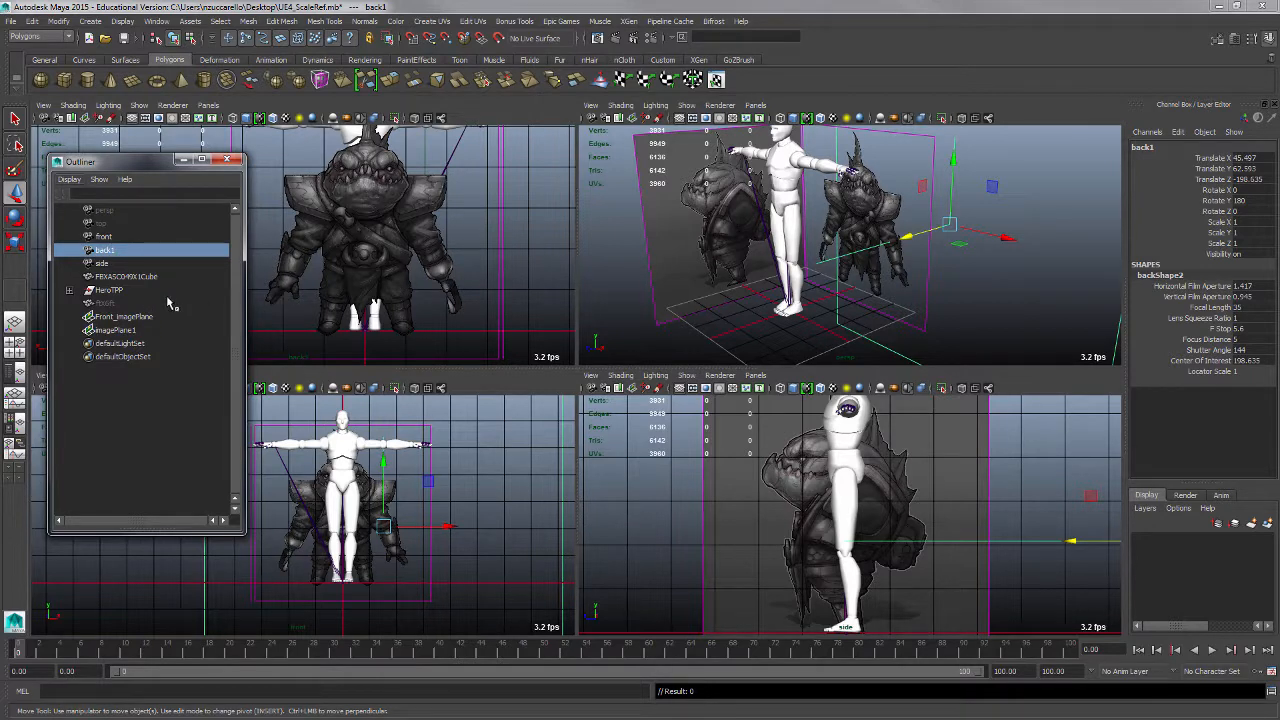
drag(100, 161, 93, 235)
click(44, 106)
mouse_move(118, 322)
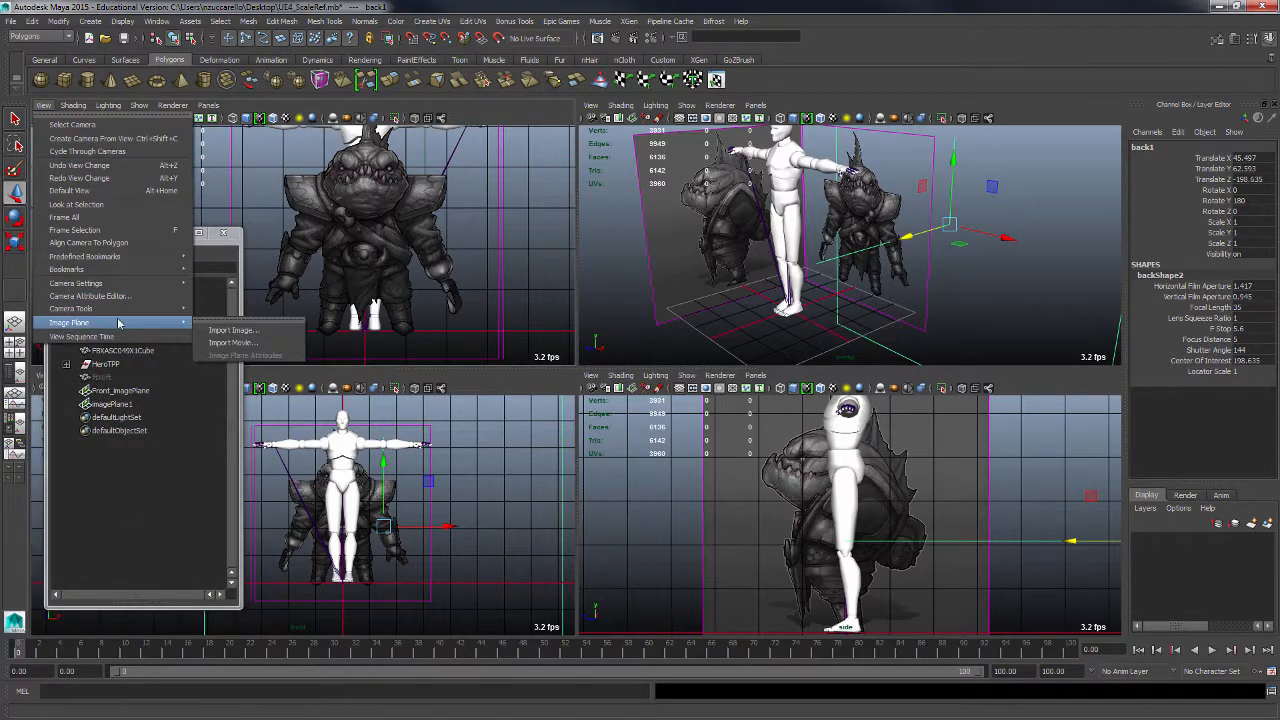
click(262, 334)
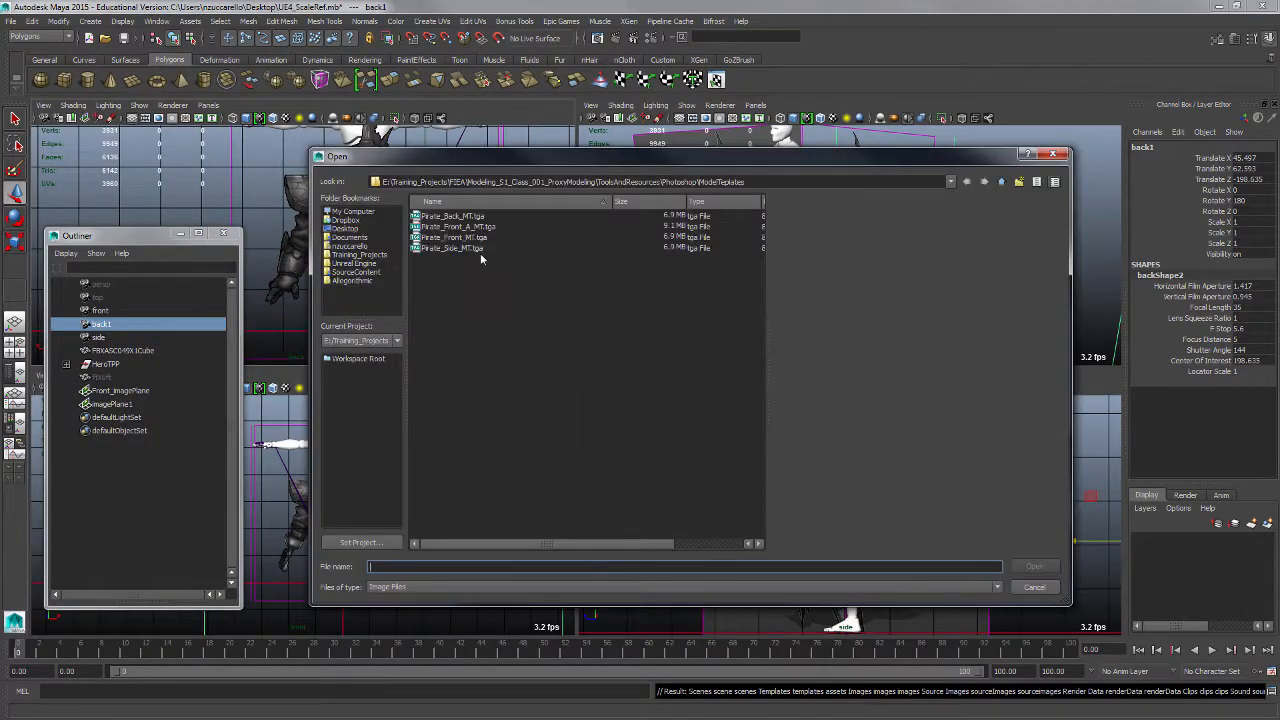
click(465, 218)
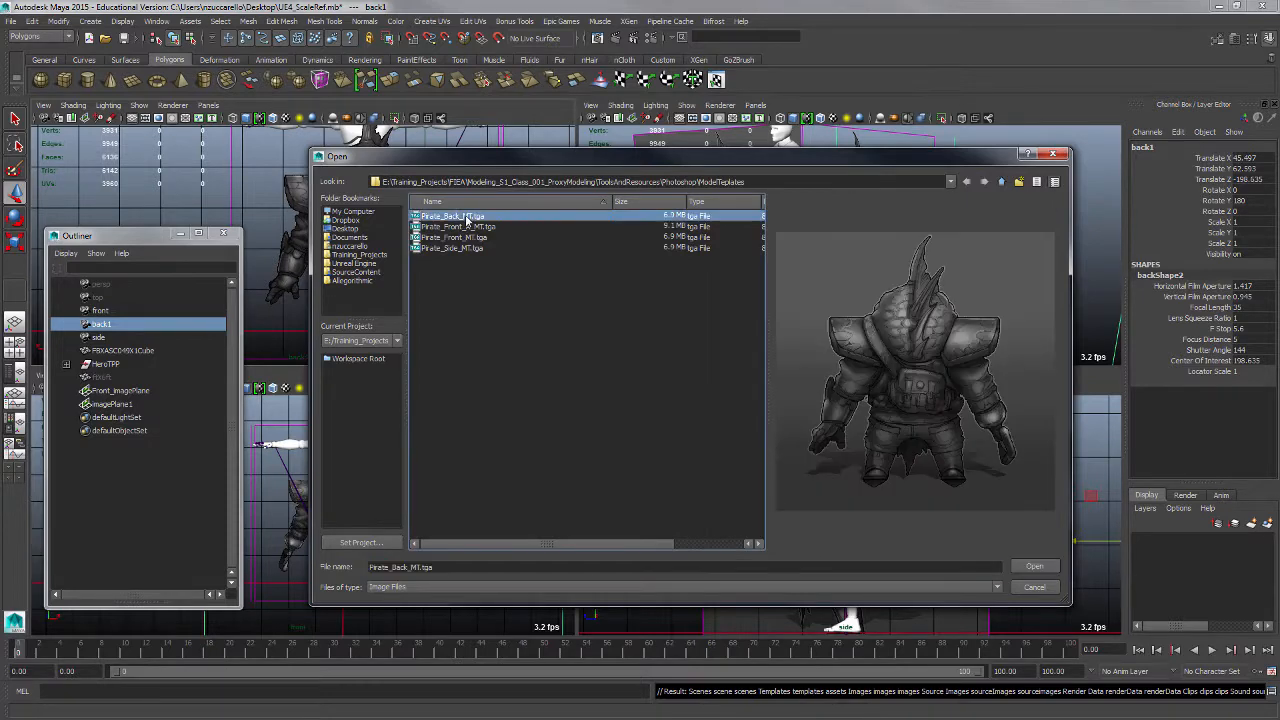
click(1038, 568)
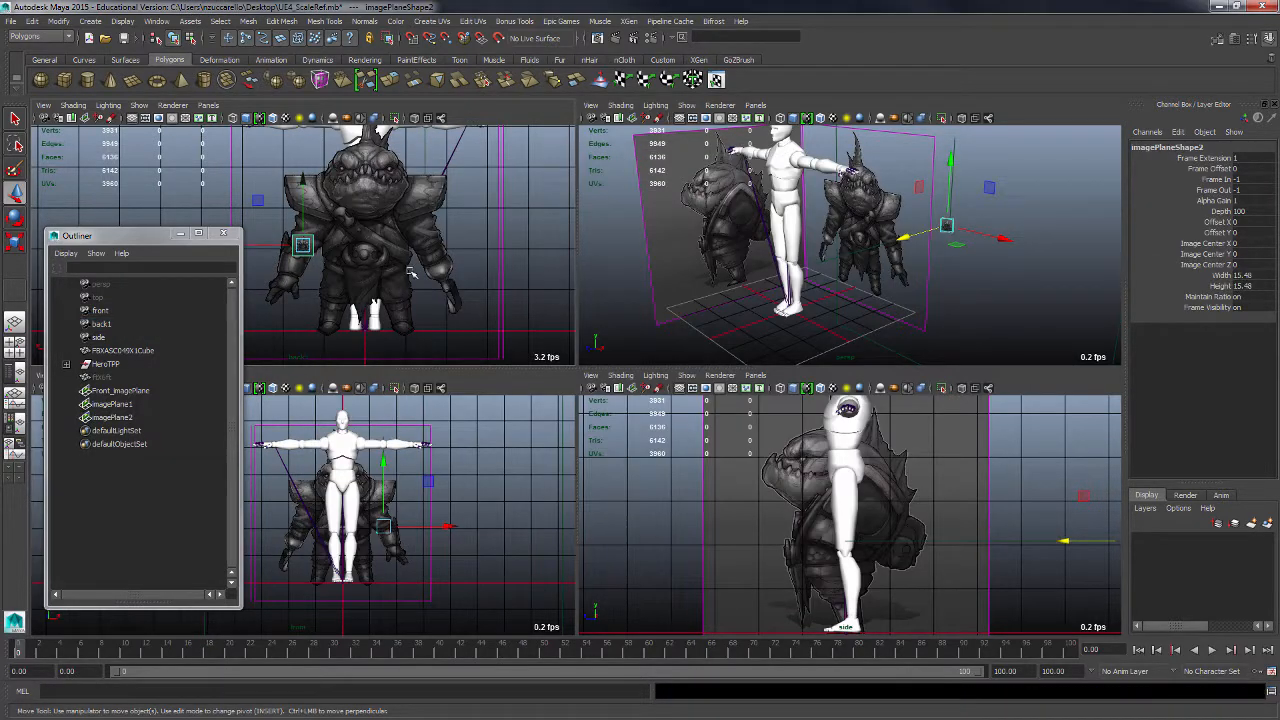
- Move the back image plane, imagePlane2, in front of the mannequin to about Z 133 and scale it uniformly to about 11.18
alt+middle_drag(508, 283, 529, 286)
alt+right_drag(529, 286, 471, 274)
alt+click(471, 274)
alt+middle_drag(505, 291, 524, 293)
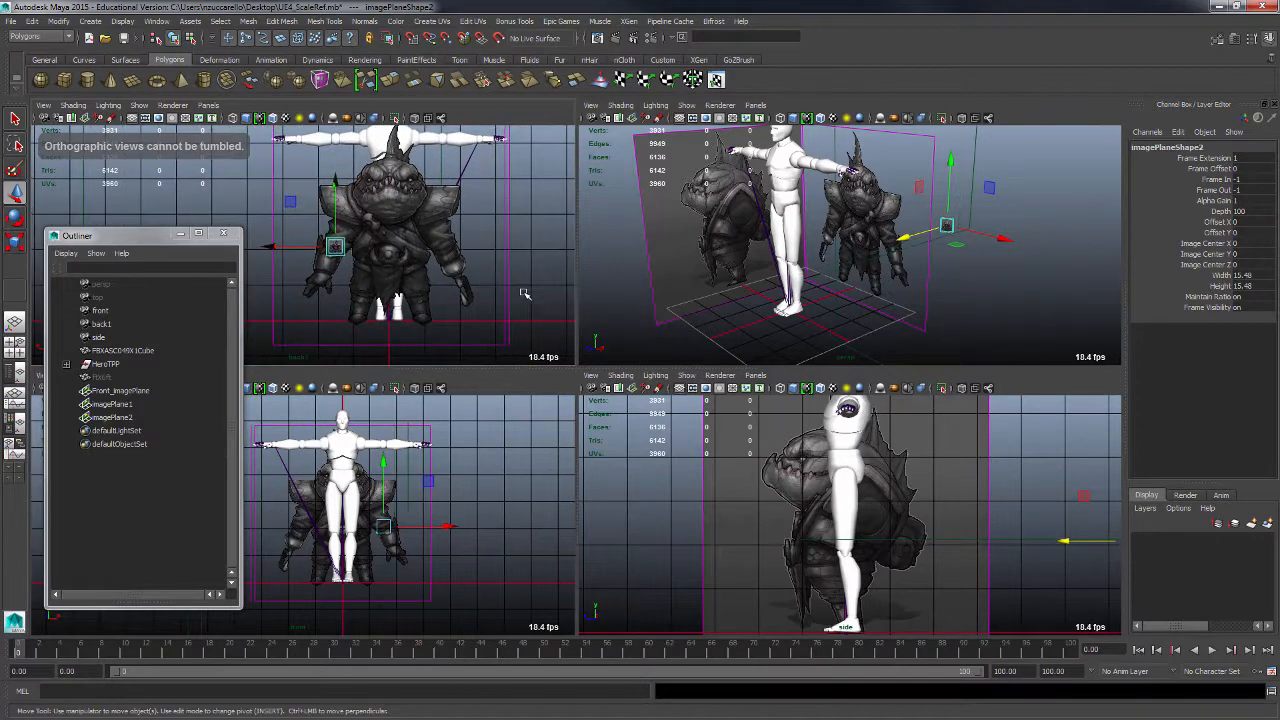
alt+drag(888, 272, 943, 306)
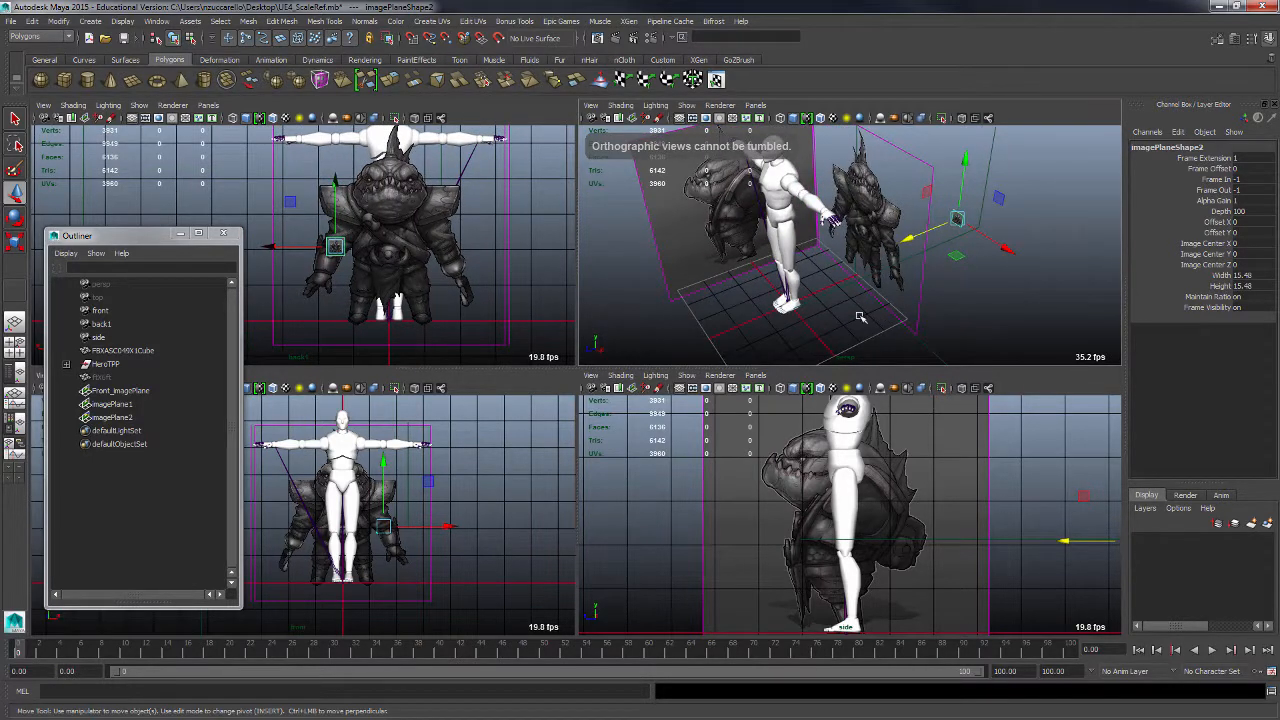
click(1031, 300)
click(728, 318)
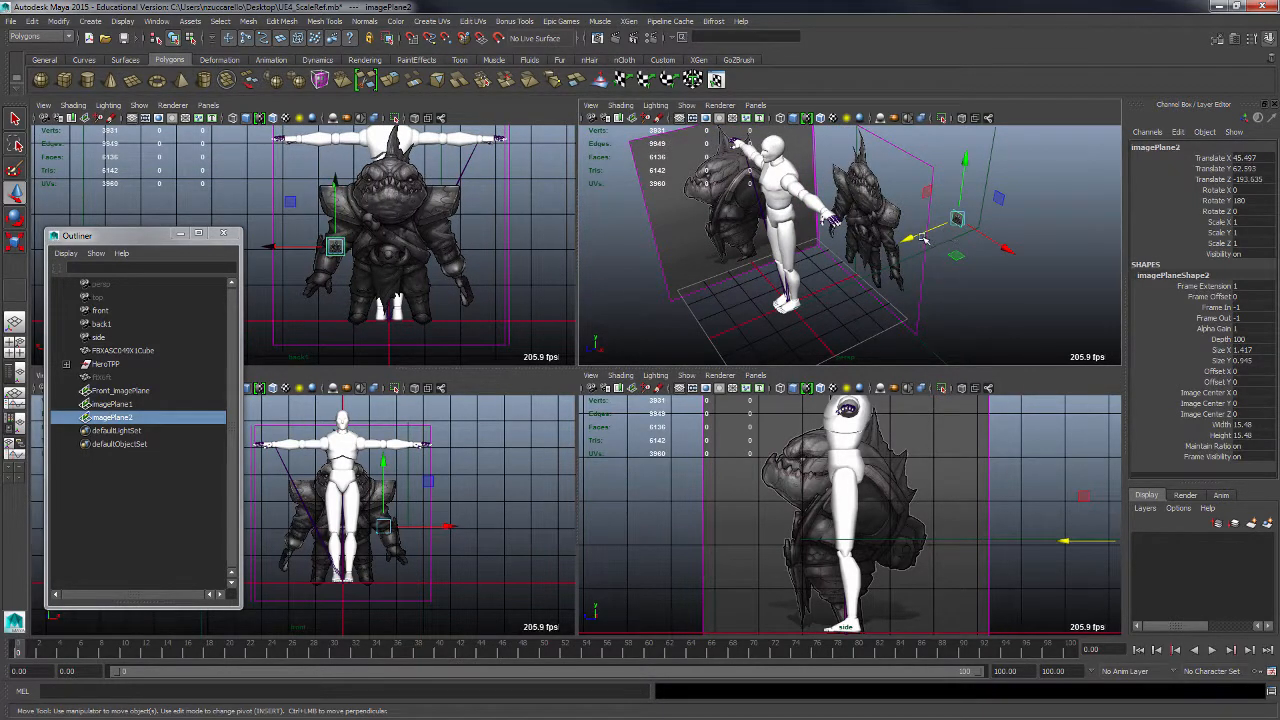
drag(728, 318, 904, 339)
key(r)
alt+right_drag(937, 306, 883, 312)
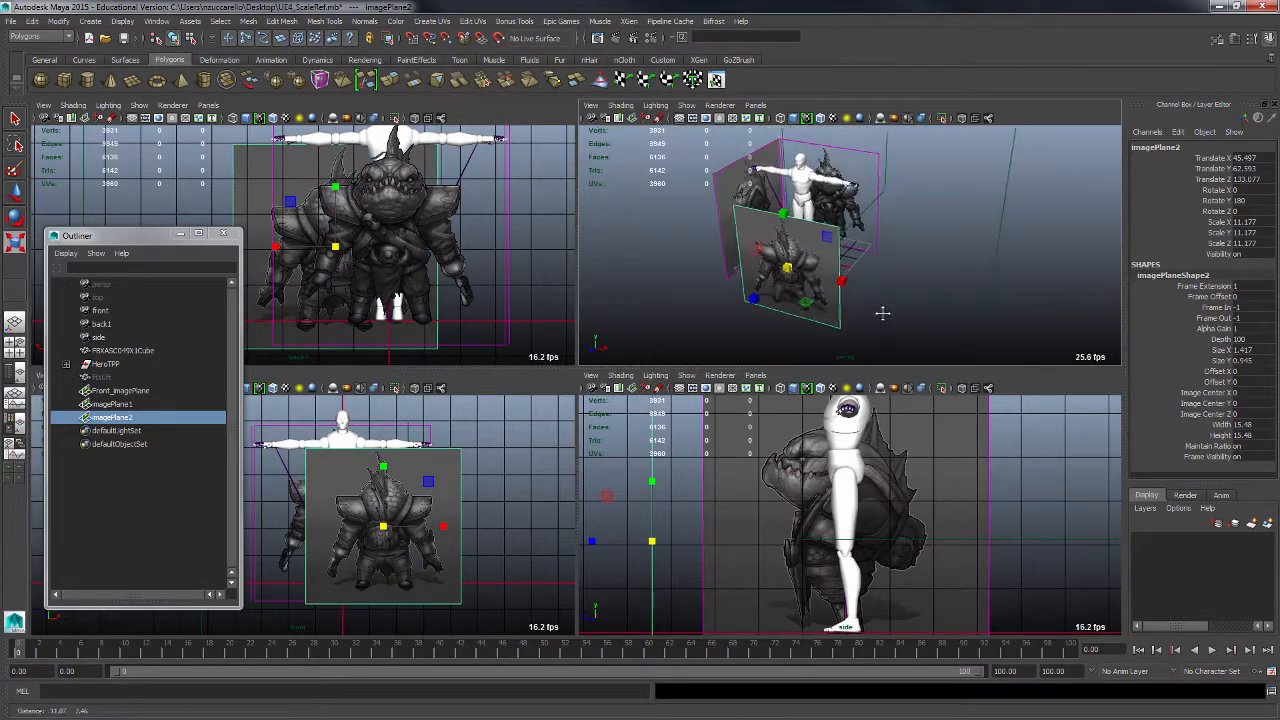
mouse_move(883, 312)
alt+mouse_down()
mouse_move(846, 294)
mouse_move(886, 326)
alt+mouse_up()
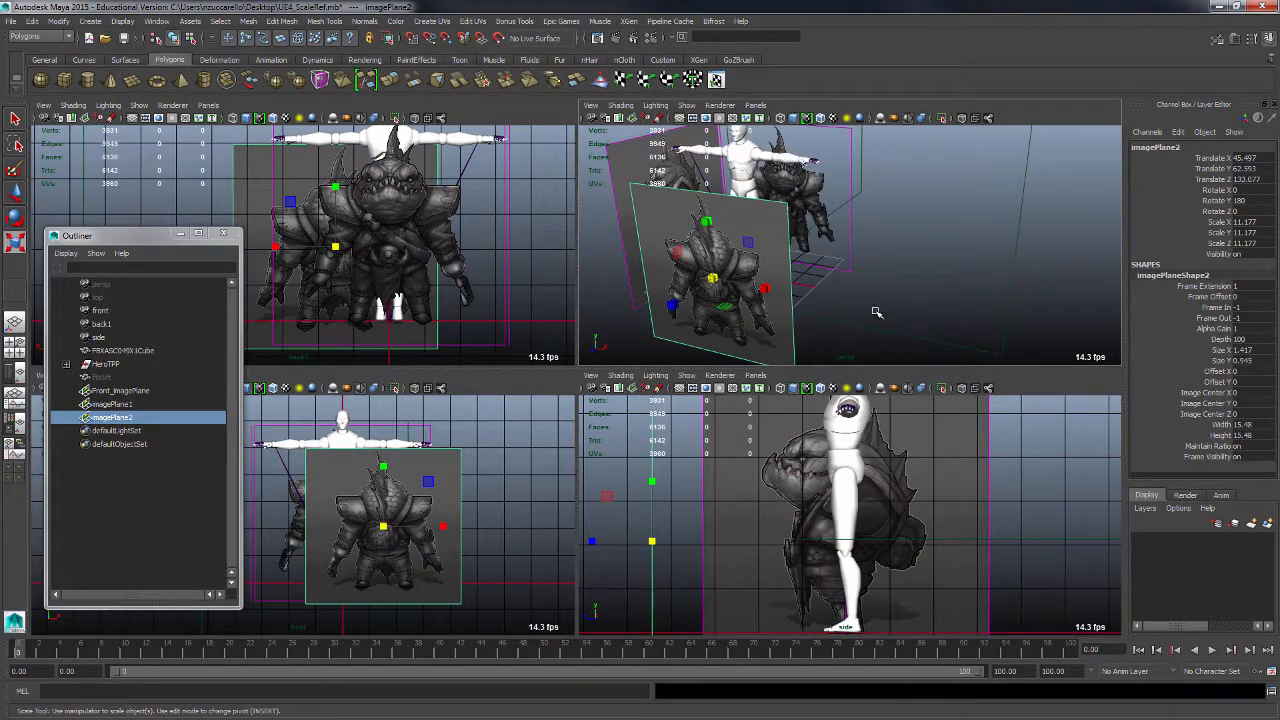
- Set the X, Y and Z scale of imagePlane2 to 12.63 to match Front_imagePlane
click(850, 167)
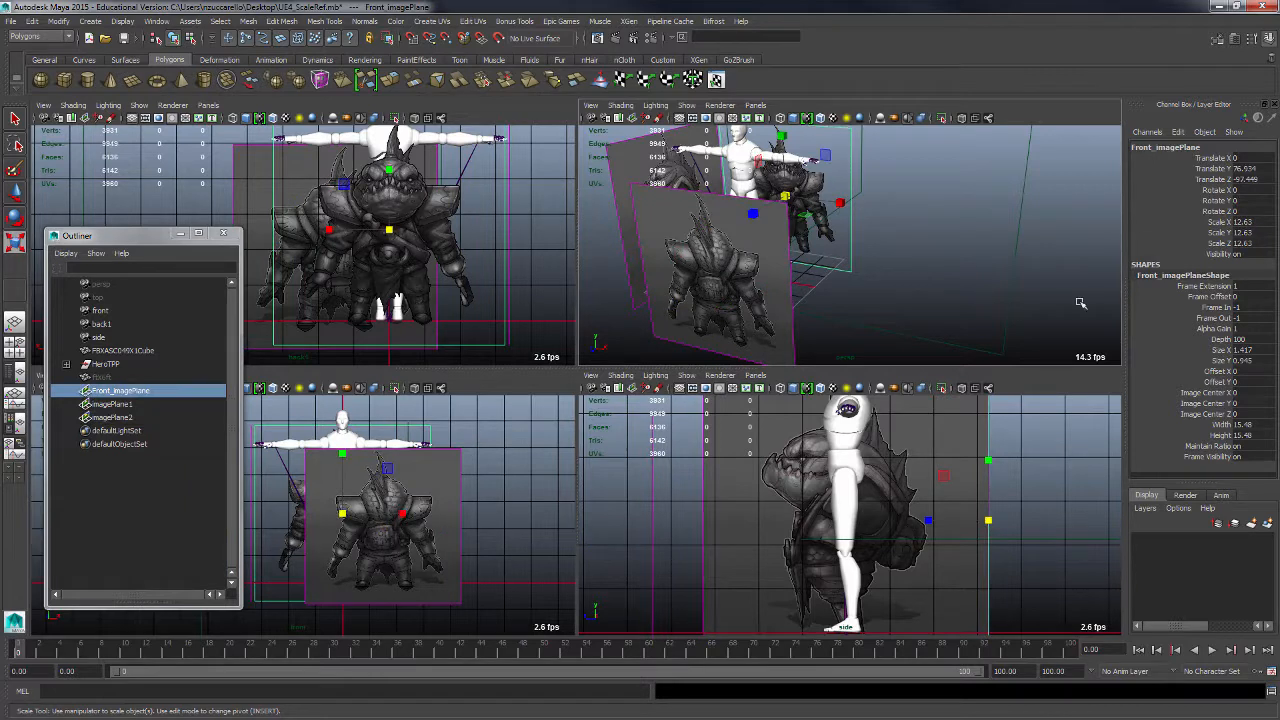
click(1252, 222)
click(792, 309)
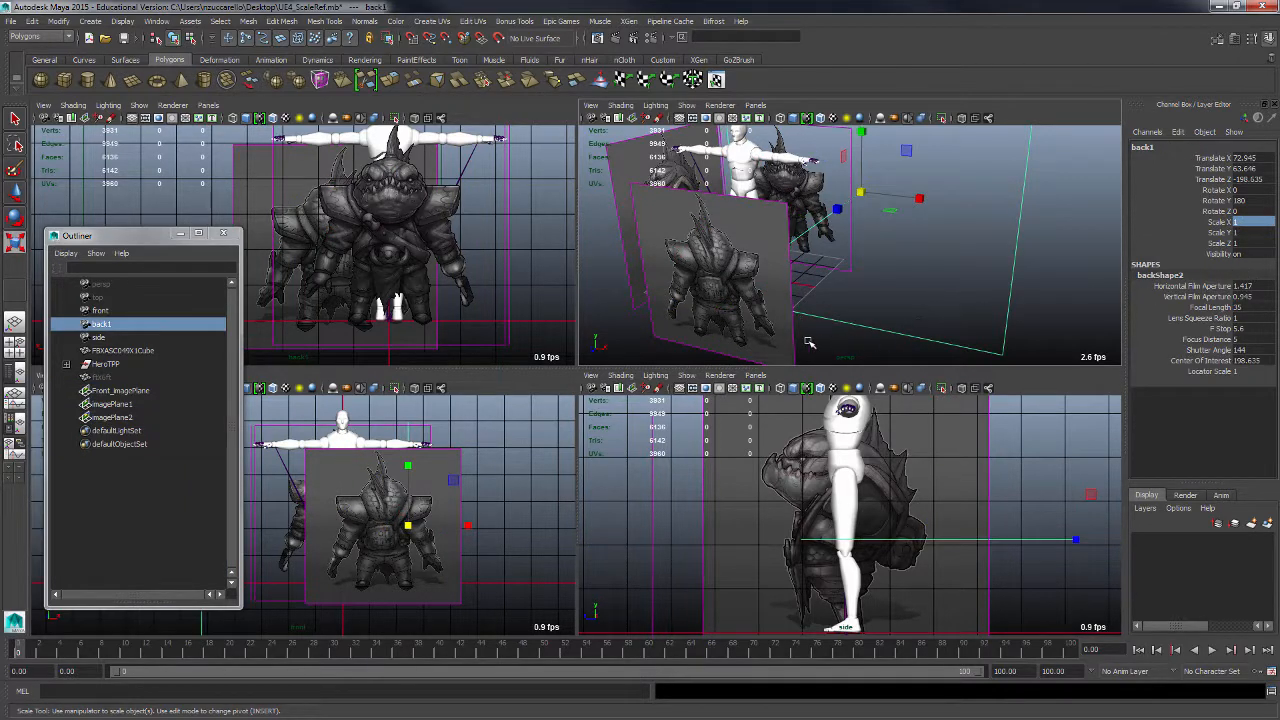
click(793, 339)
click(1257, 226)
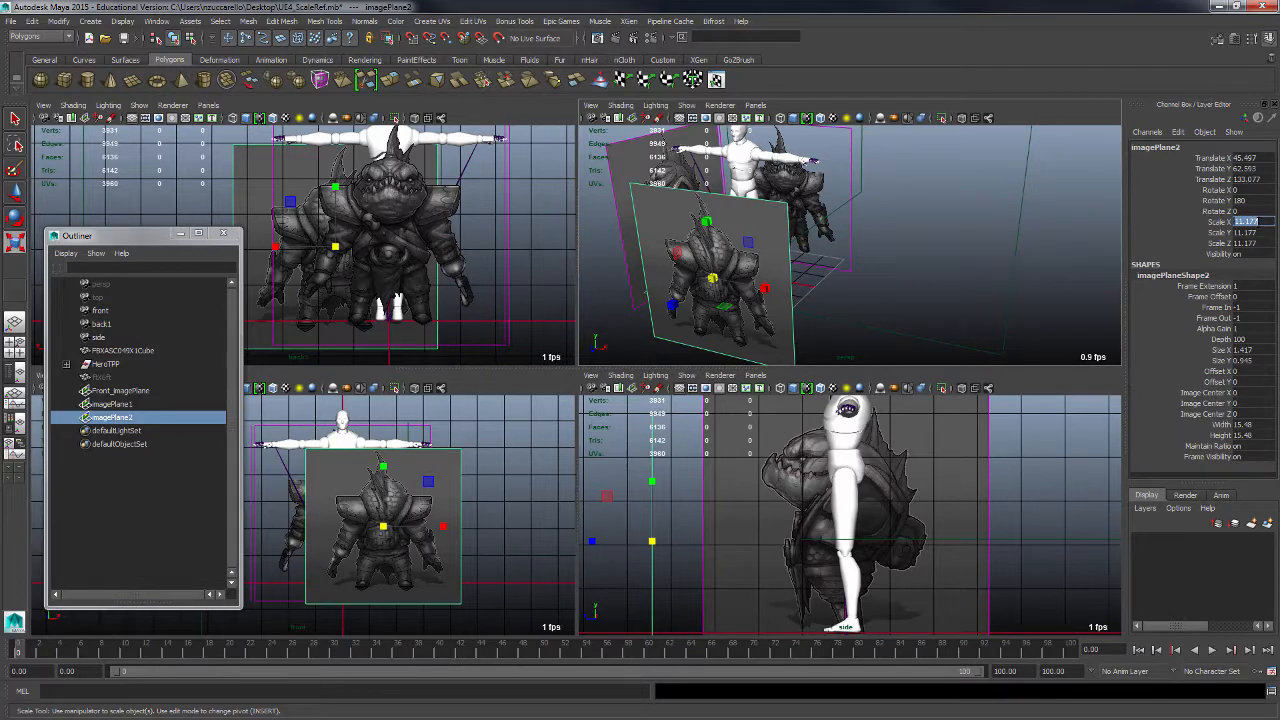
shift+click(1262, 243)
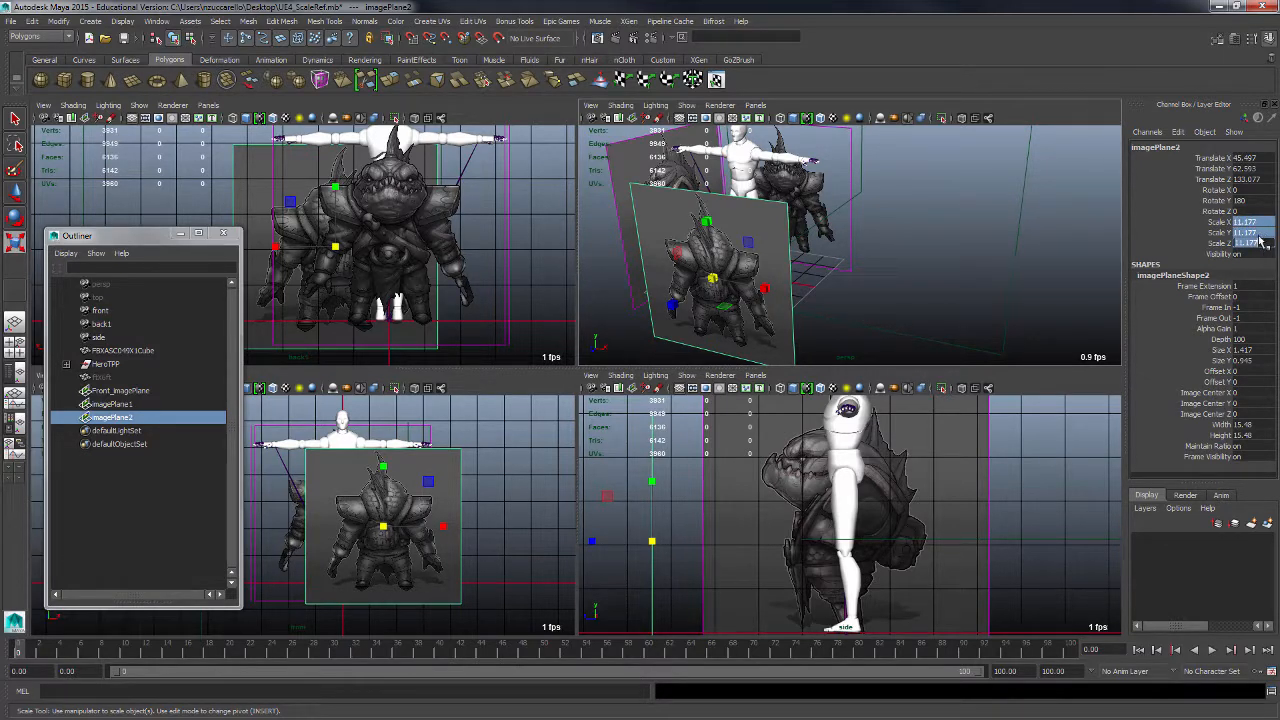
text(12.63)
key(Return)
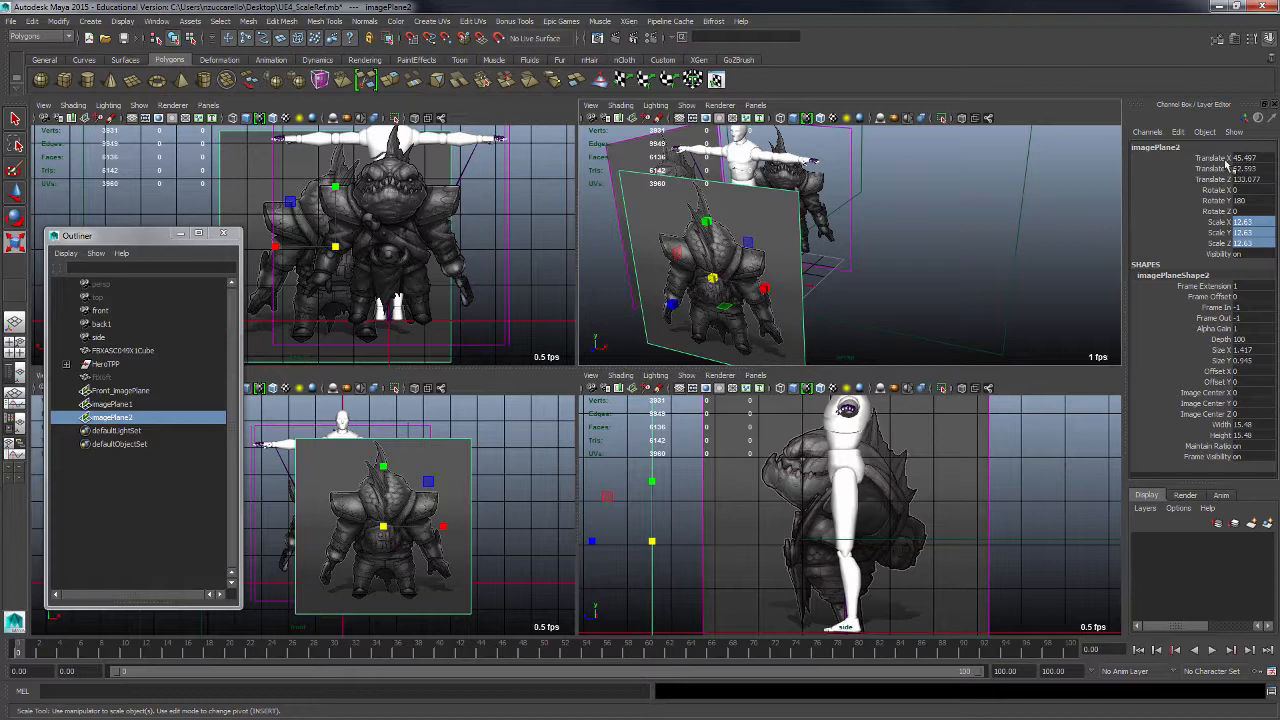
- Centre the back image plane horizontally by setting its Translate X to 0
alt+drag(820, 250, 717, 318)
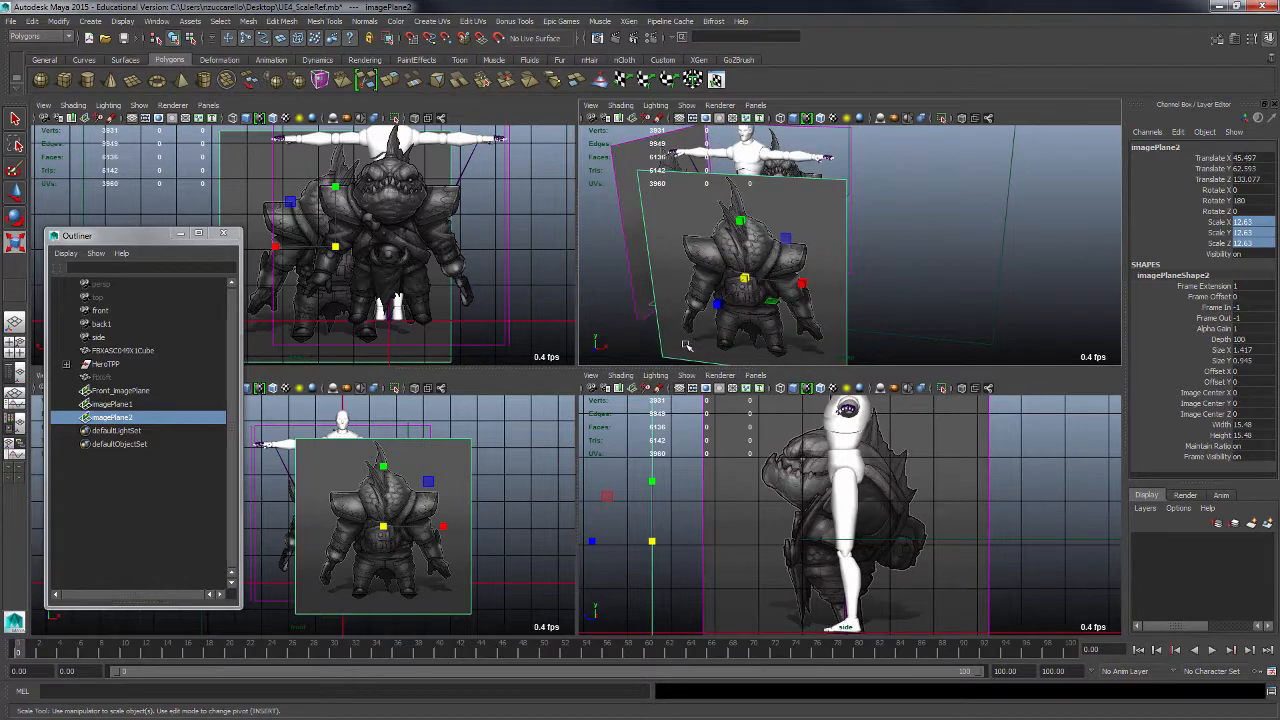
double_click(1255, 158)
text(0)
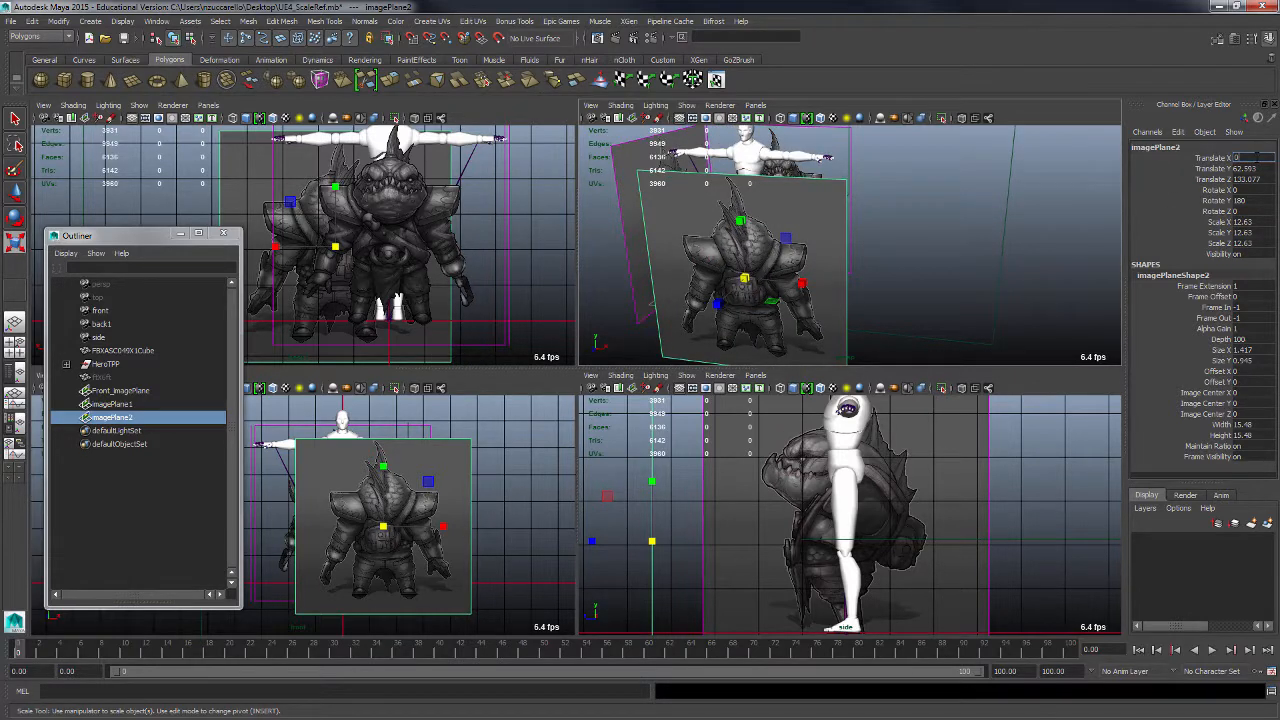
key(Return)
- Move the back image plane along Z toward the mannequin to about 98.3, in line with the side image plane's edge
alt+drag(981, 243, 822, 284)
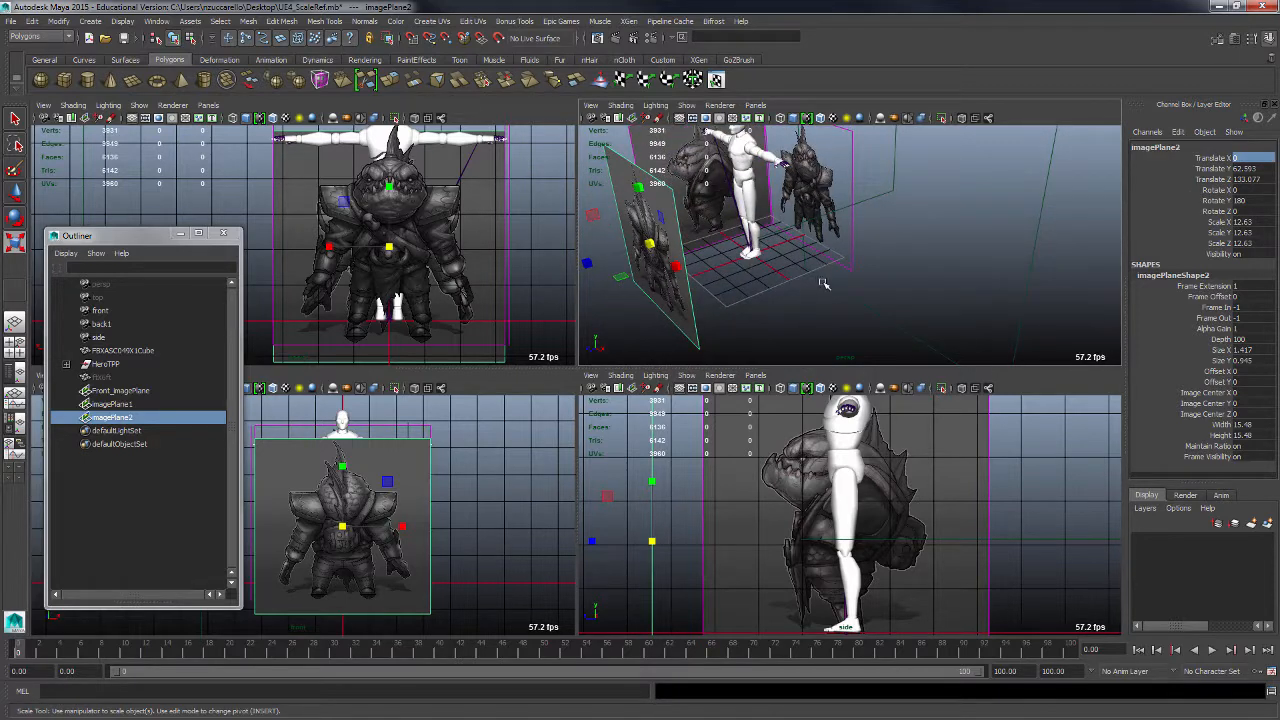
key(w)
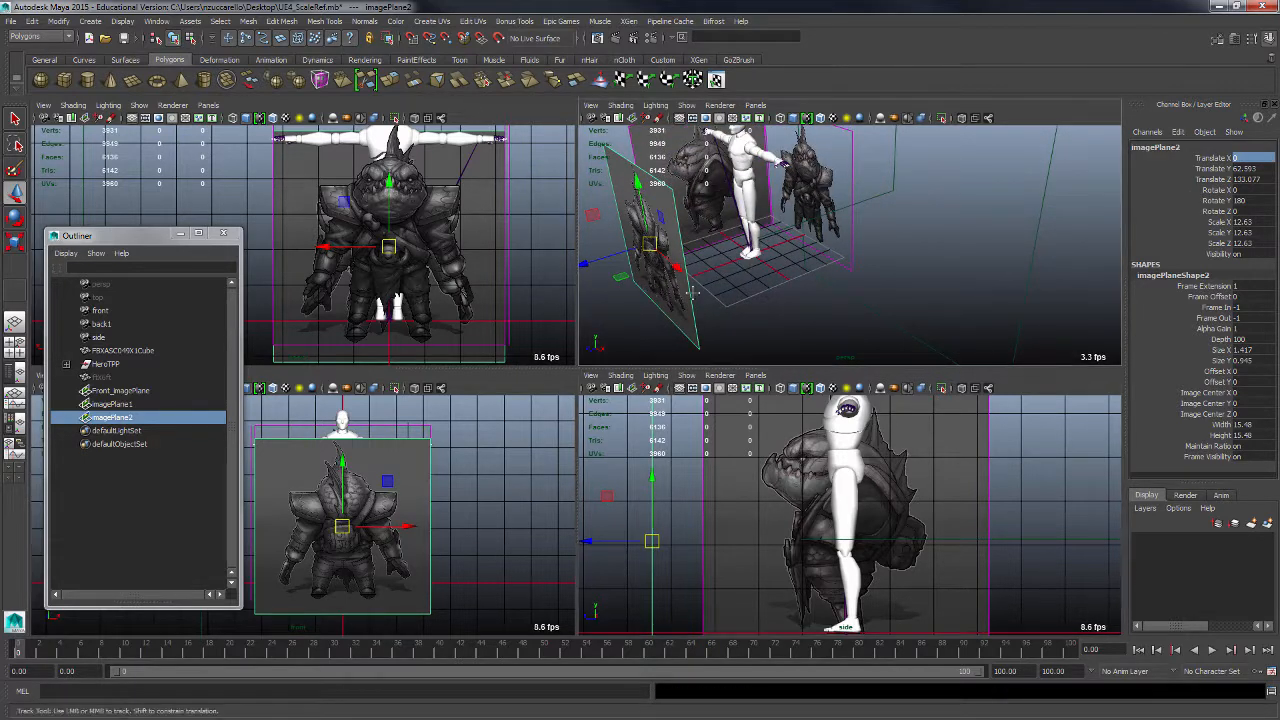
alt+middle_drag(634, 286, 706, 293)
drag(613, 541, 655, 541)
alt+middle_drag(812, 297, 803, 326)
- Copy the Translate Y value 76.934 from Front_imagePlane to imagePlane2 so both planes sit at the same height
click(897, 155)
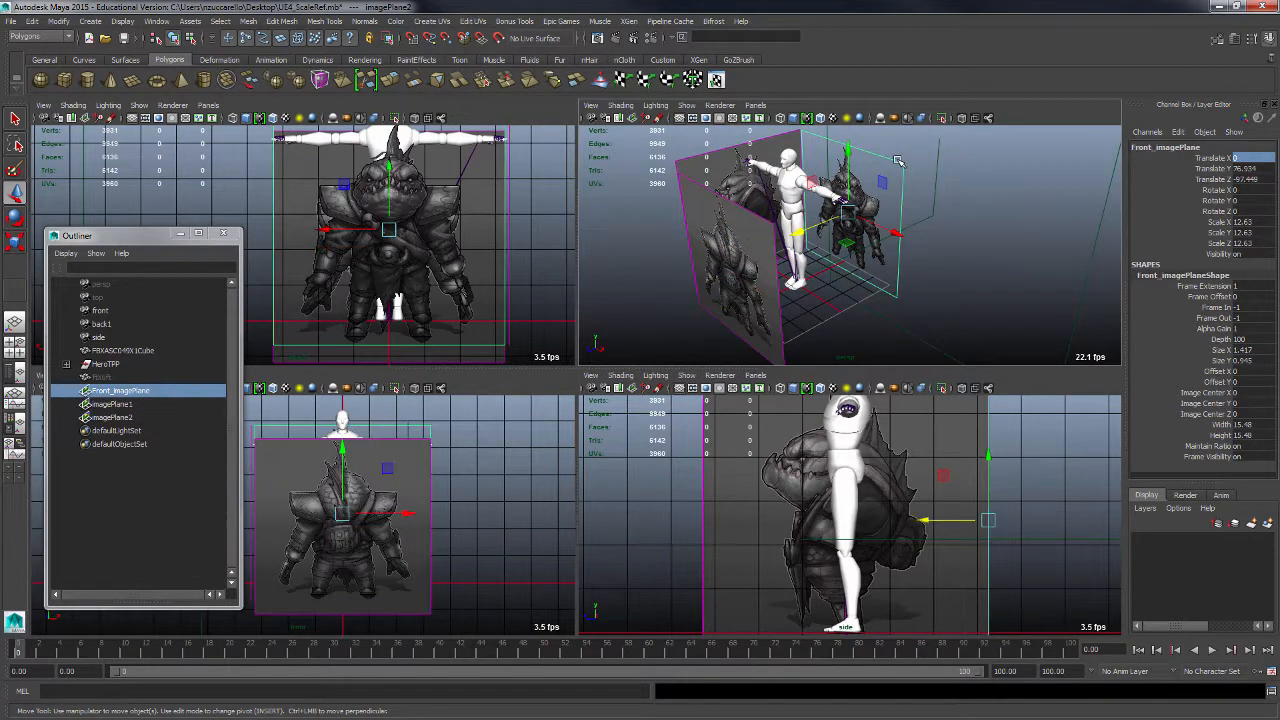
double_click(1246, 169)
key(ctrl+c)
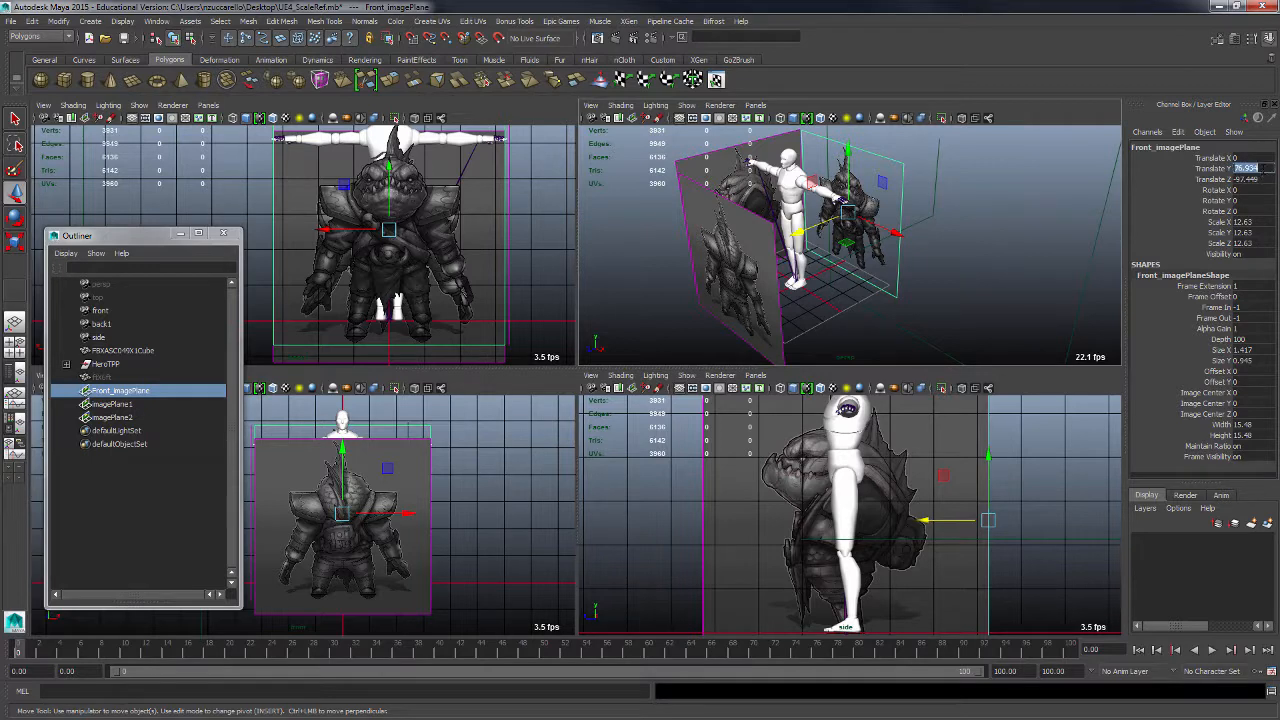
click(759, 225)
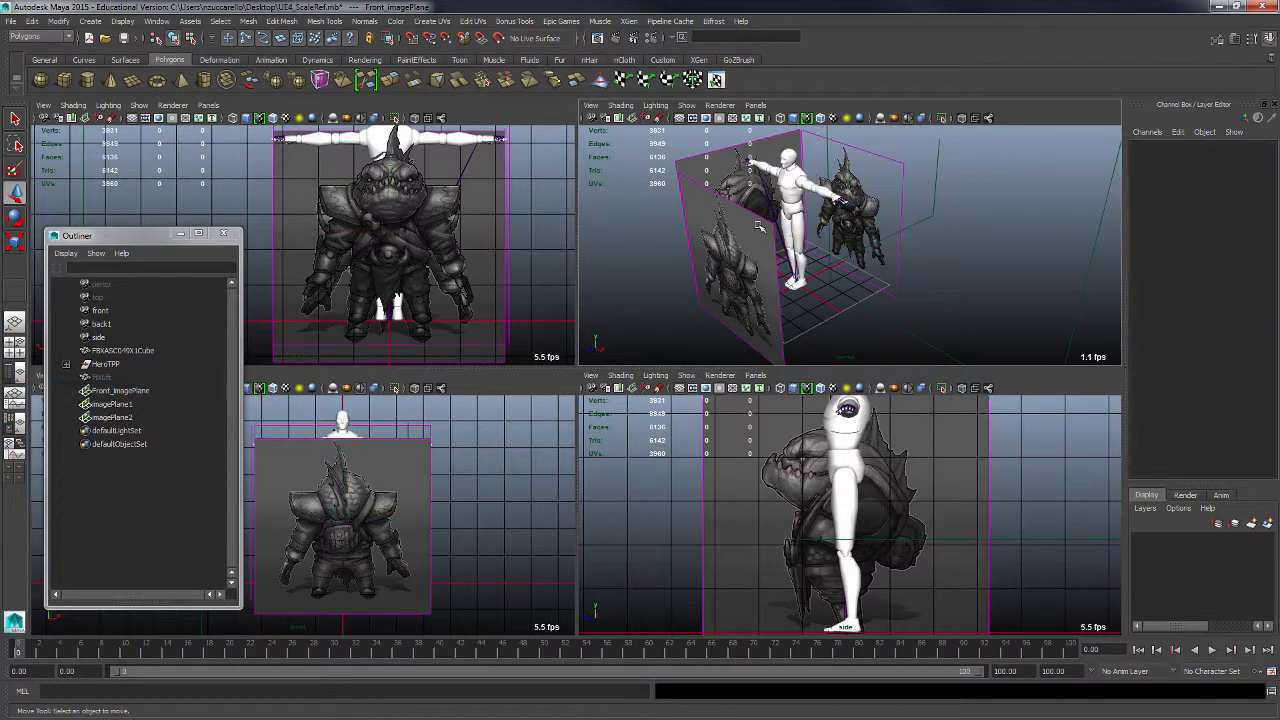
click(781, 338)
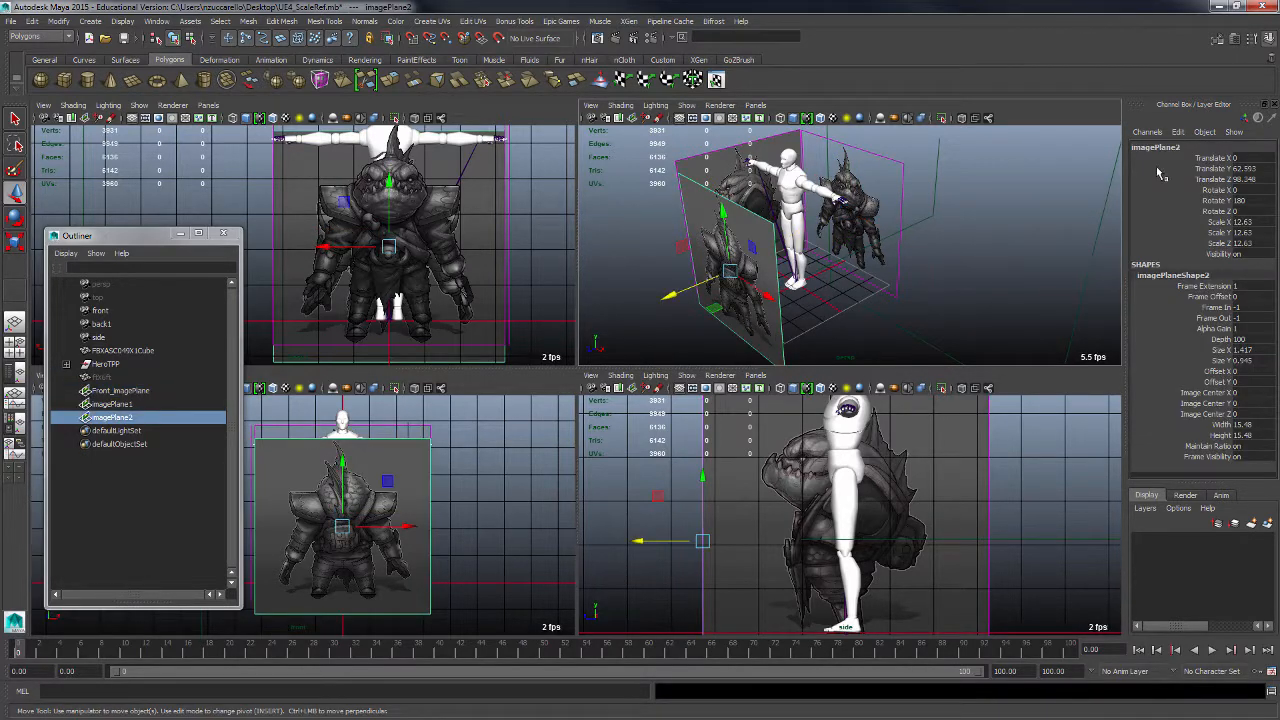
double_click(1250, 169)
key(ctrl+v)
key(Return)
click(980, 230)
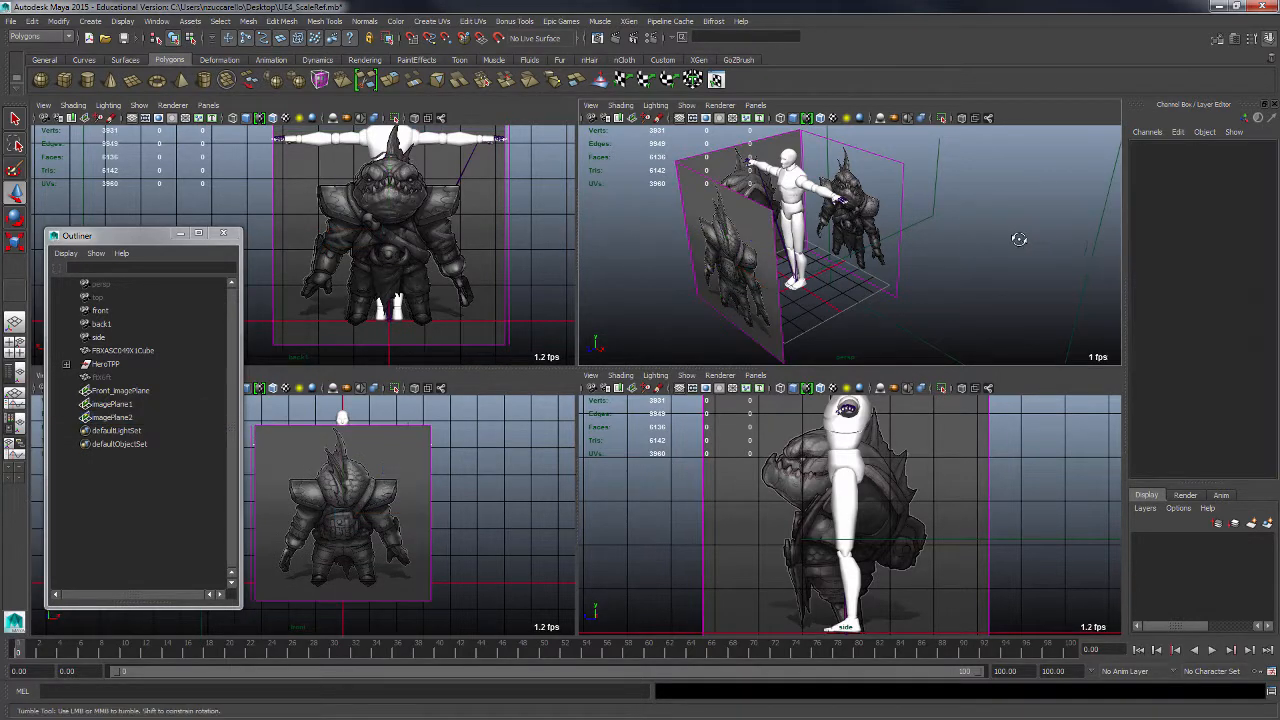
alt+drag(1014, 237, 972, 255)
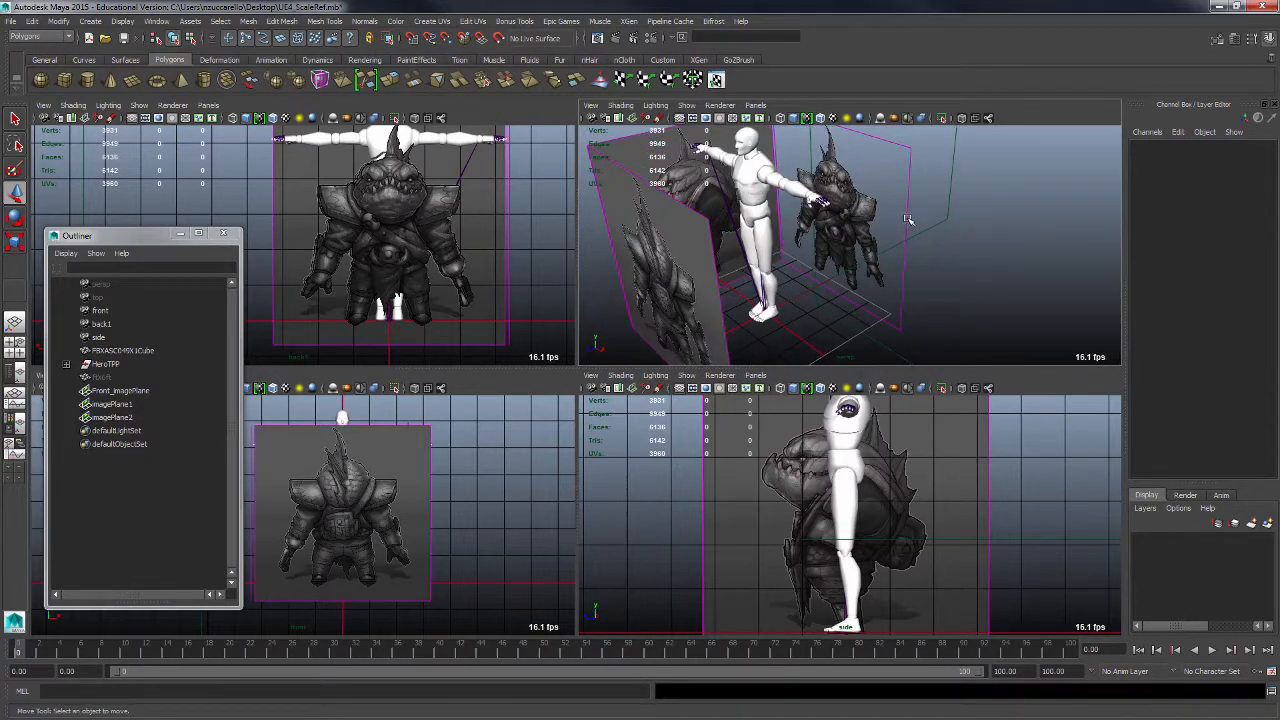
- Rename imagePlane1 in the Outliner as Side_imagePlane
click(910, 182)
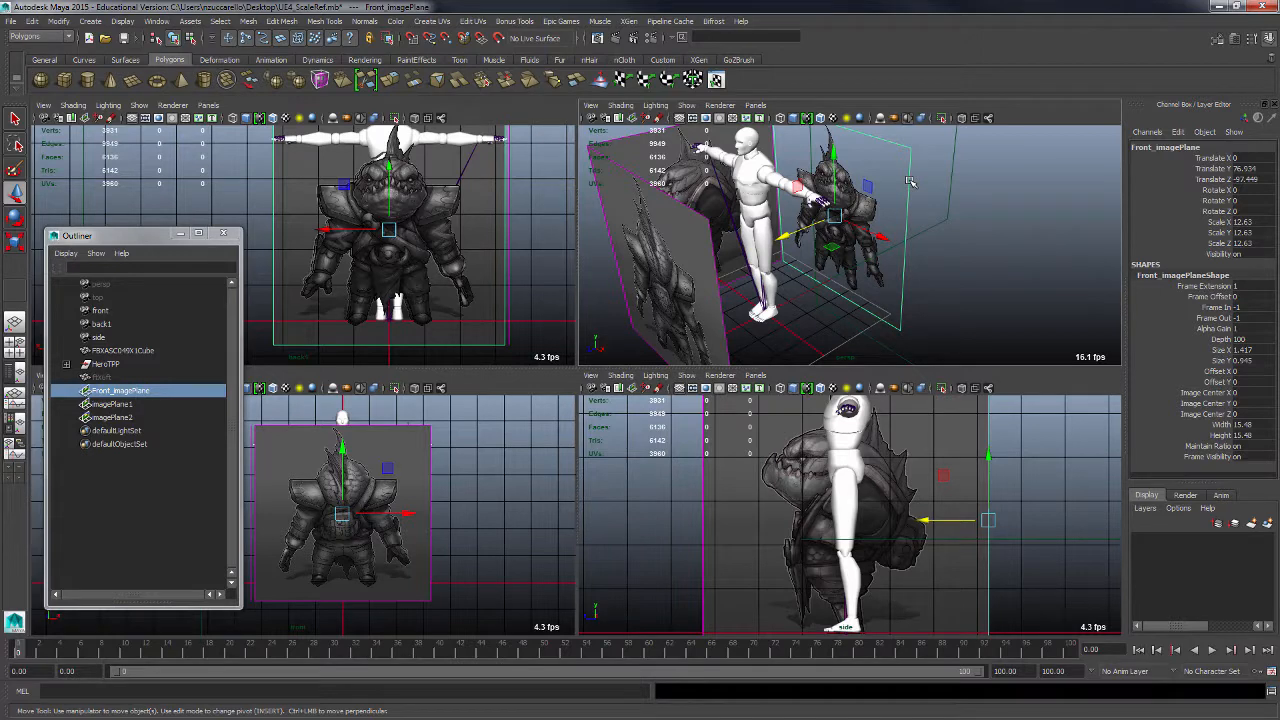
click(115, 404)
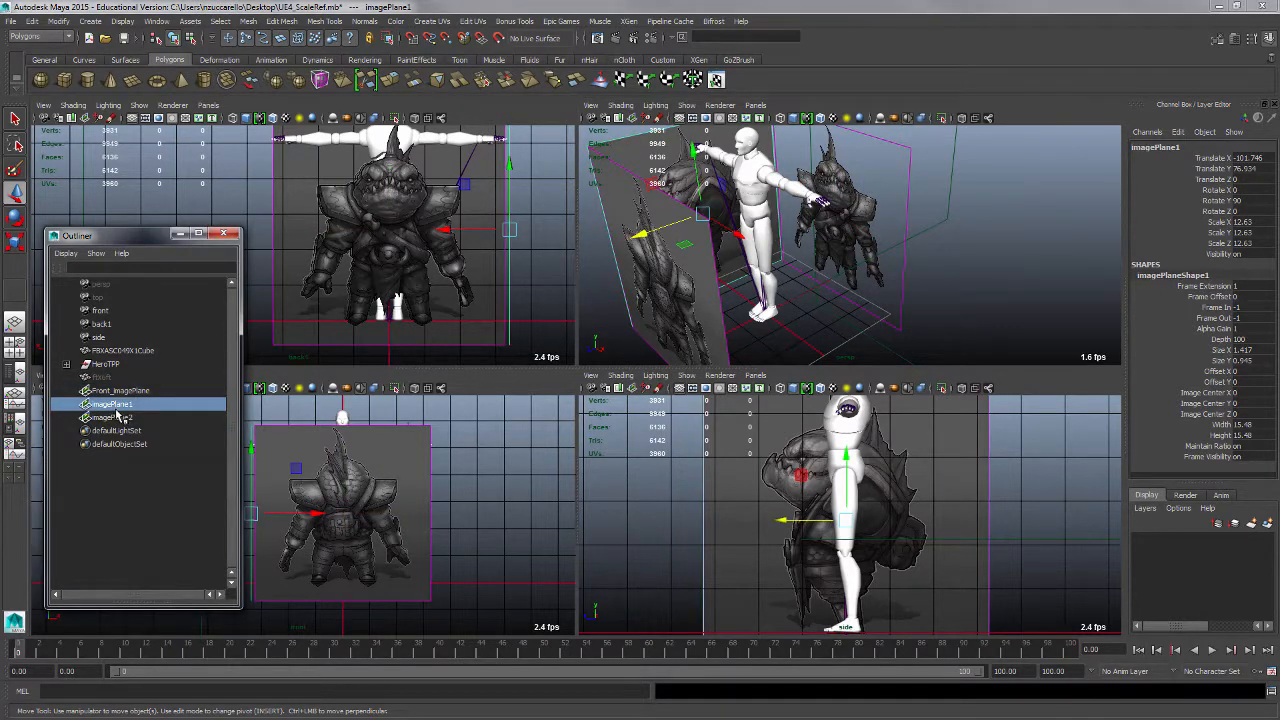
double_click(114, 404)
click(96, 404)
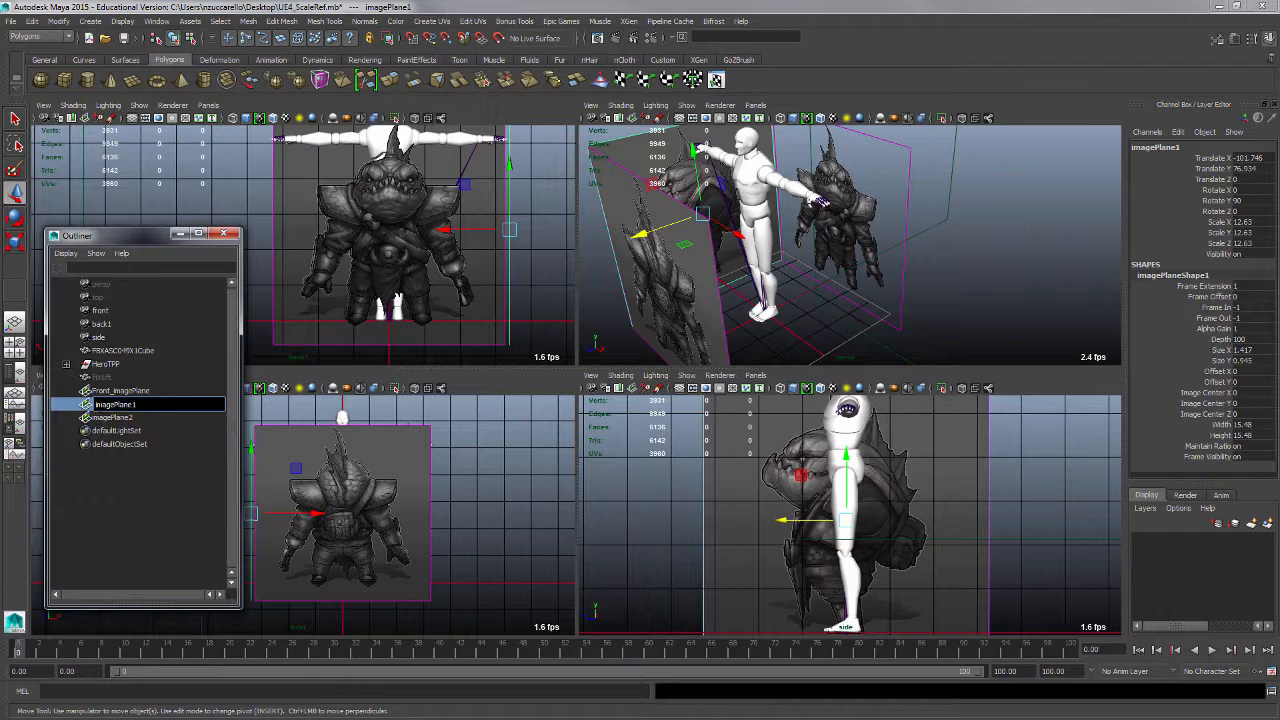
text(ide_)
key(Return)
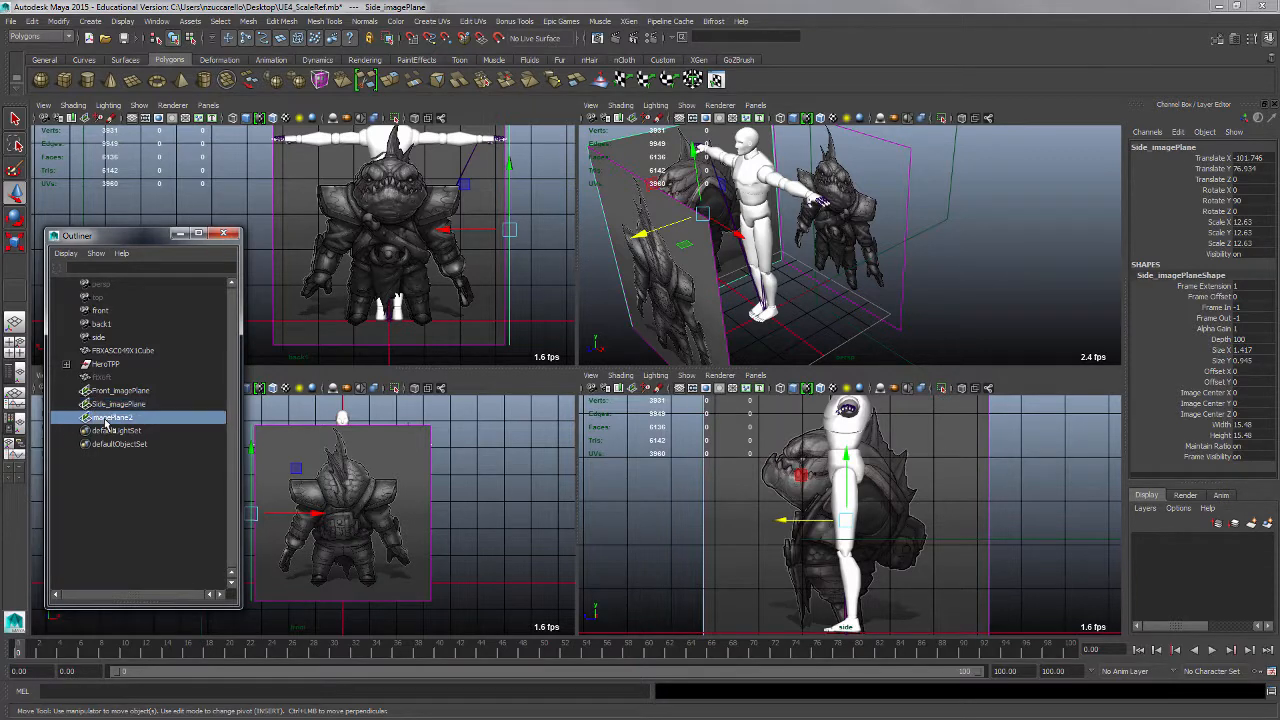
- Rename imagePlane2 in the Outliner as Back_imagePlane and clear the selection
click(115, 418)
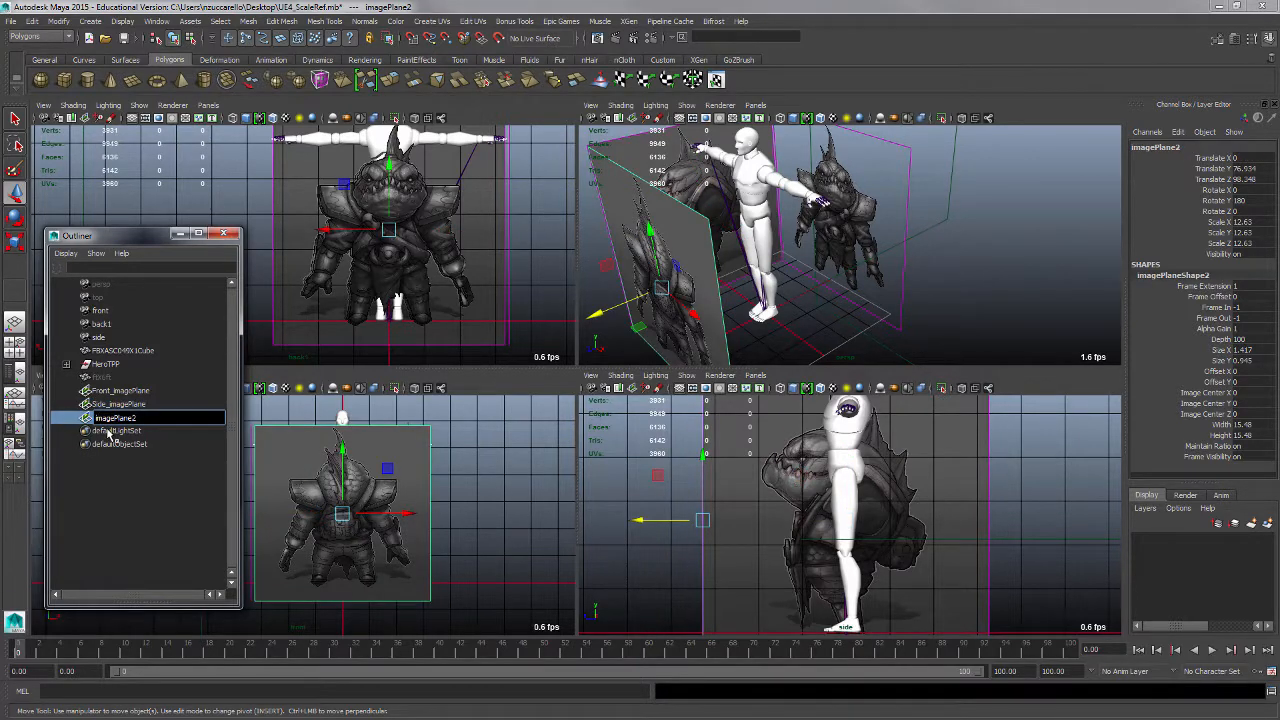
text(Back_)
key(BackSpace)
key(Return)
click(133, 460)
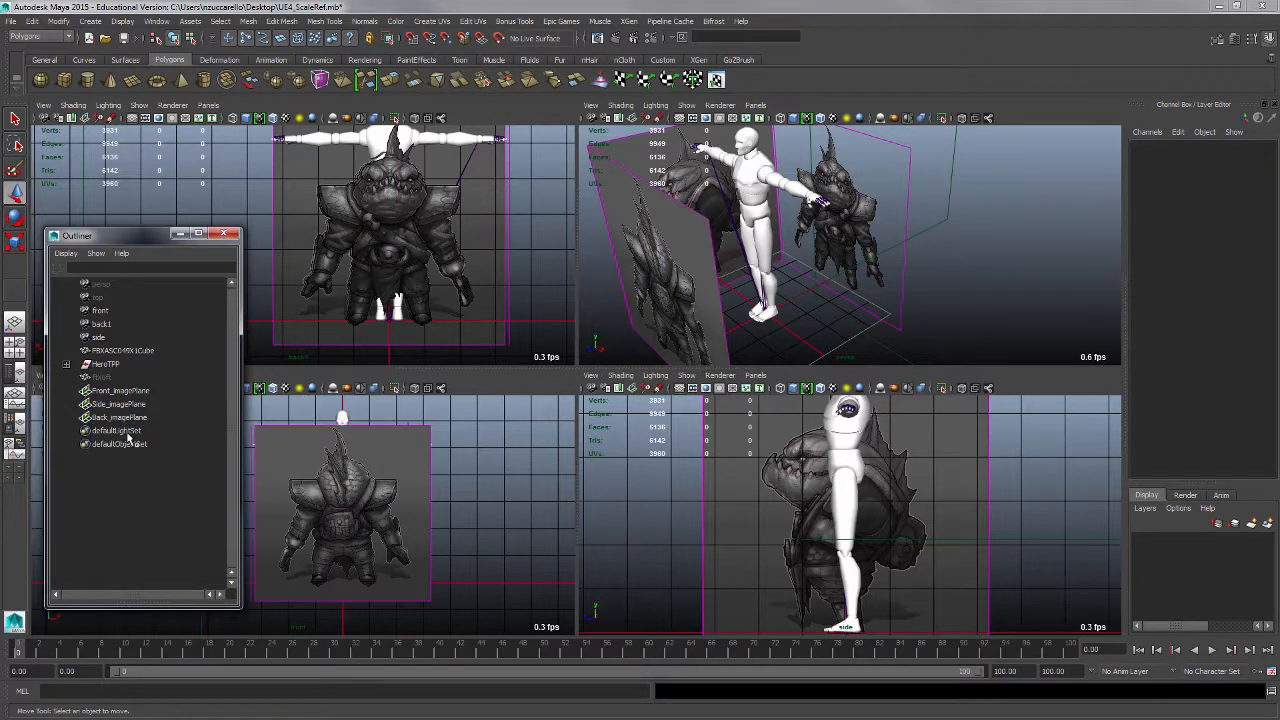
- Group the front, side and back image planes and name the group IagePlane
drag(120, 417, 140, 392)
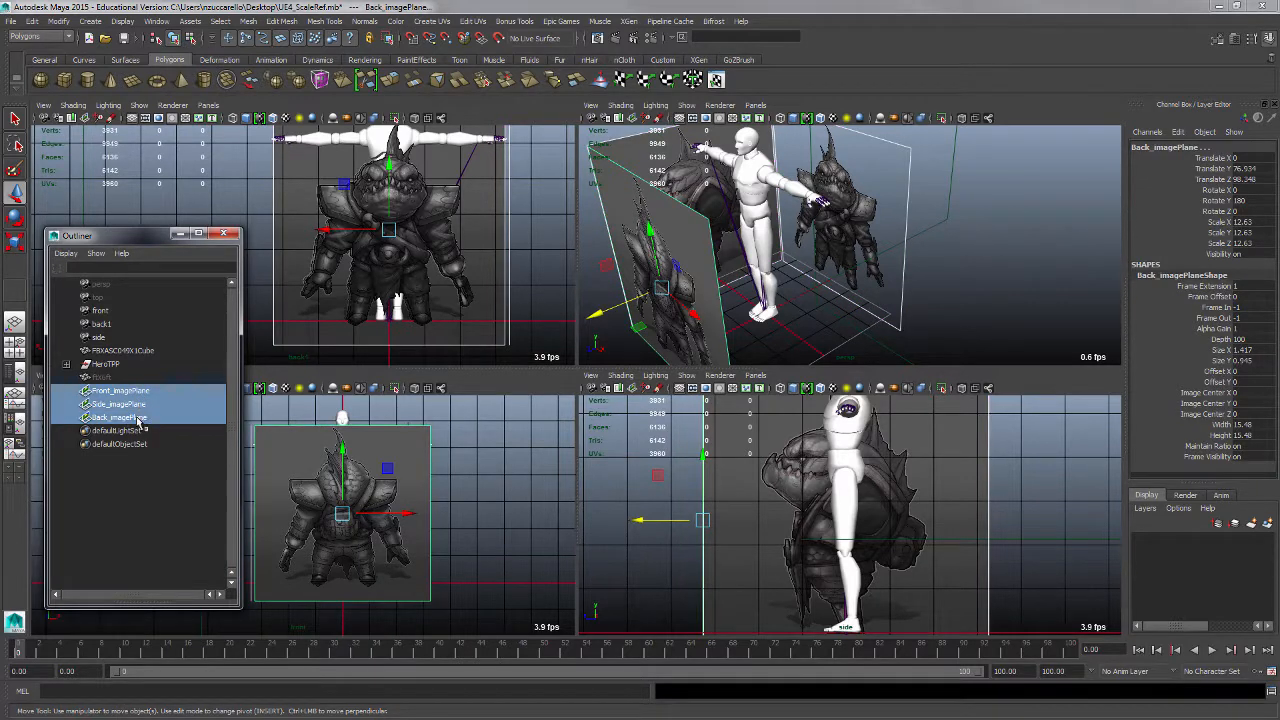
click(139, 419)
shift+click(137, 394)
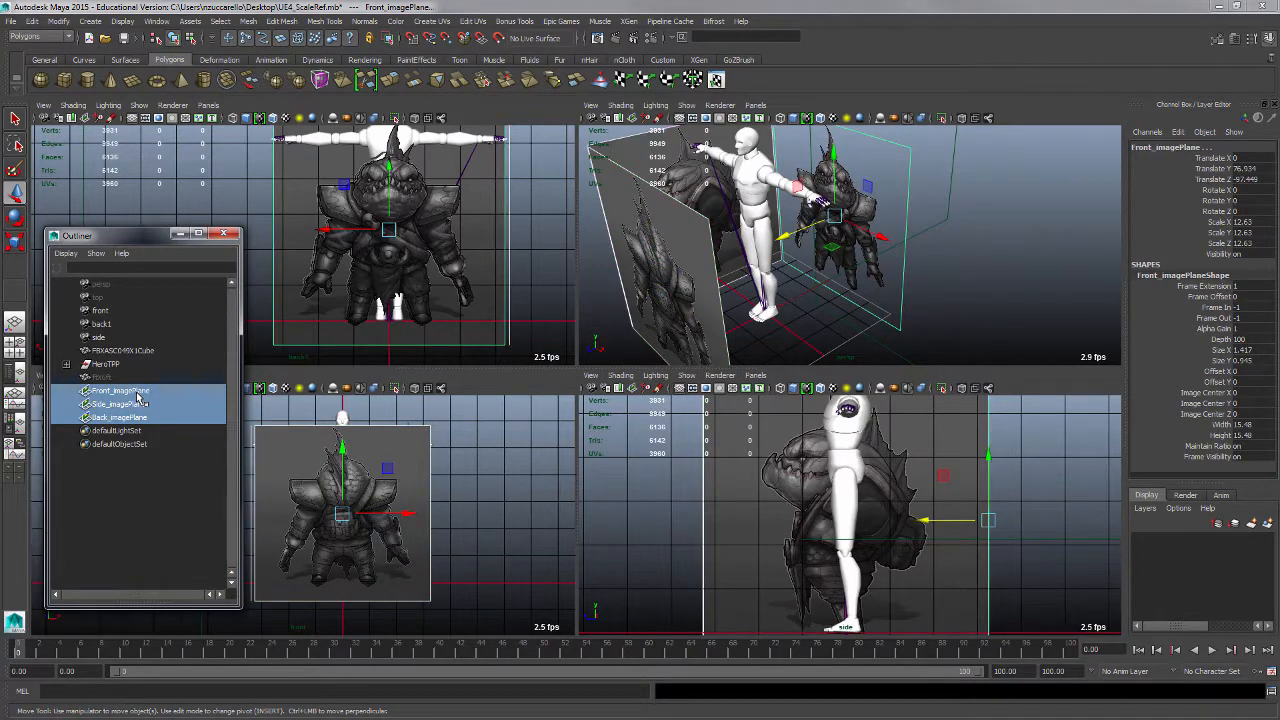
key(ctrl+g)
double_click(107, 391)
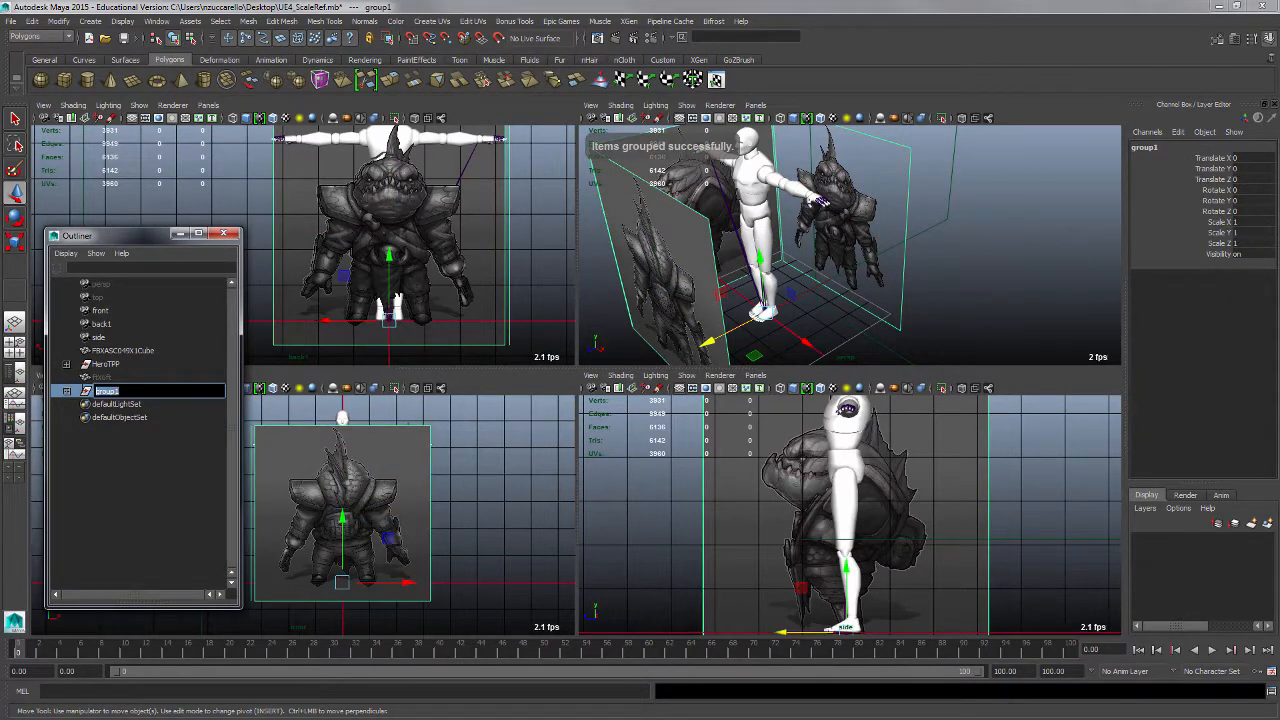
text(ImagePlane)
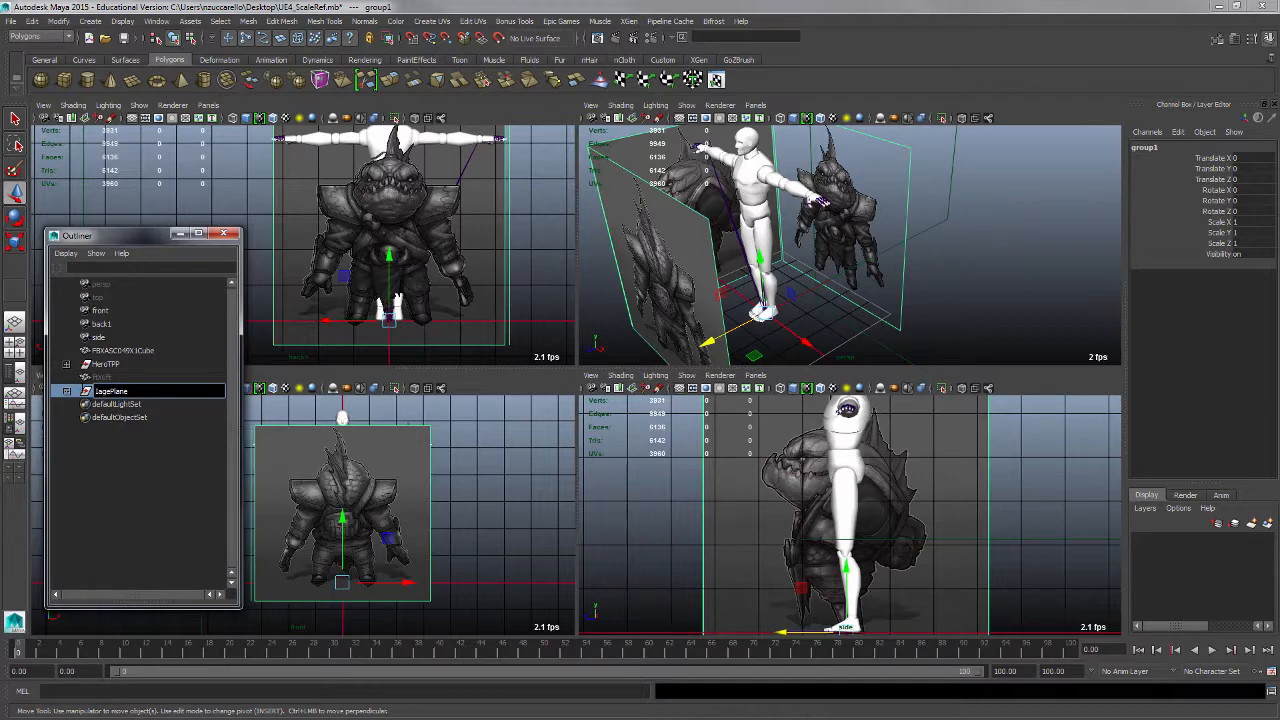
key(Return)
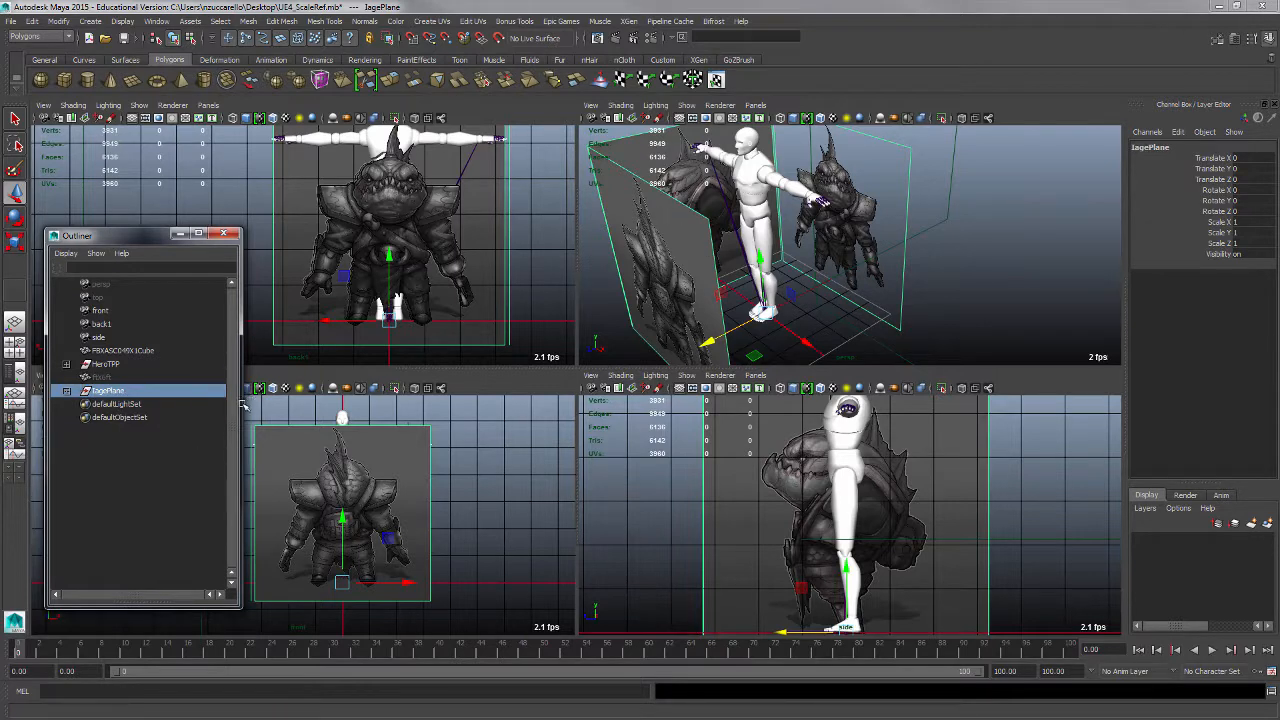
- Group the scene cameras in the Outliner and name the group Caeras
click(105, 343)
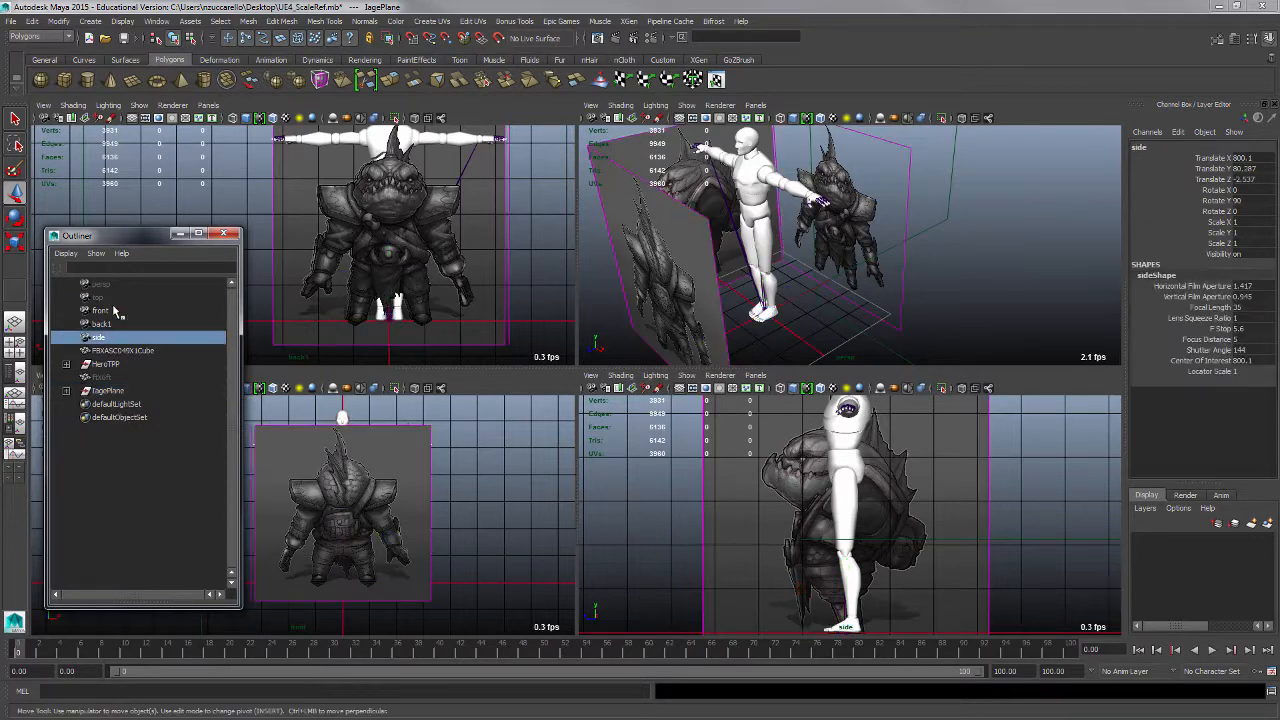
shift+click(112, 294)
key(ctrl+g)
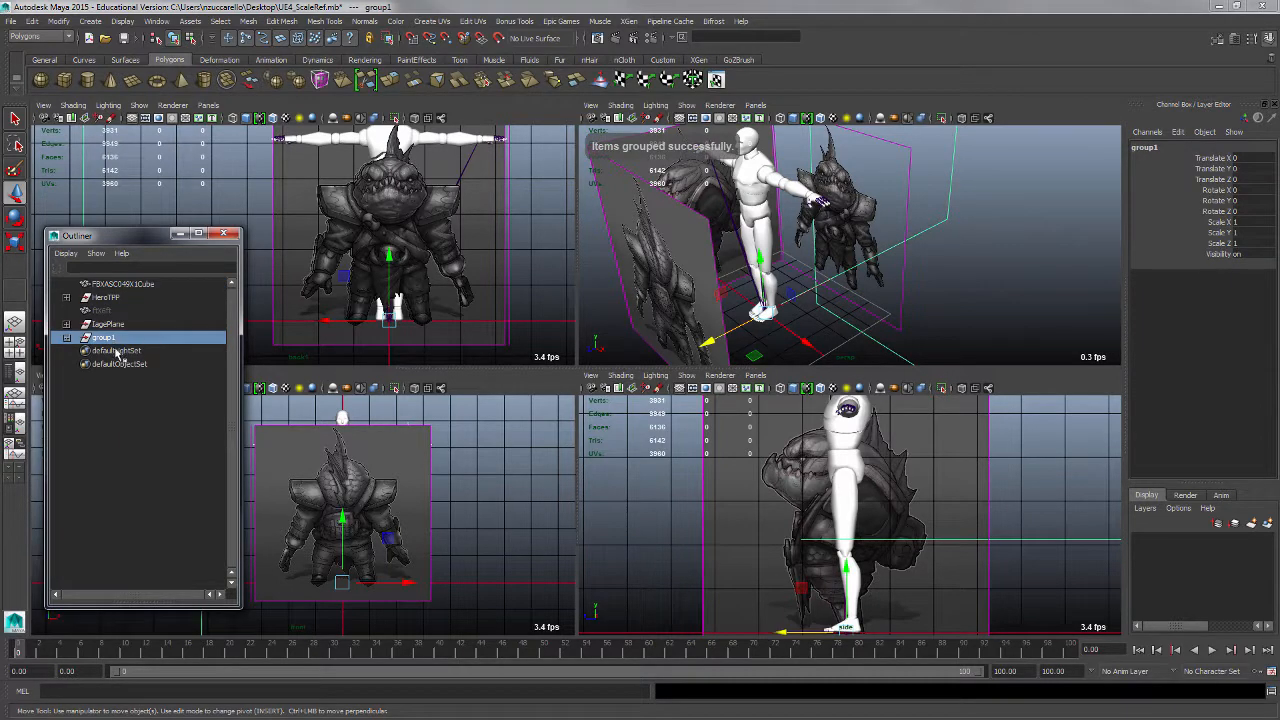
double_click(110, 339)
text(Caeras)
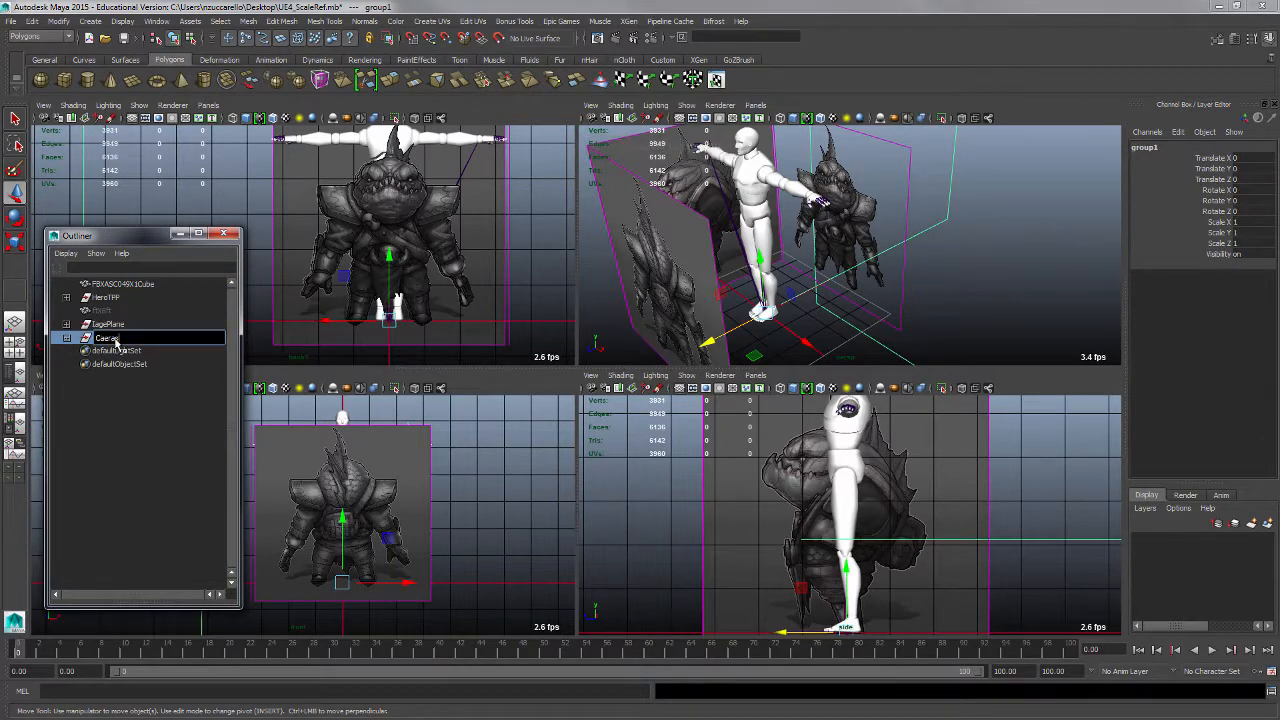
key(Return)
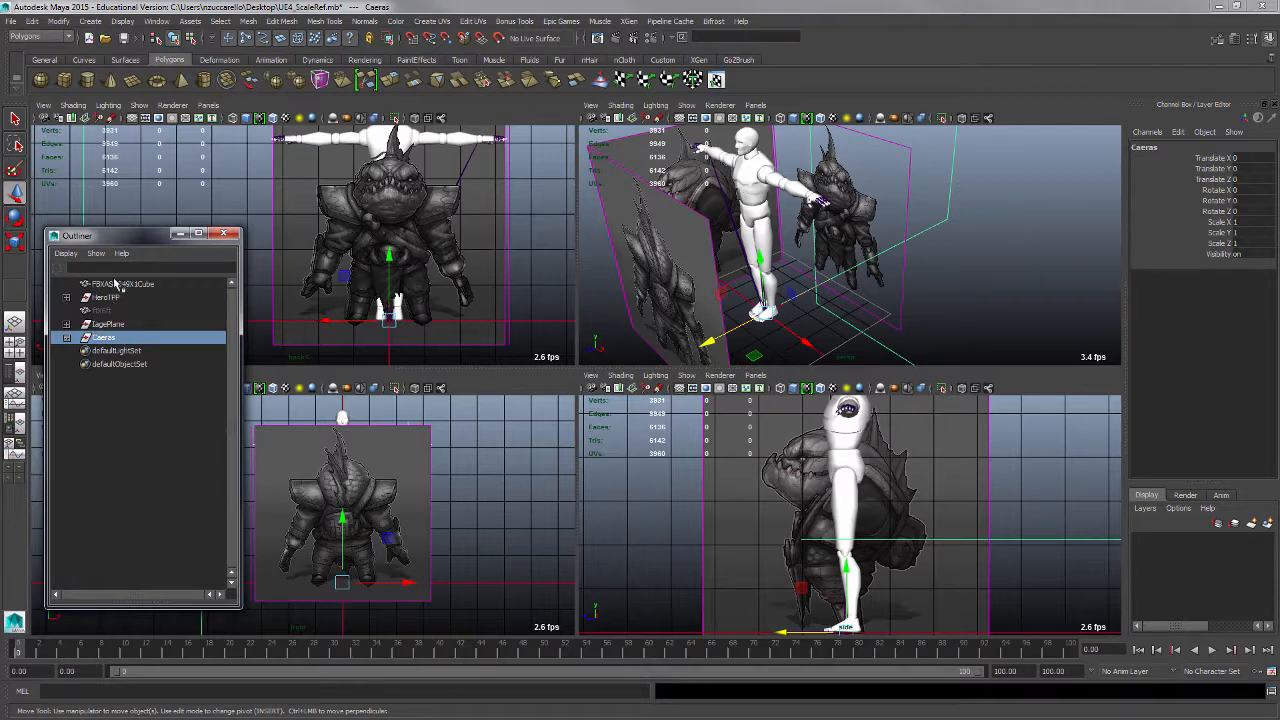
- Group FBXASC049X1Cube, HeroTPP and the node below it, and name the group GEO
drag(108, 314, 118, 287)
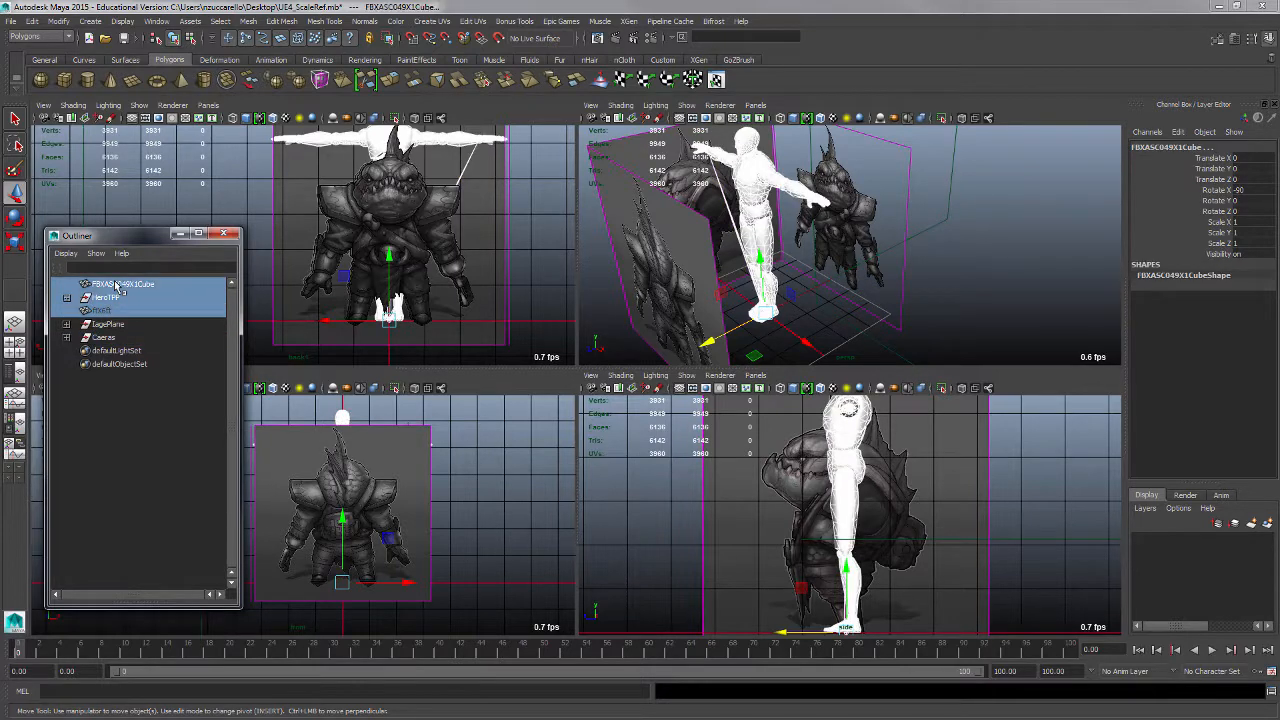
key(ctrl+g)
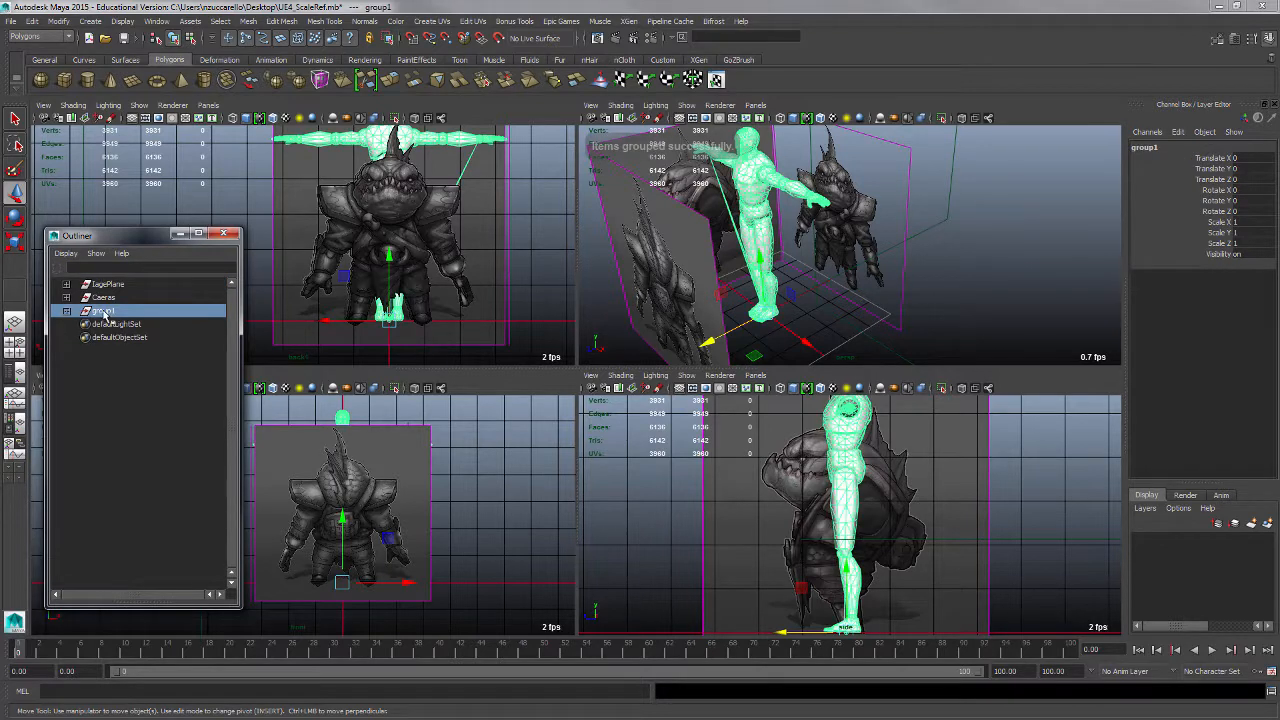
double_click(106, 311)
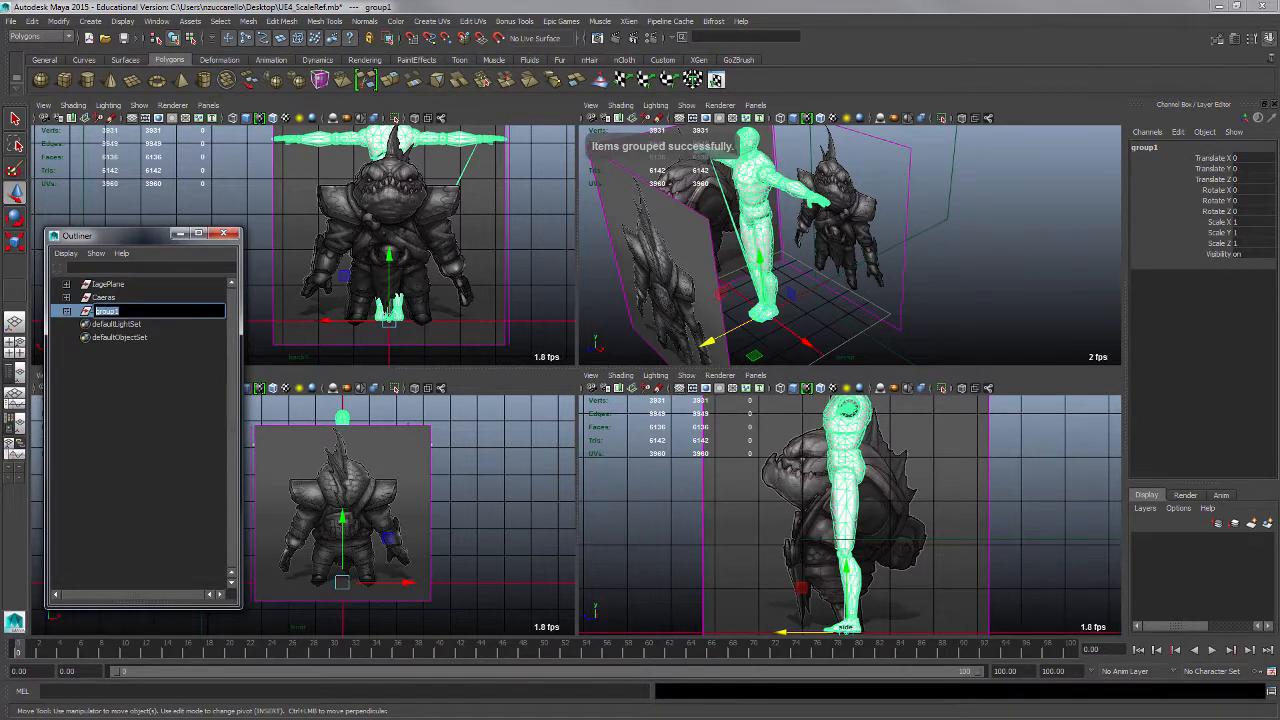
text(GEO)
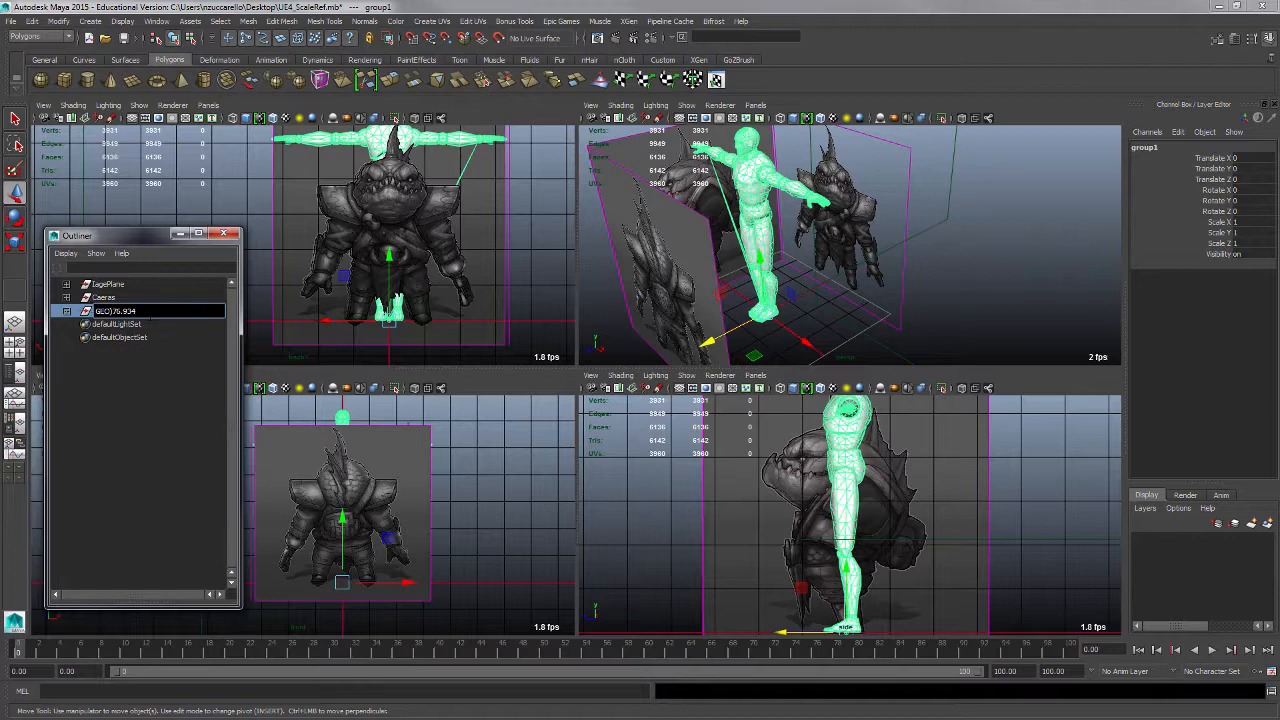
key(Return)
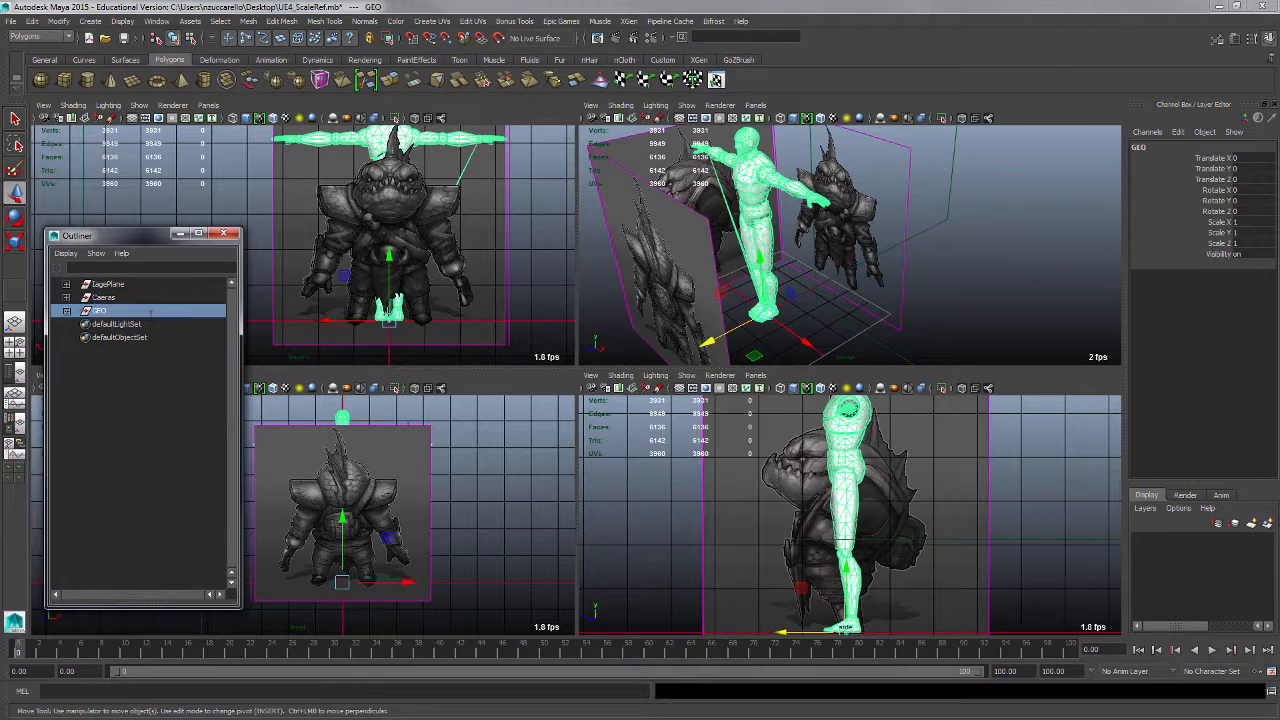
- Reorder the Outliner so the IagePlane group sits between Caeras and GEO, with only IagePlane expanded
click(66, 312)
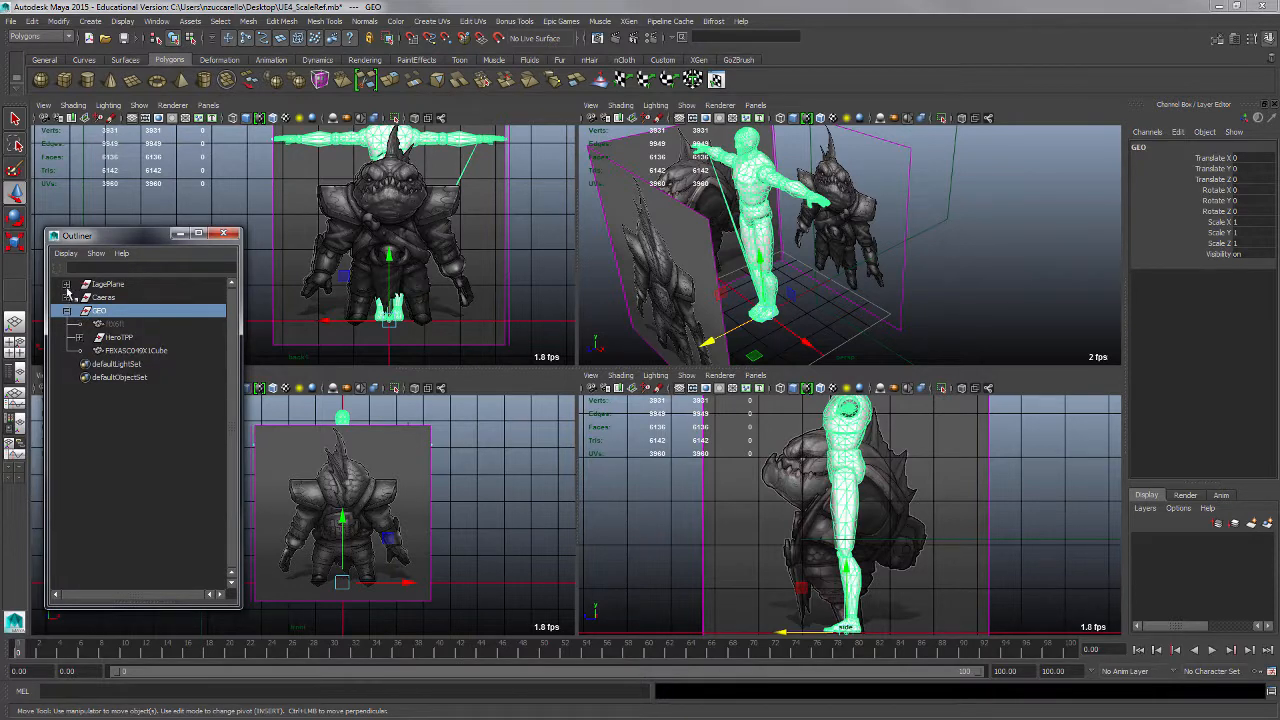
click(128, 286)
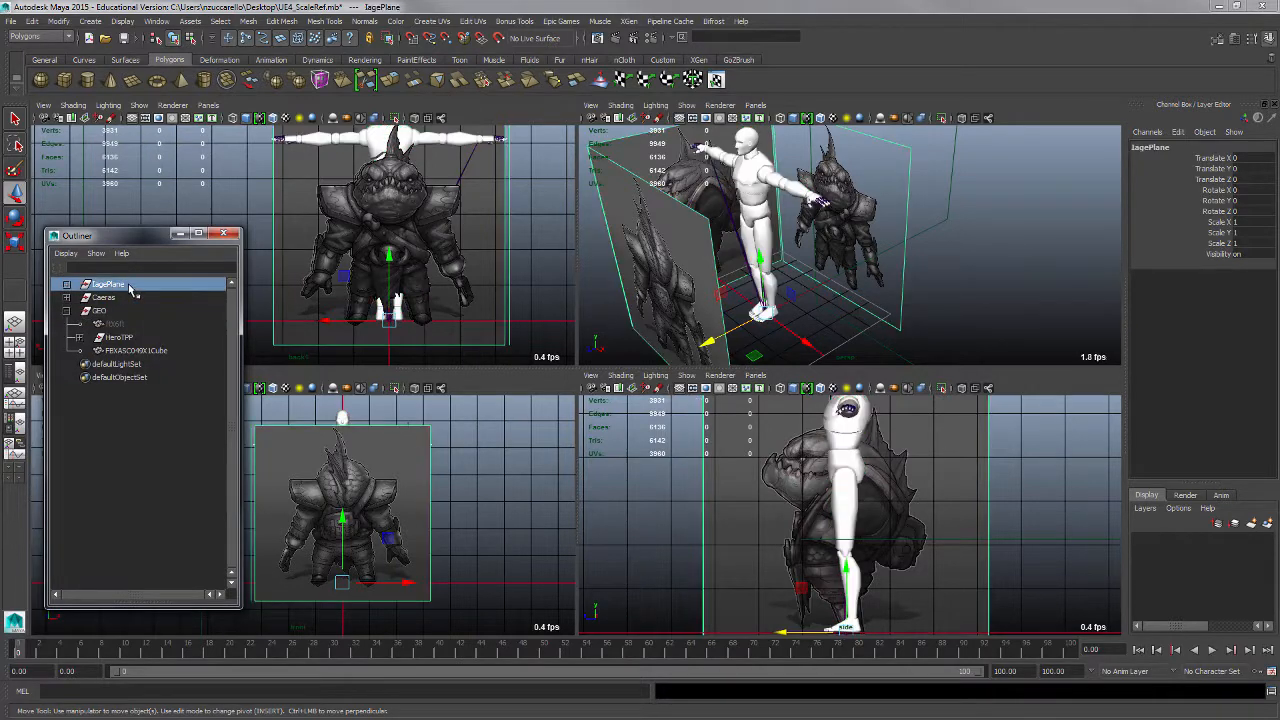
mouse_move(128, 286)
middle_down()
mouse_move(134, 315)
mouse_move(116, 301)
middle_up()
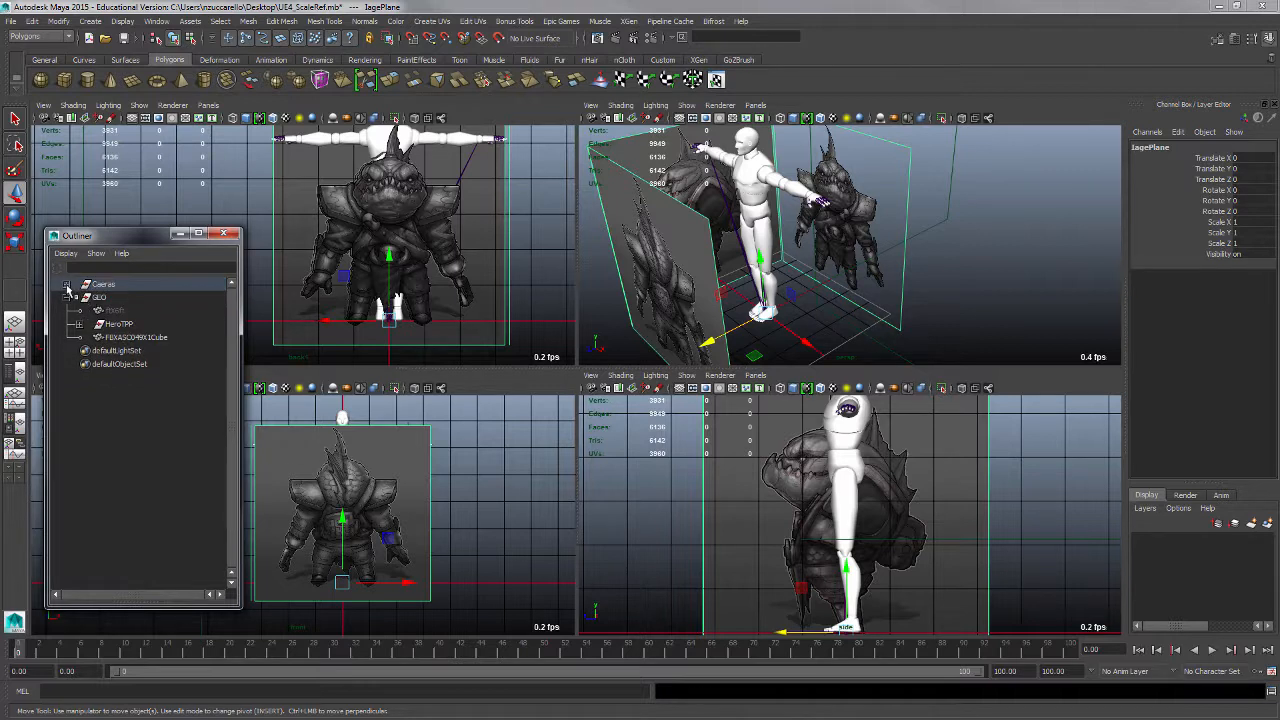
click(66, 284)
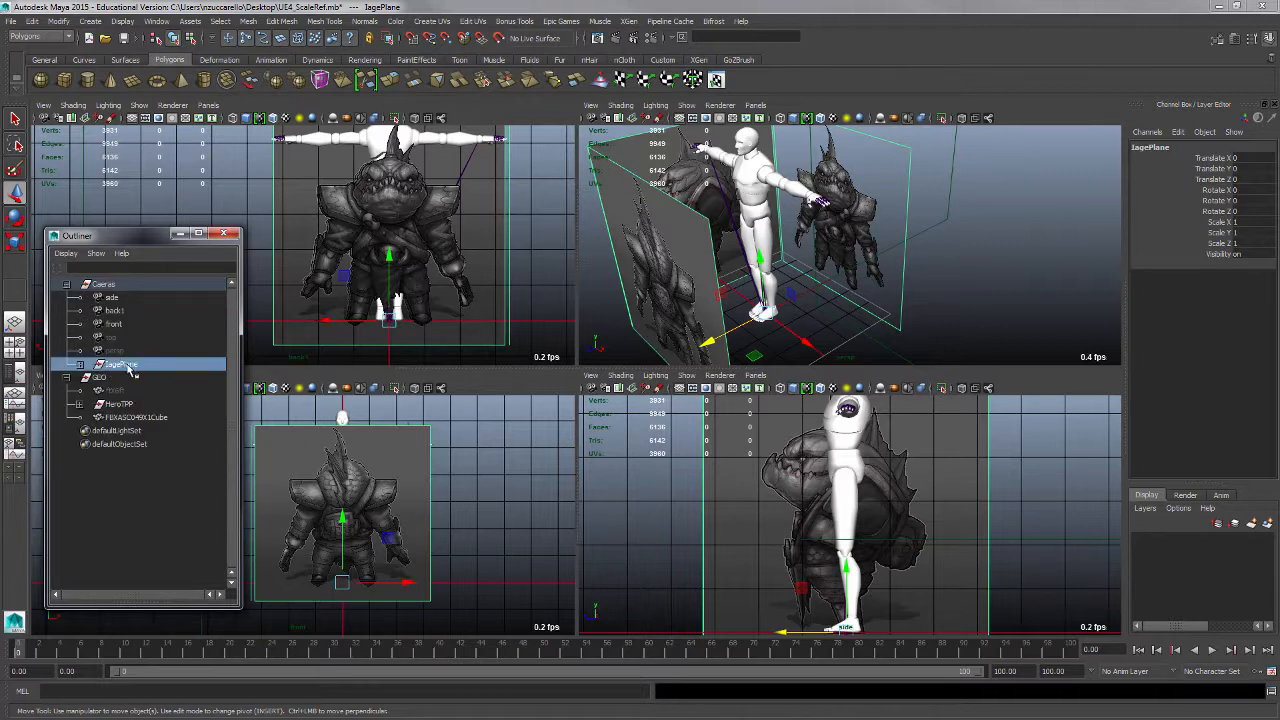
middle_drag(116, 368, 127, 479)
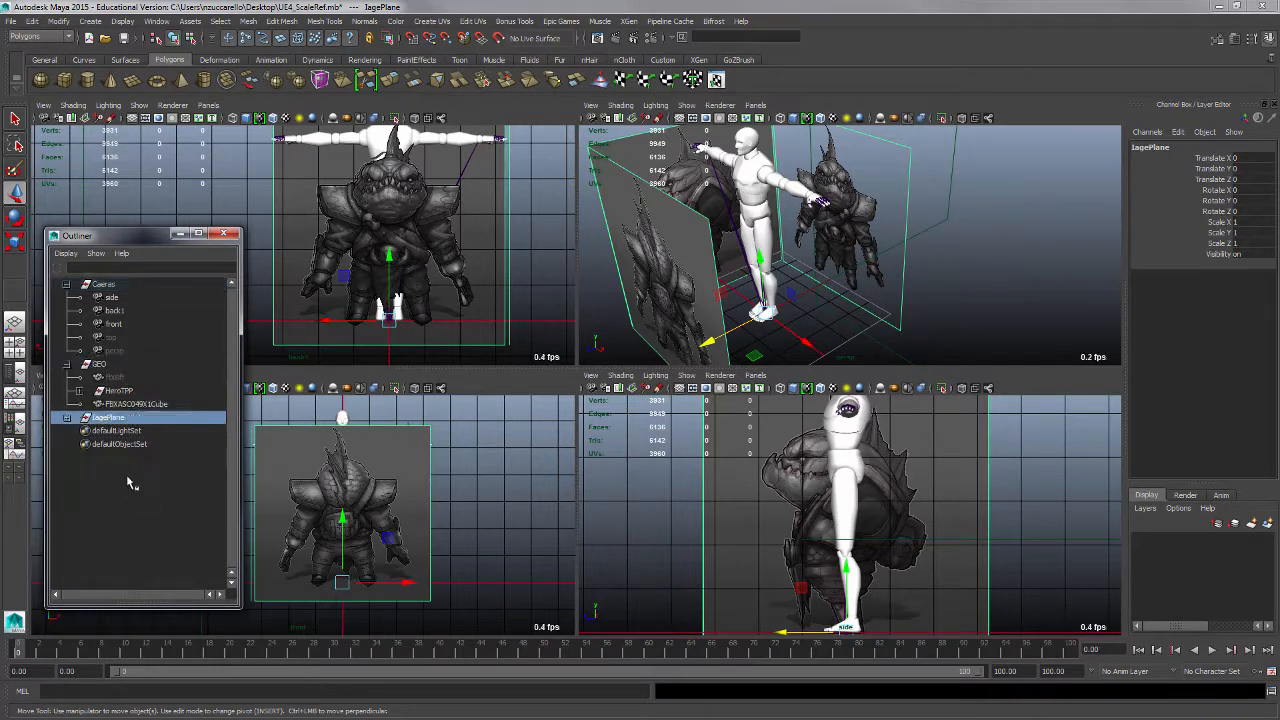
middle_drag(128, 424, 132, 364)
click(66, 377)
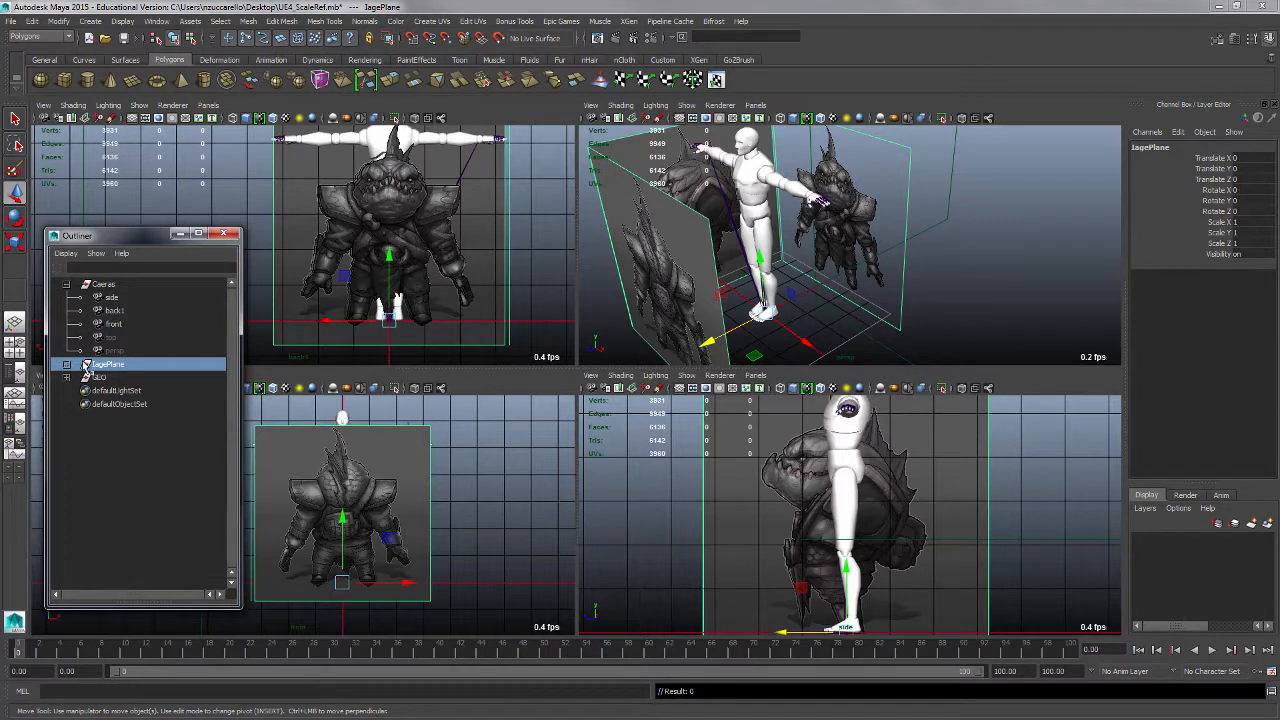
click(66, 284)
click(66, 298)
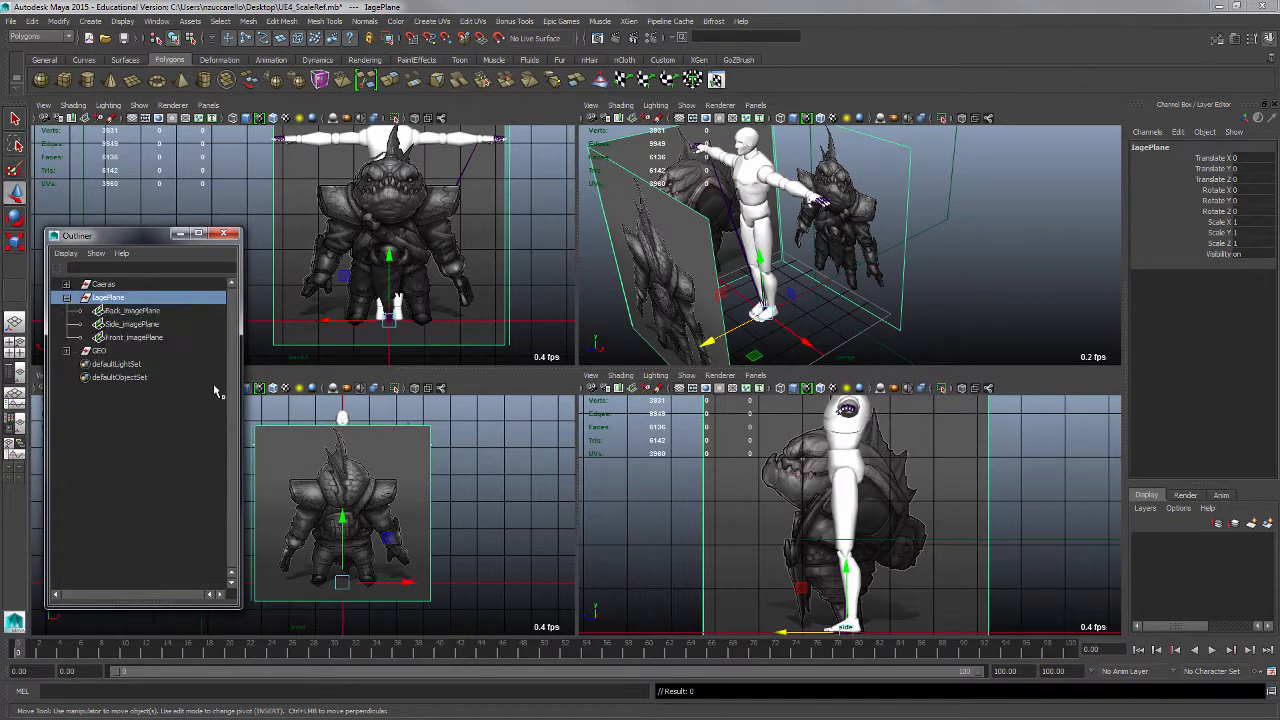
- Set Front_imagePlane to display only when looking through the front camera
click(128, 337)
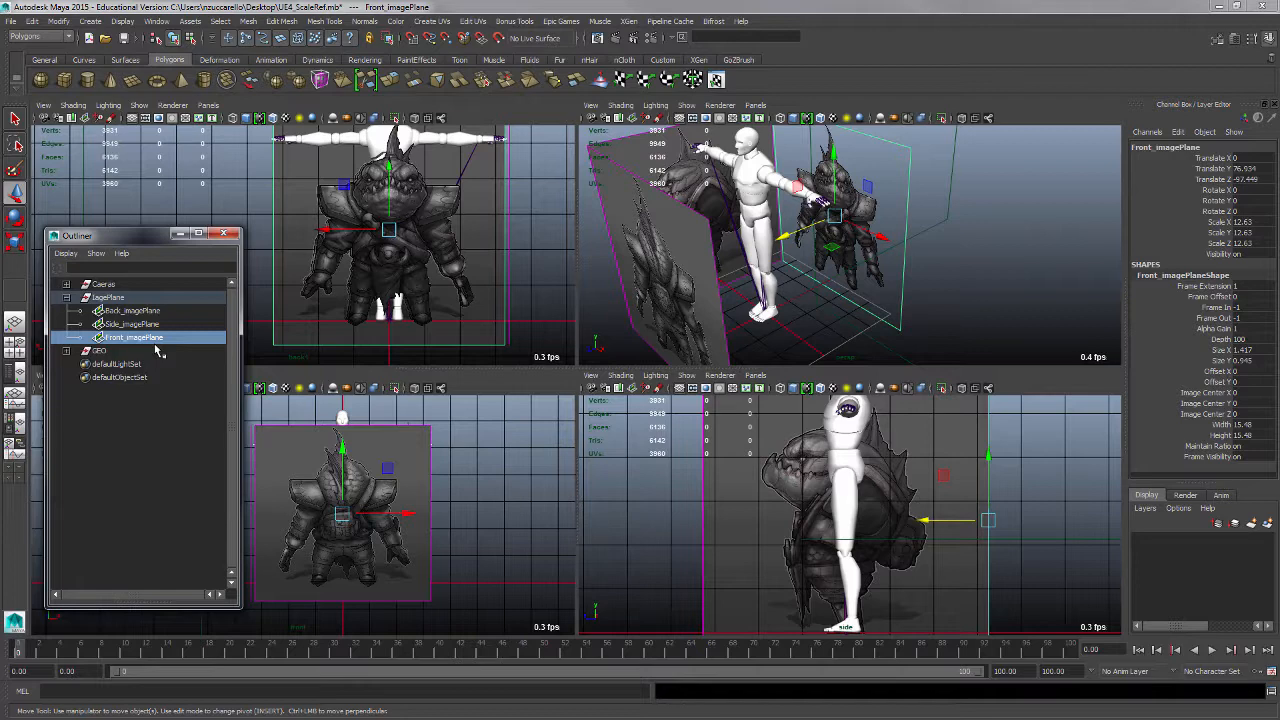
key(ctrl+a)
drag(428, 136, 393, 171)
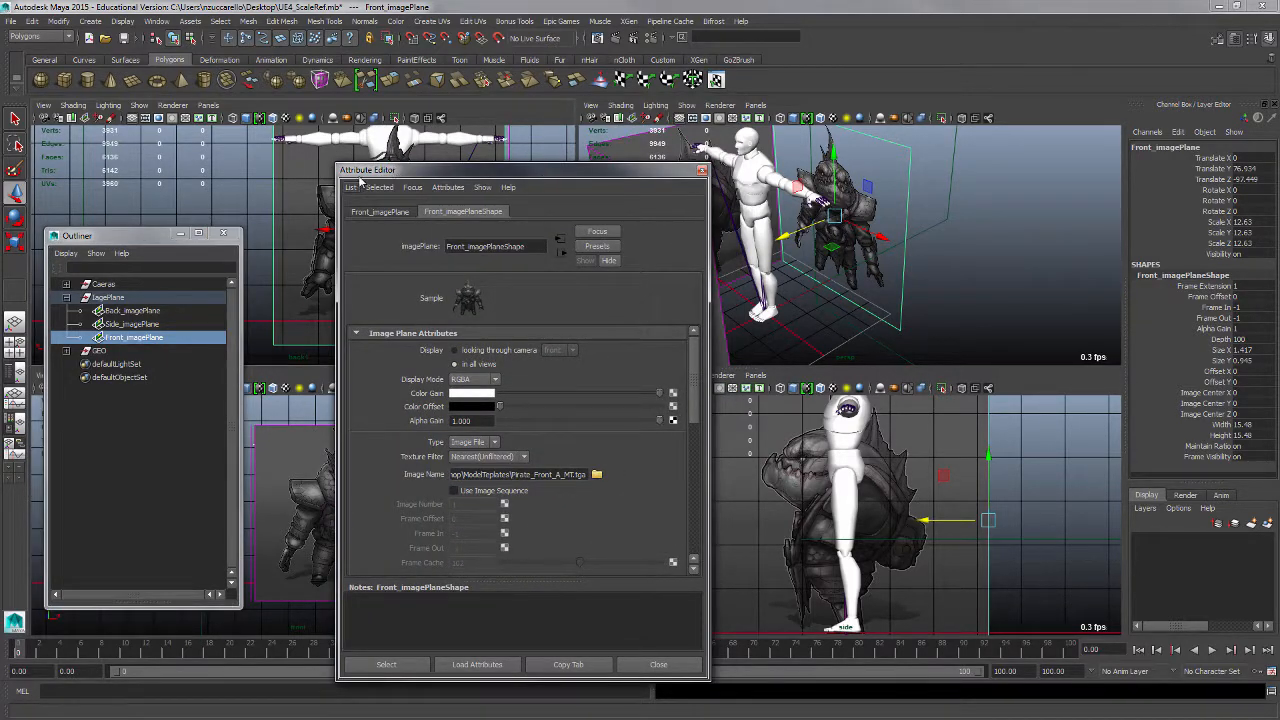
click(158, 22)
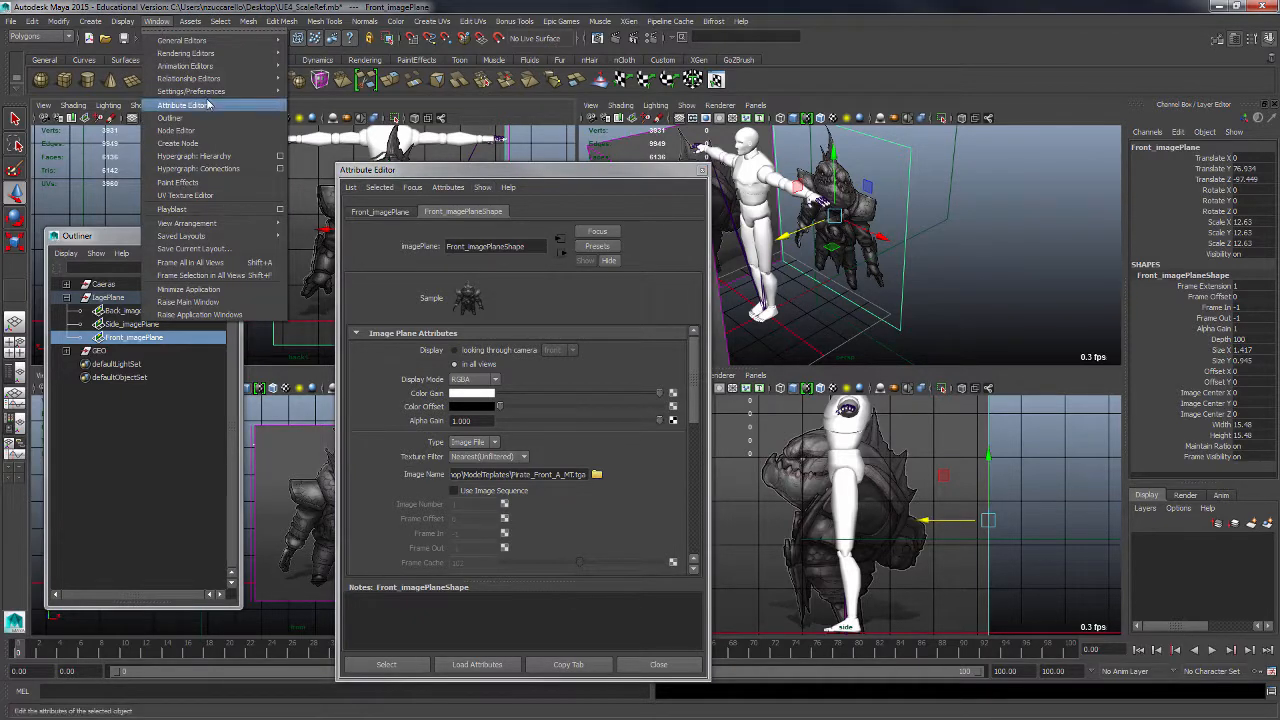
click(561, 187)
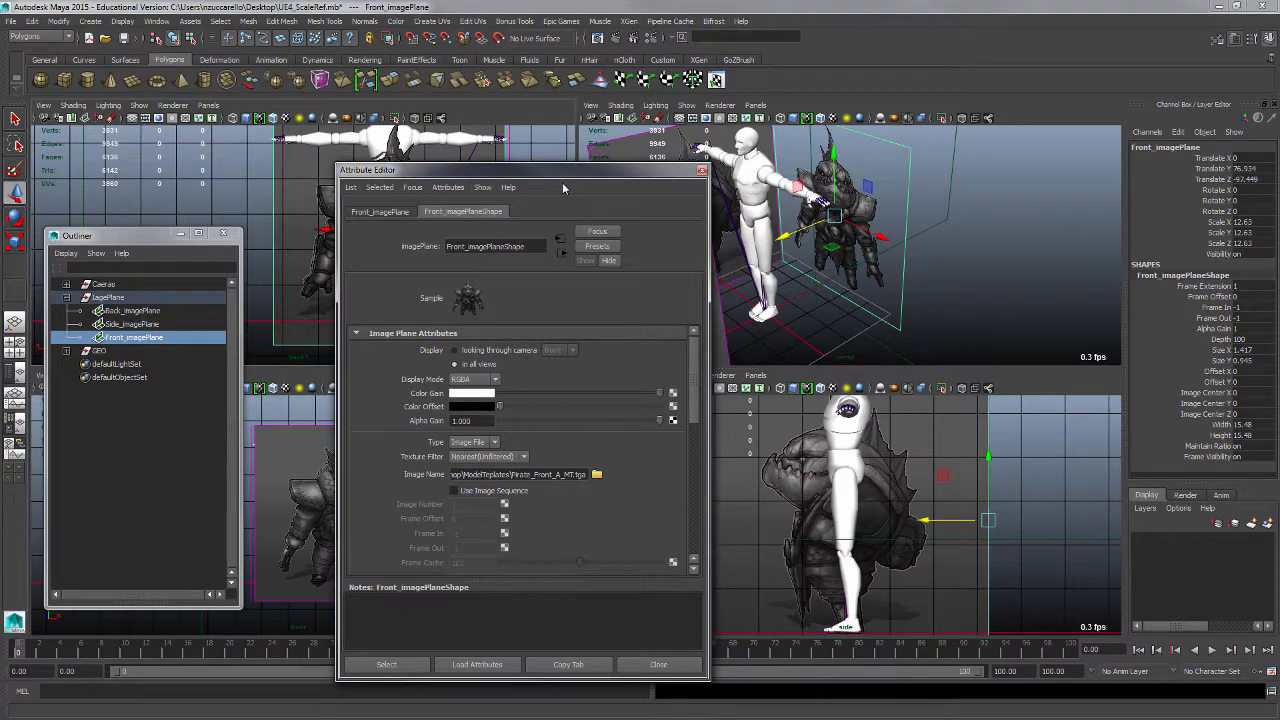
drag(569, 183, 323, 130)
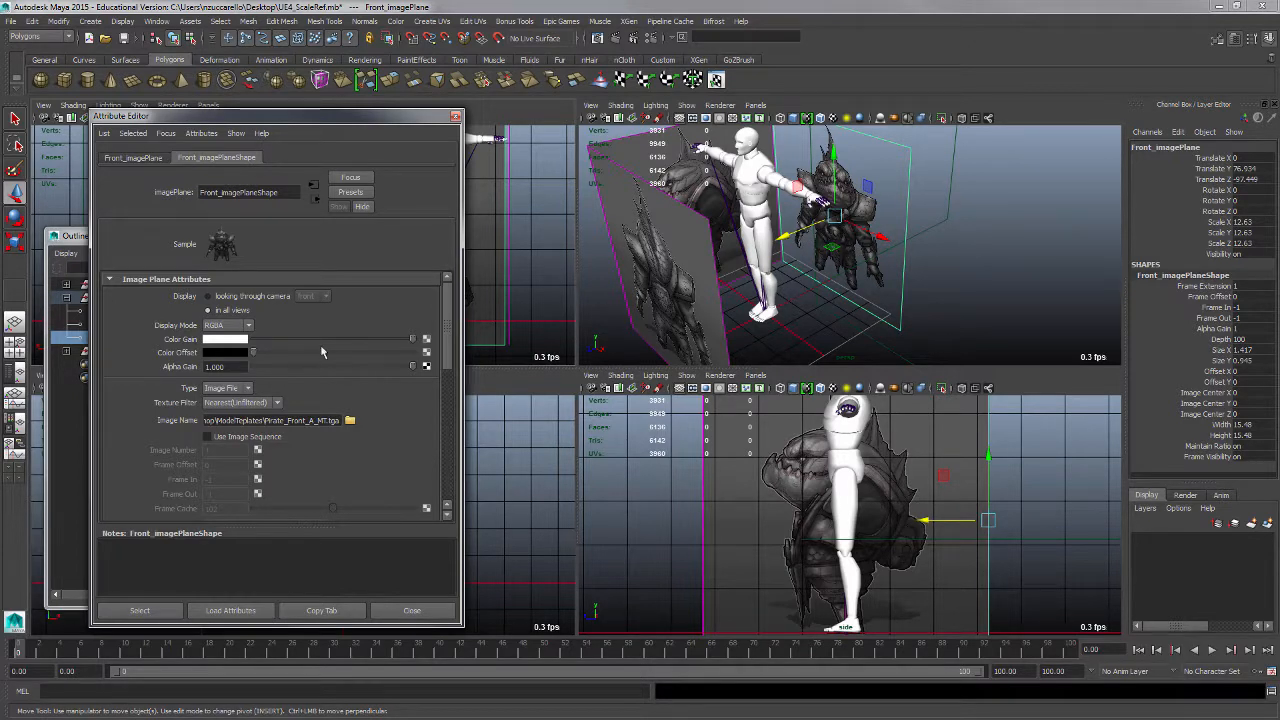
click(209, 297)
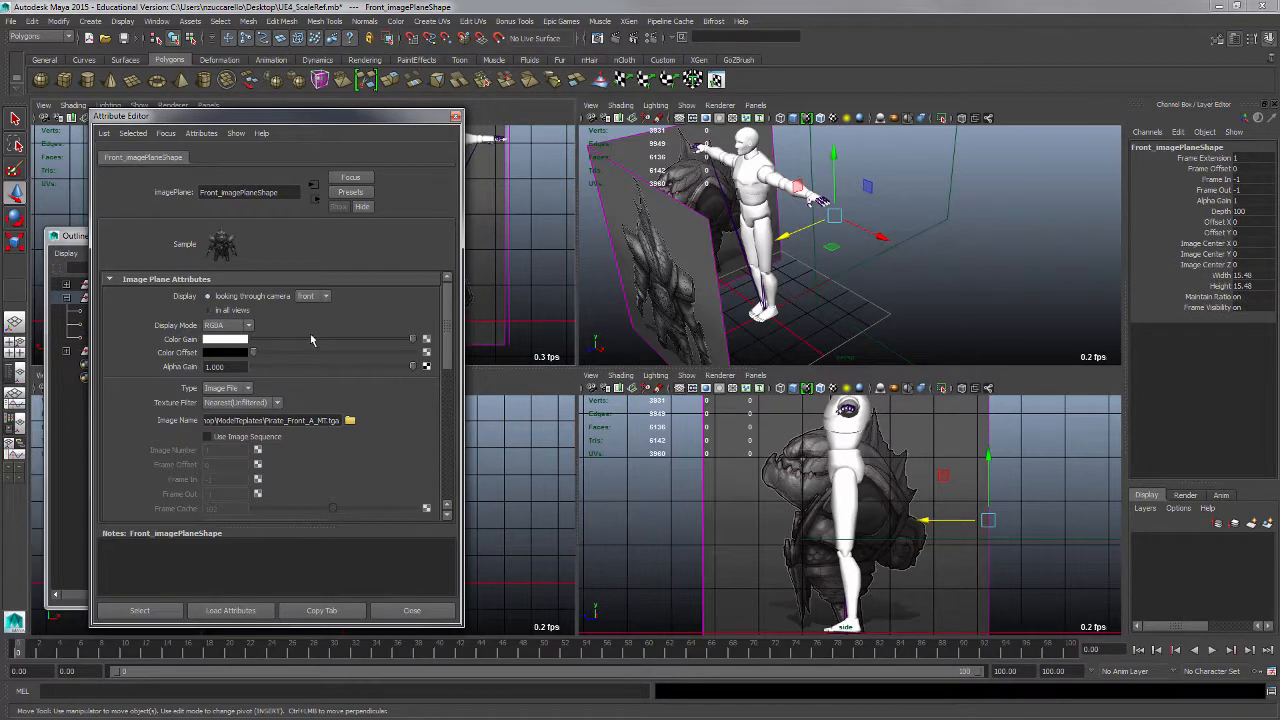
- Set Back_imagePlane to display only through the back1 camera and Side_imagePlane only through the side camera, and clear the selection
drag(341, 122, 540, 343)
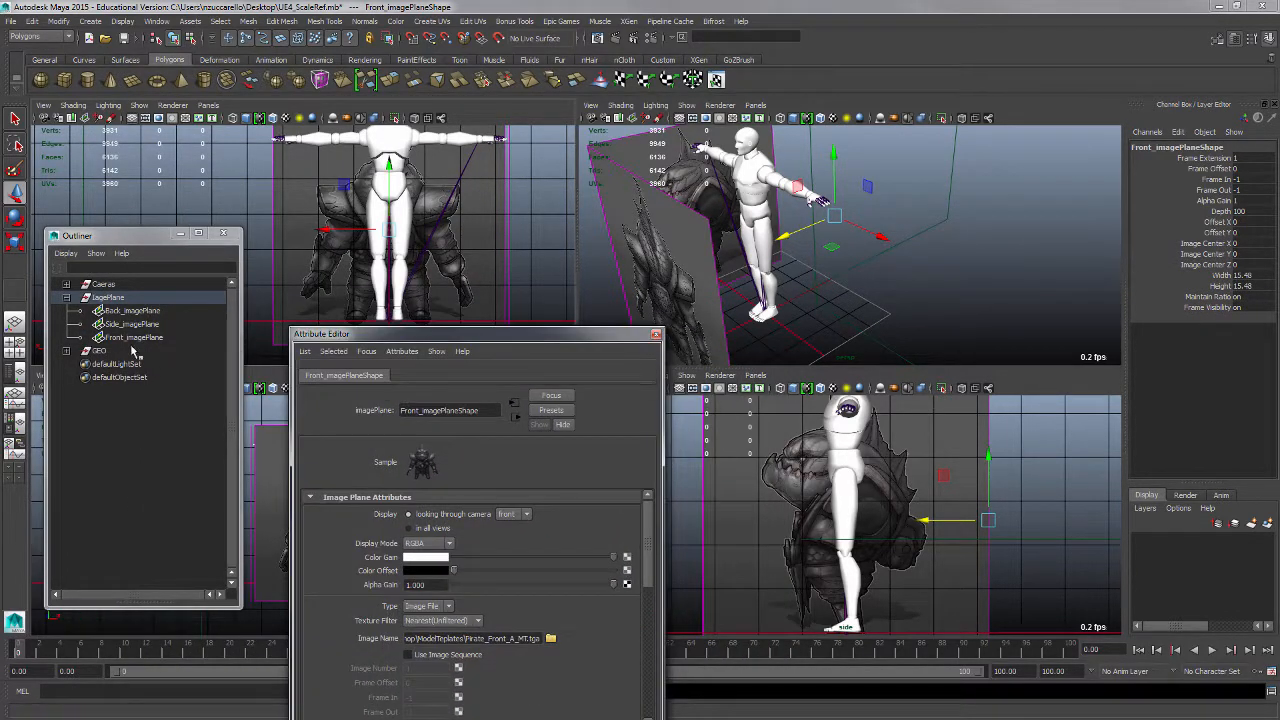
click(135, 311)
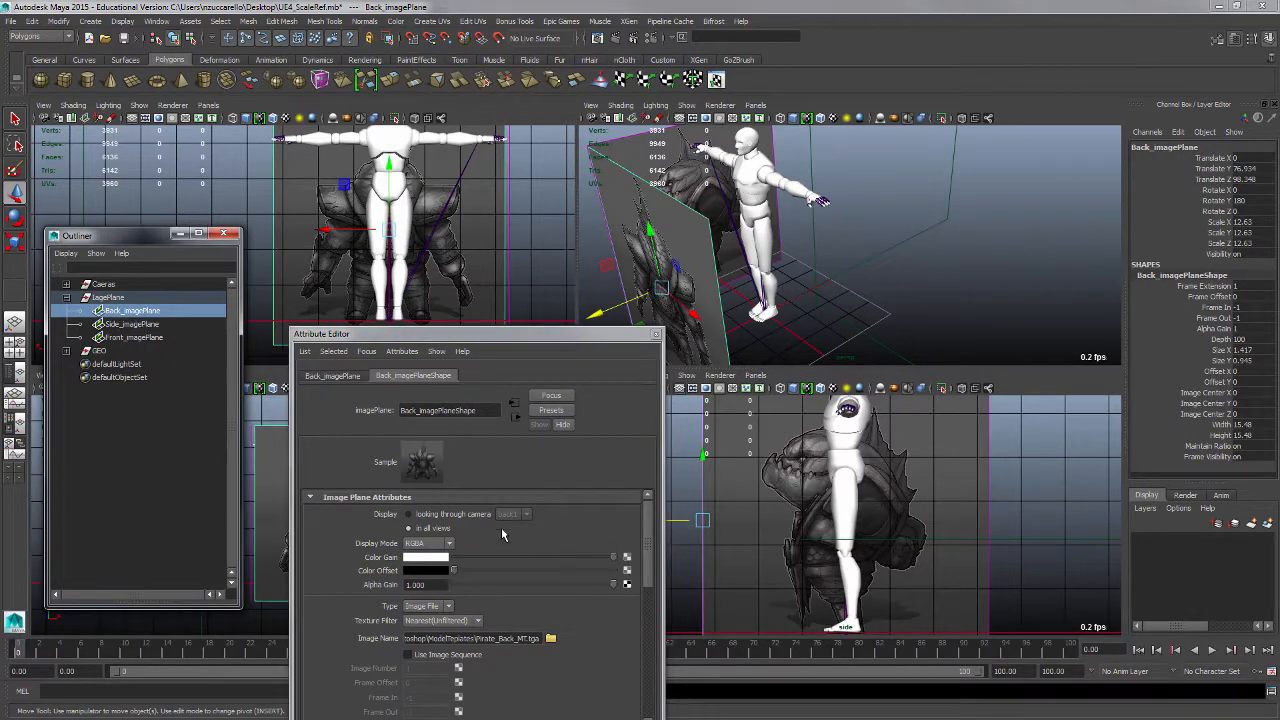
click(409, 514)
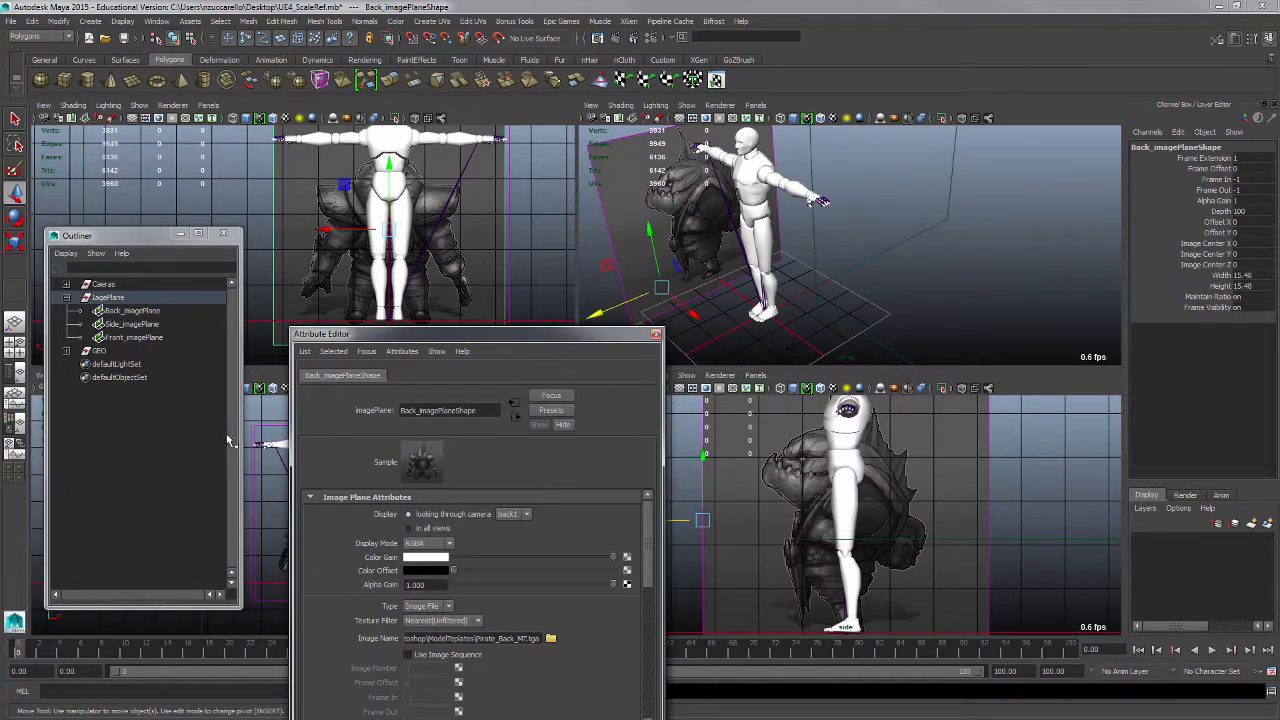
click(130, 324)
click(409, 514)
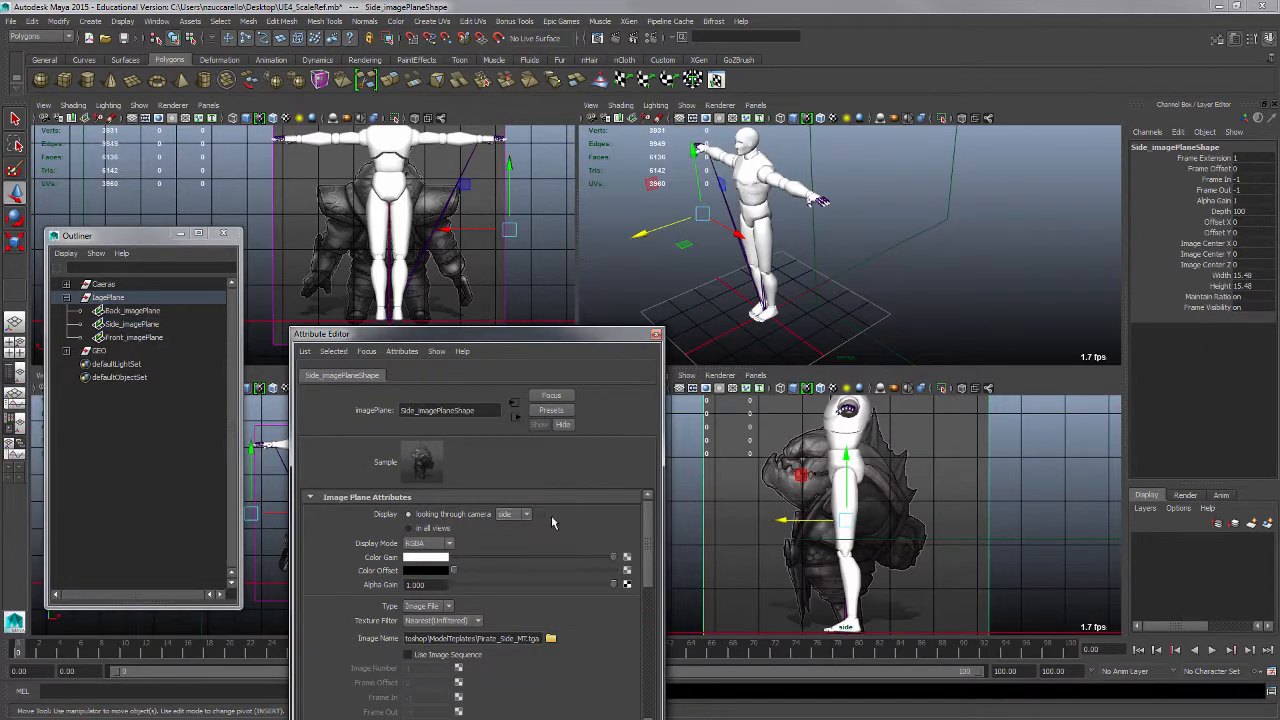
click(656, 336)
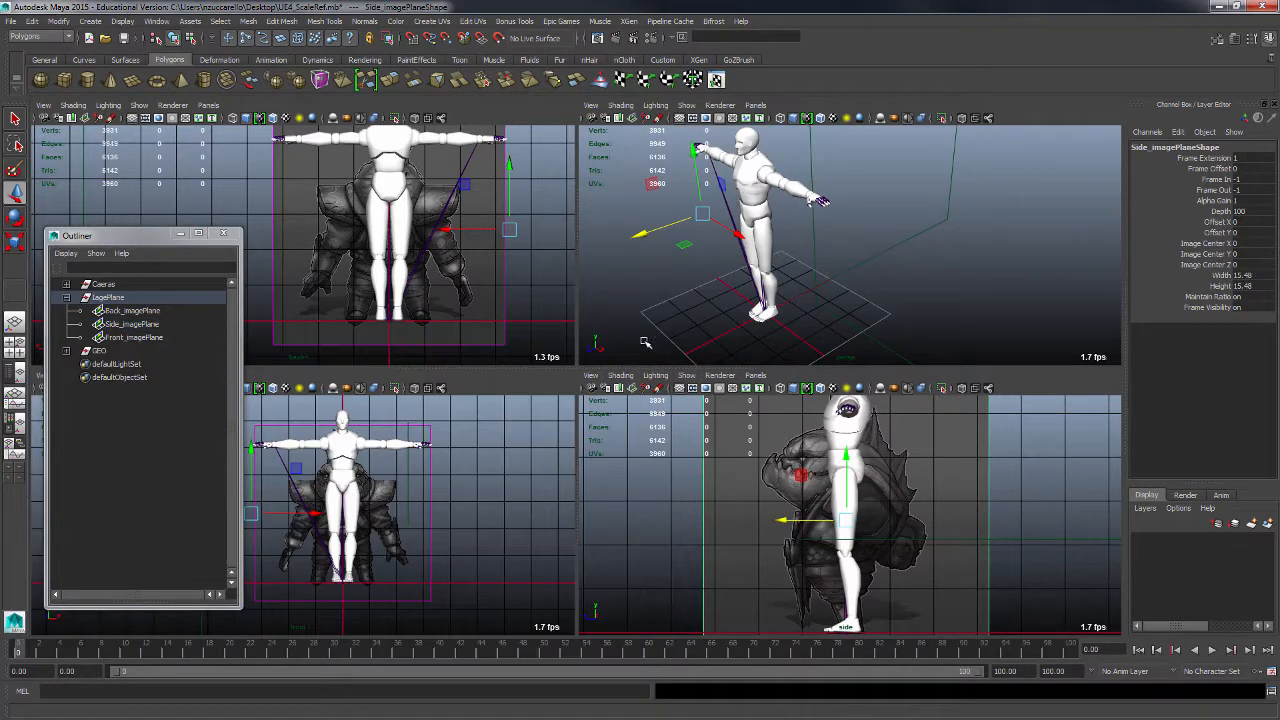
click(633, 270)
- Inspect how the side and back1 cameras are placed around the mannequin in the perspective view
alt+drag(510, 265, 503, 280)
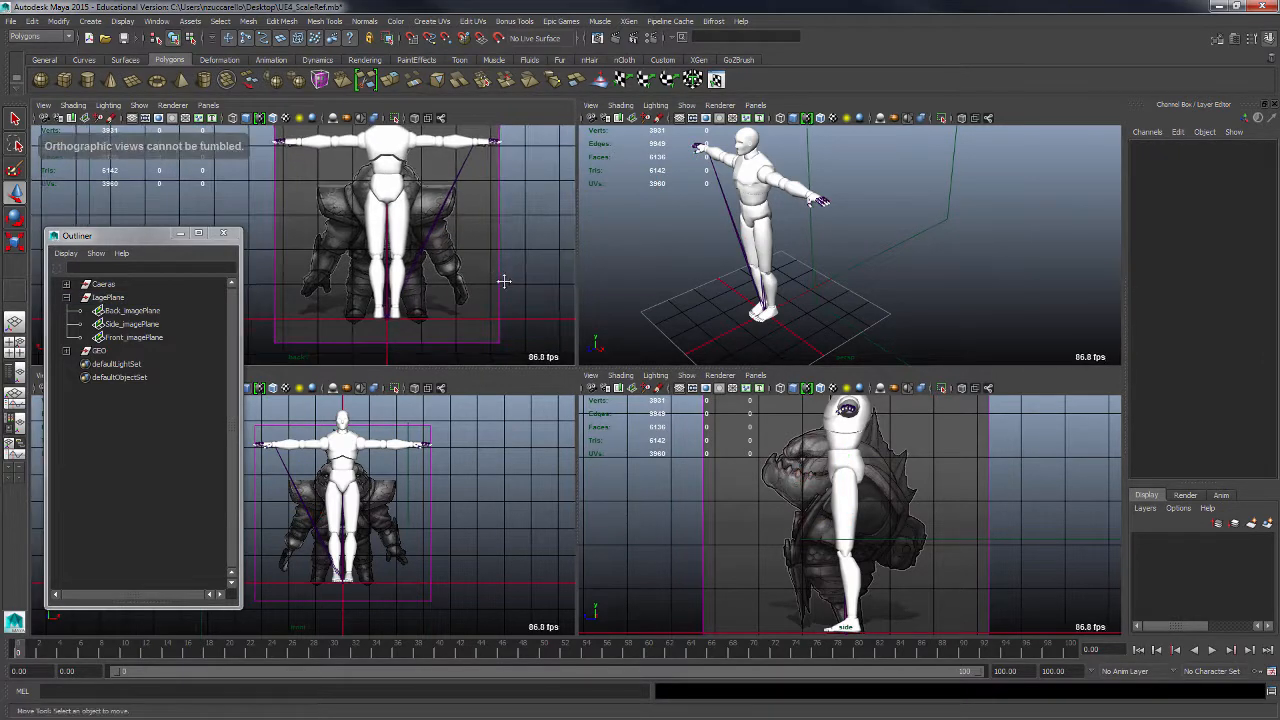
alt+middle_drag(503, 280, 511, 304)
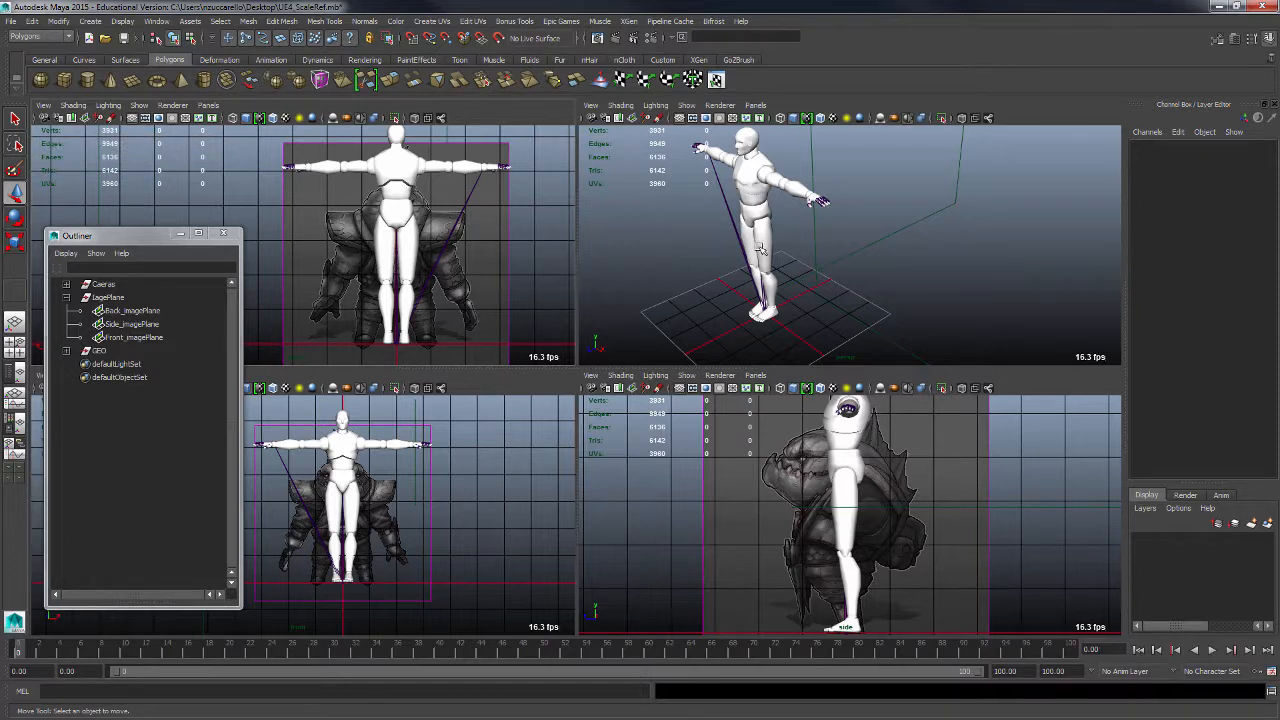
alt+drag(760, 249, 894, 260)
click(908, 258)
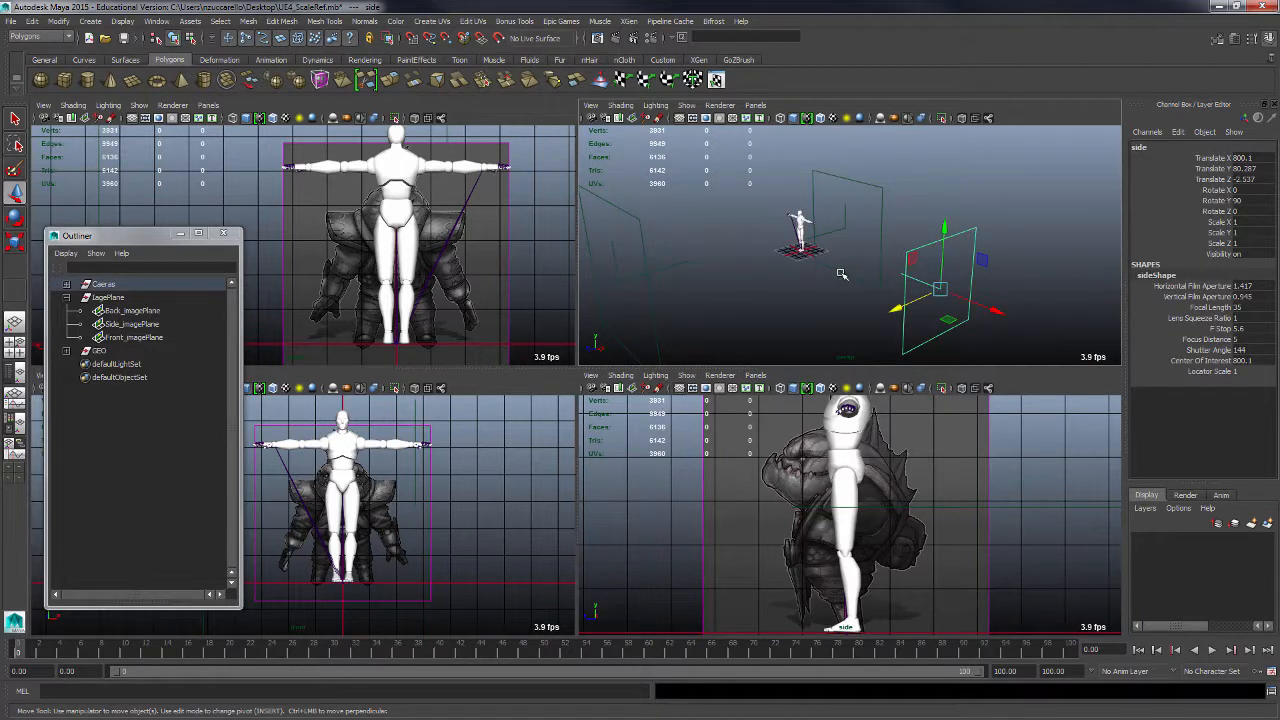
alt+drag(922, 289, 1022, 288)
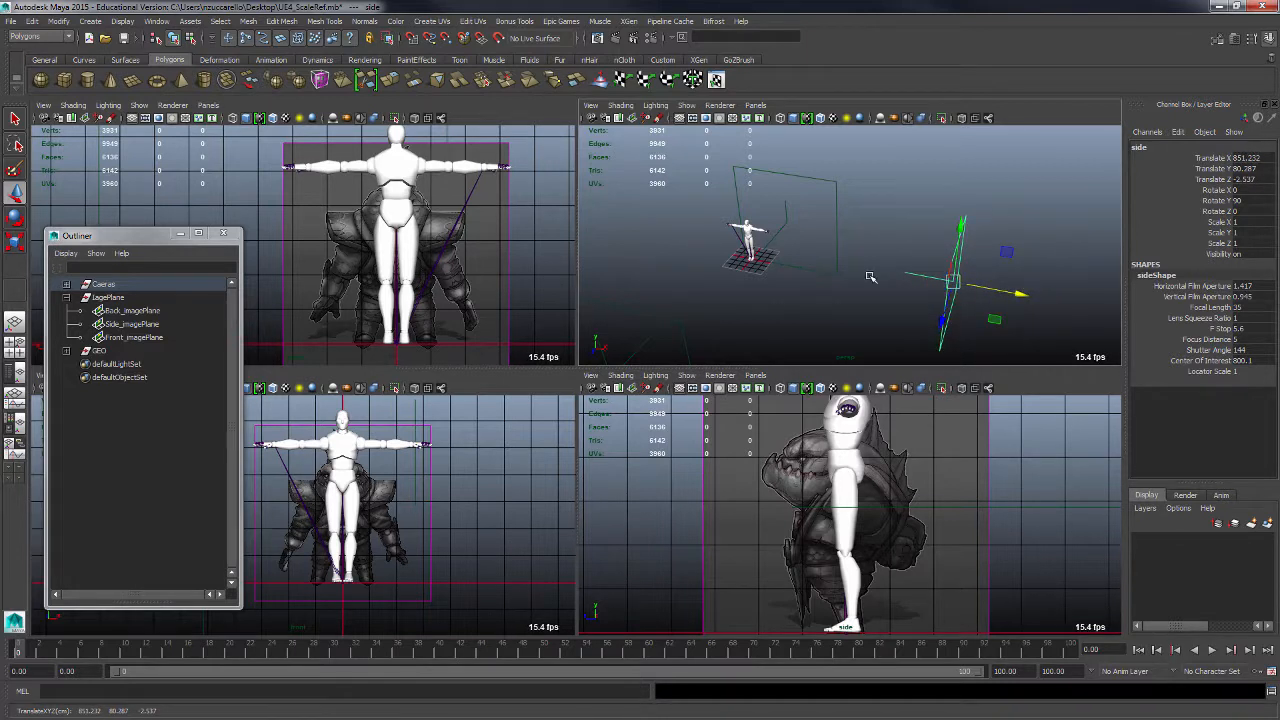
alt+drag(871, 277, 854, 207)
click(854, 207)
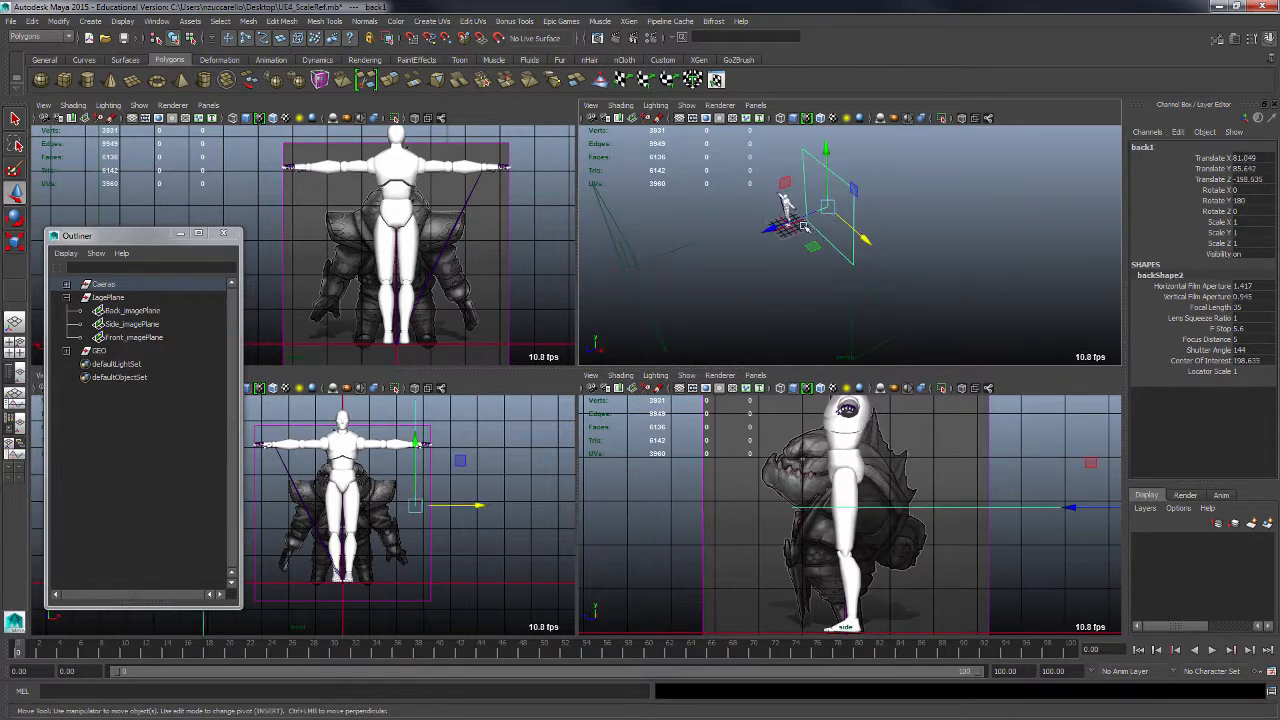
drag(785, 228, 868, 196)
alt+drag(826, 260, 838, 297)
click(814, 280)
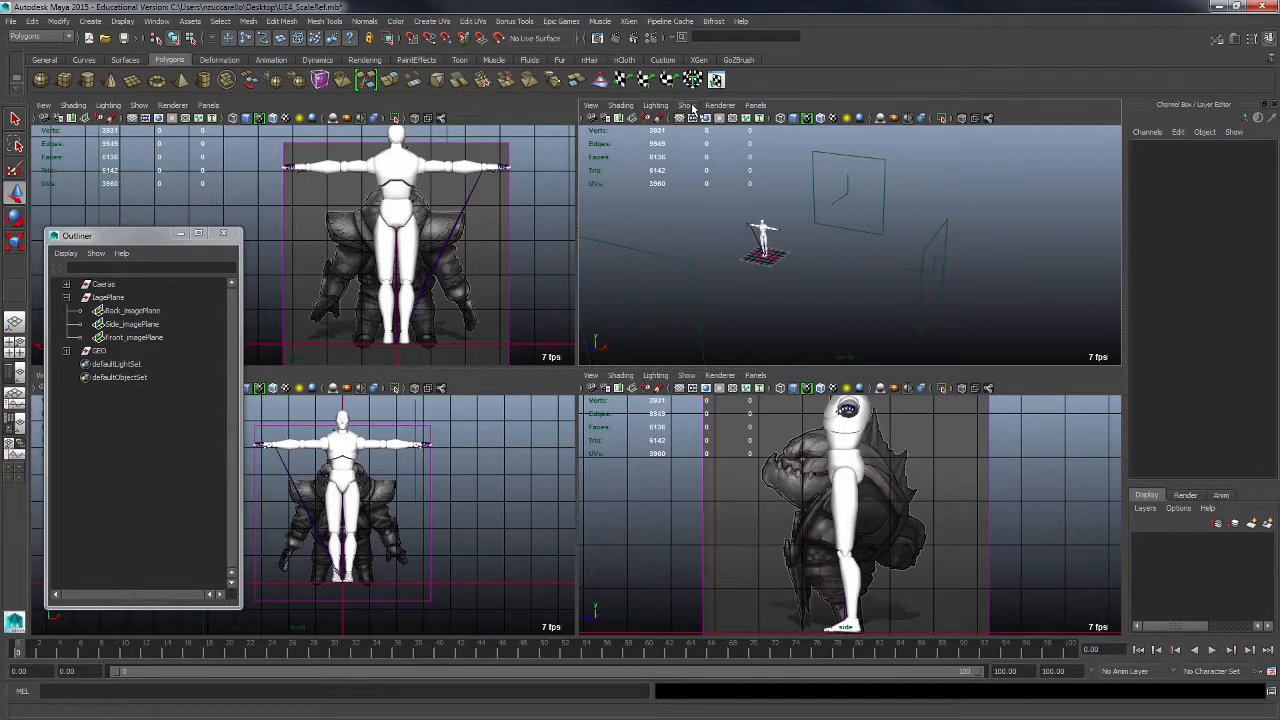
- Hide cameras in the perspective view and frame the mannequin
alt+drag(994, 303, 746, 173)
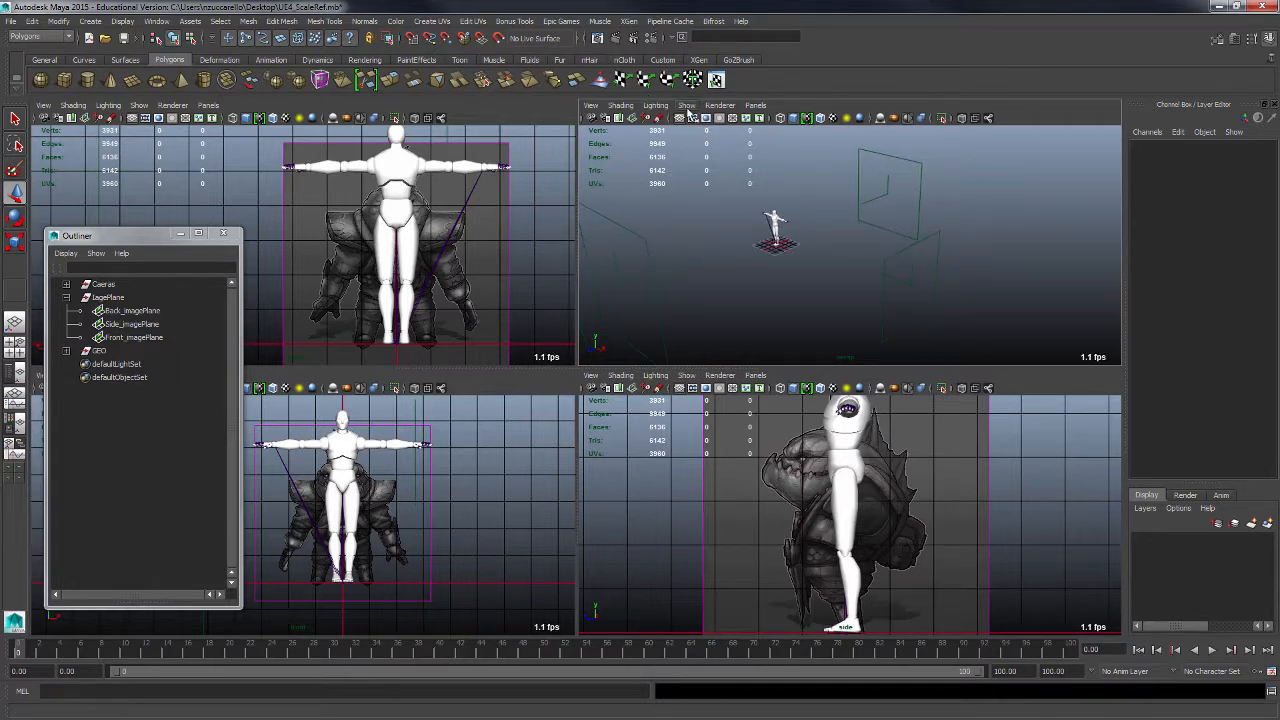
click(687, 106)
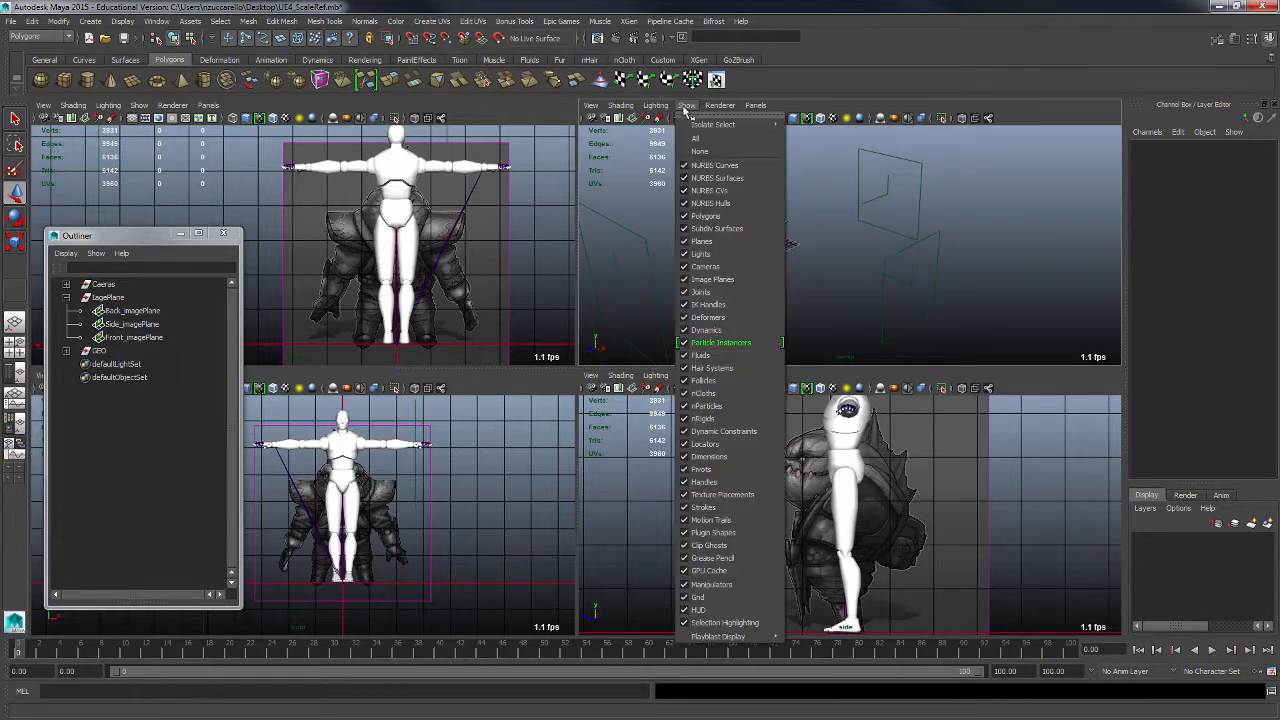
click(718, 267)
alt+middle_drag(812, 274, 863, 291)
alt+right_drag(863, 291, 930, 319)
alt+middle_drag(866, 298, 876, 302)
alt+right_drag(876, 302, 934, 298)
alt+middle_drag(934, 298, 932, 320)
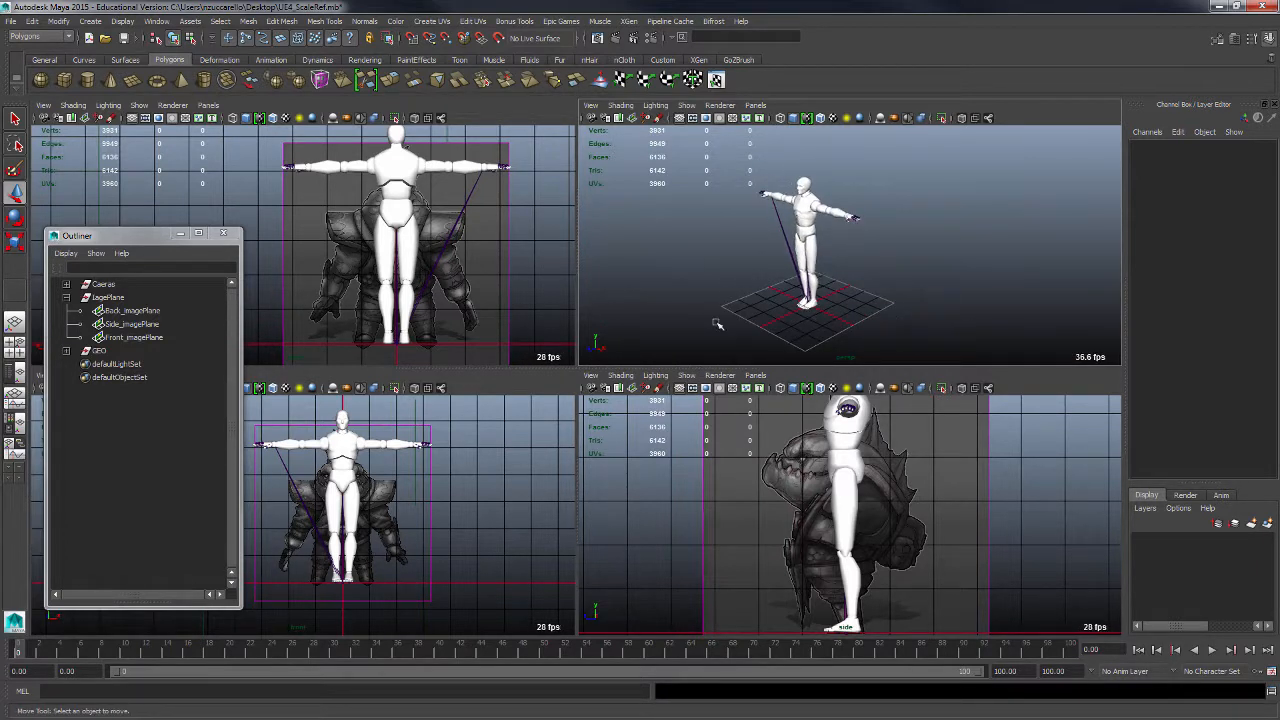
- Try persp as the display camera for Back_imagePlane and return it to back1
click(131, 311)
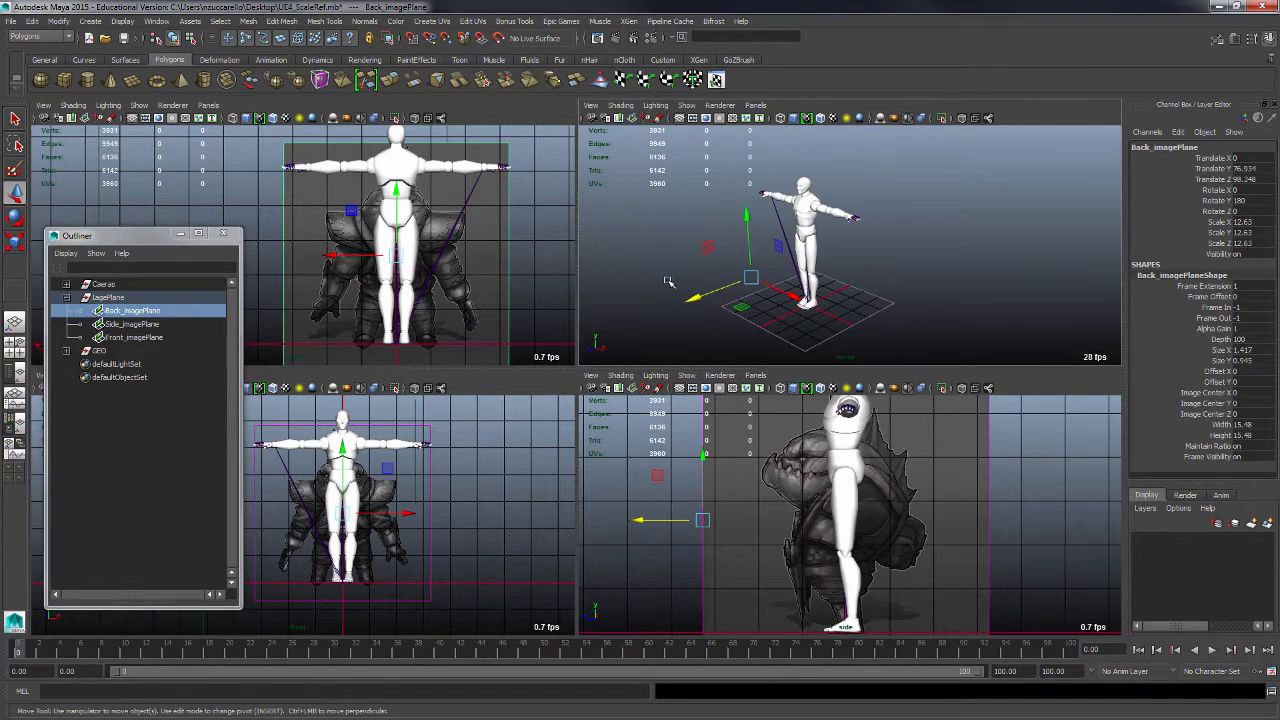
key(ctrl+a)
drag(507, 343, 438, 167)
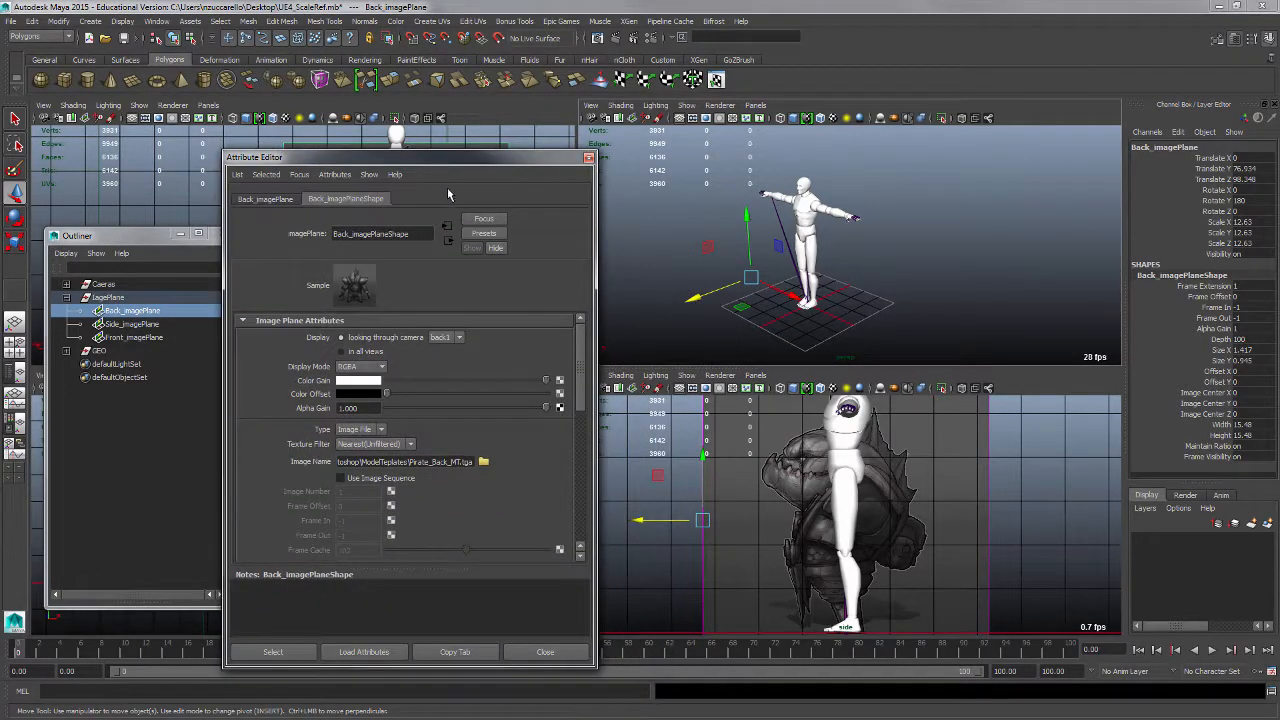
click(459, 338)
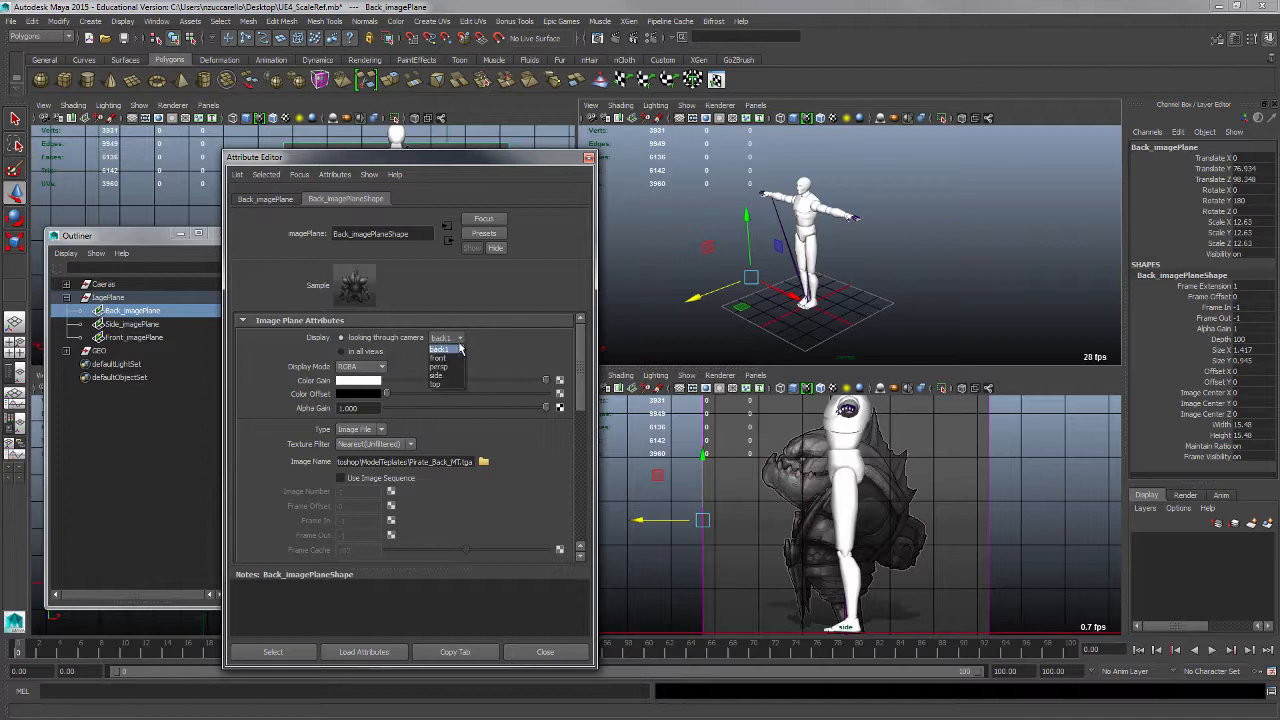
click(462, 366)
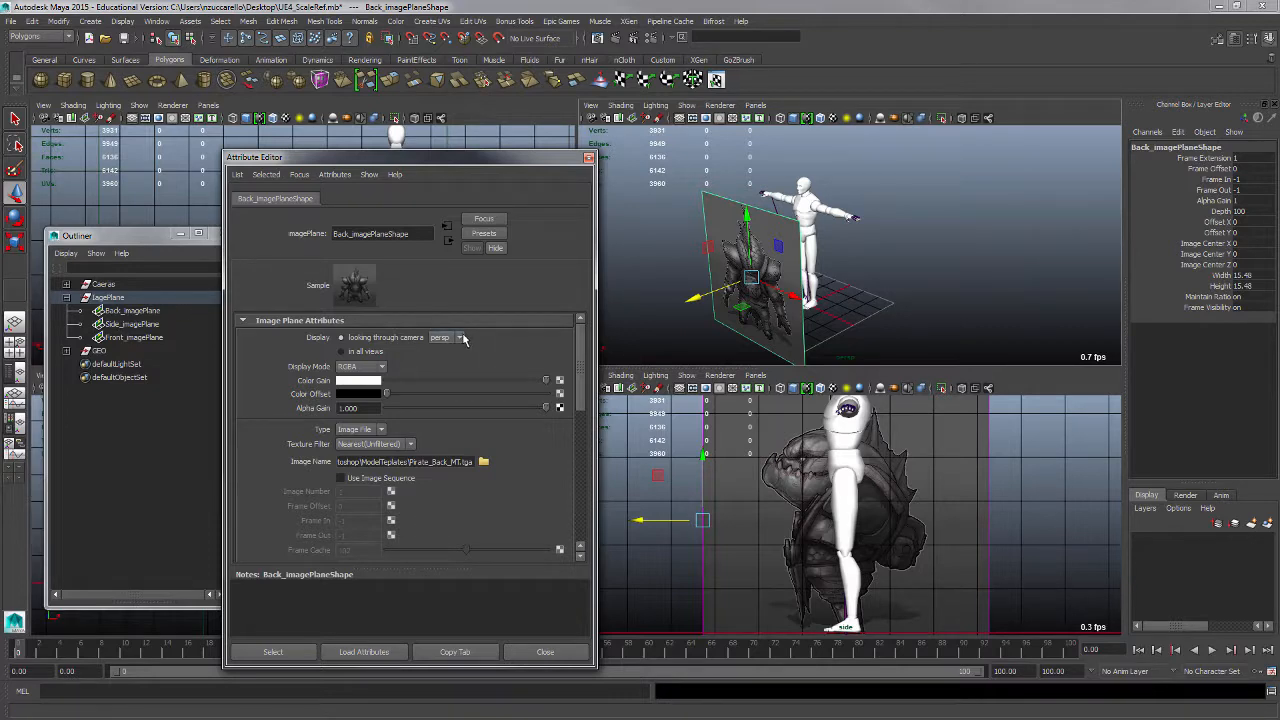
click(459, 338)
click(448, 346)
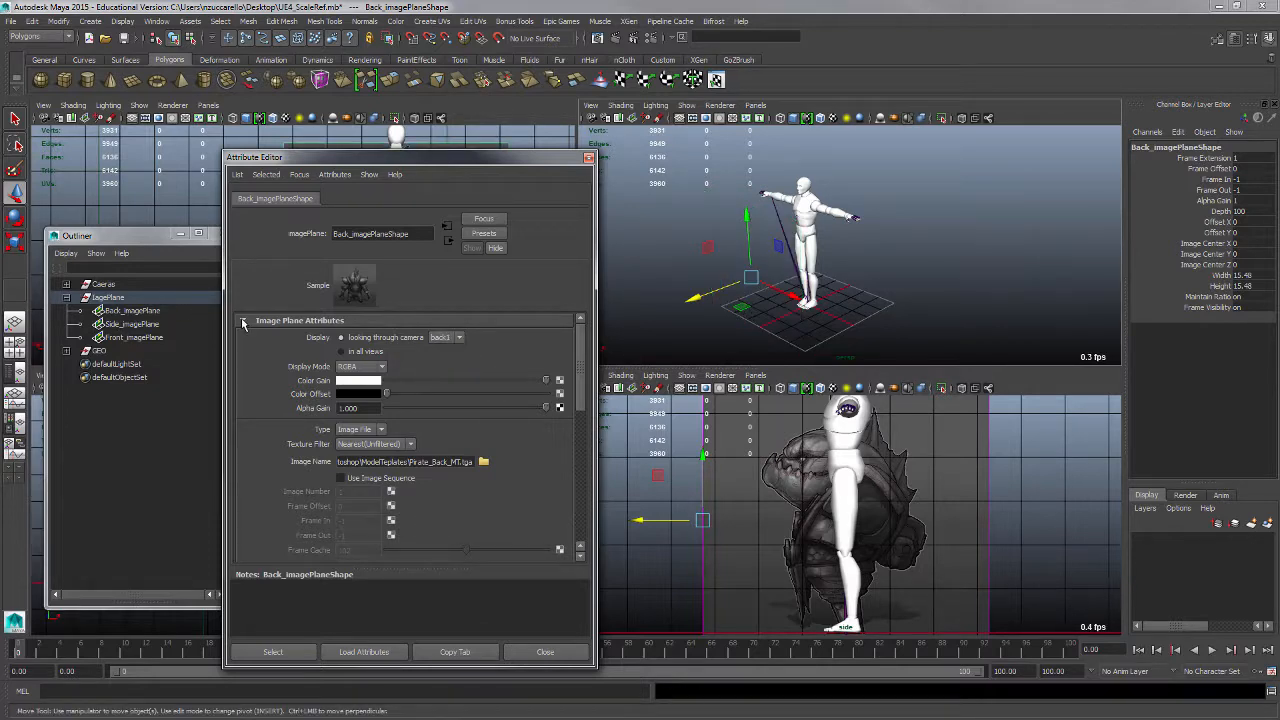
- Set Front_imagePlane to display only through the persp camera, check it beside the mannequin, and close its attributes
click(134, 338)
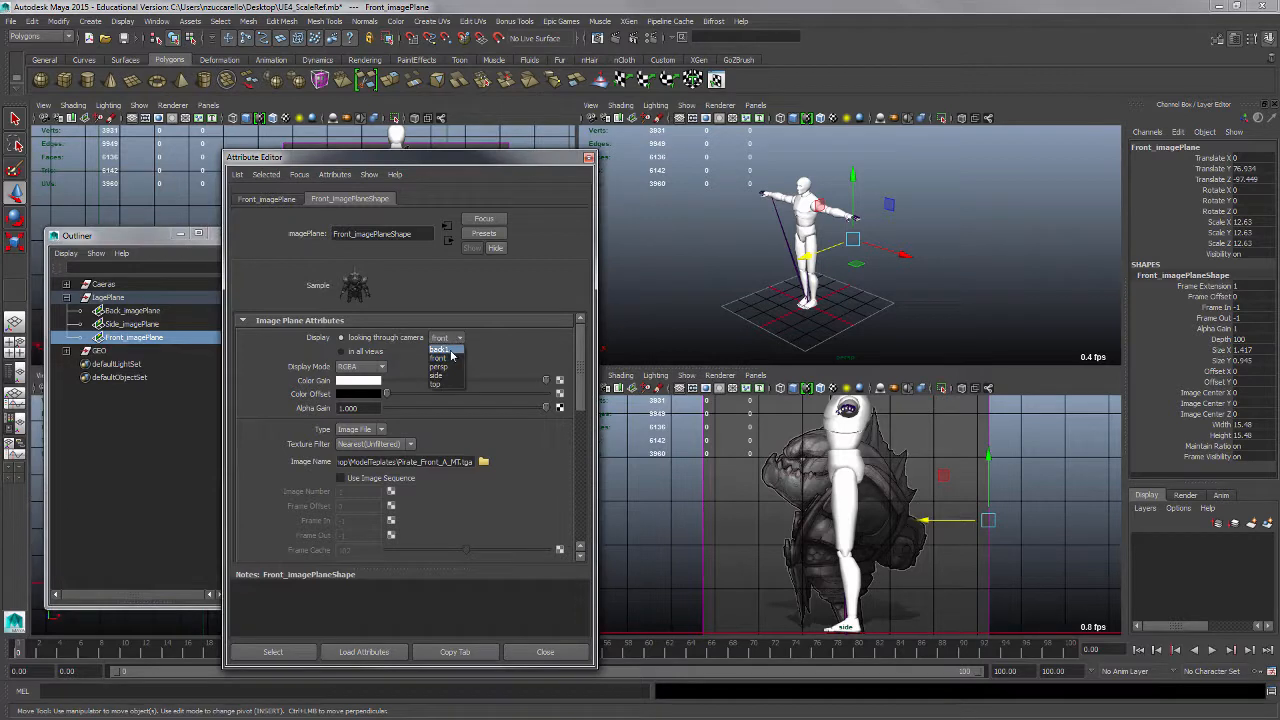
click(452, 366)
click(972, 267)
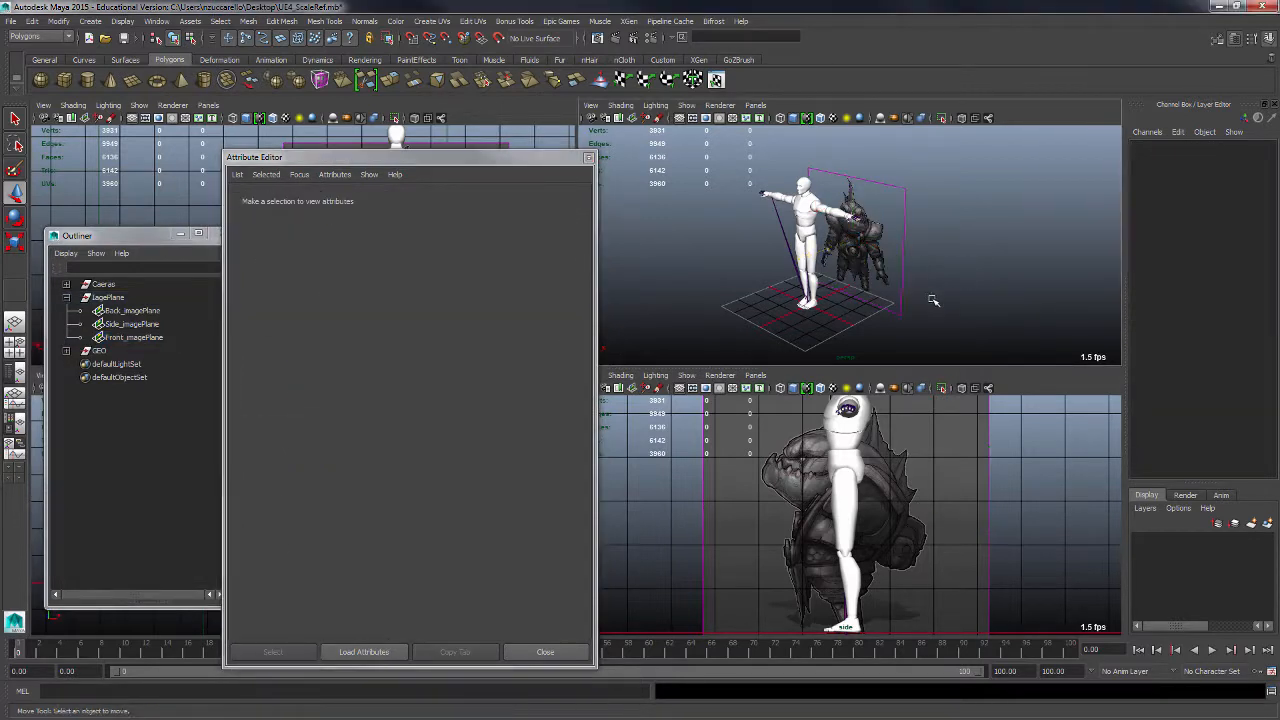
alt+drag(931, 297, 969, 291)
mouse_move(516, 164)
mouse_down()
mouse_move(899, 320)
mouse_move(516, 189)
mouse_up()
click(589, 188)
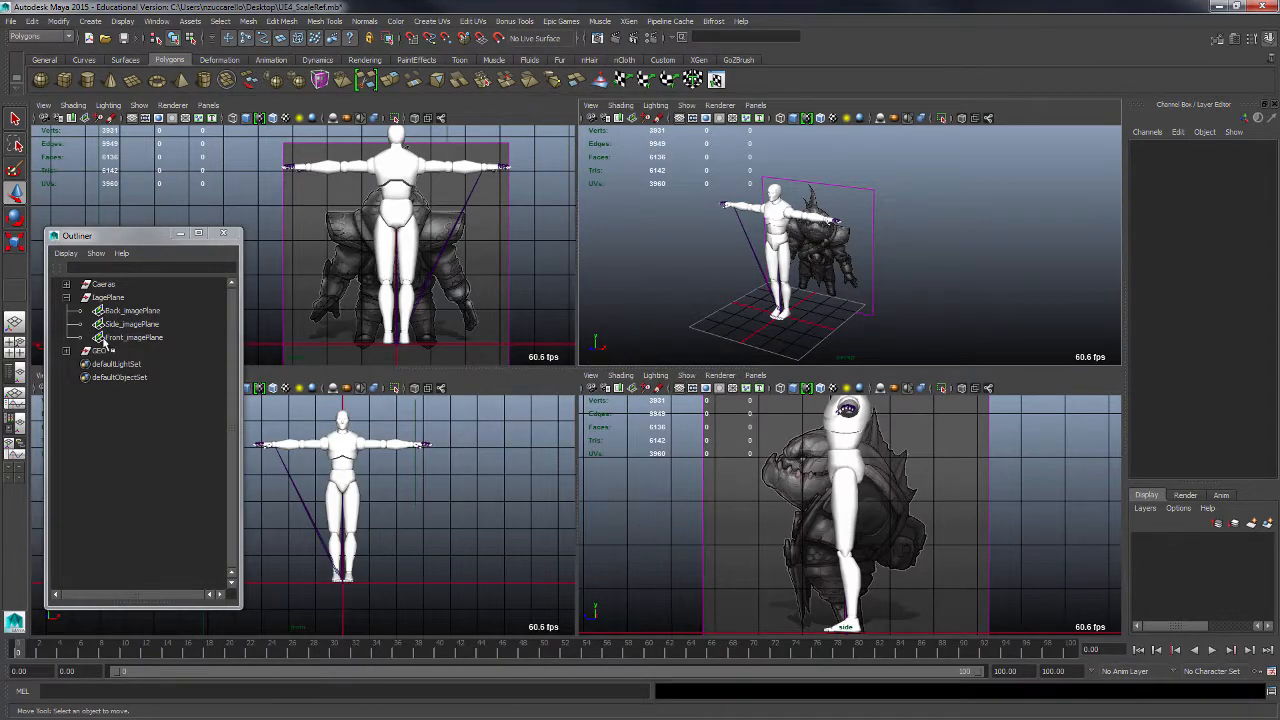
- Set Front_imagePlane to display only when looking through the front camera
click(133, 338)
key(ctrl+a)
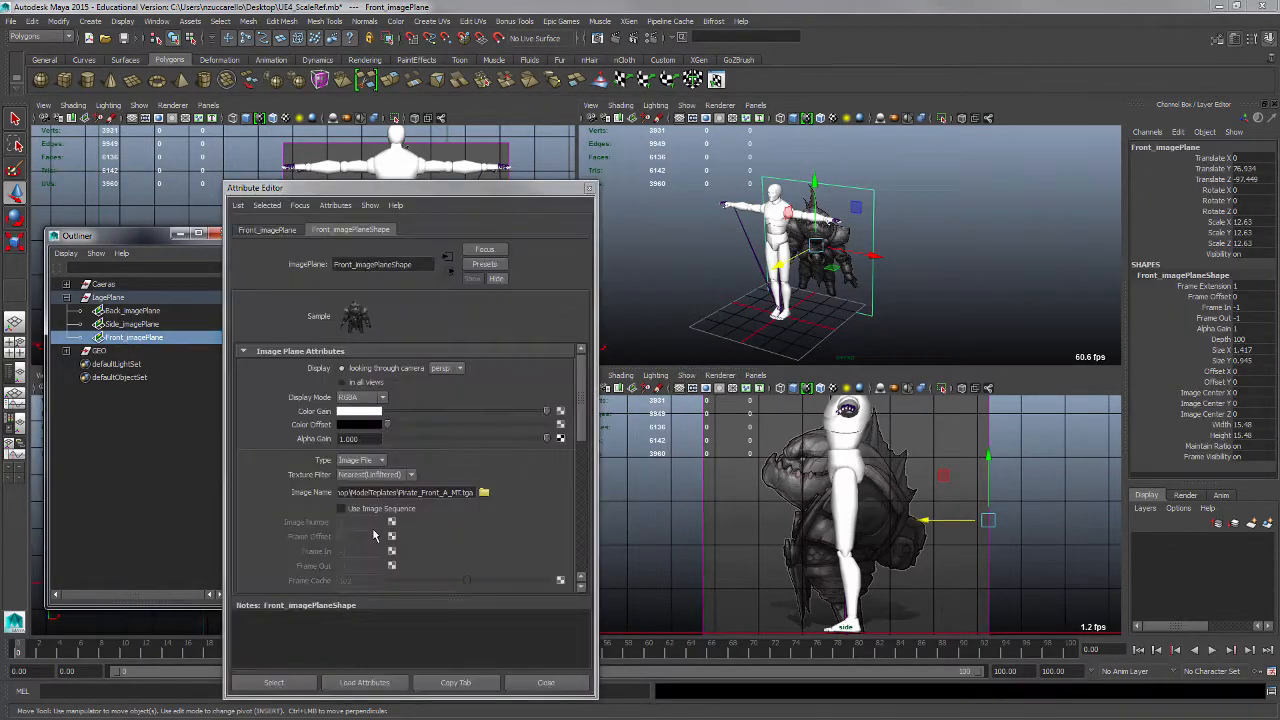
drag(324, 190, 427, 168)
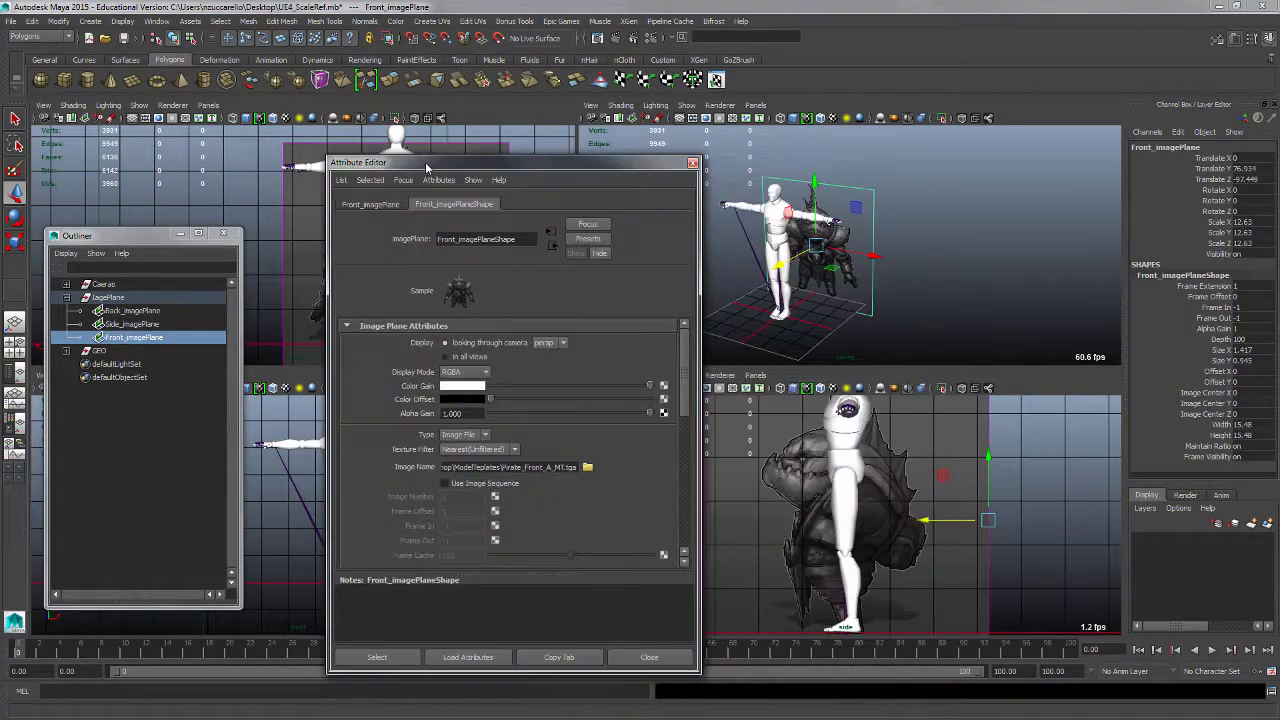
click(550, 343)
click(556, 366)
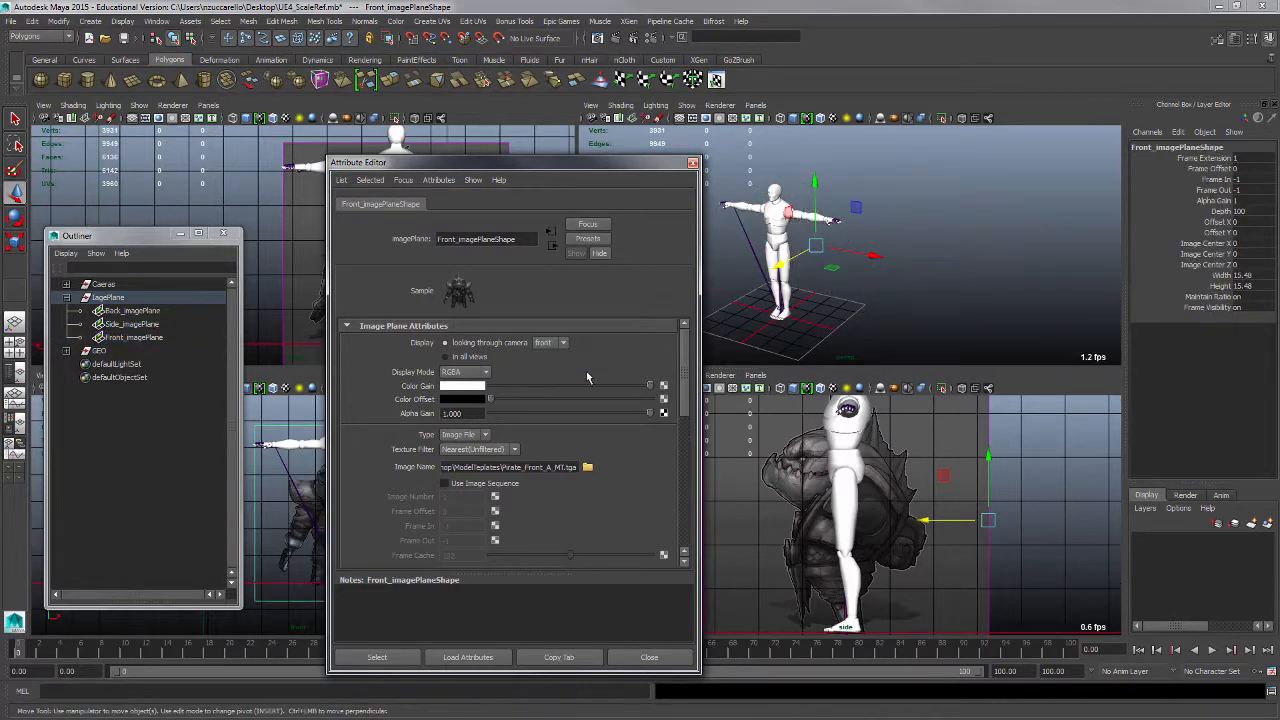
- Try displaying Front_imagePlane in all views, restore display through the front camera only, and close its attributes
click(446, 358)
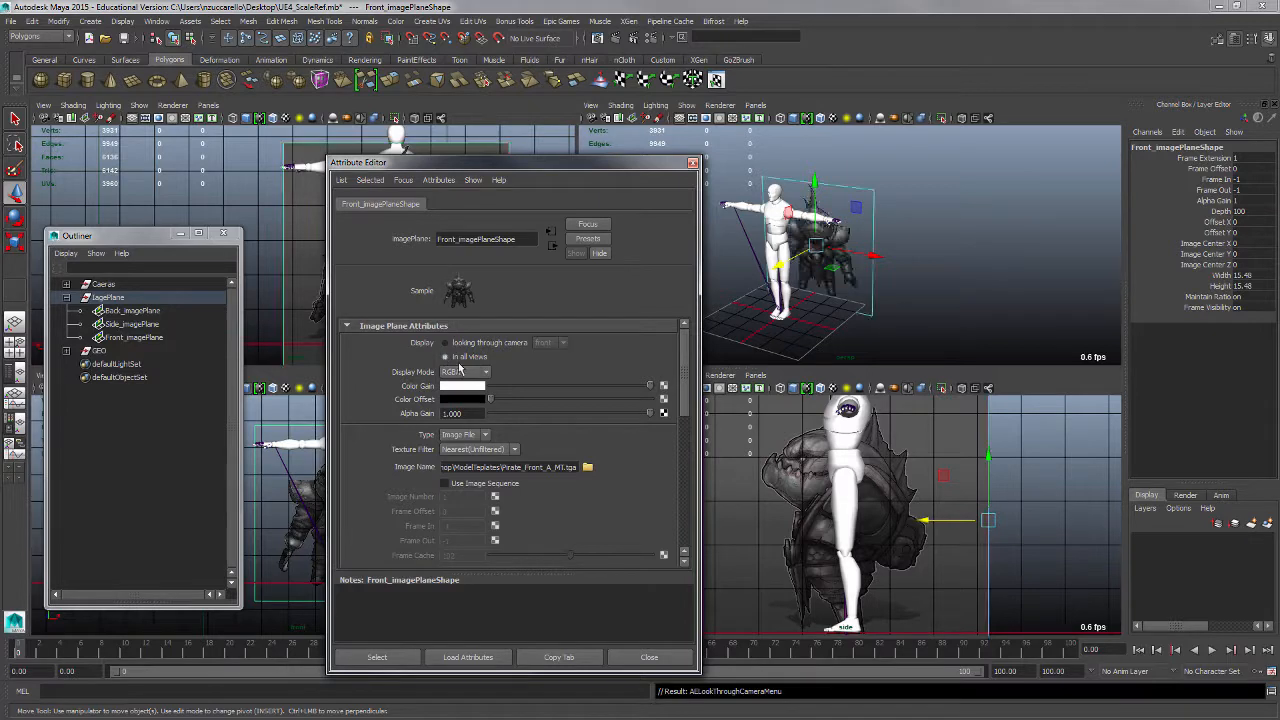
drag(434, 163, 570, 279)
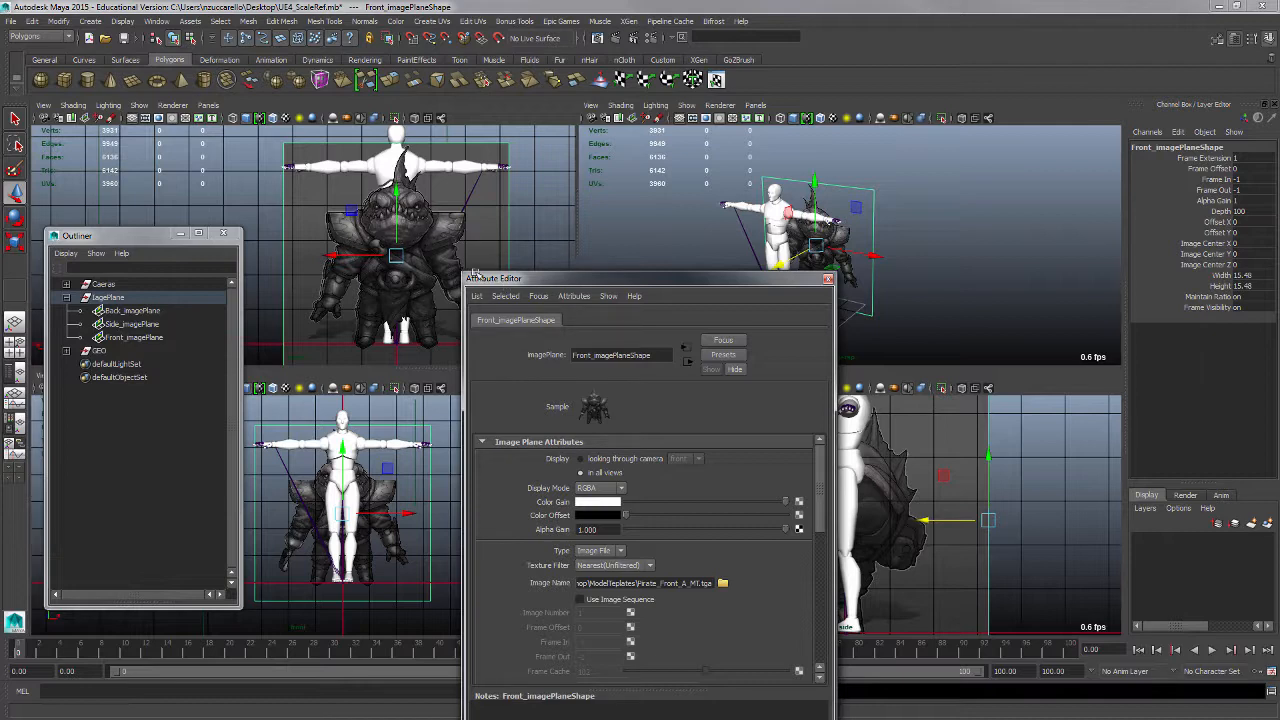
drag(521, 284, 271, 136)
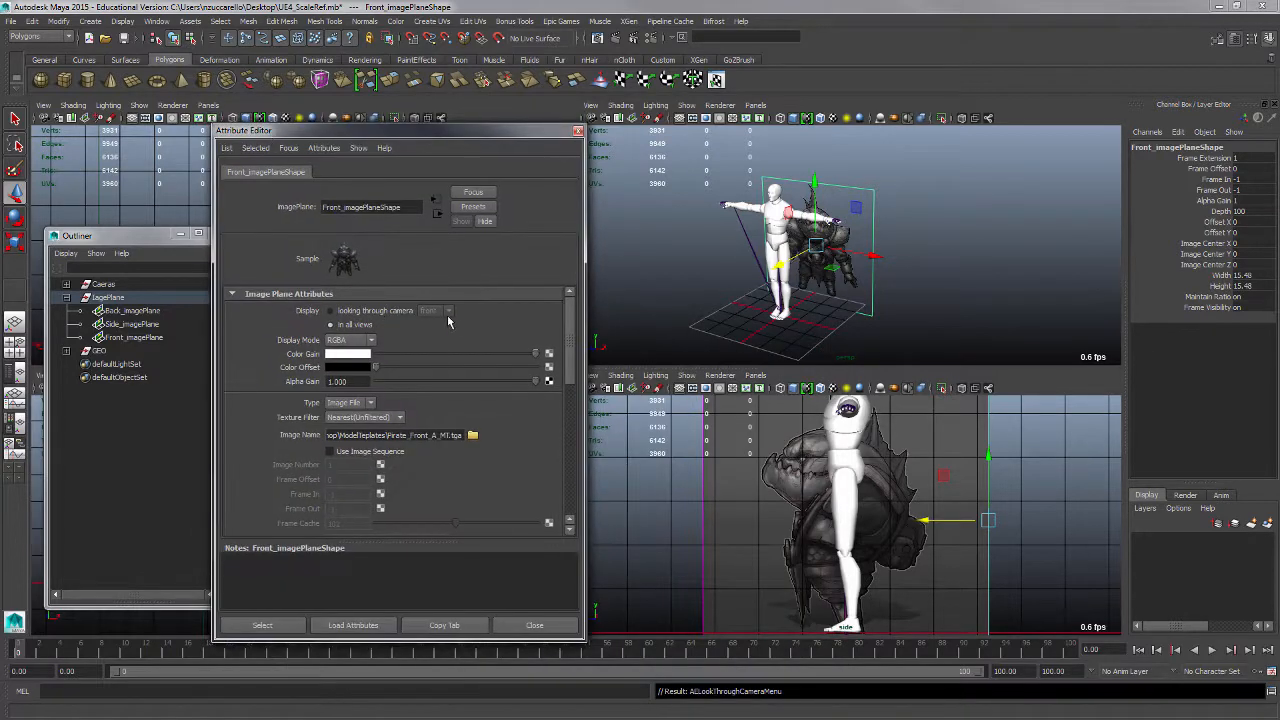
click(331, 310)
click(577, 133)
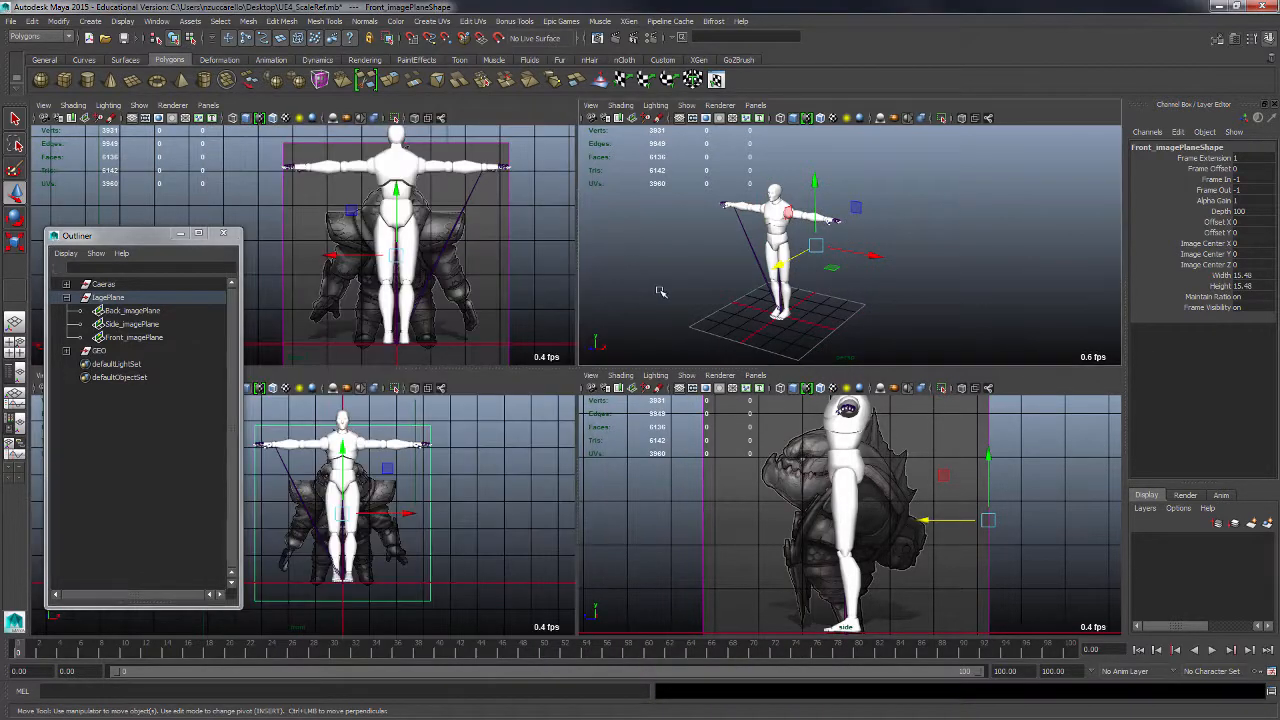
- Select the HeroTPP mannequin mesh and frame it in each of the four views
click(652, 283)
scroll(460, 275, down, 3)
alt+click(460, 275)
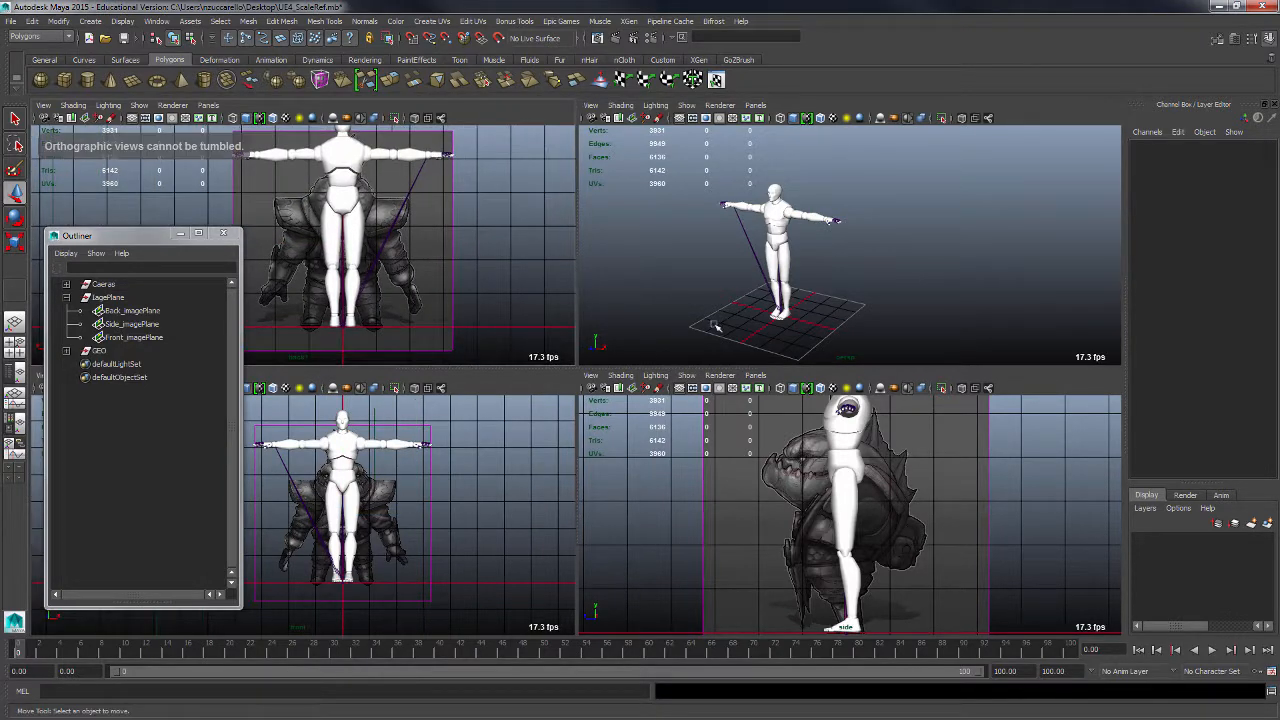
click(773, 204)
click(853, 277)
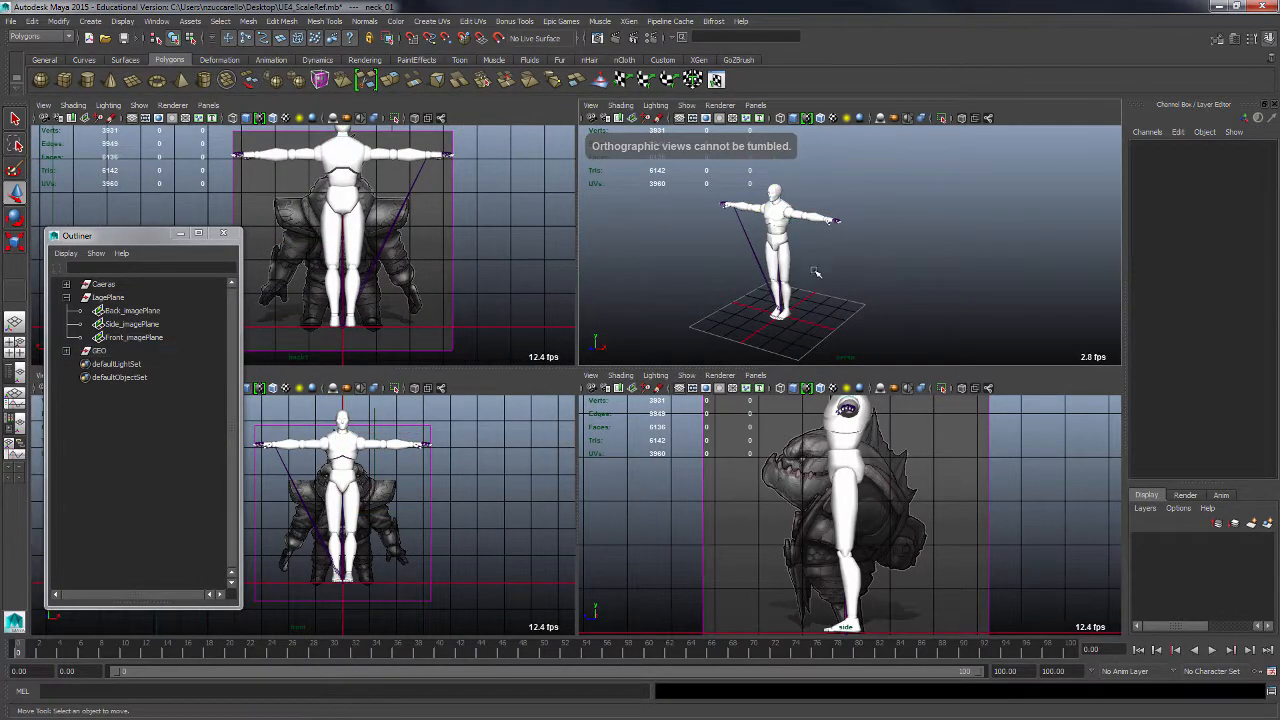
click(786, 263)
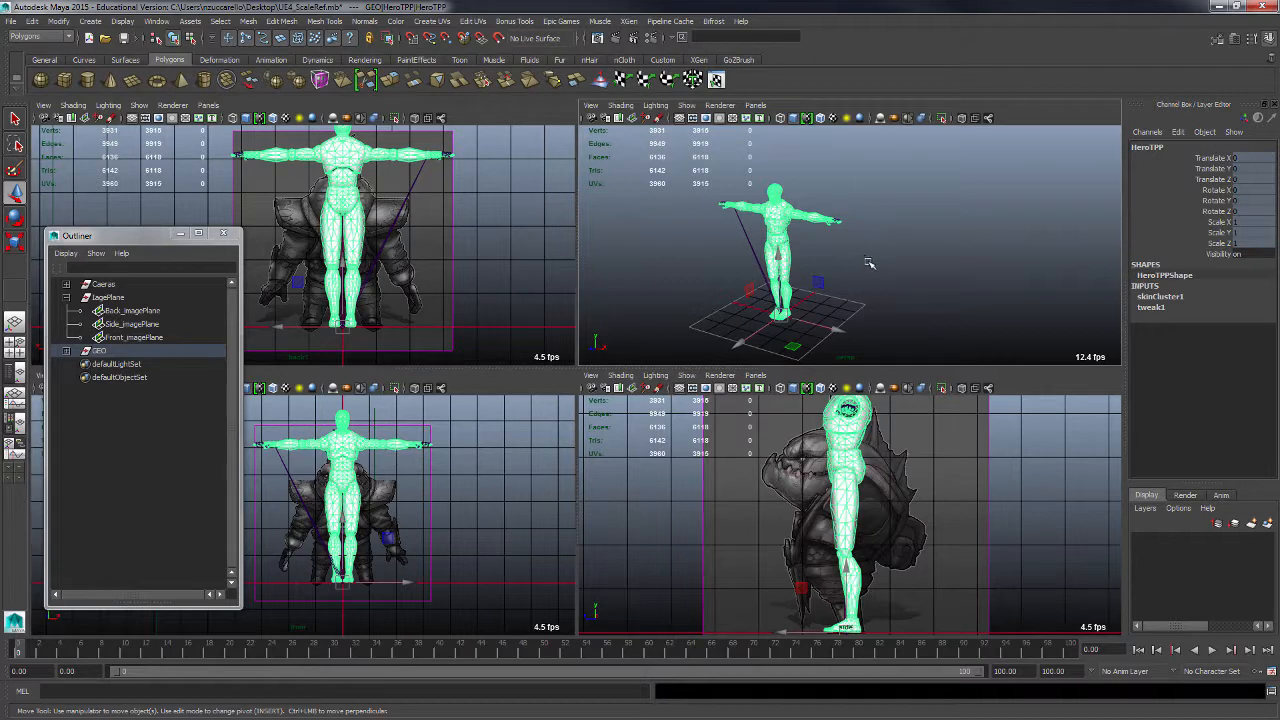
alt+middle_drag(866, 263, 938, 245)
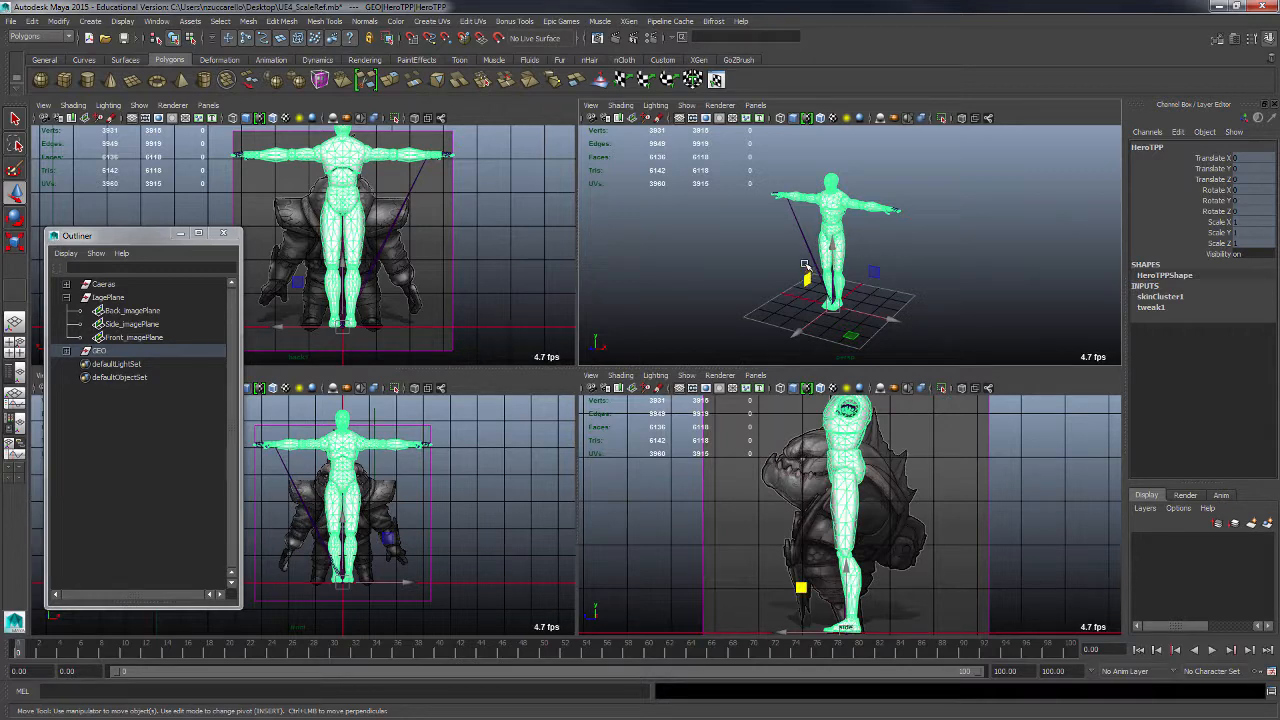
key(f)
key(f)
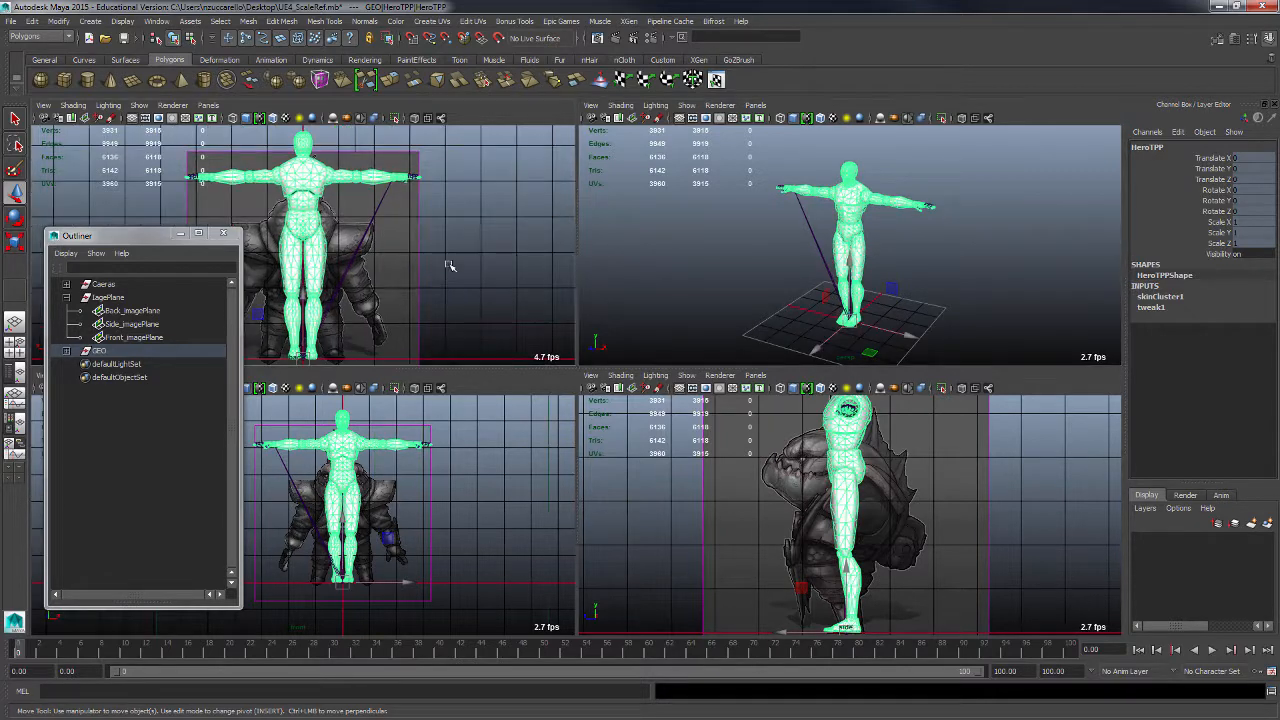
key(f)
key(f)
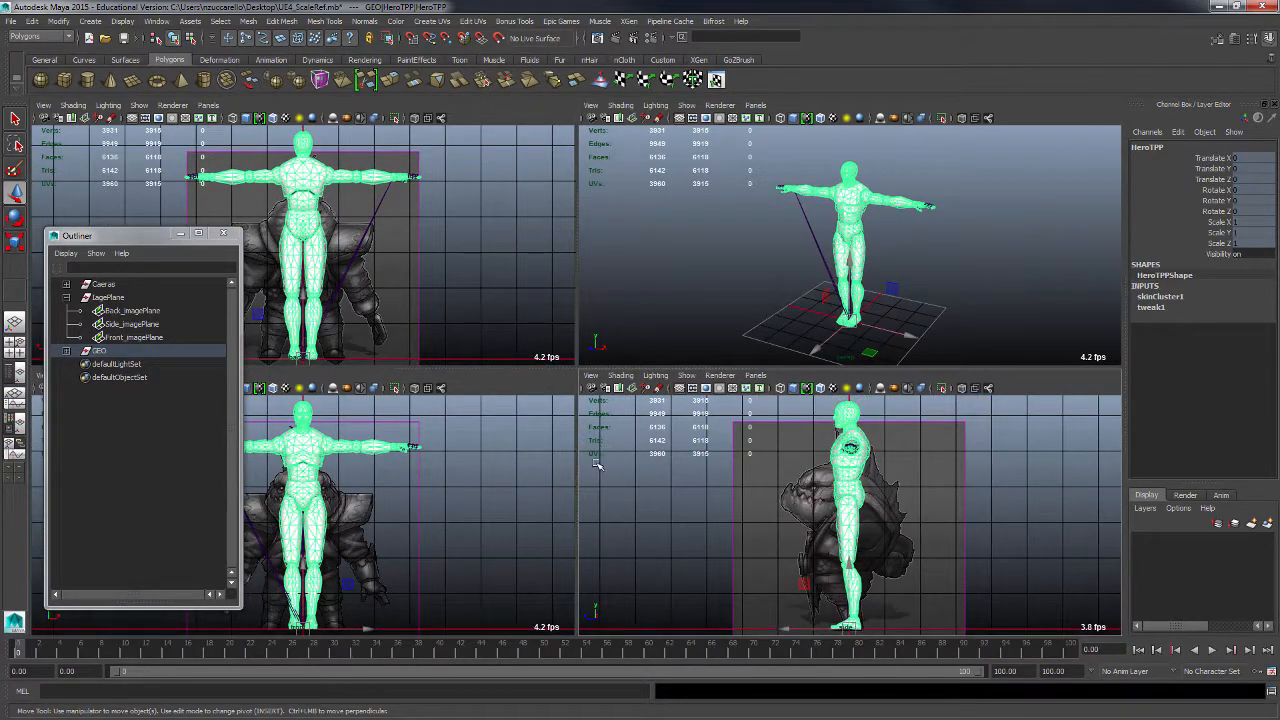
- Clear the selection and inspect the mannequin in the enlarged perspective view, leaving that view maximized
key(space)
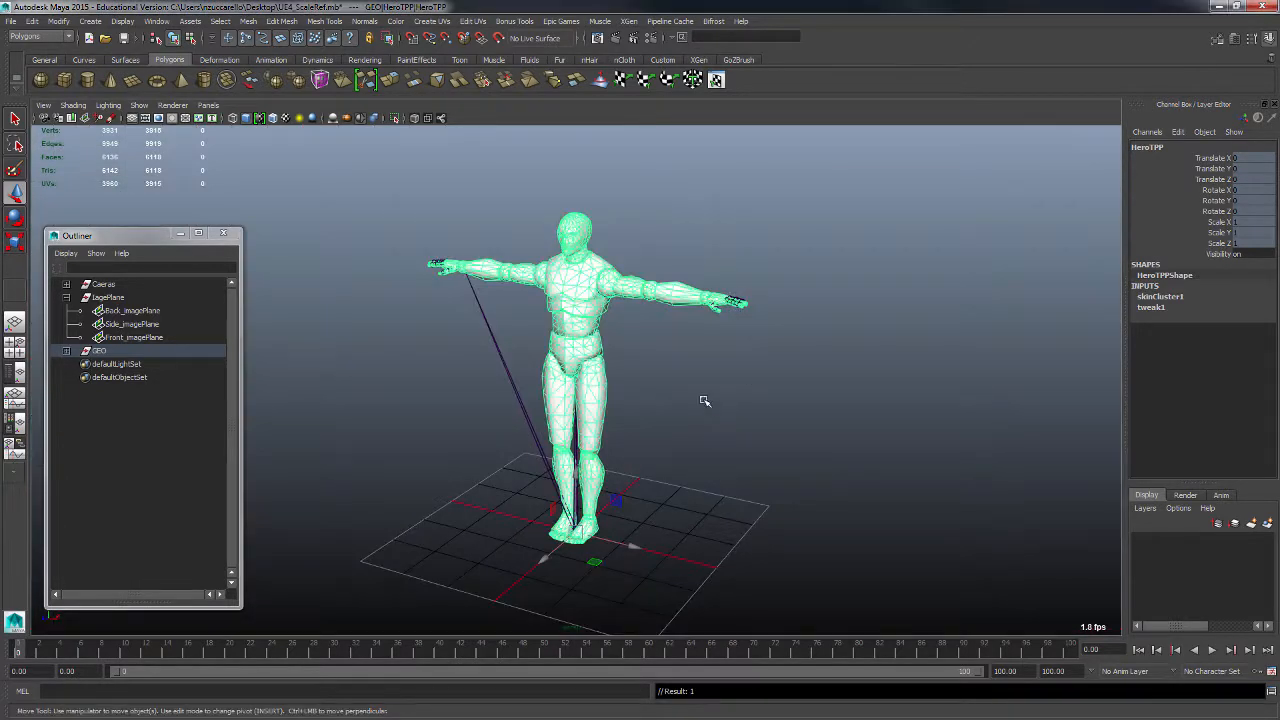
alt+drag(766, 389, 780, 376)
click(780, 377)
alt+drag(712, 446, 725, 429)
key(space)
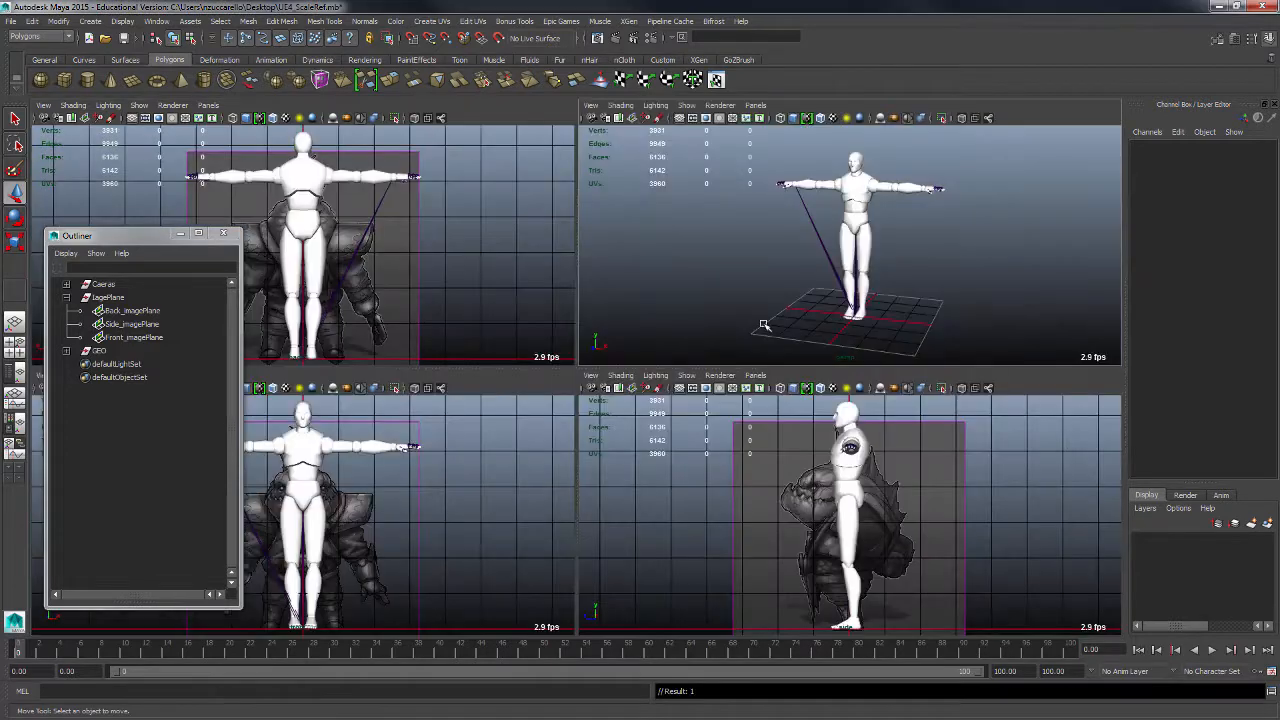
key(space)
alt+drag(700, 384, 743, 389)
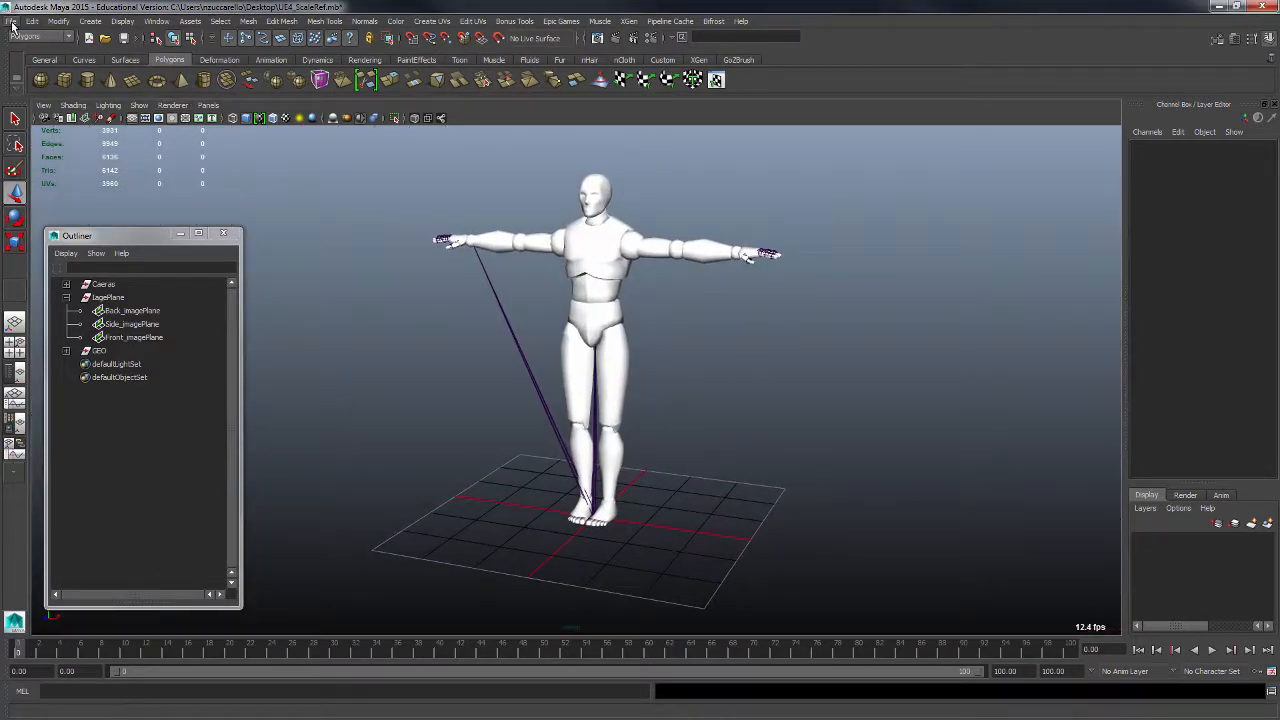
- Save the scene as Pirate_ModelTeplateSetUp in the Maya folder under the project's ToolsAndResources folder
click(10, 21)
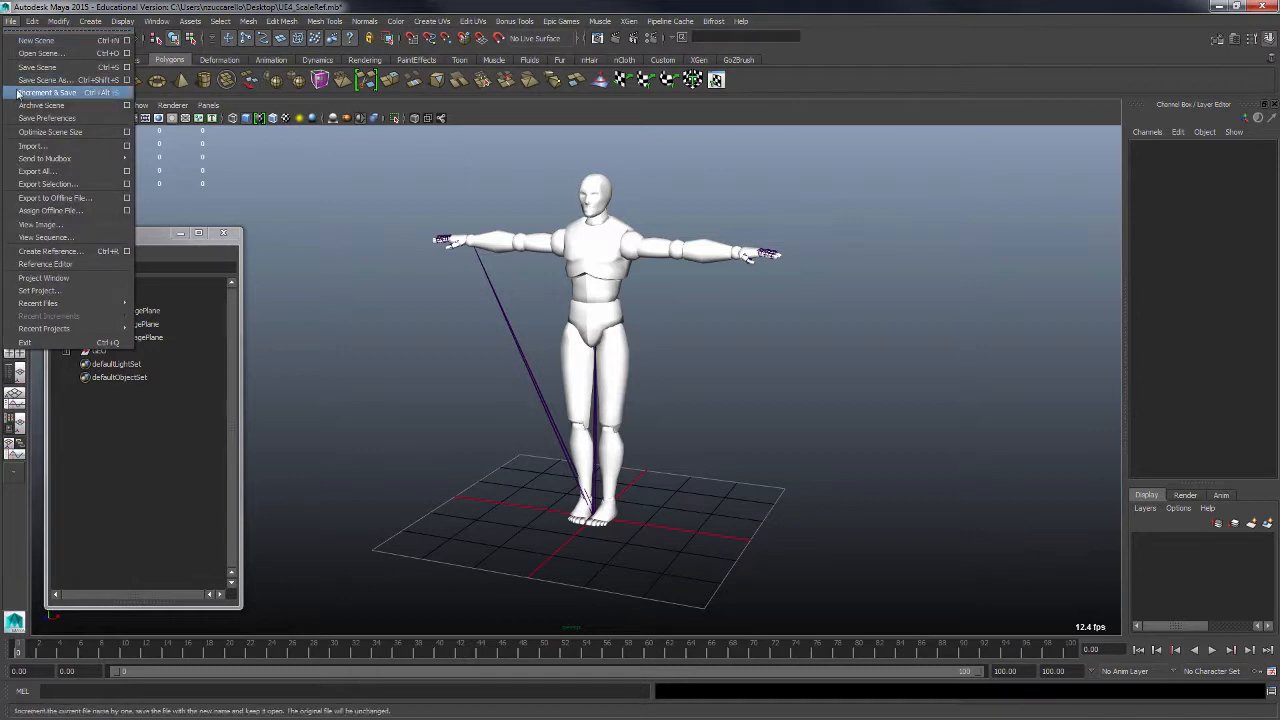
click(86, 82)
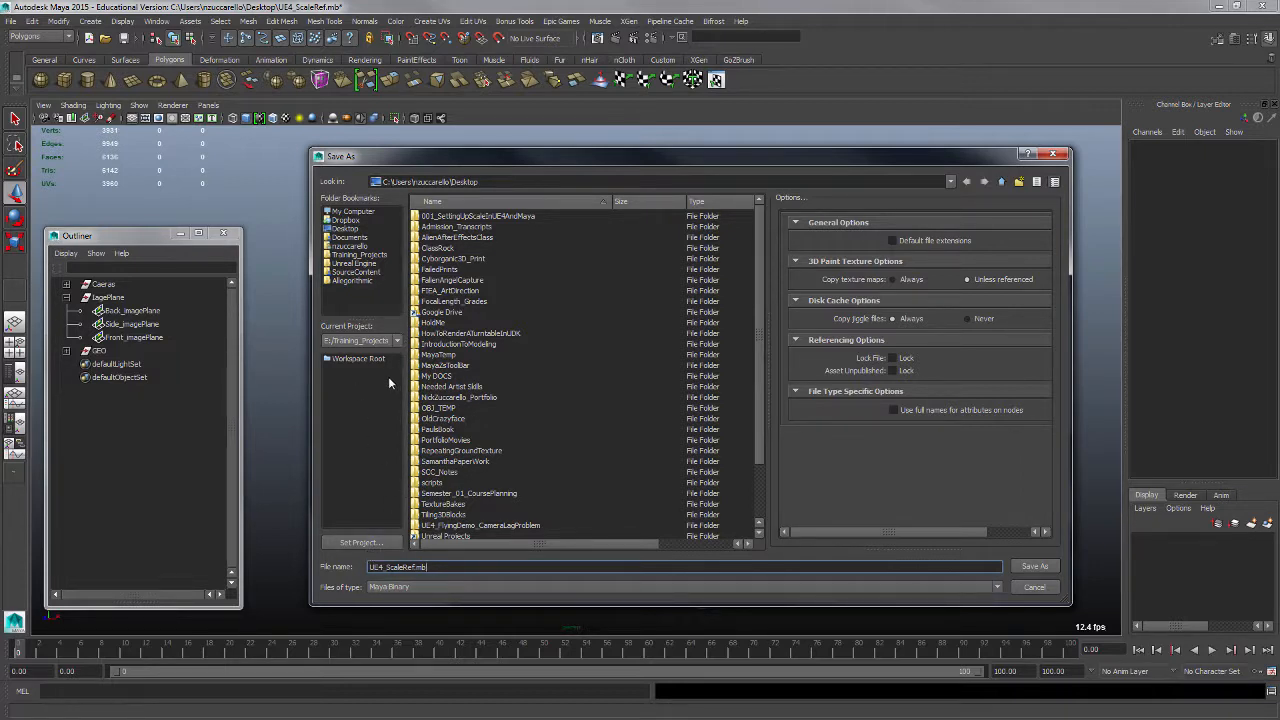
click(362, 358)
double_click(474, 249)
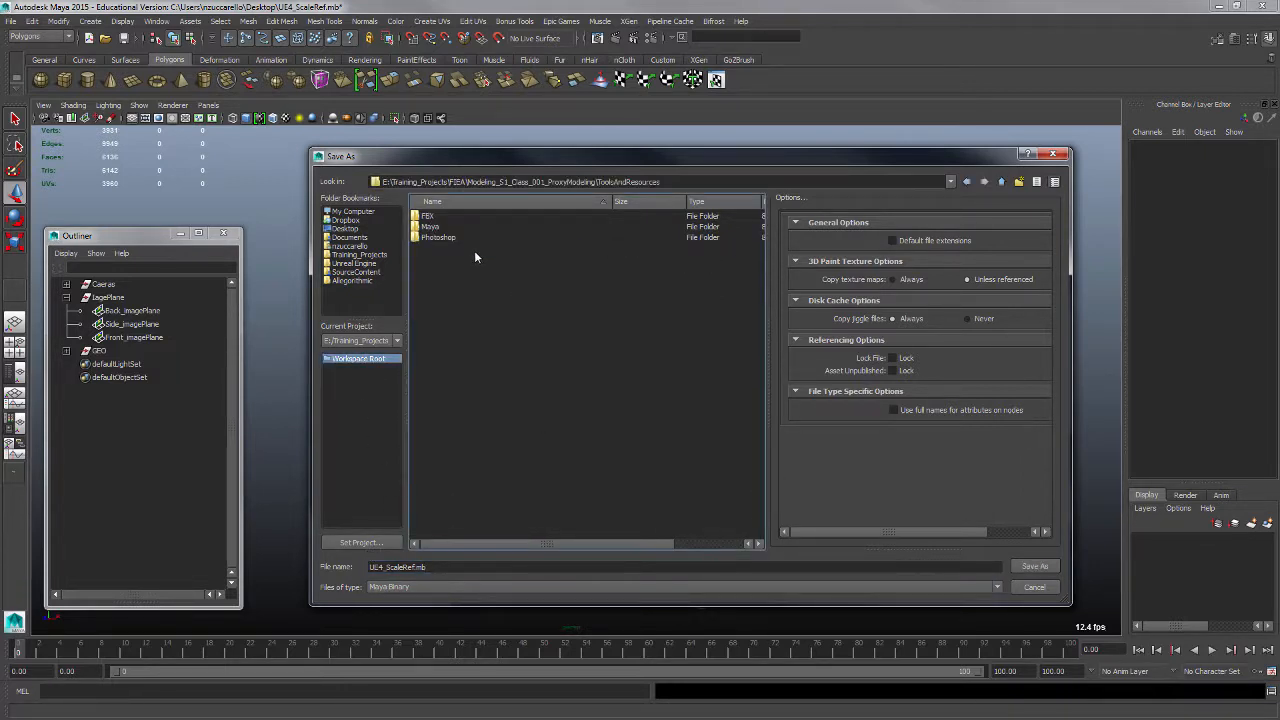
double_click(458, 226)
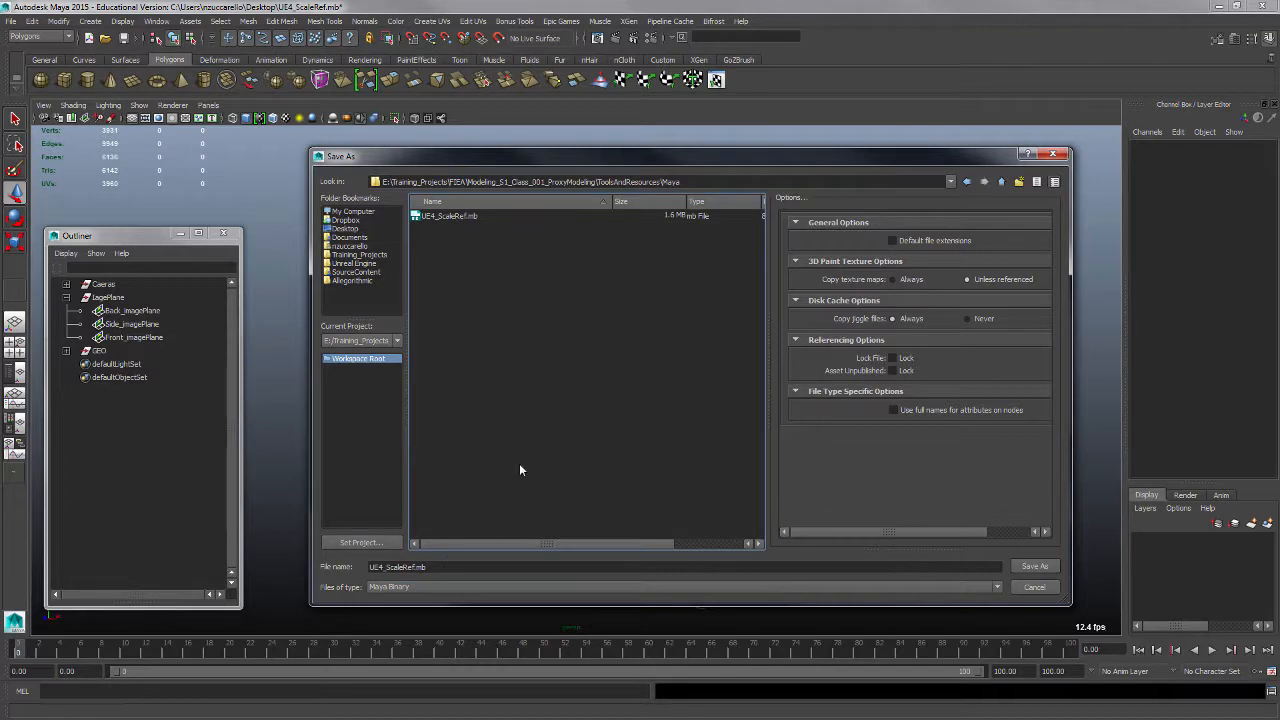
click(457, 568)
drag(458, 570, 358, 567)
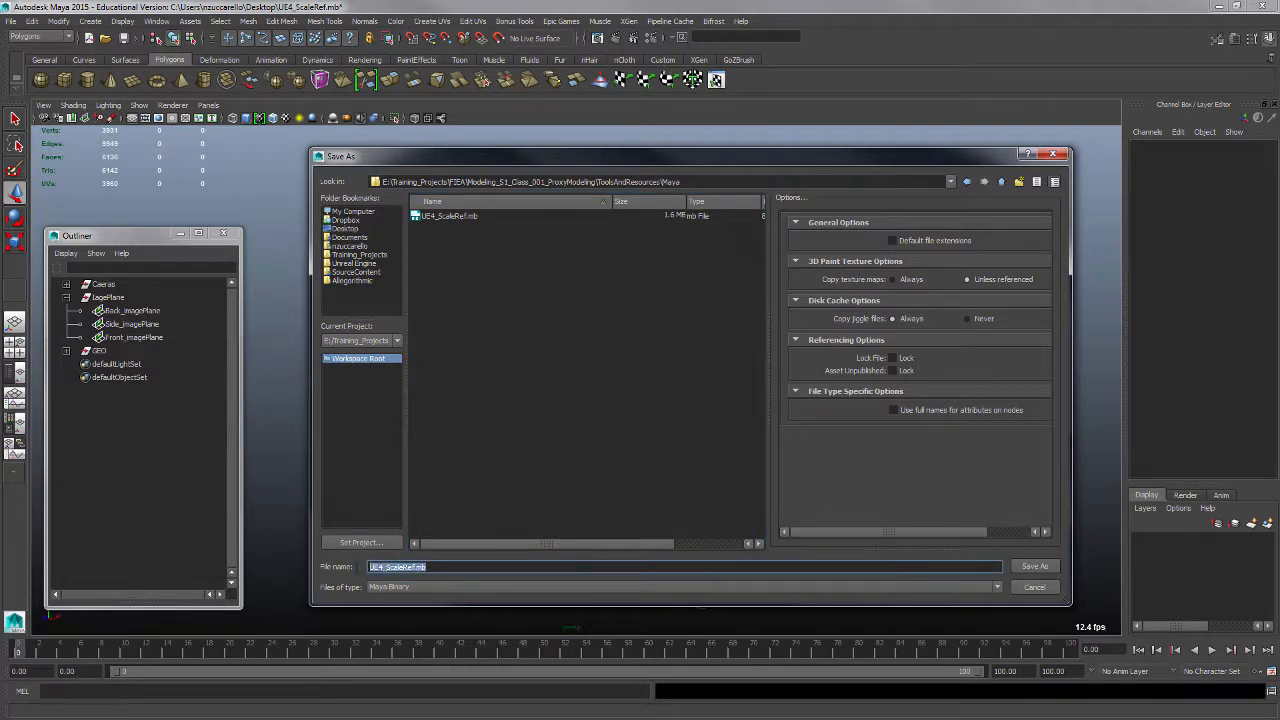
text(Pirate_ModelTeplateSetUp)
click(1043, 568)
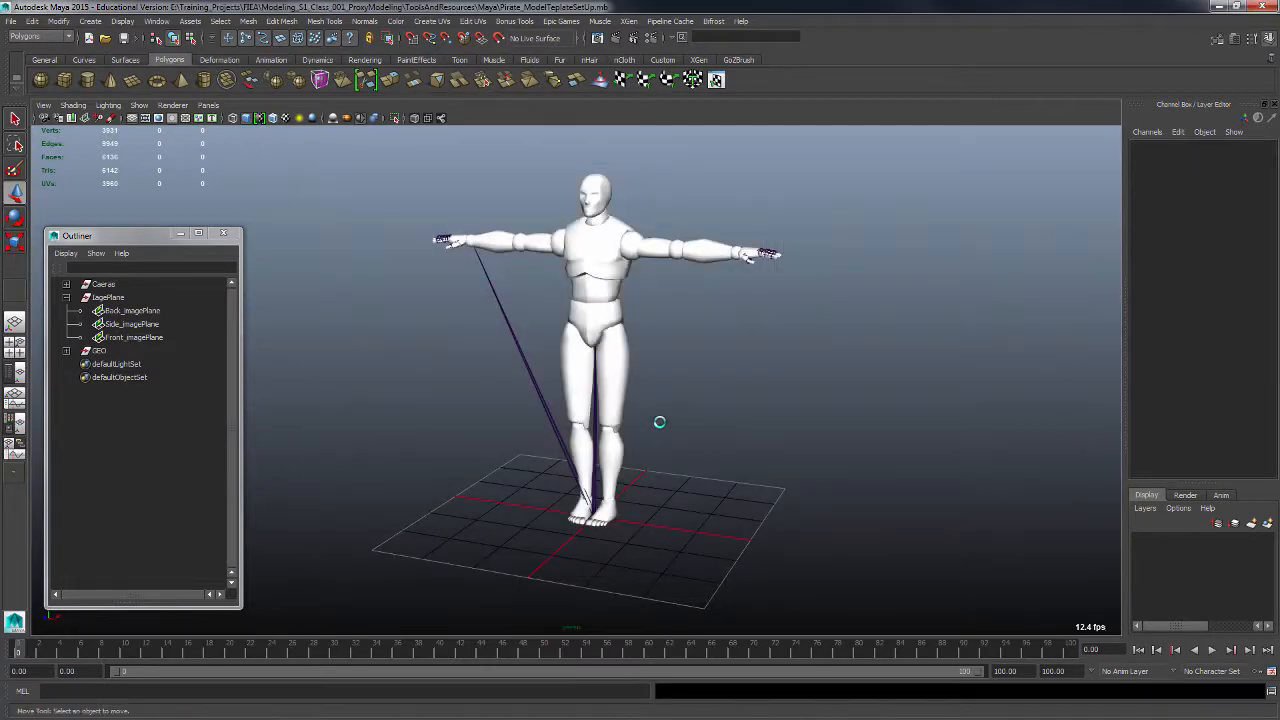
- Switch to Photoshop and clear away the floating pirate front and side images to view the weapon and item sheets
key(space)
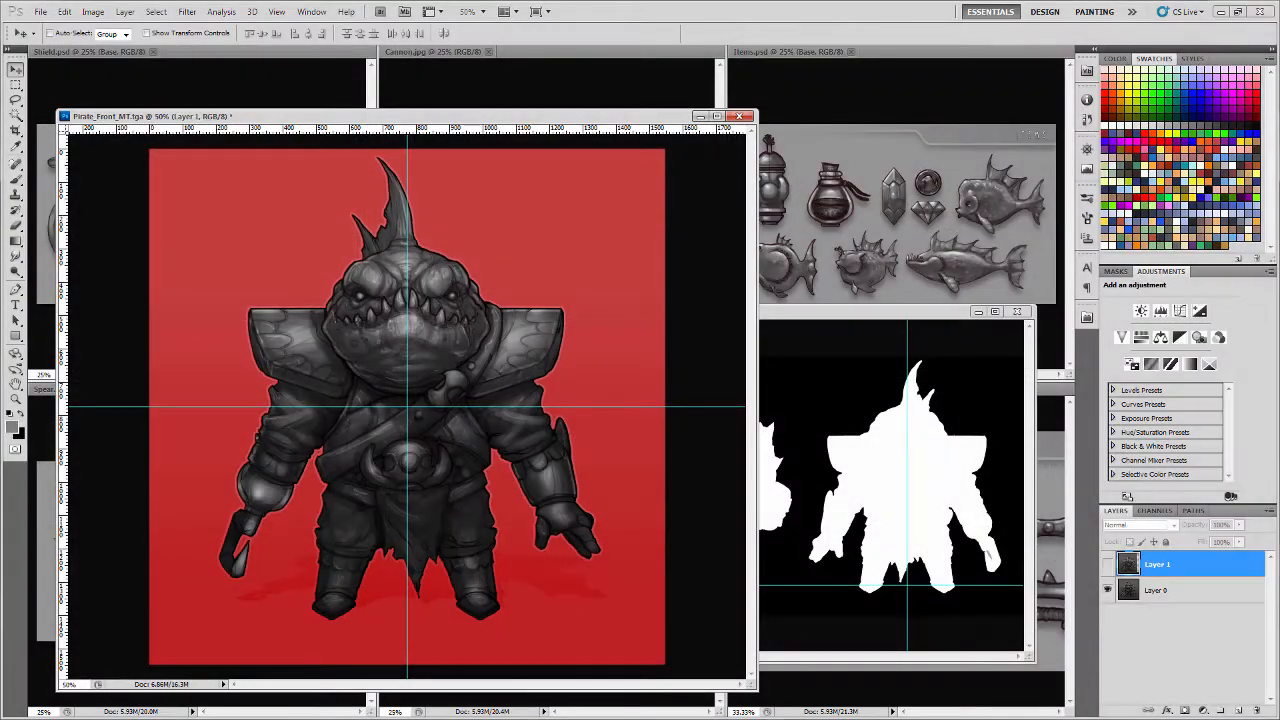
drag(292, 123, 330, 213)
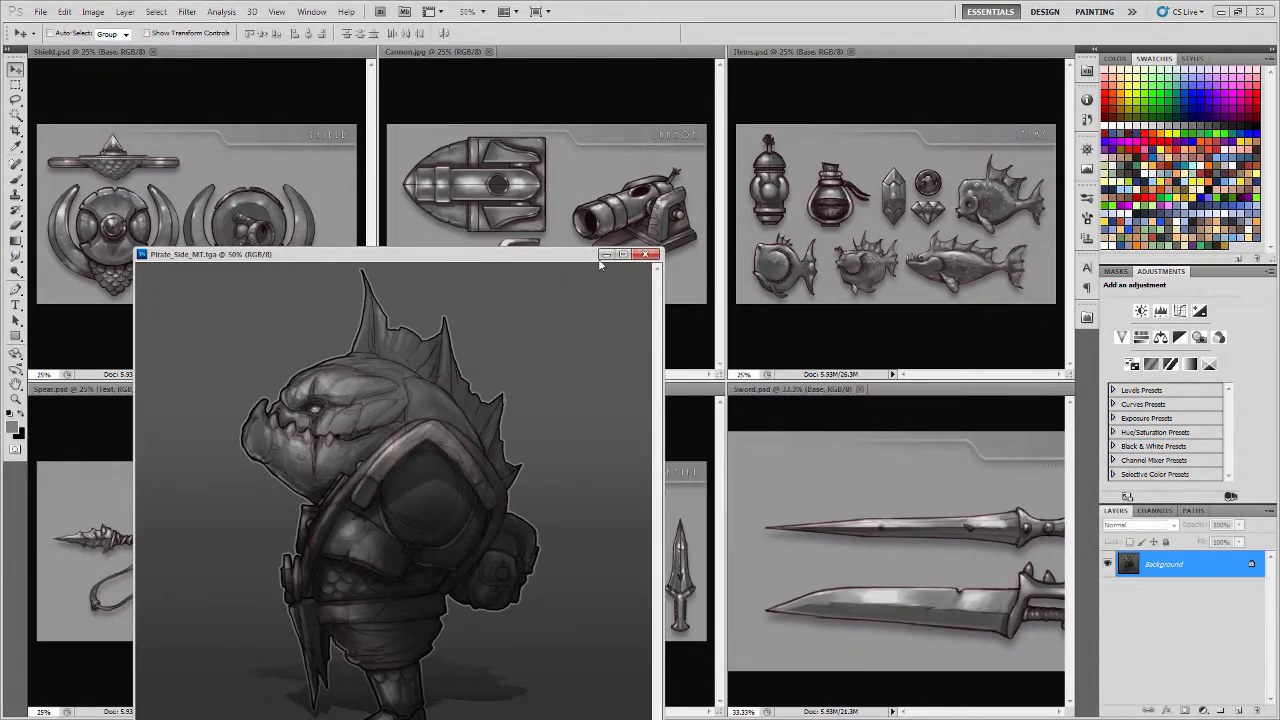
click(606, 256)
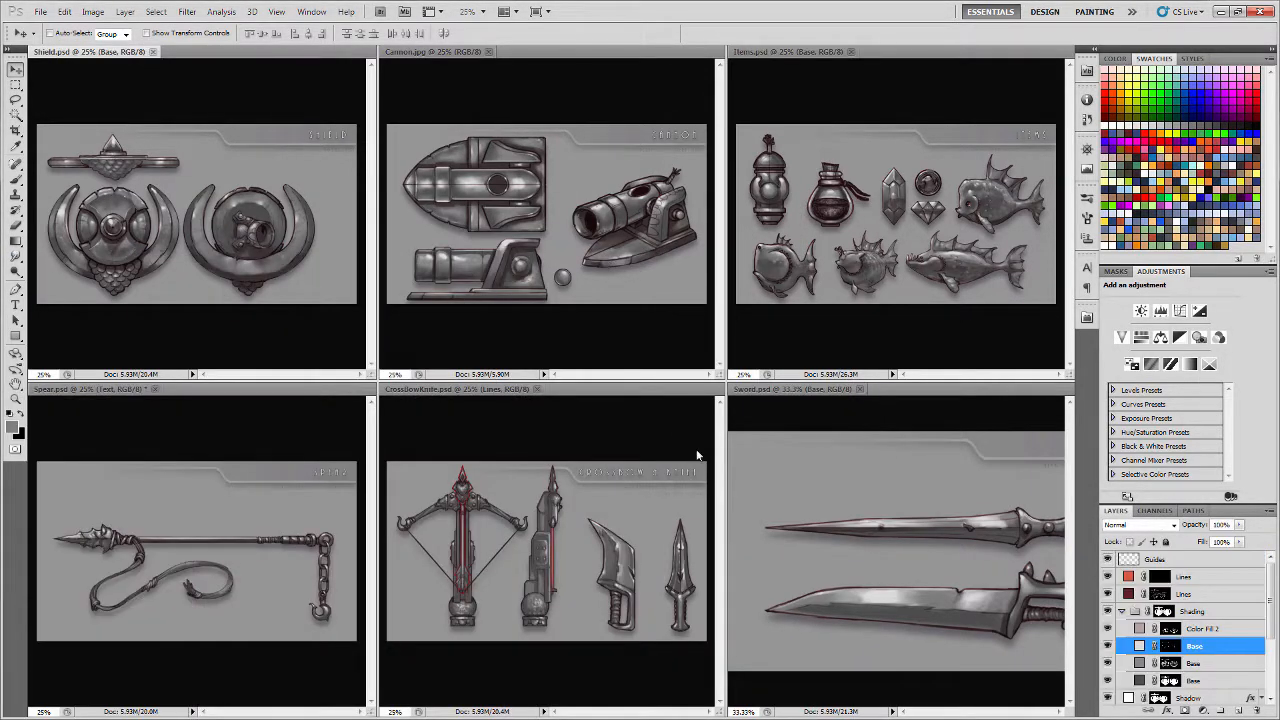